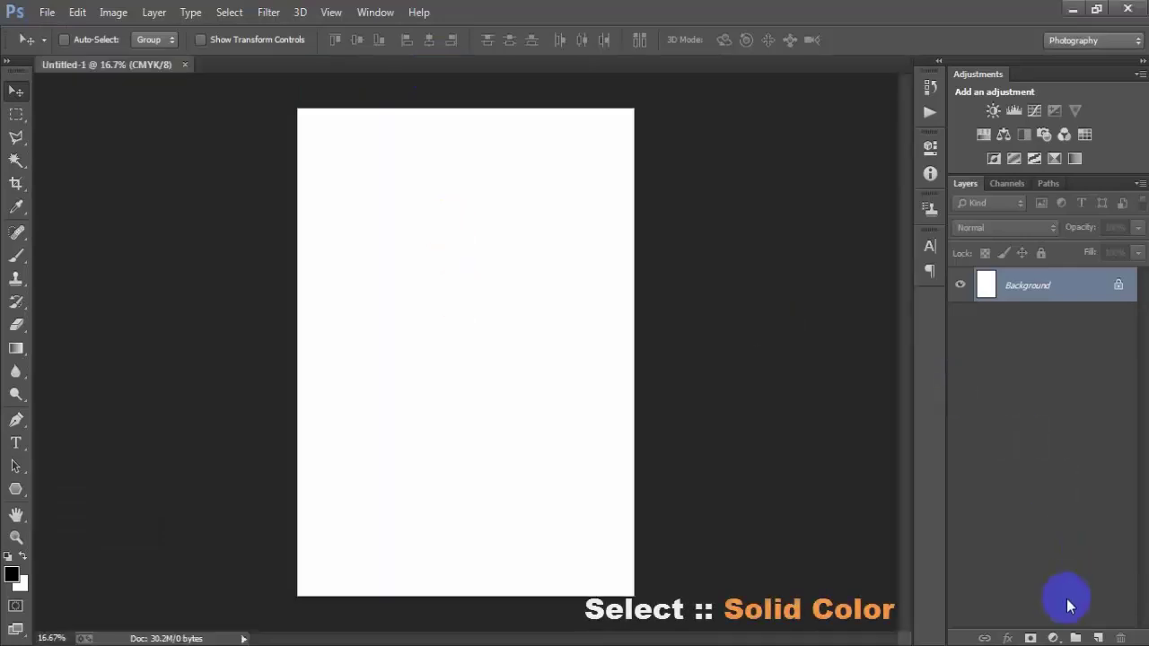
- Add a Solid Color fill layer in dark grey #616161 above the background
click(1055, 637)
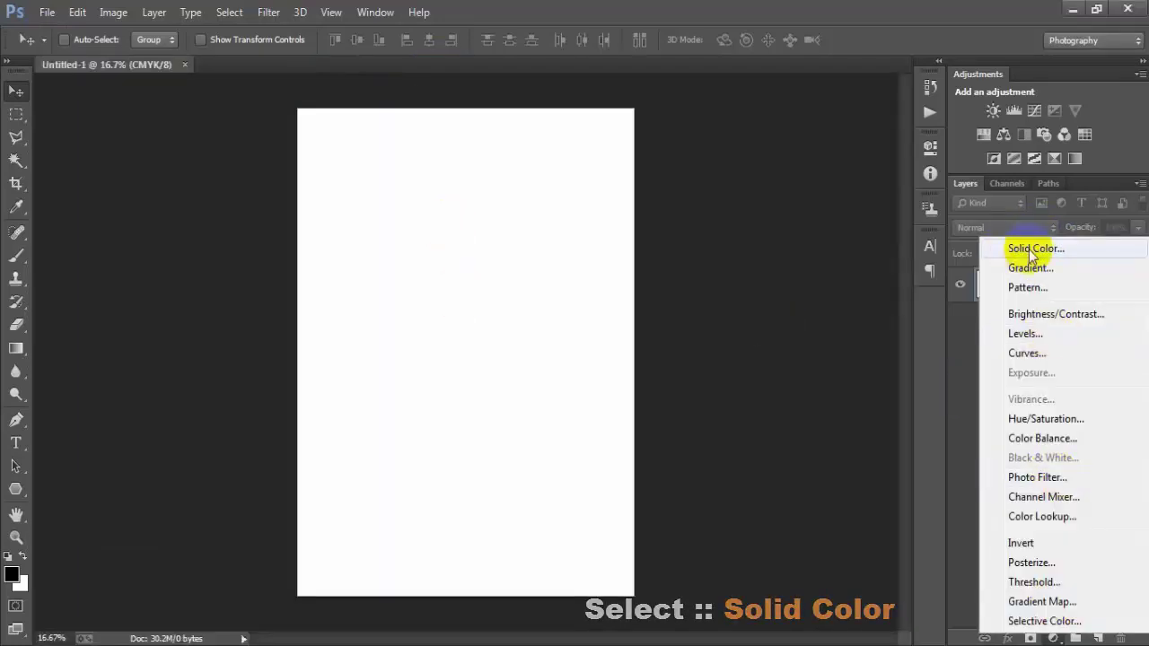
click(1028, 251)
drag(663, 280, 637, 251)
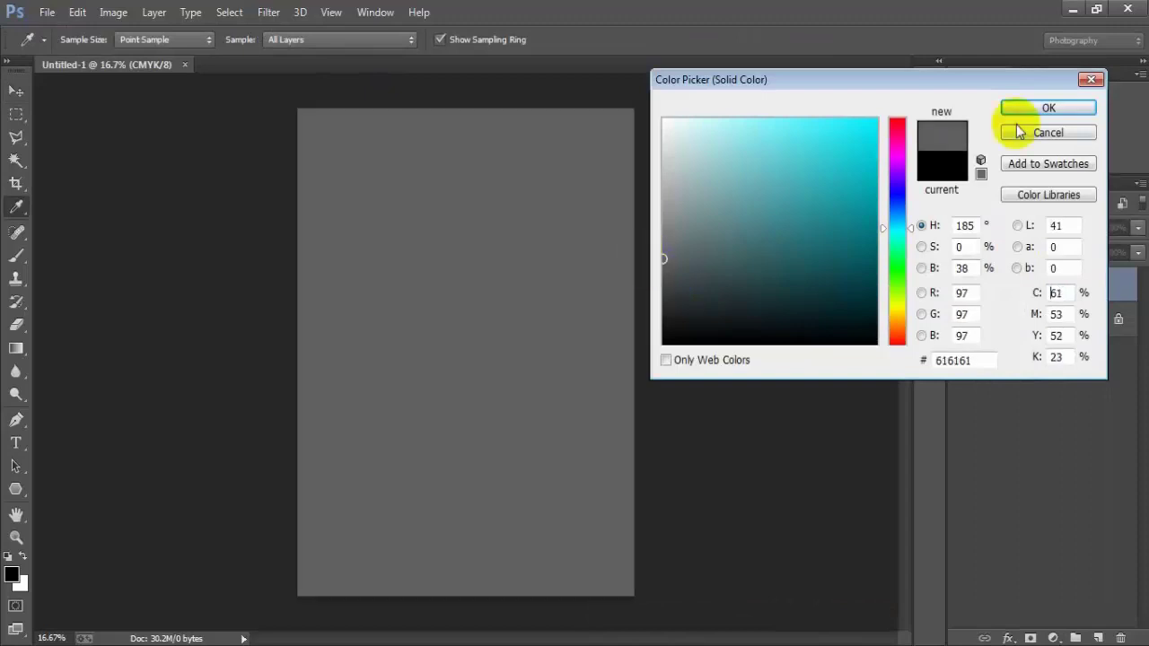
click(1018, 107)
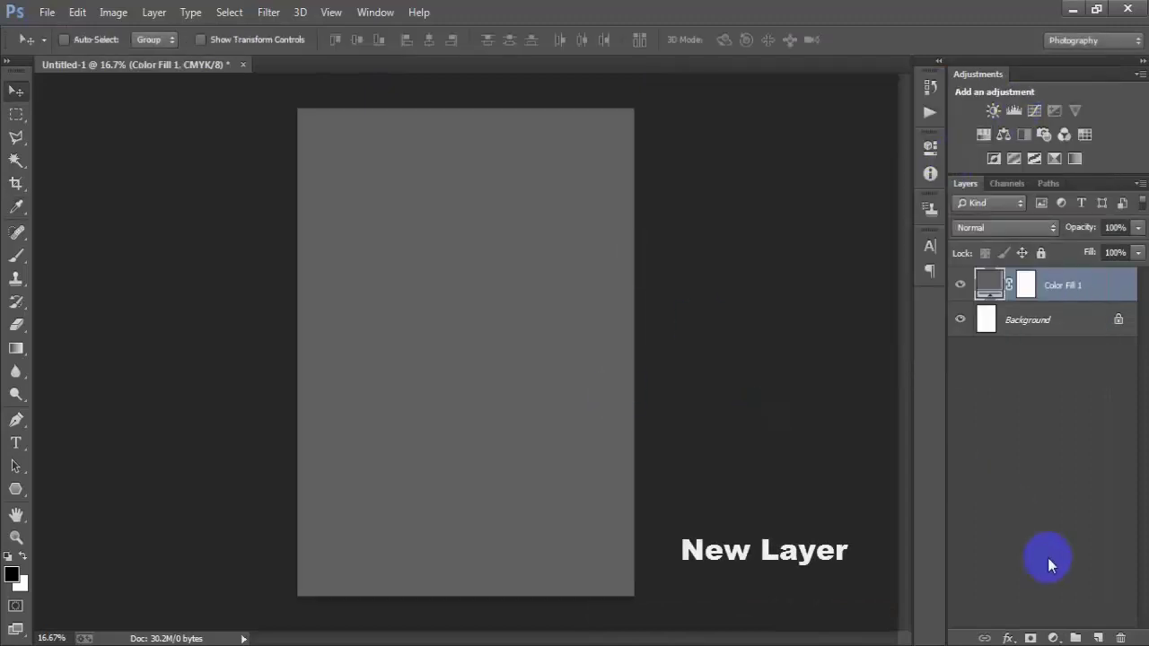
- Add a new layer and draw a six-sided polygon about 1737 by 1992 px in the canvas's upper part
click(1099, 637)
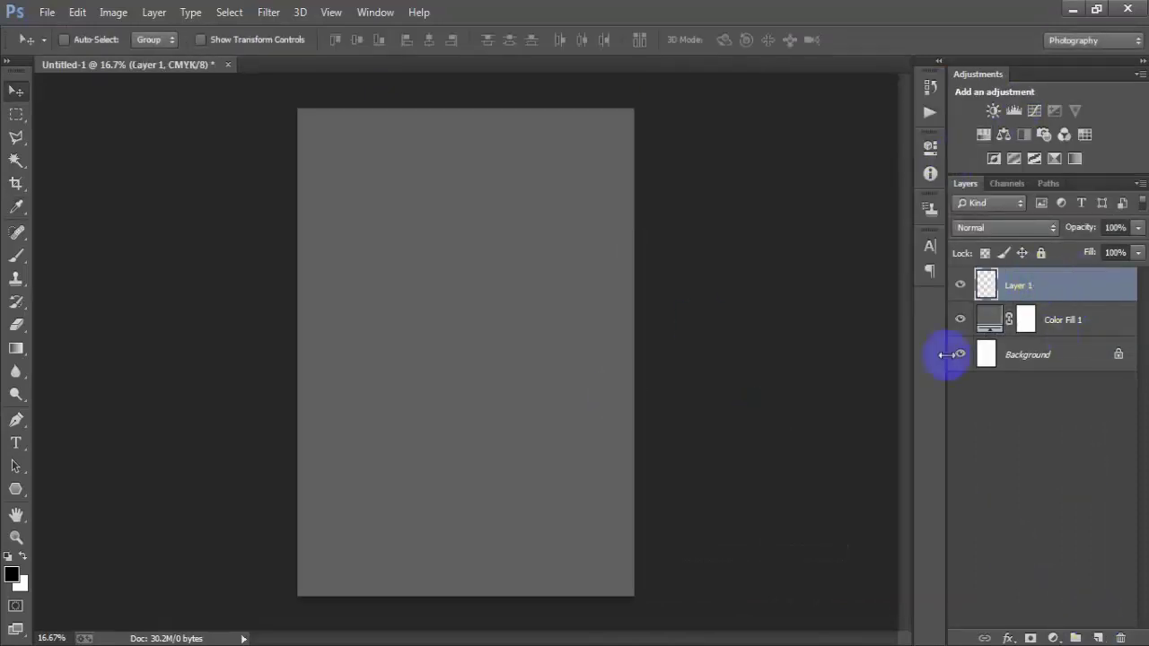
click(15, 489)
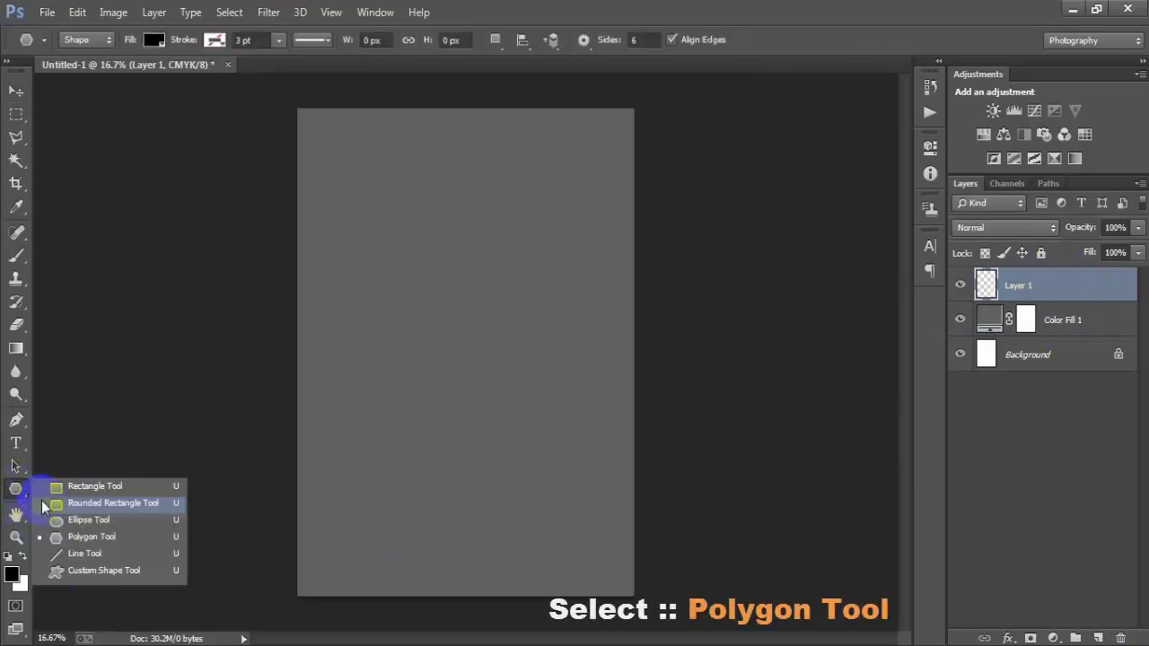
click(109, 544)
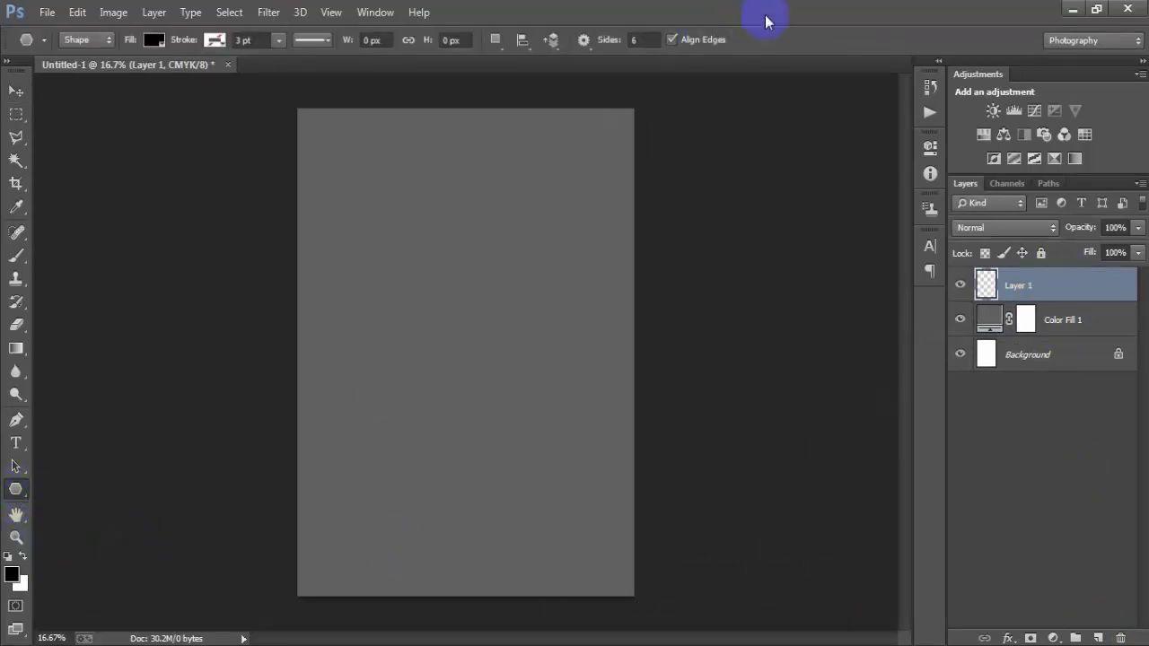
click(639, 40)
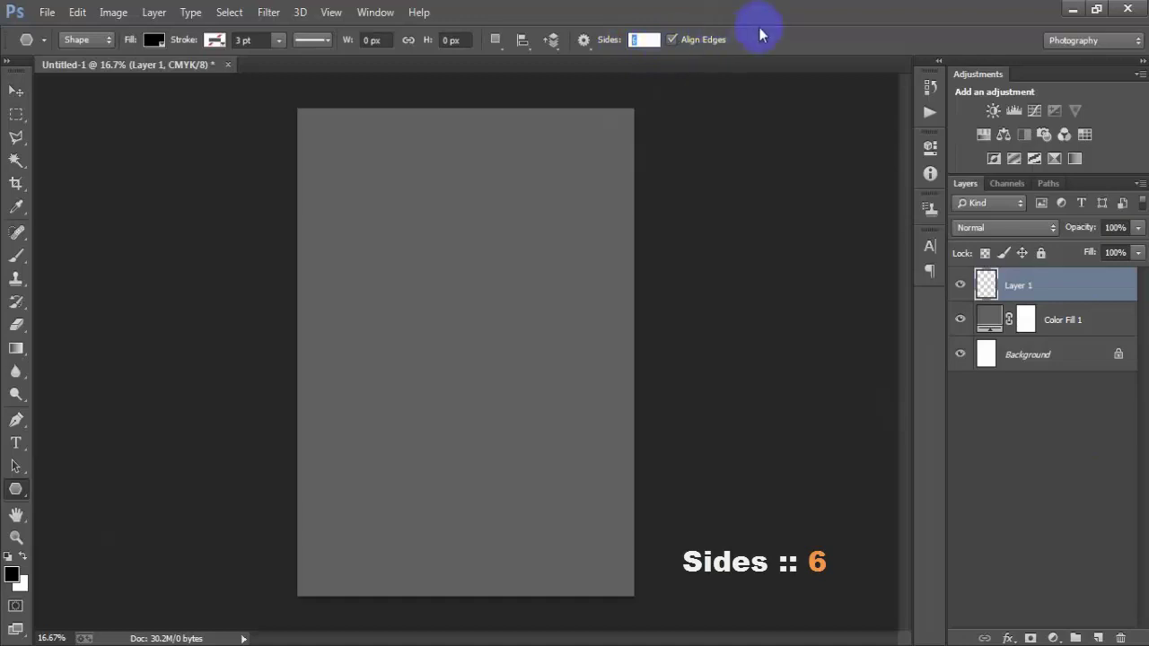
key(Return)
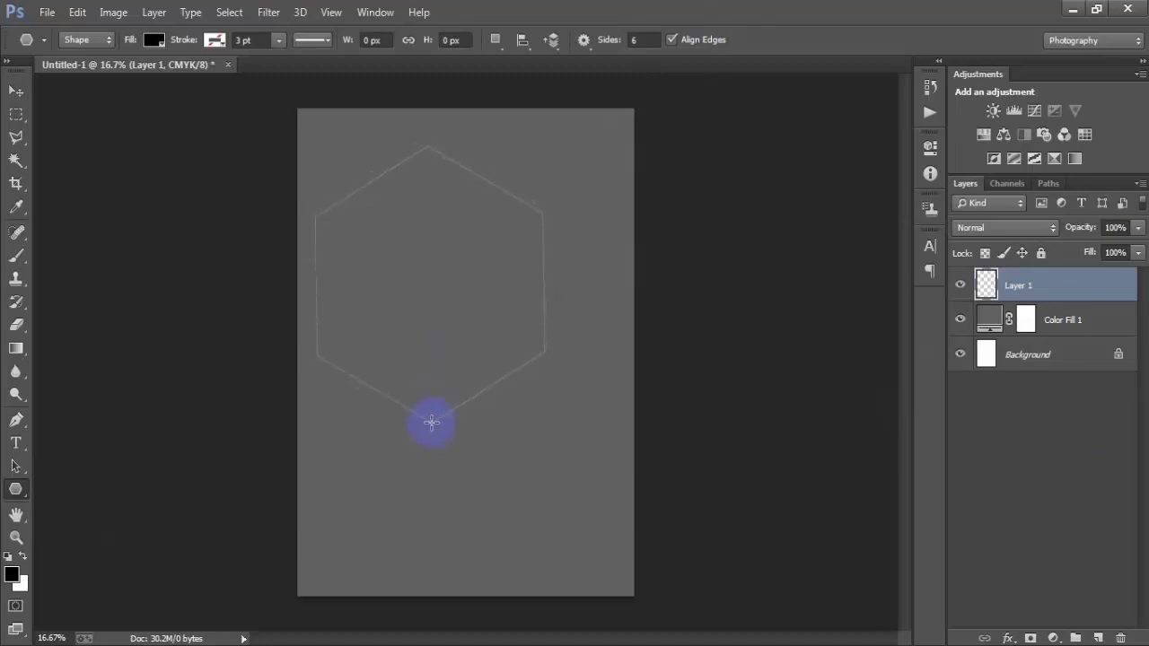
drag(432, 432, 432, 431)
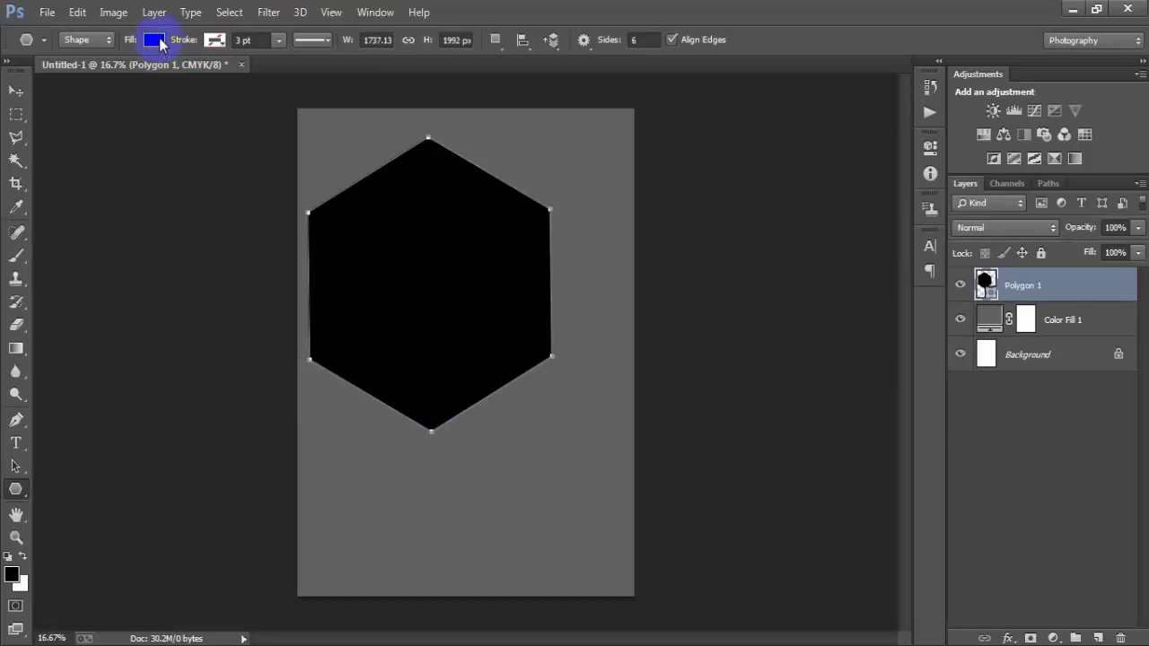
- Remove the hexagon's fill and give it a white stroke about 6.64 pt wide
click(158, 41)
click(83, 74)
click(215, 41)
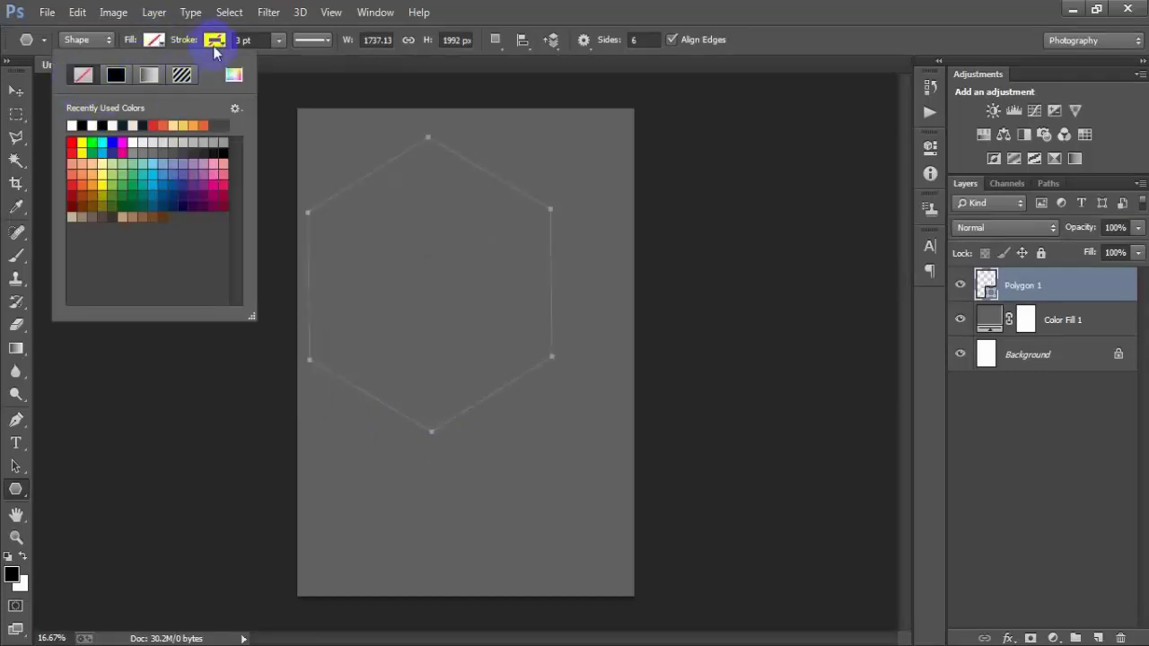
click(156, 124)
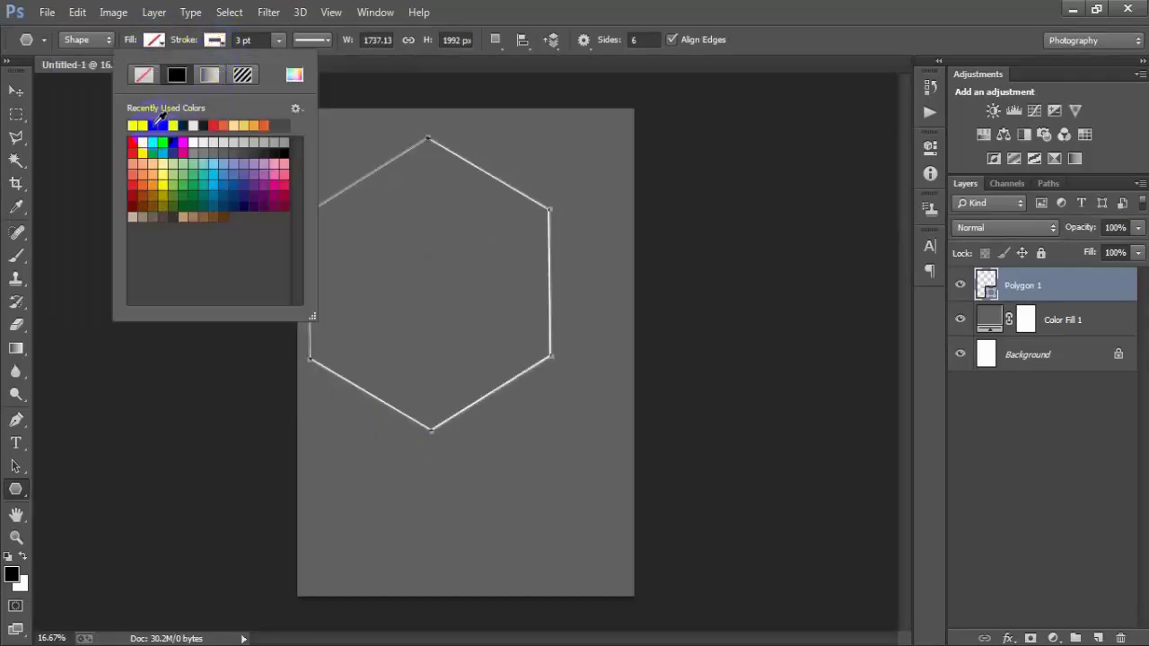
click(280, 45)
drag(281, 59, 284, 60)
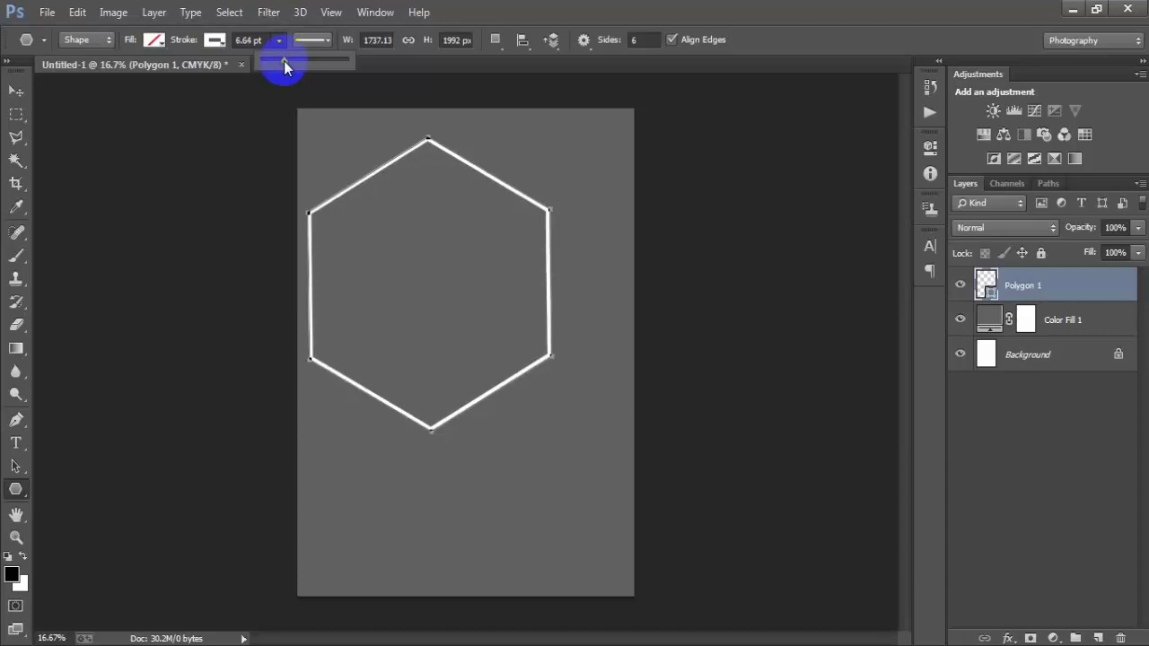
- Move the hexagon toward the canvas centre and scale it to about 101.78% width and 81.02% height
click(16, 90)
drag(388, 366, 432, 385)
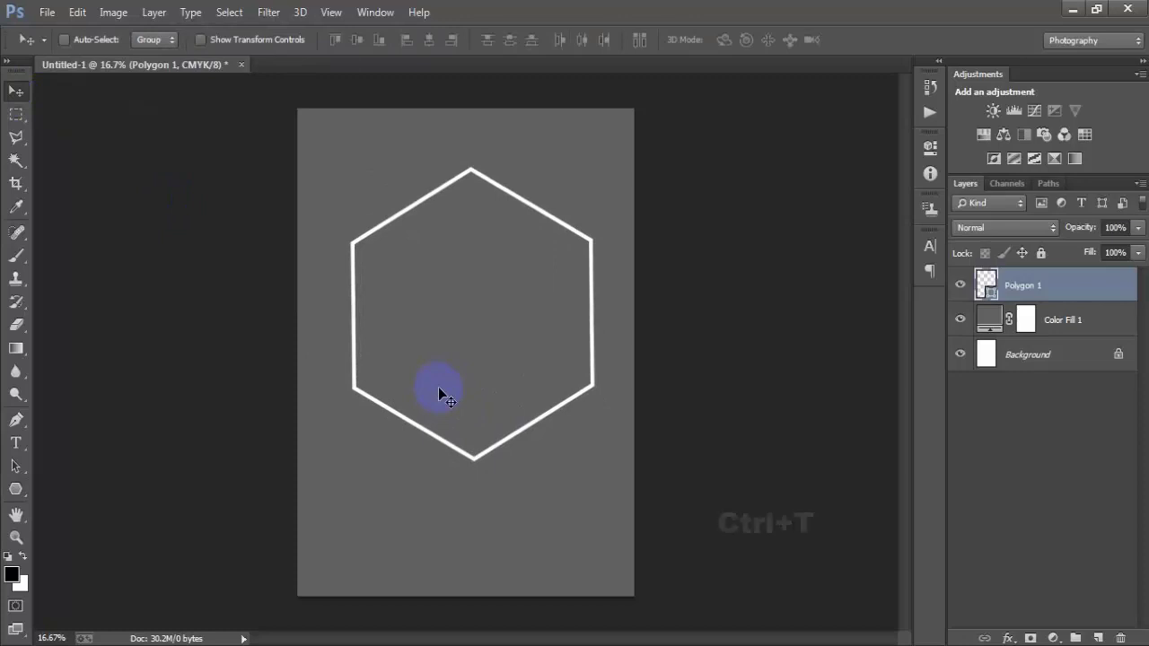
key(ctrl+t)
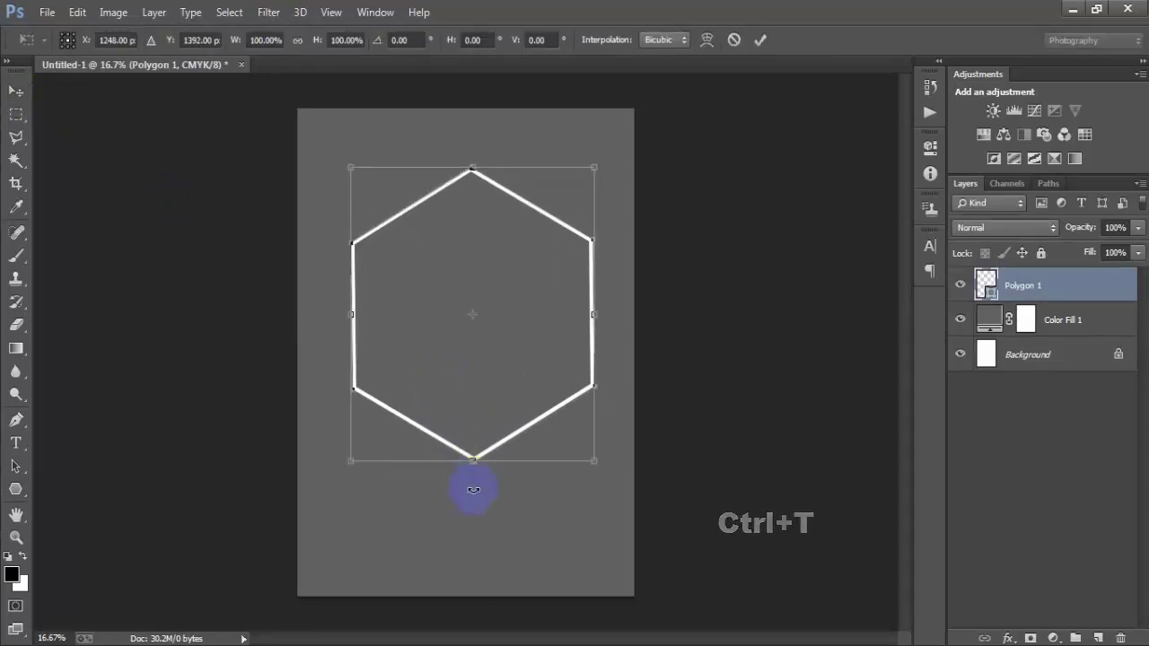
drag(472, 460, 474, 438)
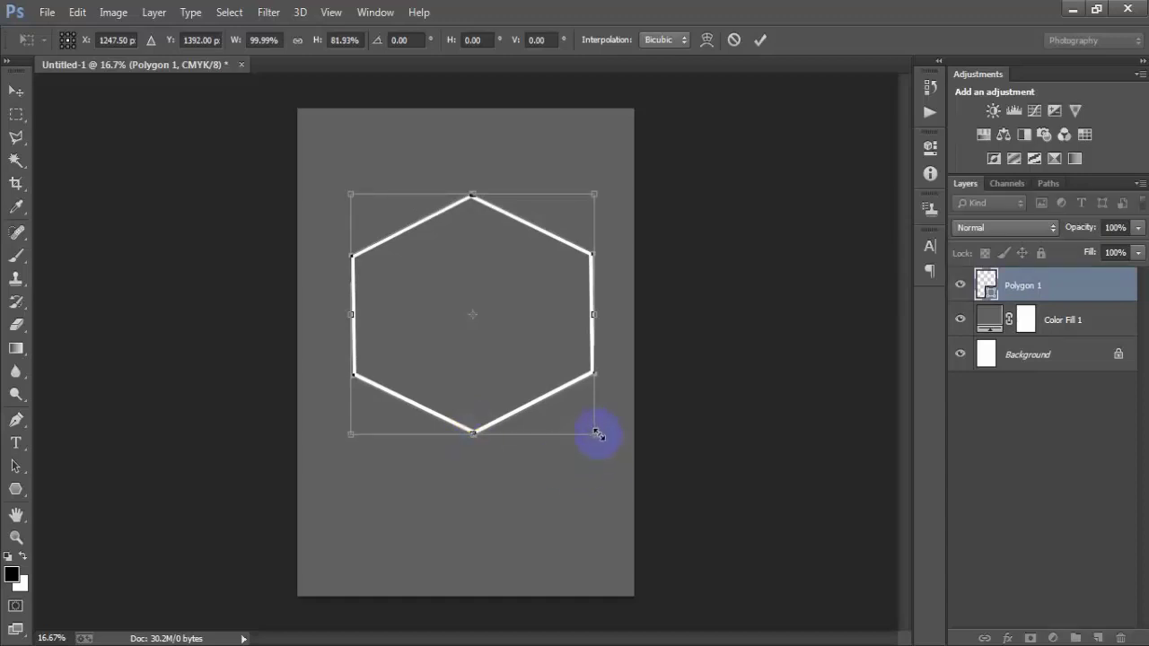
drag(597, 434, 597, 435)
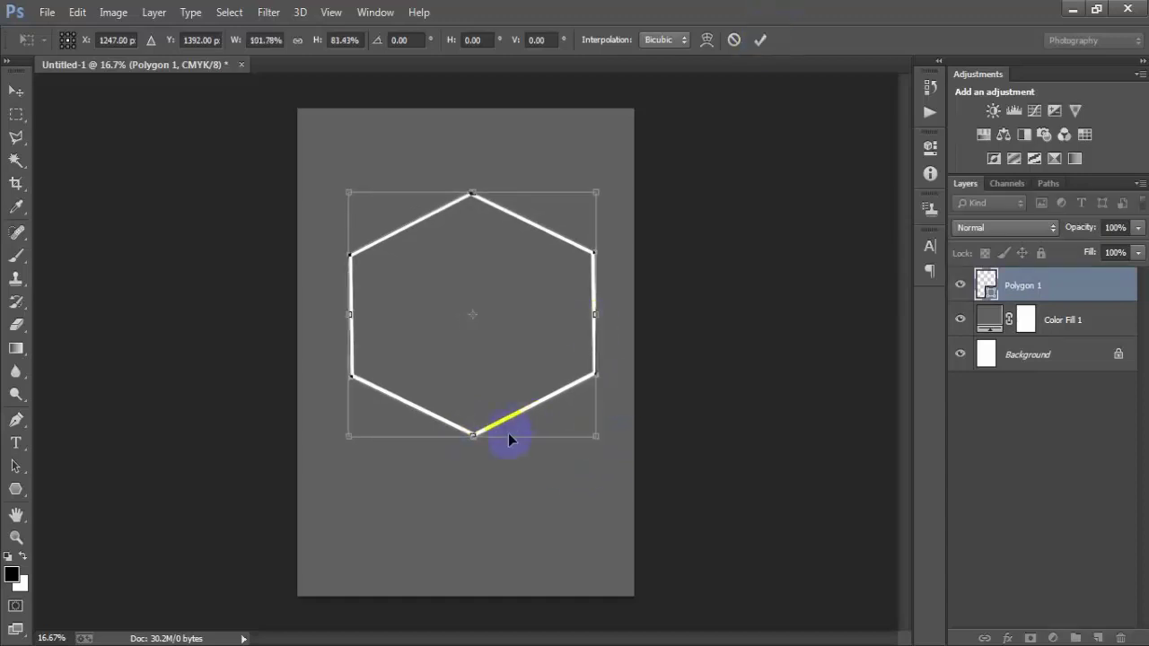
drag(472, 432, 473, 434)
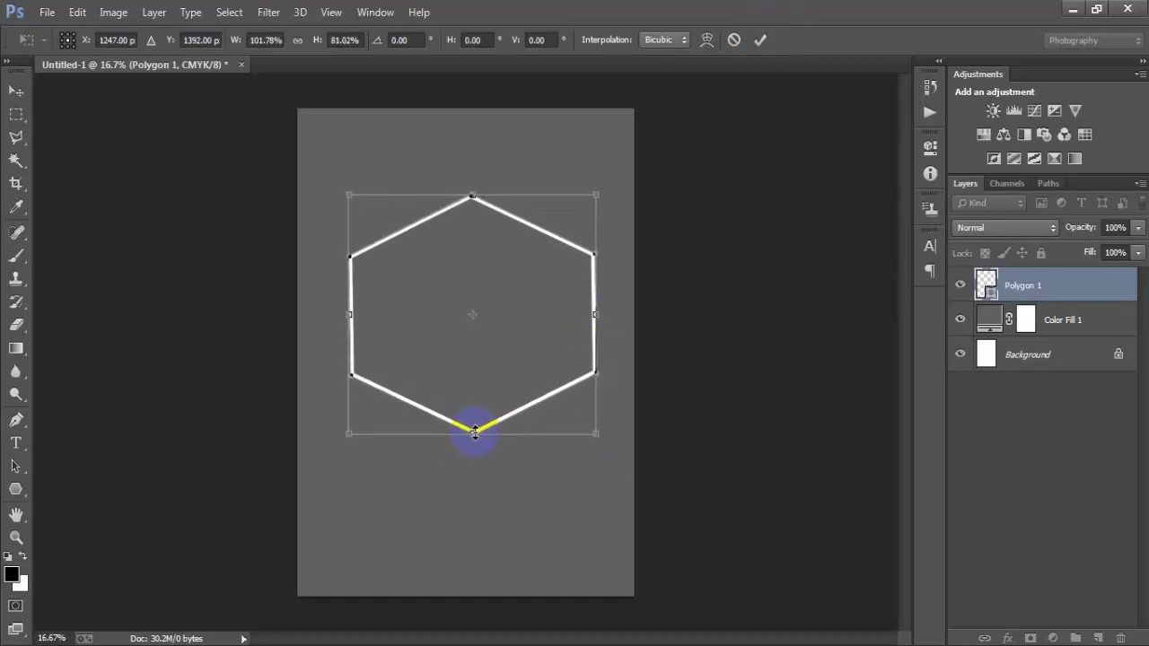
click(760, 42)
- Align the hexagon to the background's horizontal centre and rasterize the hexagon layer
ctrl+click(1000, 364)
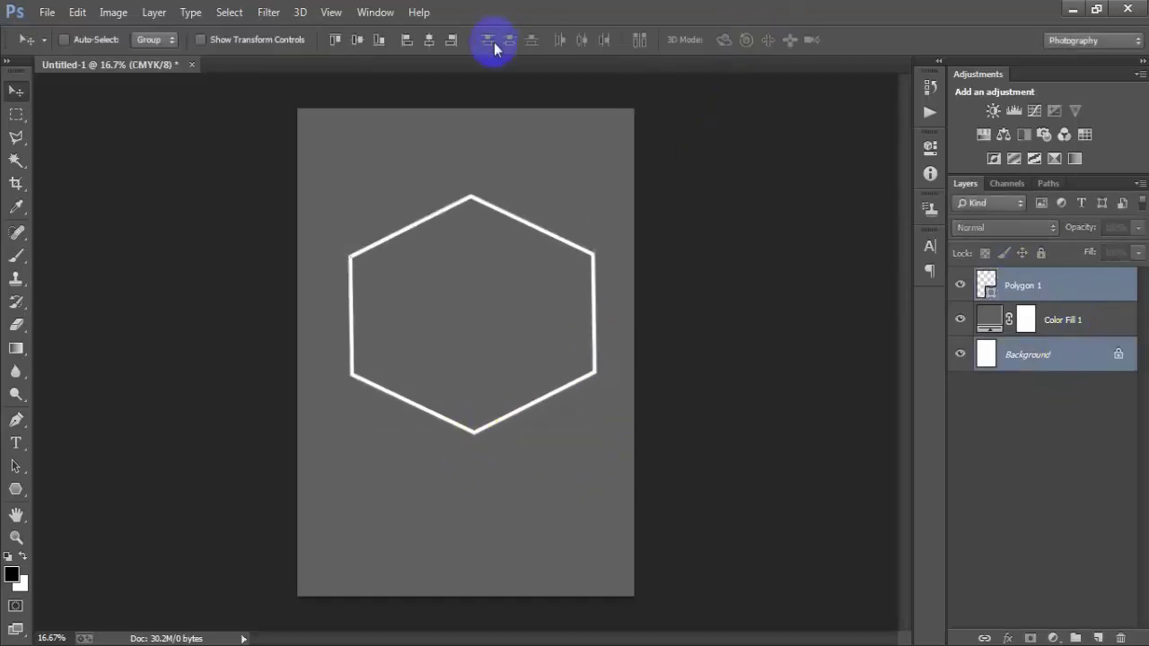
click(429, 50)
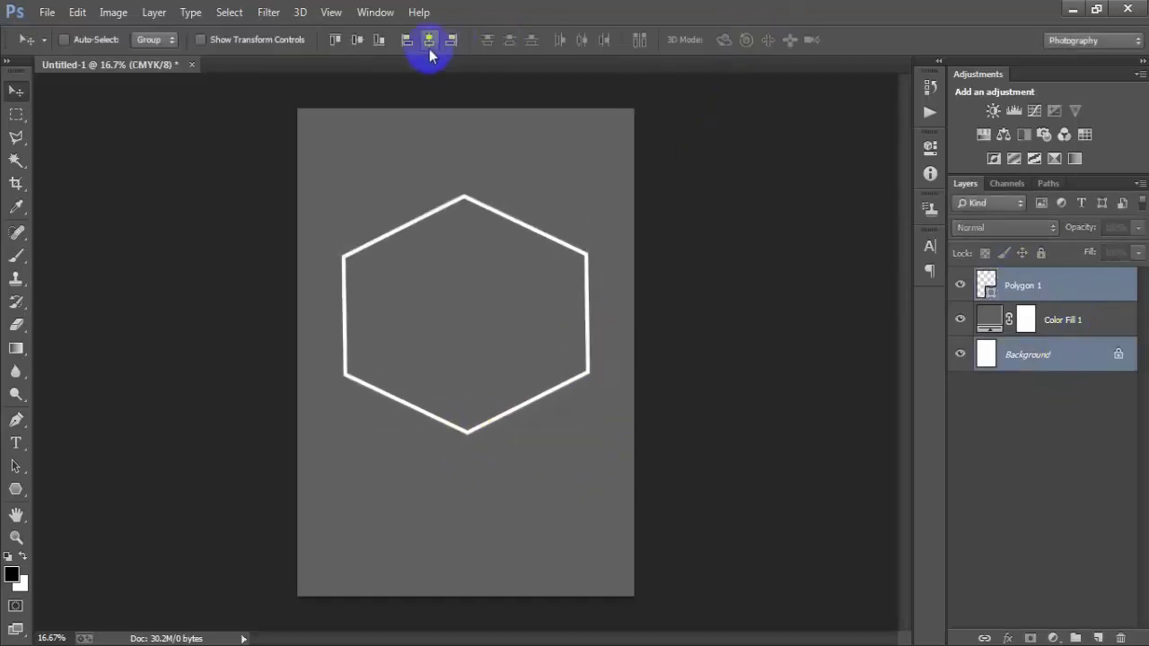
click(1079, 292)
right_click(1077, 288)
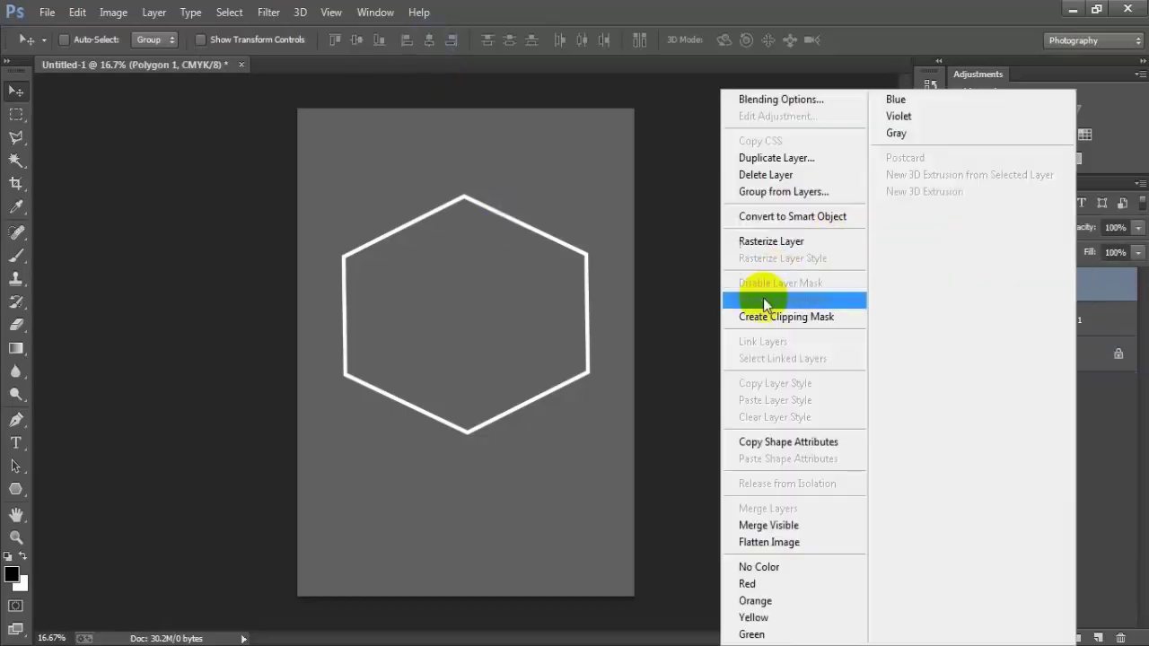
click(783, 242)
- Nudge the hexagon upward so it sits in the upper half of the canvas
key(shift+Up)
key(shift+Up)
key(shift+Up)
key(shift+Up)
key(shift+Up)
key(shift+Up)
key(shift+Up)
key(shift+Up)
key(shift+Up)
key(shift+Up)
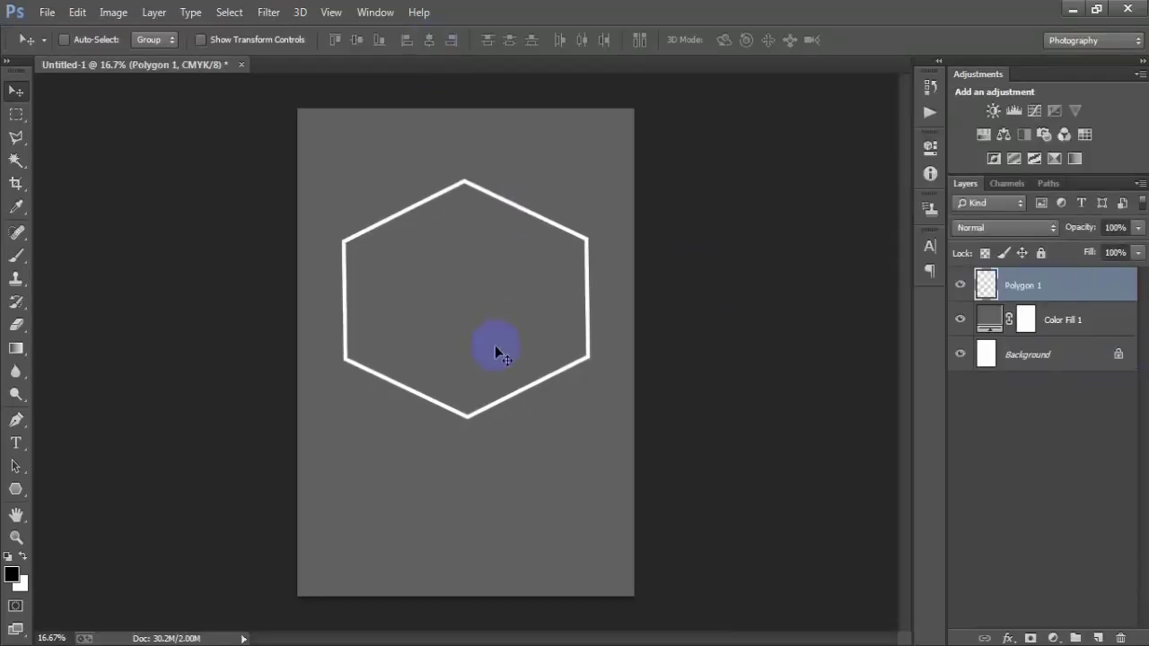
key(shift+Up)
key(shift+Up)
key(shift+Up)
key(shift+Up)
key(shift+Up)
key(shift+Up)
key(shift+Up)
key(shift+Up)
key(shift+Up)
key(shift+Up)
key(shift+Up)
key(shift+Up)
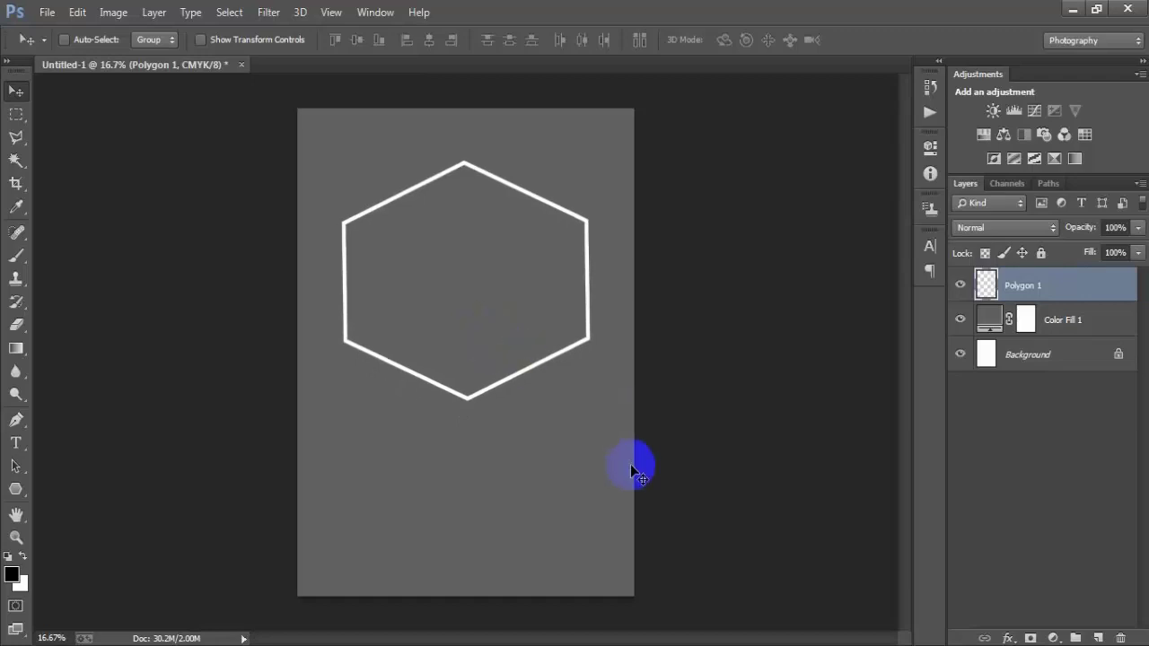
- Open the wheel file 4294515.eps, rasterizing it in CMYK Color
click(47, 11)
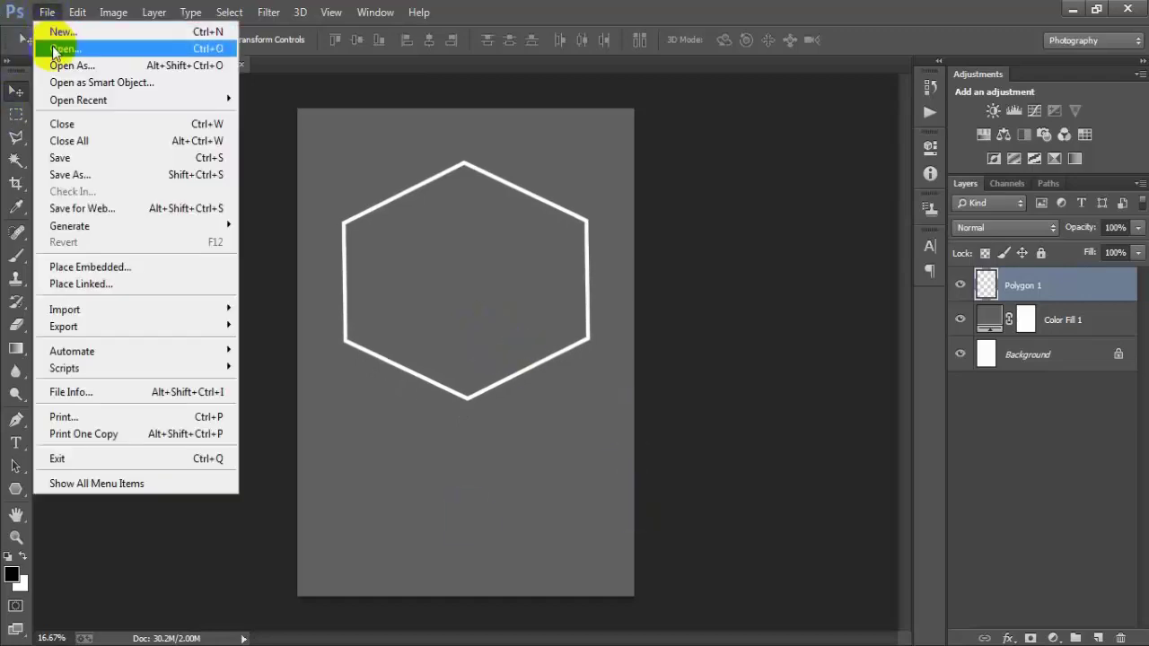
click(56, 50)
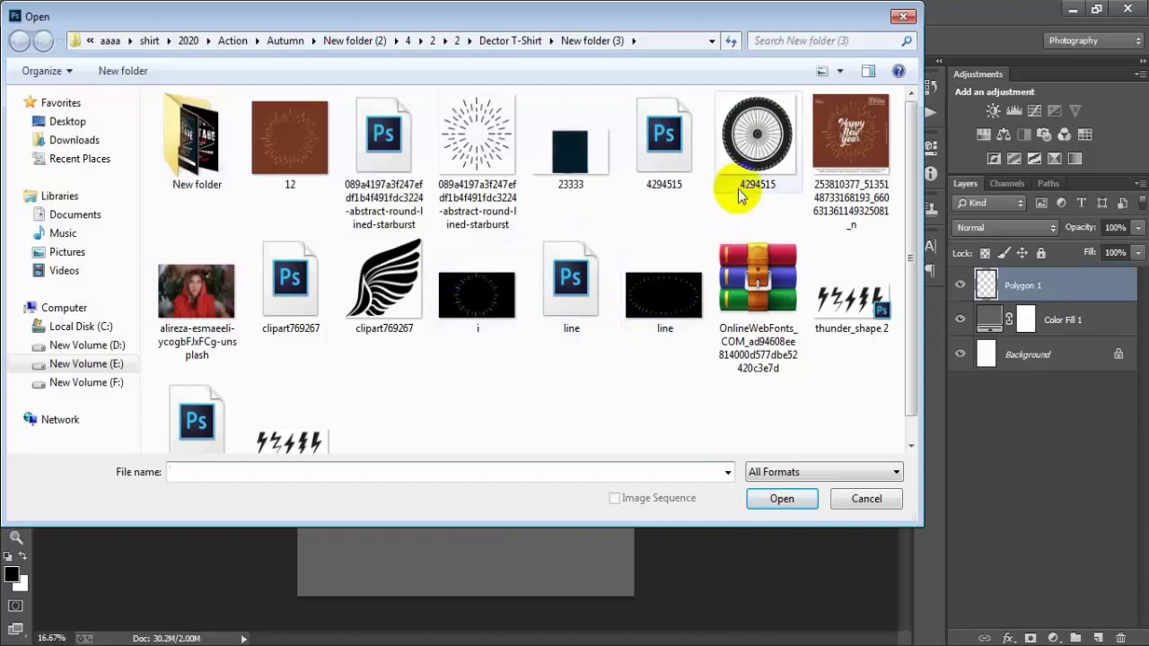
click(664, 139)
click(782, 499)
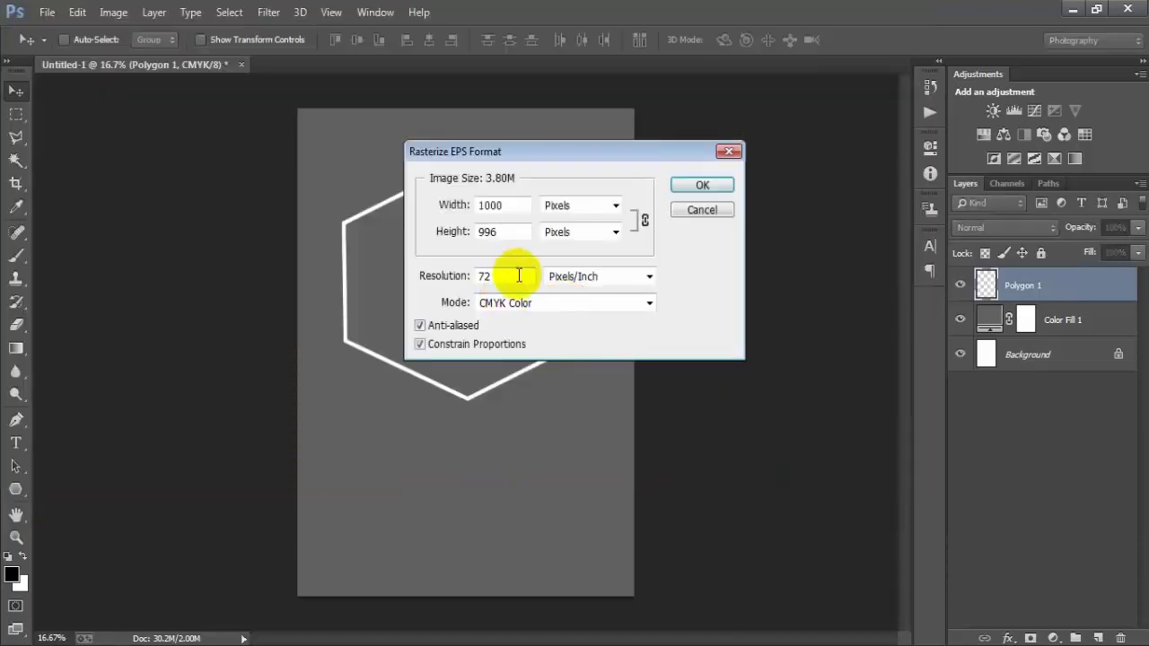
click(460, 282)
key(Return)
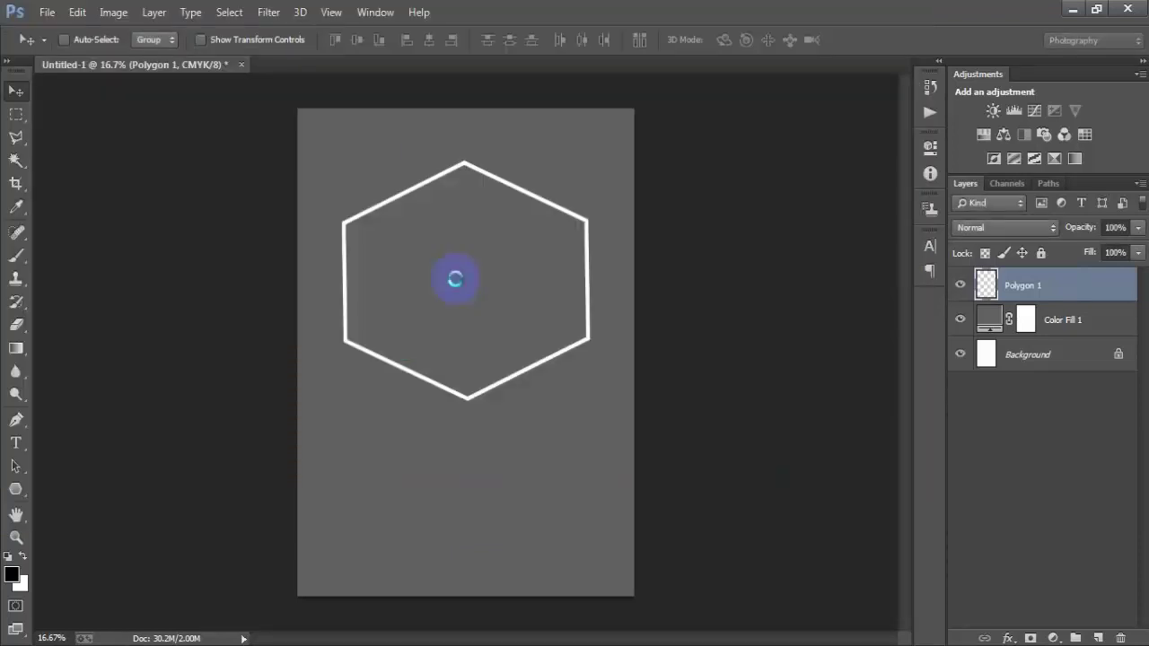
- Copy the wheel into the Untitled-1 document over the hexagon and close the EPS file
drag(327, 101, 448, 96)
drag(405, 193, 377, 251)
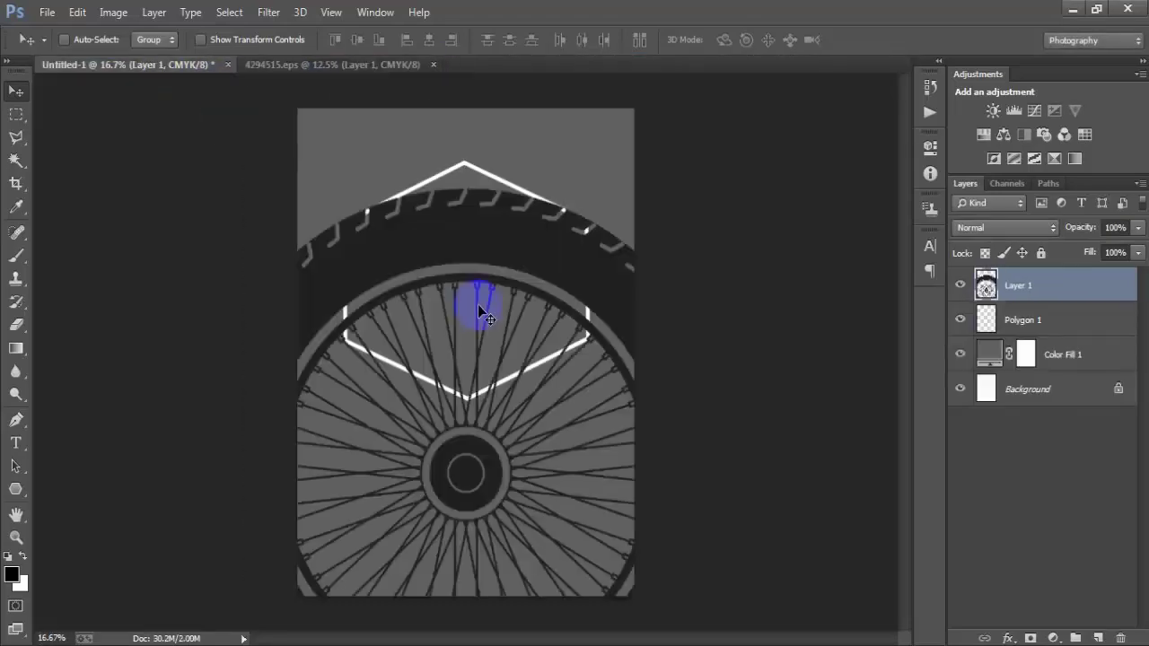
click(446, 65)
click(578, 263)
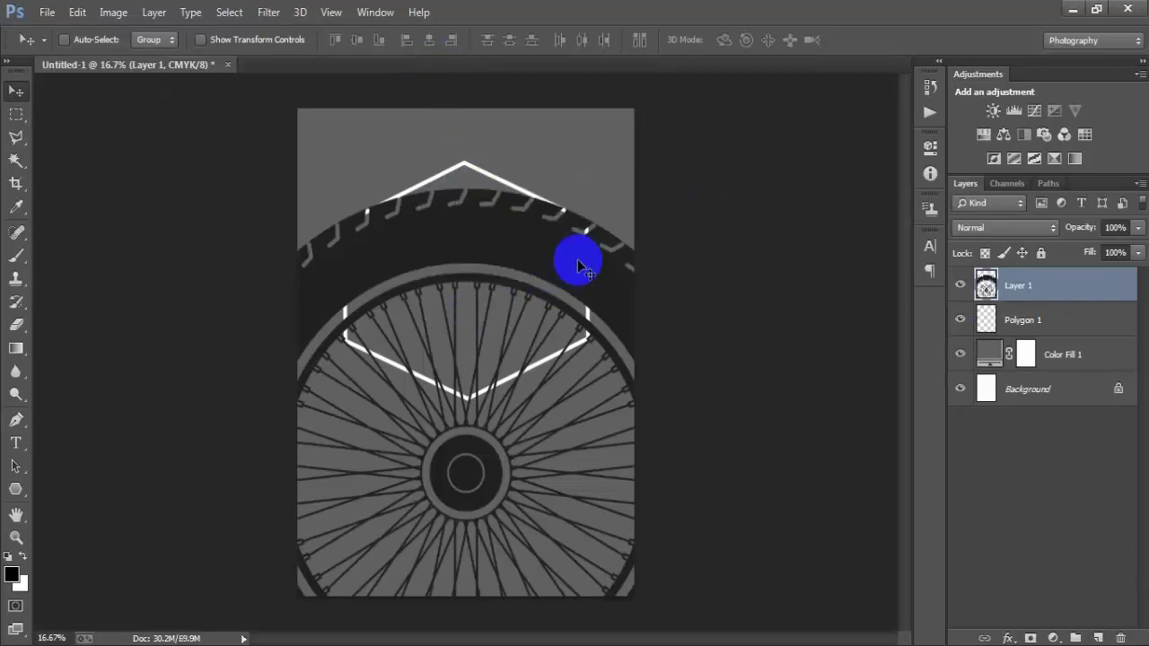
- Scale the wheel to about 16.92% and place it in the centre of the hexagon
key(ctrl+t)
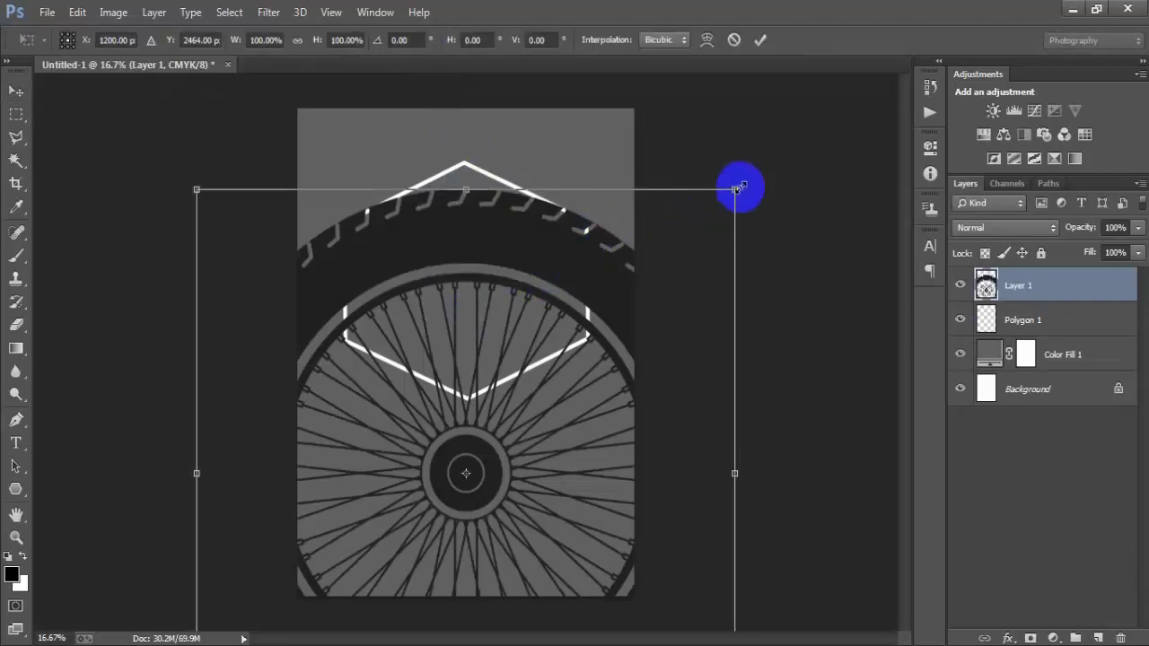
drag(735, 190, 527, 416)
drag(488, 488, 489, 294)
drag(525, 217, 512, 235)
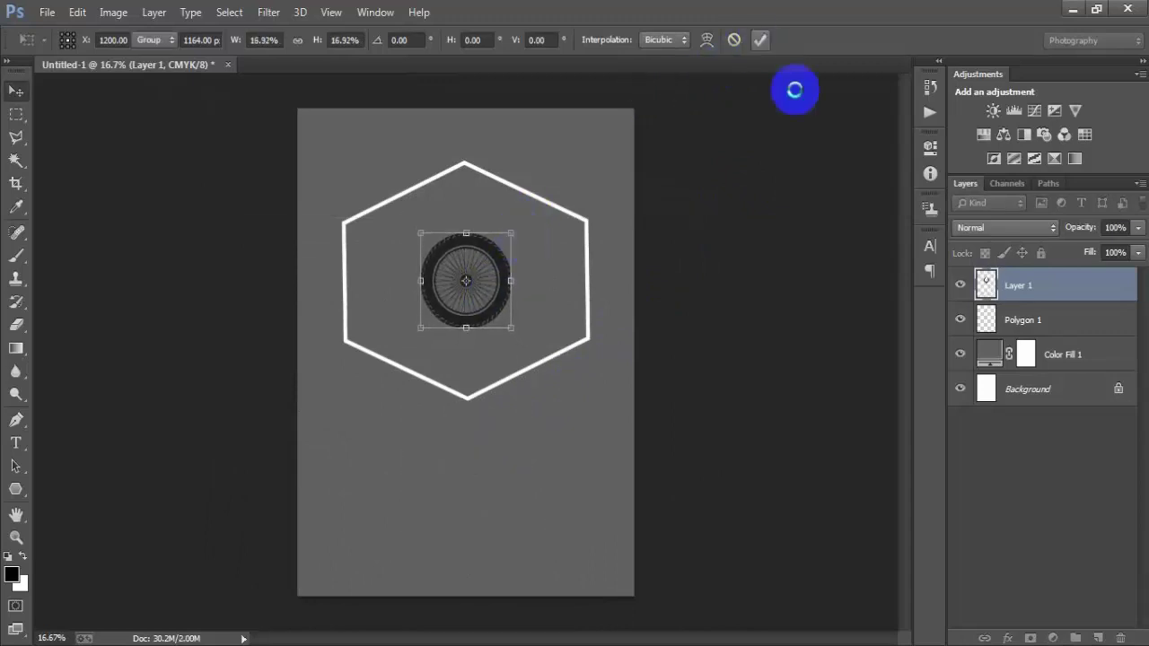
- Apply a white #ffffff Color Overlay to the wheel layer and collapse its effects list
click(1122, 289)
double_click(1120, 289)
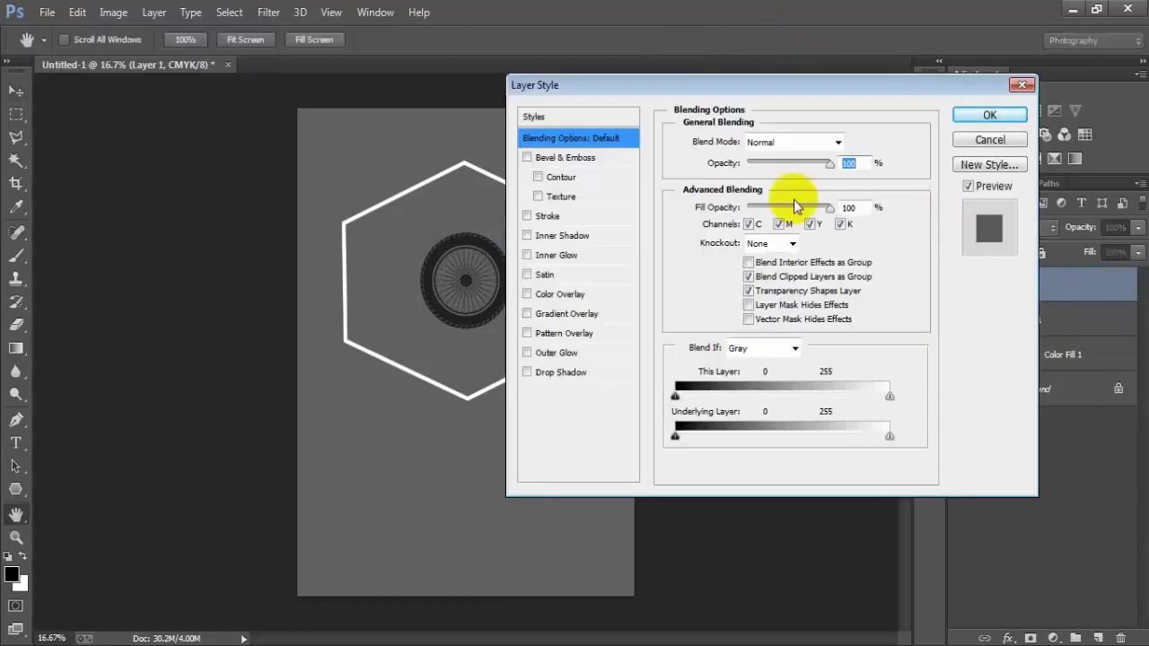
click(552, 293)
click(850, 141)
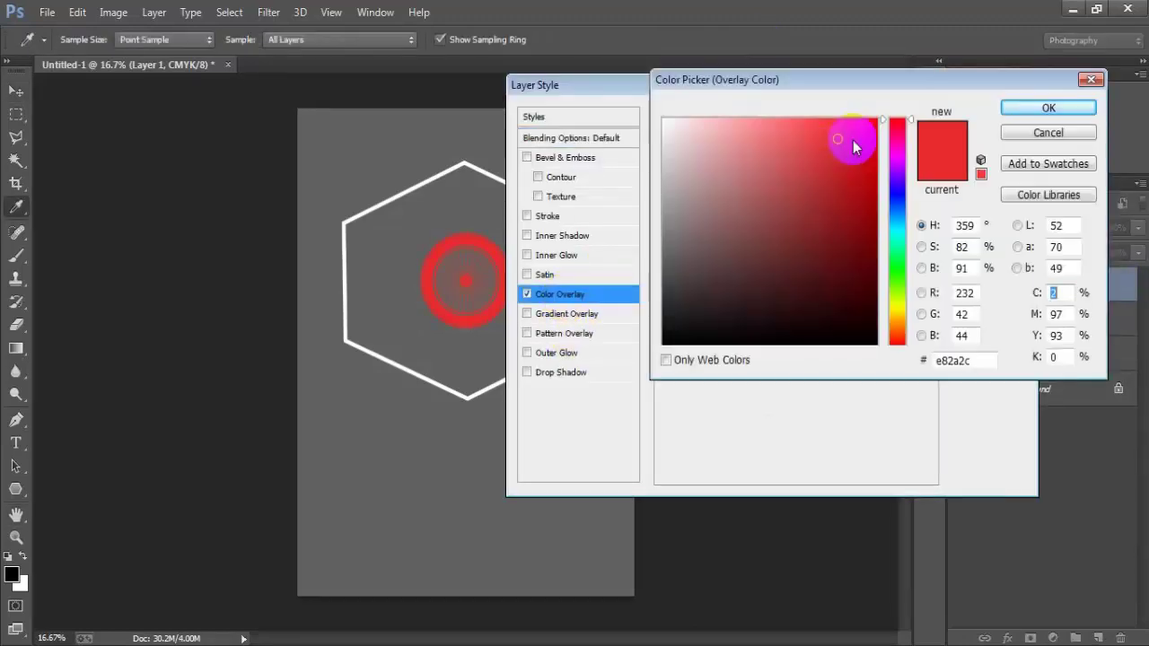
drag(853, 140, 587, 97)
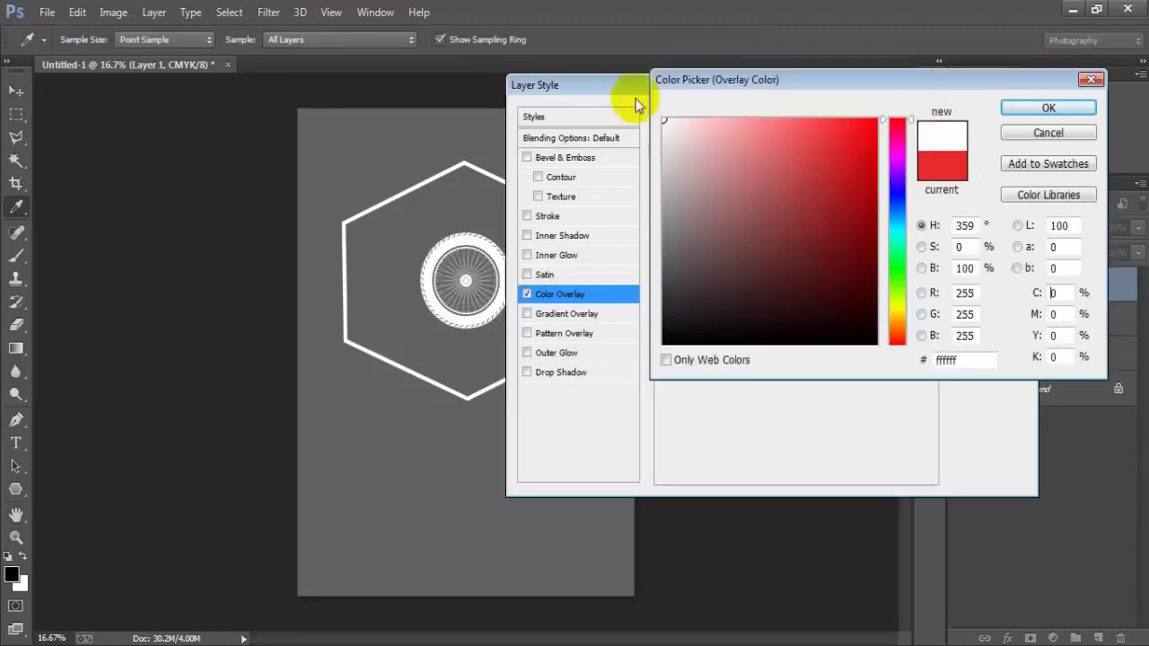
click(1023, 108)
click(1014, 115)
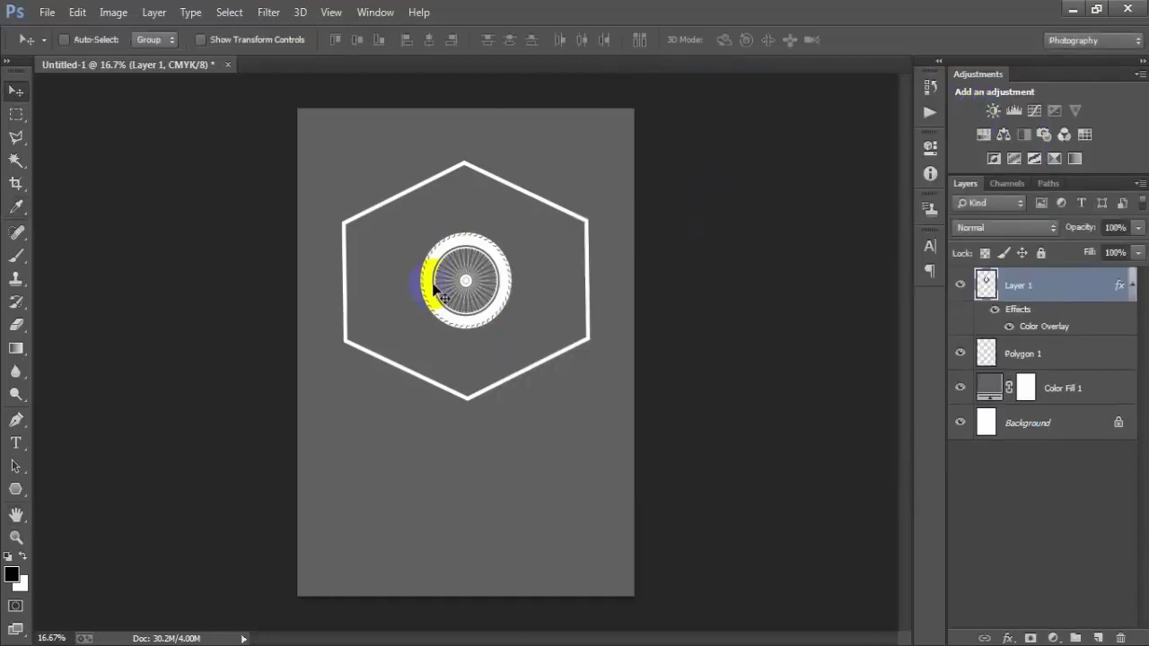
click(1131, 285)
- Open the wing file clipart769267.eps, rasterizing it at 300 pixels/inch in CMYK Color
click(47, 12)
click(56, 46)
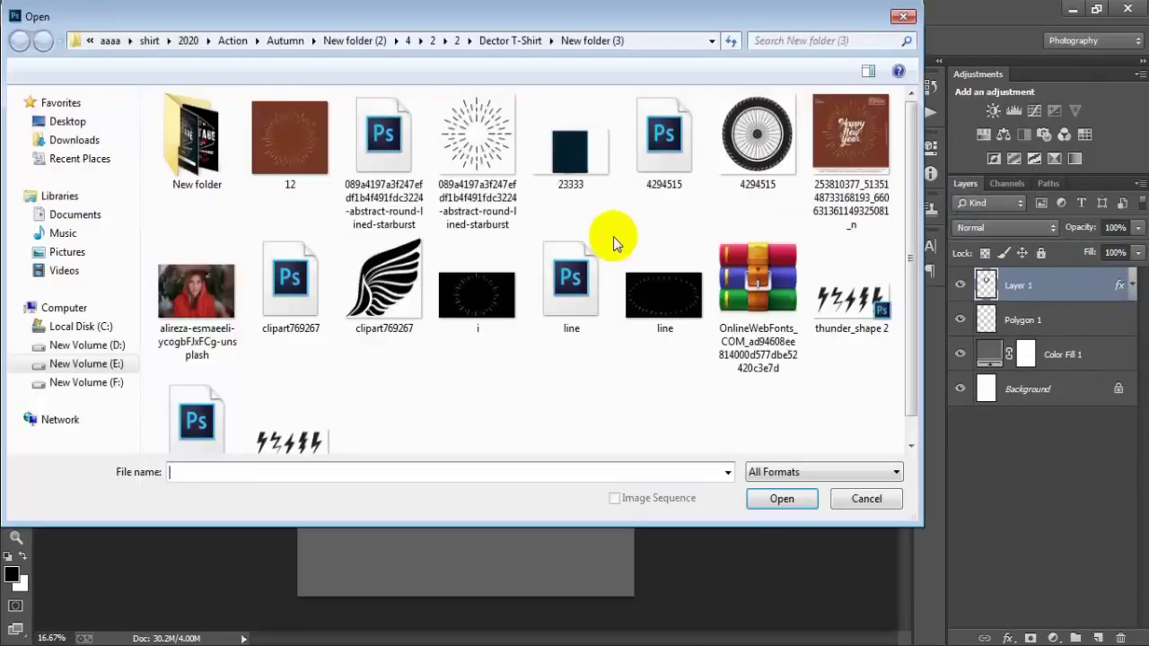
click(290, 278)
click(764, 505)
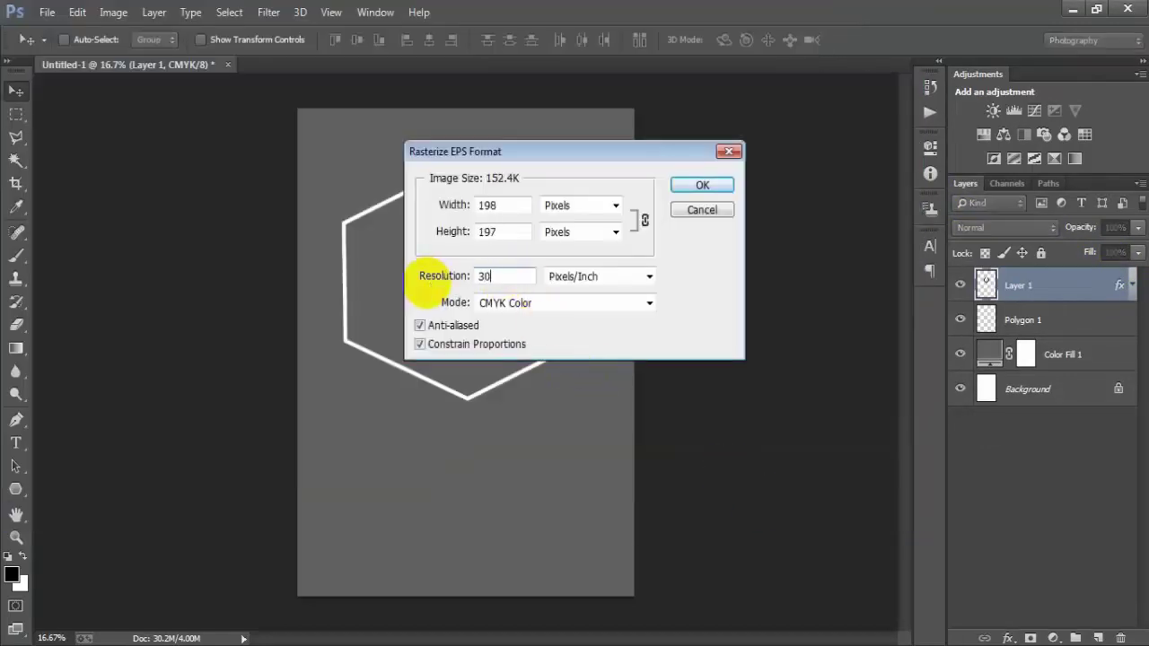
text(300)
key(Return)
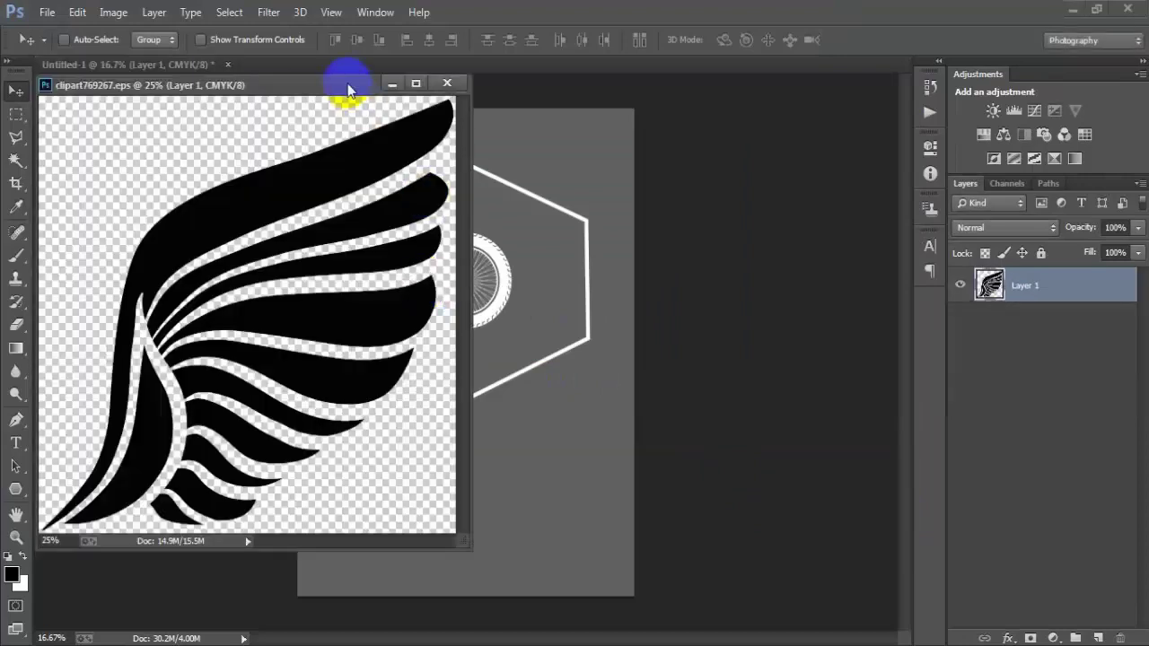
- Copy the wing into the Untitled-1 document, close the EPS file and place the wing over the hexagon
drag(344, 90, 478, 64)
drag(477, 185, 436, 157)
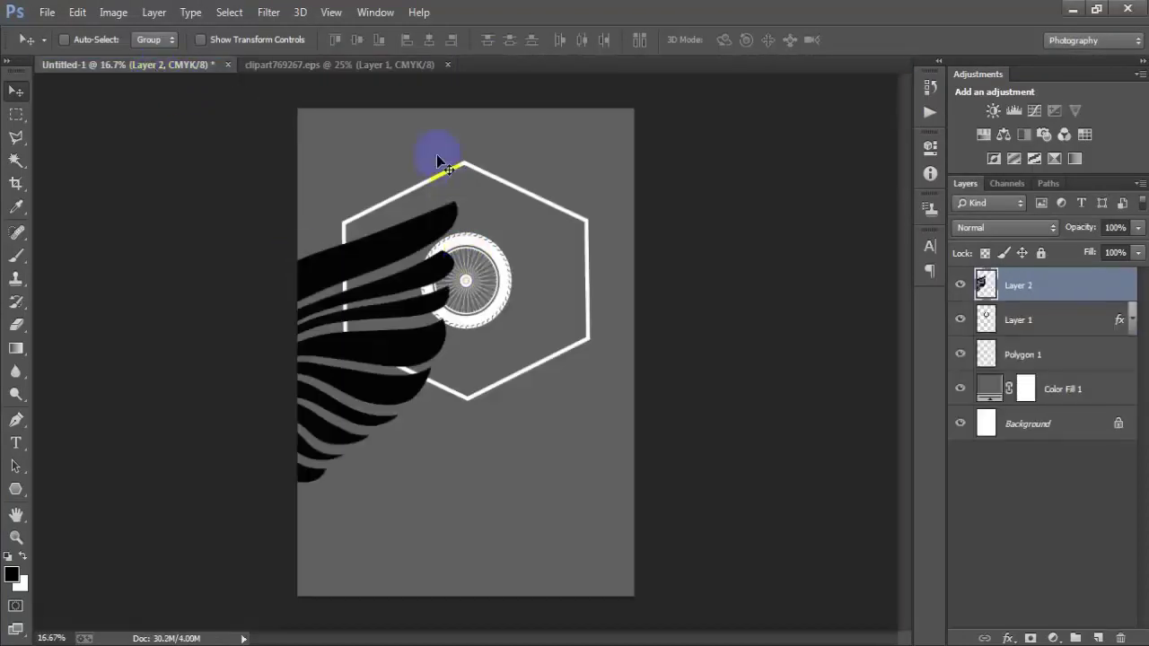
click(447, 65)
click(553, 259)
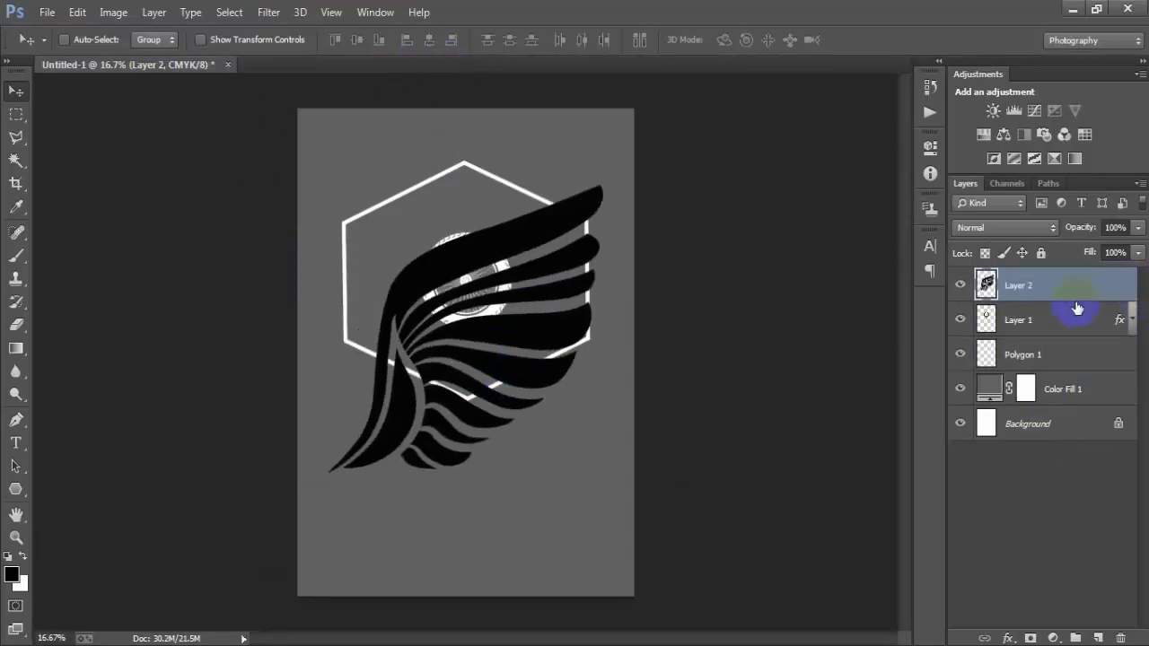
- Apply a red #ff0003 Color Overlay to the wing layer and collapse its effects list
double_click(1077, 301)
click(585, 295)
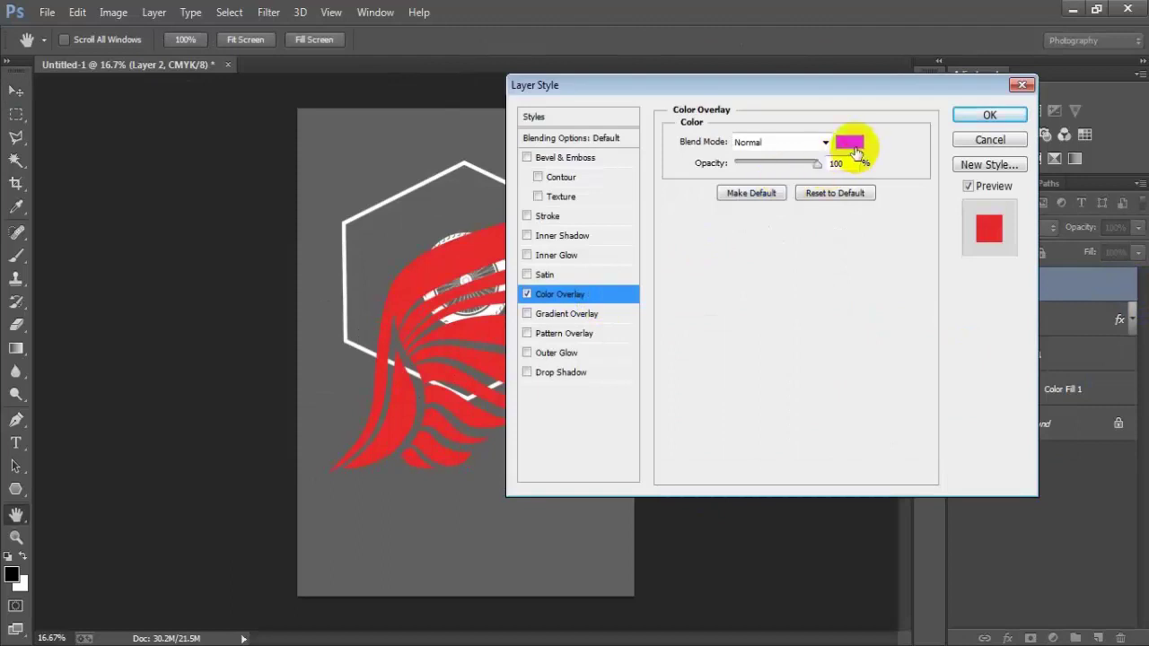
click(853, 146)
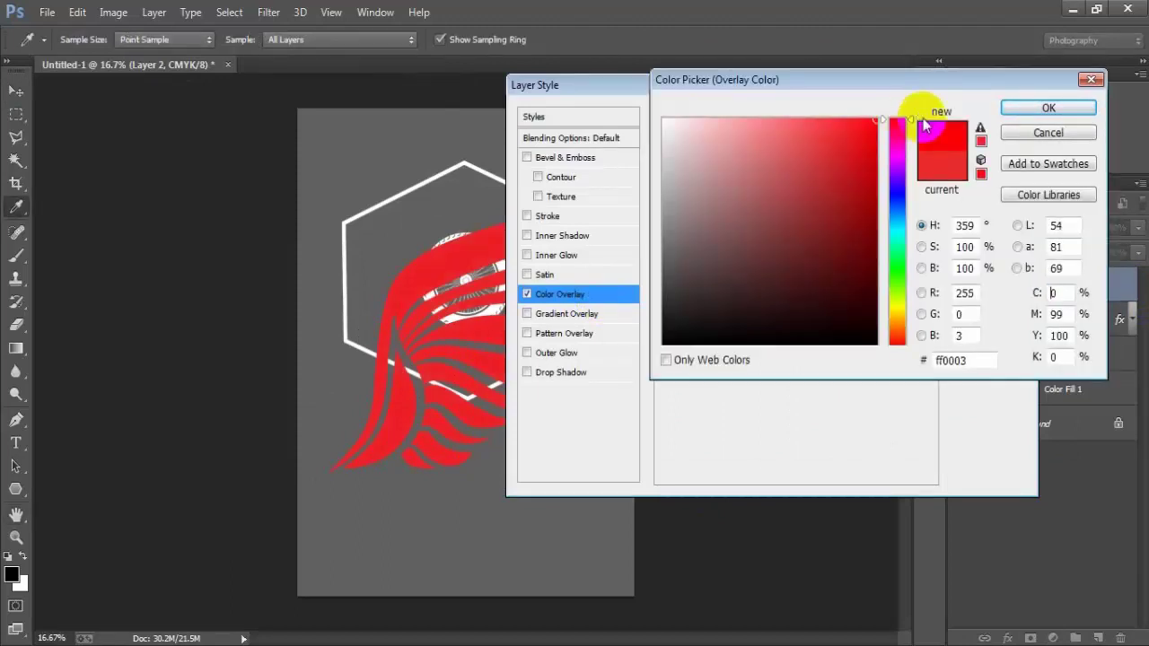
click(1033, 110)
click(1020, 121)
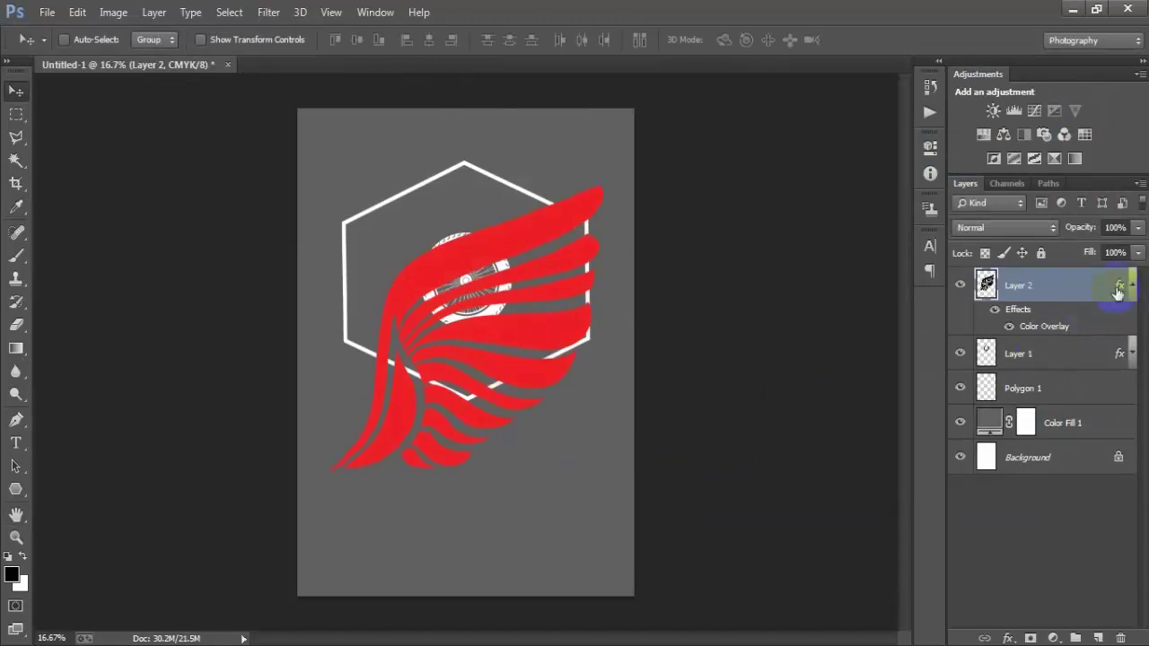
click(1131, 287)
- Scale the wing to about 28%, rotate it about -21.86° and place its base at the wheel's hub
click(514, 404)
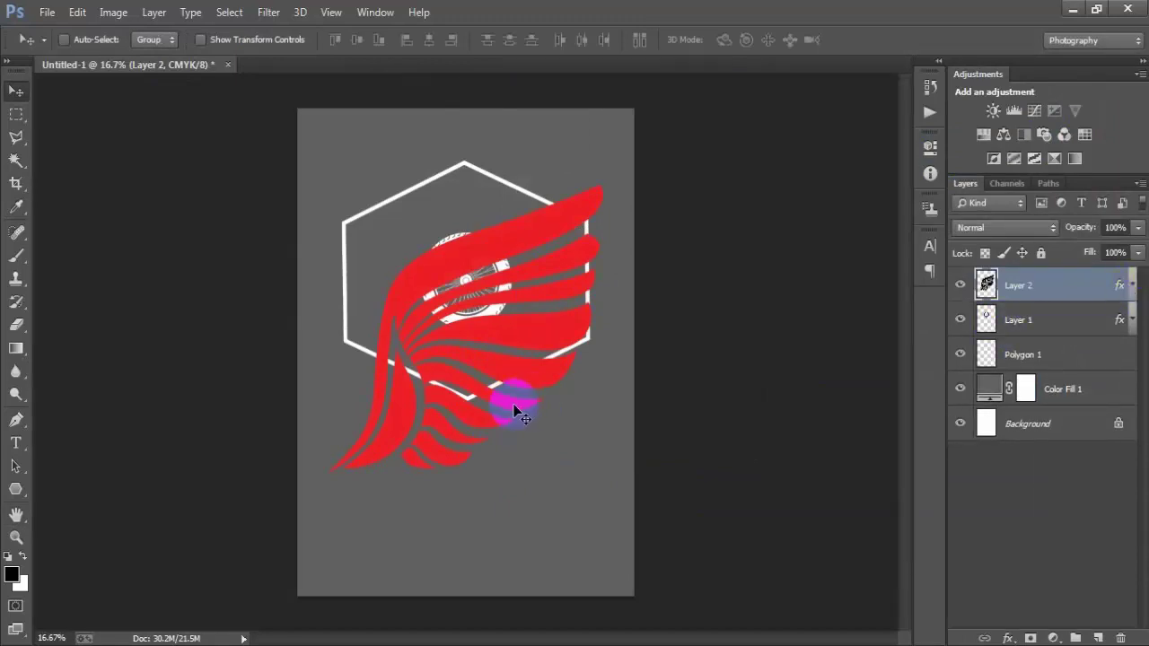
key(ctrl+t)
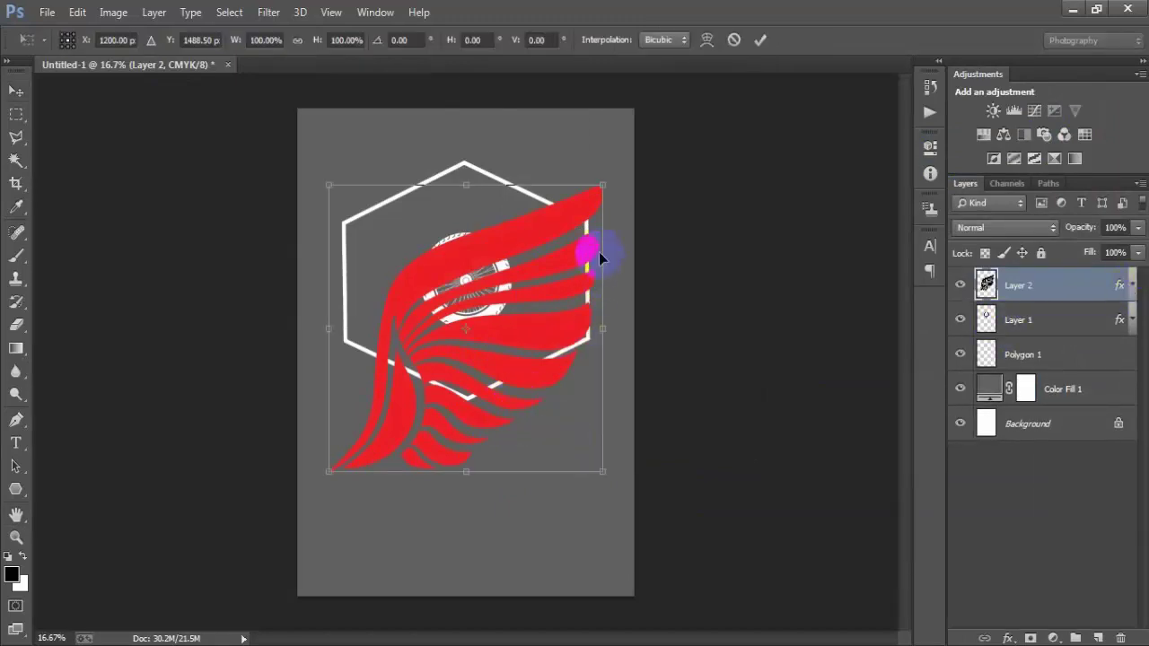
drag(603, 186, 537, 312)
drag(539, 387, 558, 370)
drag(495, 292, 512, 187)
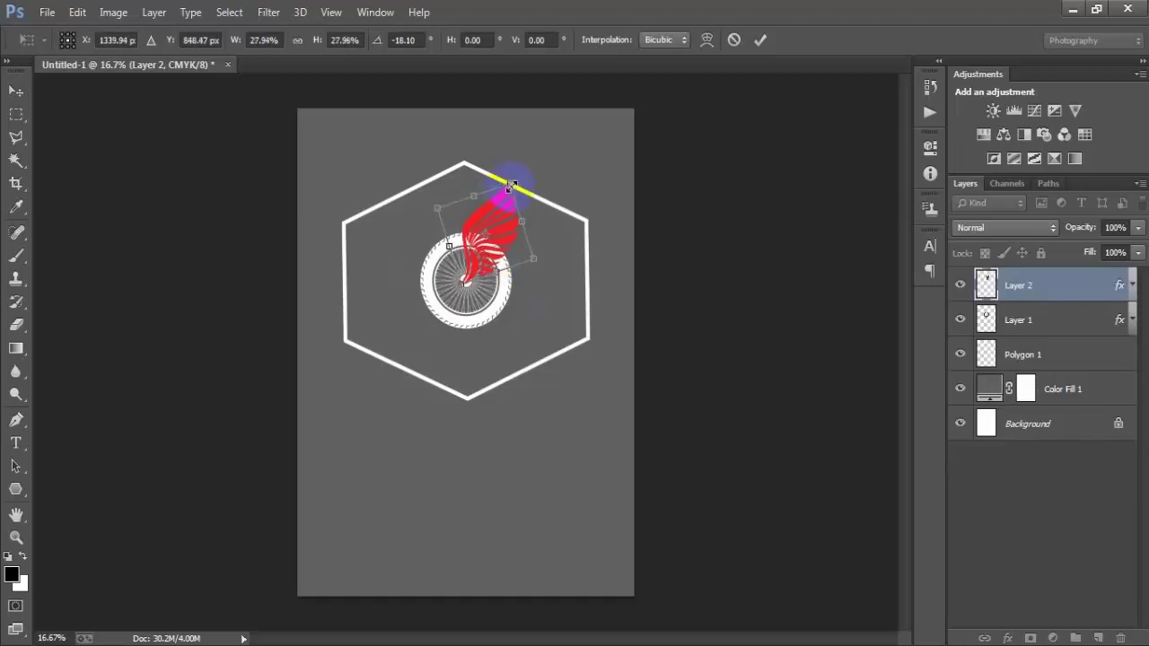
drag(559, 297, 559, 290)
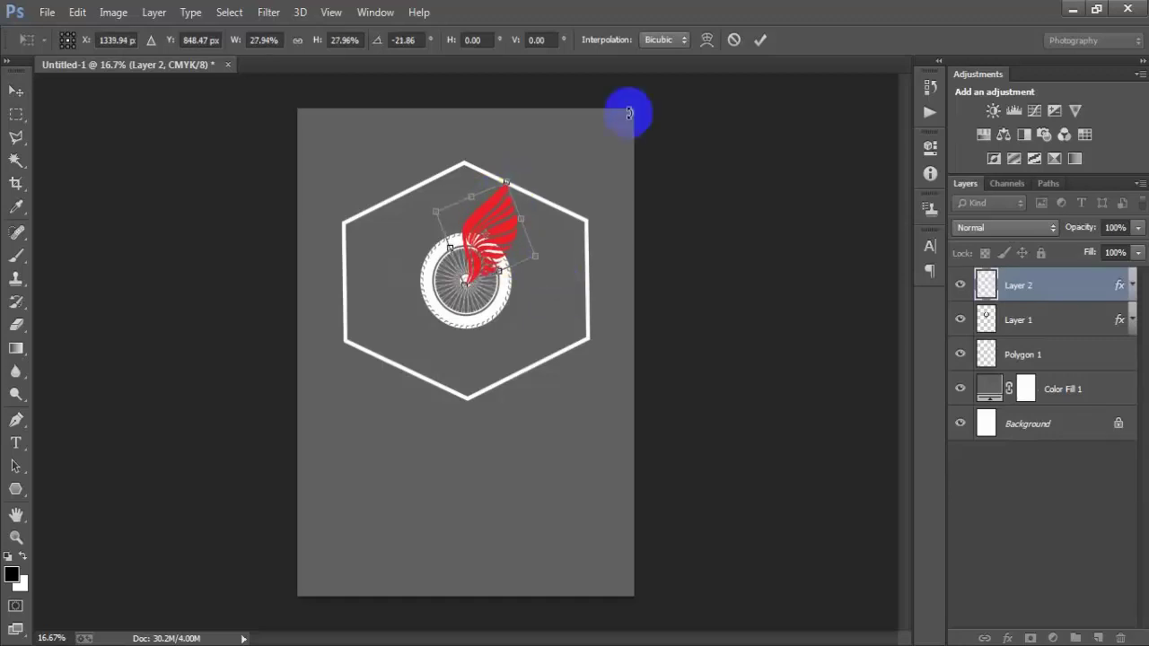
click(757, 41)
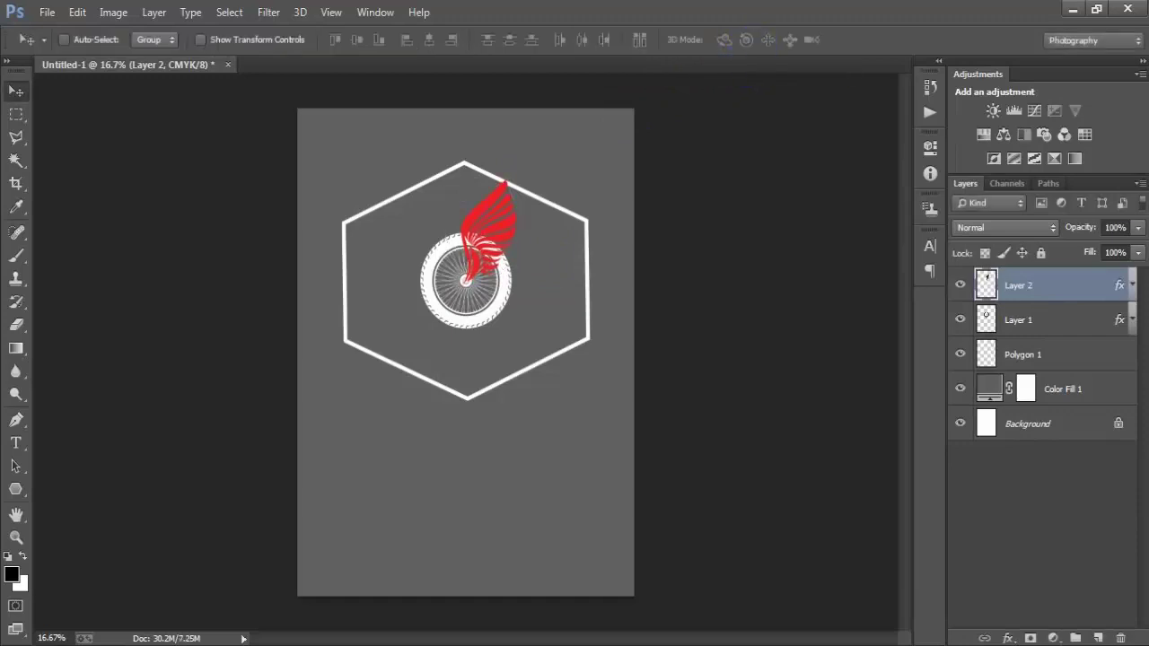
- Move the wing layer beneath the wheel layer and toggle its visibility to check the overlap
click(961, 285)
click(962, 285)
drag(1063, 285, 1059, 345)
click(968, 322)
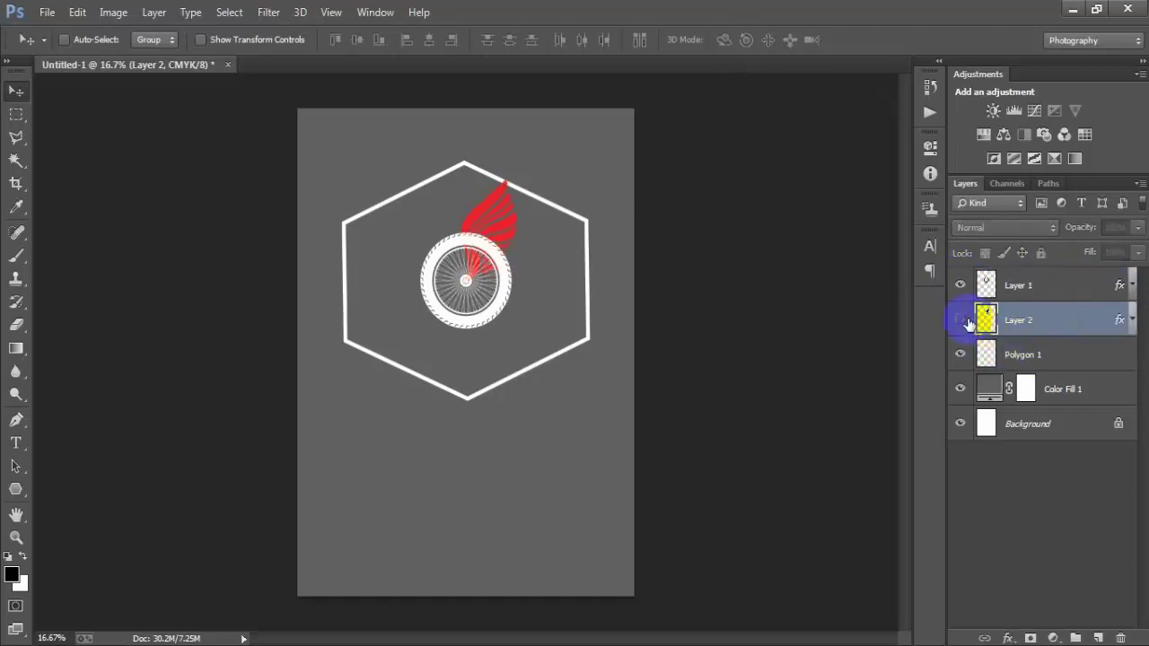
click(968, 322)
click(968, 321)
click(968, 322)
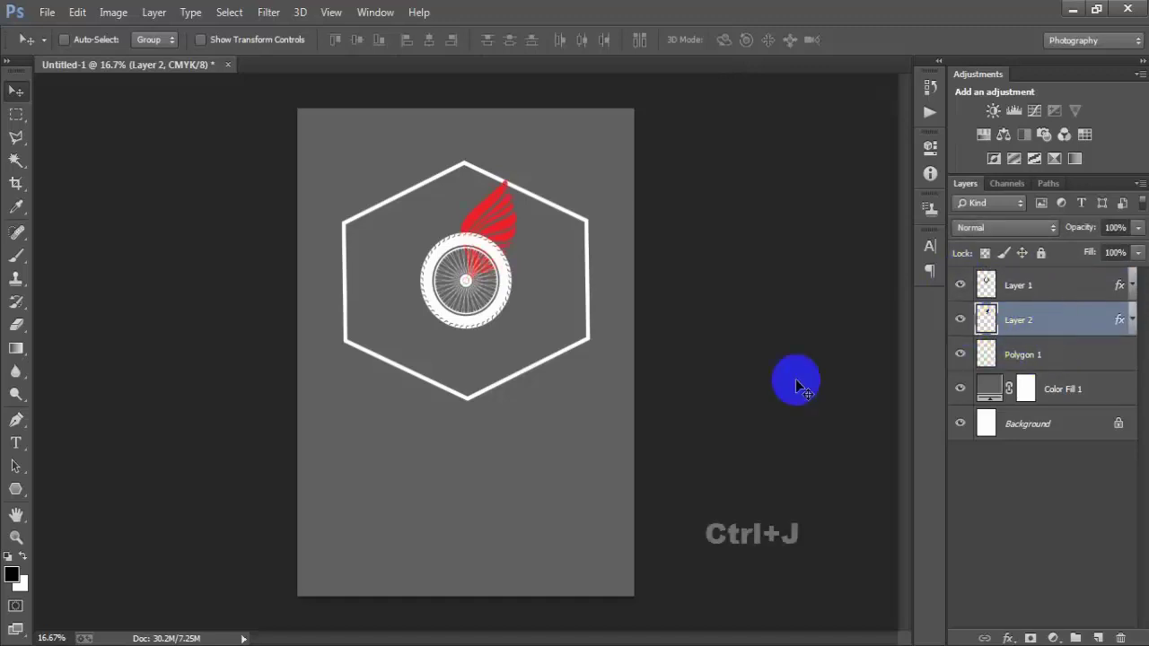
- Duplicate the wing above the wheel layer, scale the copy to about 84% and rotate it about 15.46° from the hub
key(ctrl+j)
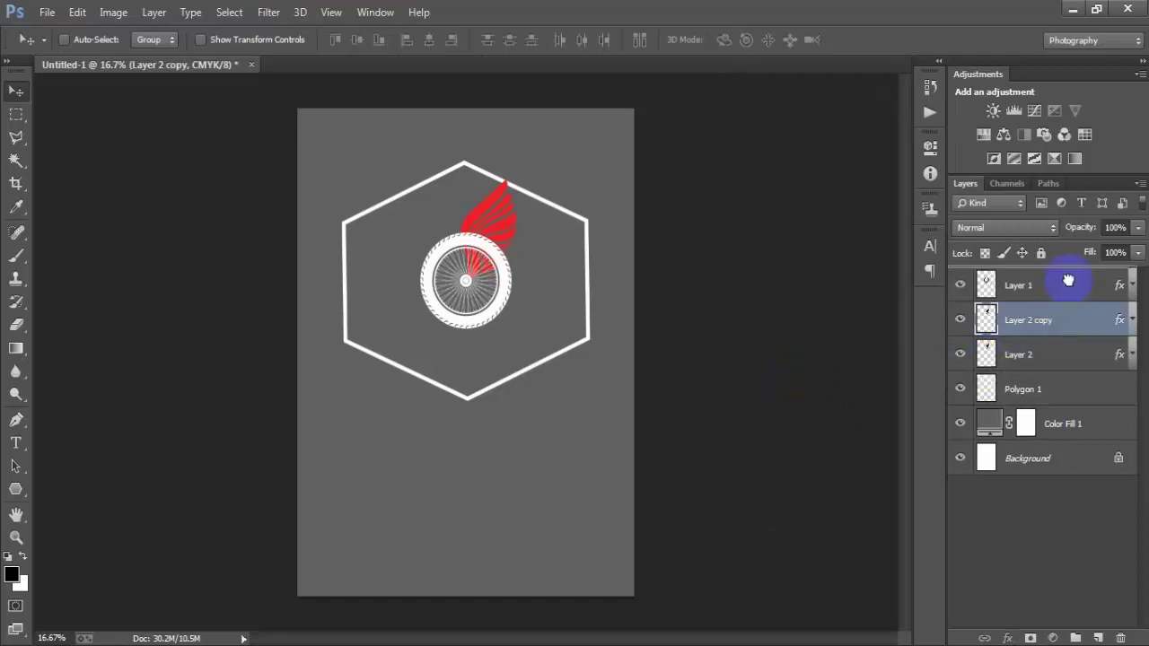
drag(1069, 274, 1064, 269)
drag(537, 243, 534, 308)
key(ctrl+t)
drag(526, 184, 516, 237)
drag(533, 296, 527, 302)
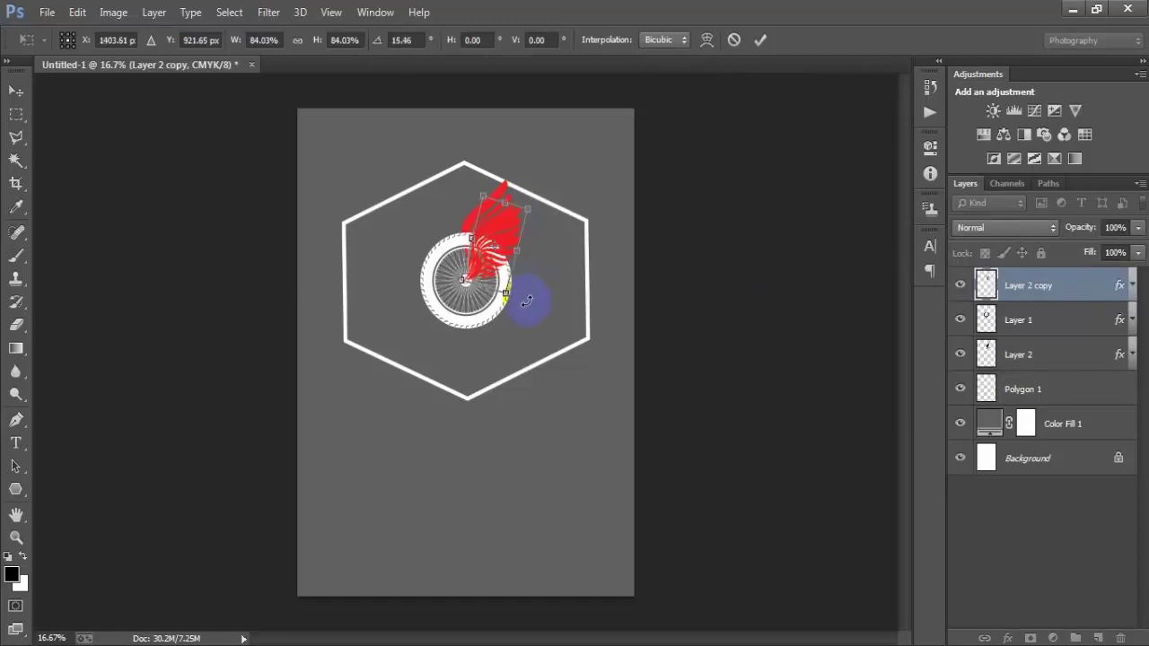
click(759, 40)
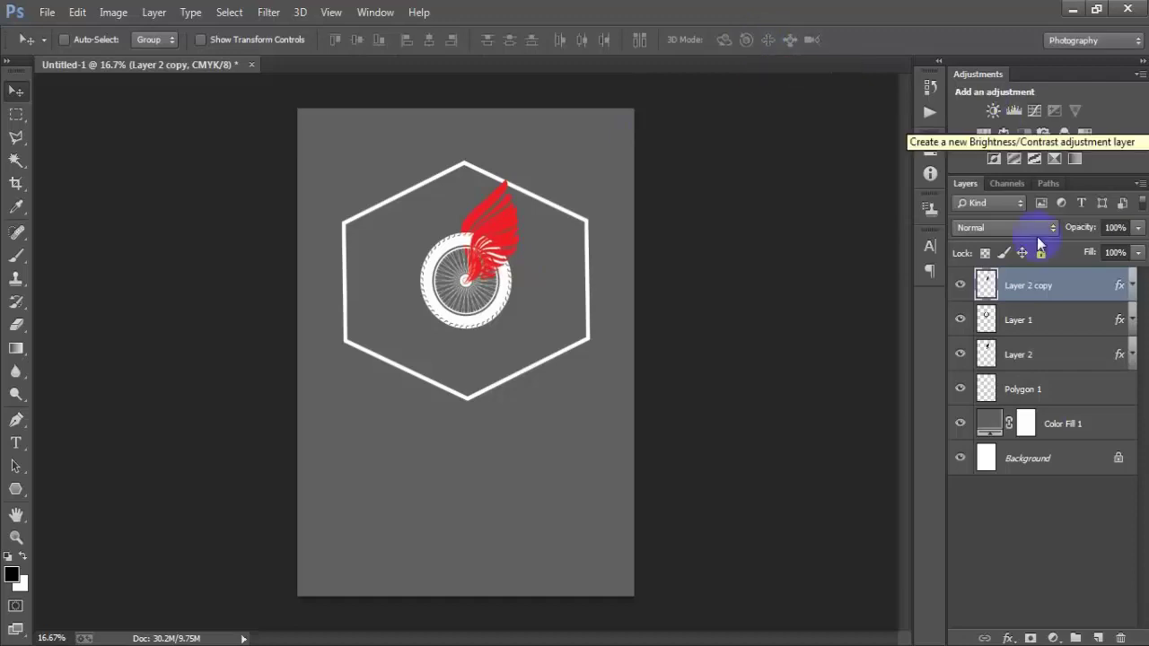
- Scale down both wing layers and the wheel layer together and place them near the hexagon's top corner
shift+click(1051, 352)
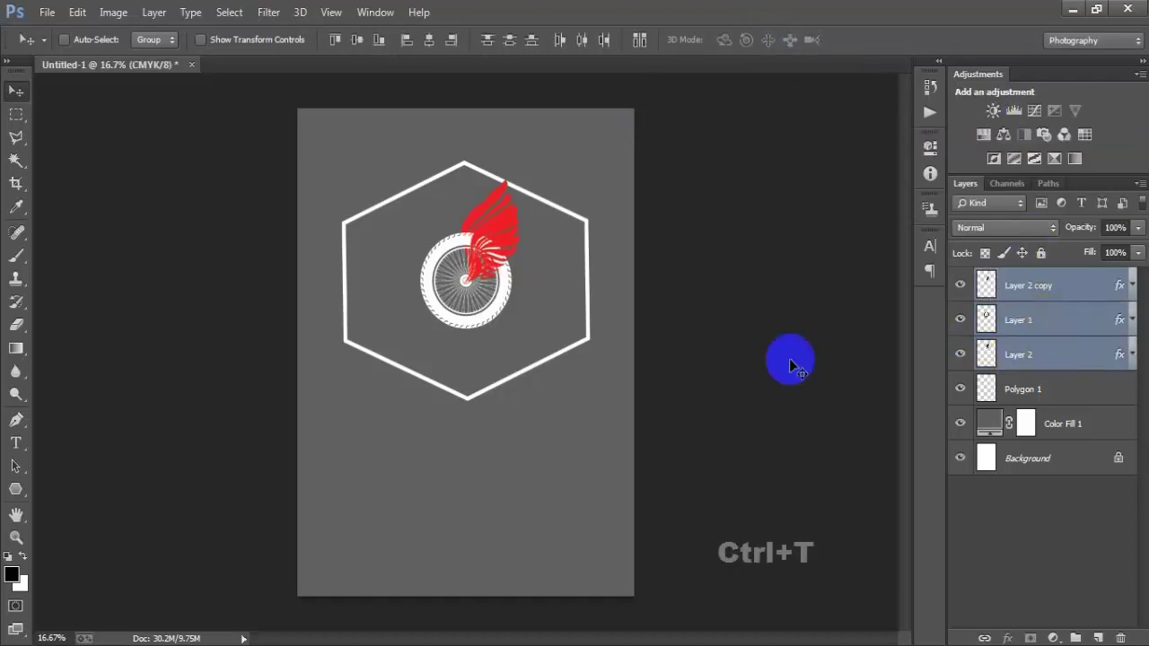
key(ctrl+t)
drag(539, 335, 470, 243)
click(760, 39)
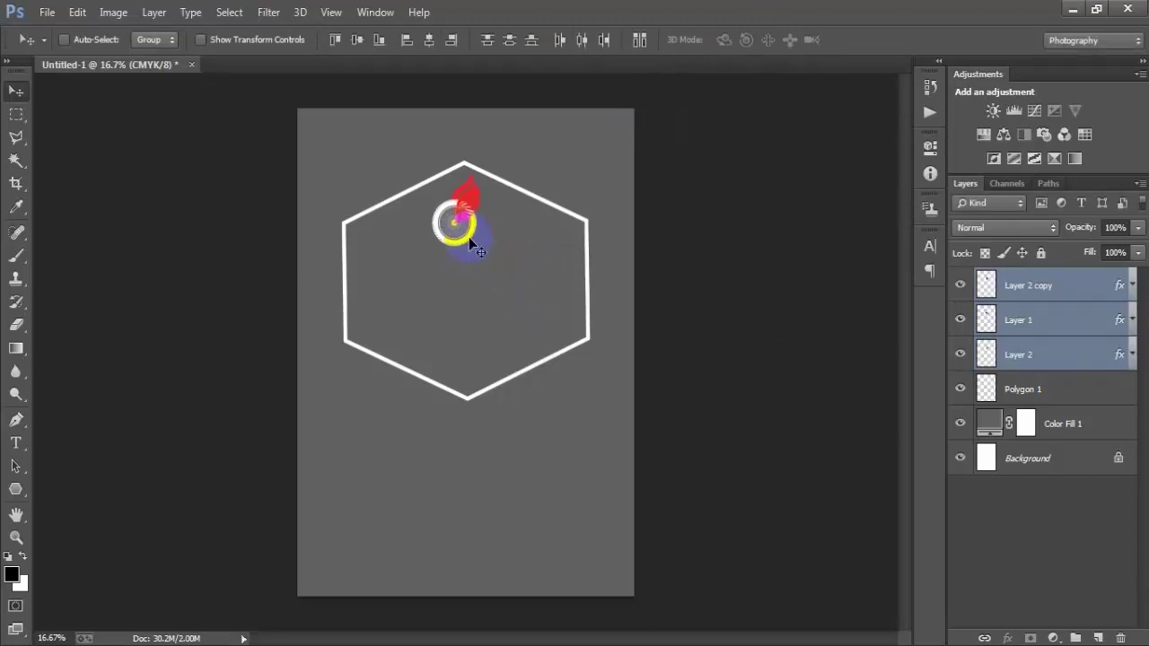
- Merge the wheel and wing layers into one layer and centre it horizontally on the Background
click(959, 321)
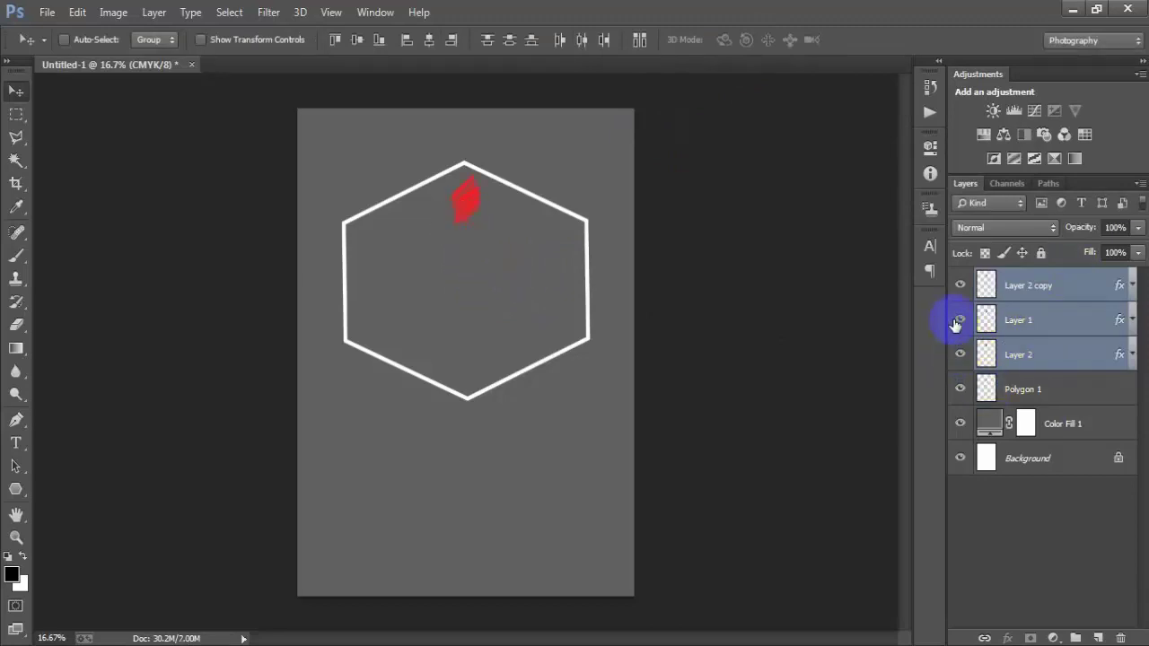
click(959, 320)
key(ctrl+e)
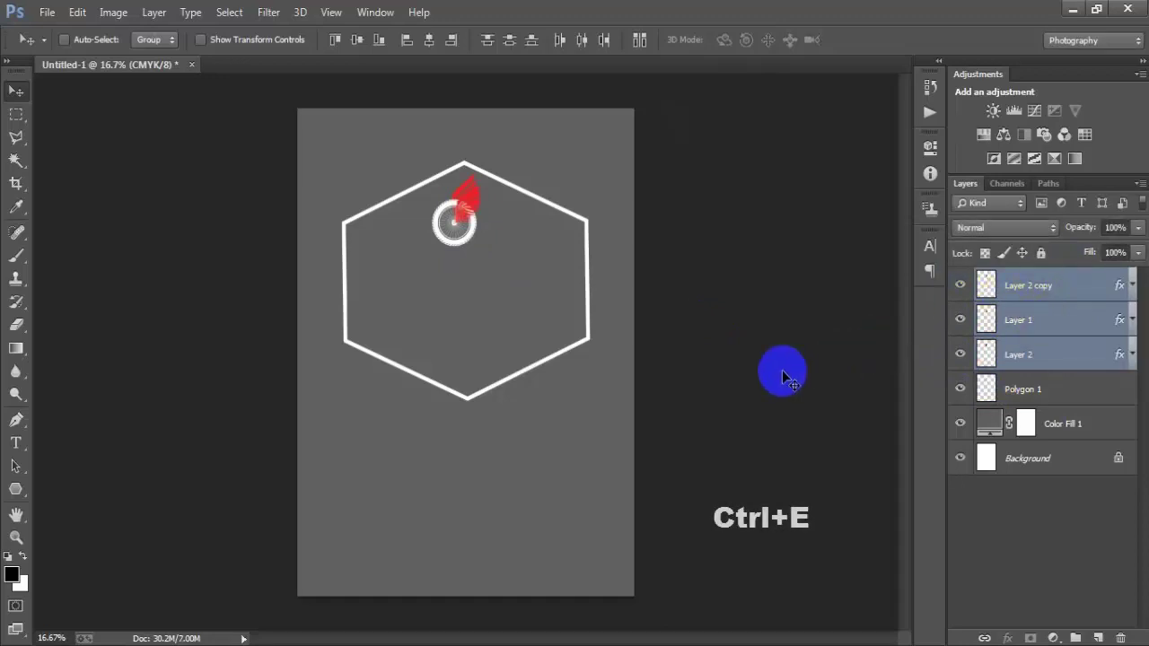
ctrl+click(1060, 390)
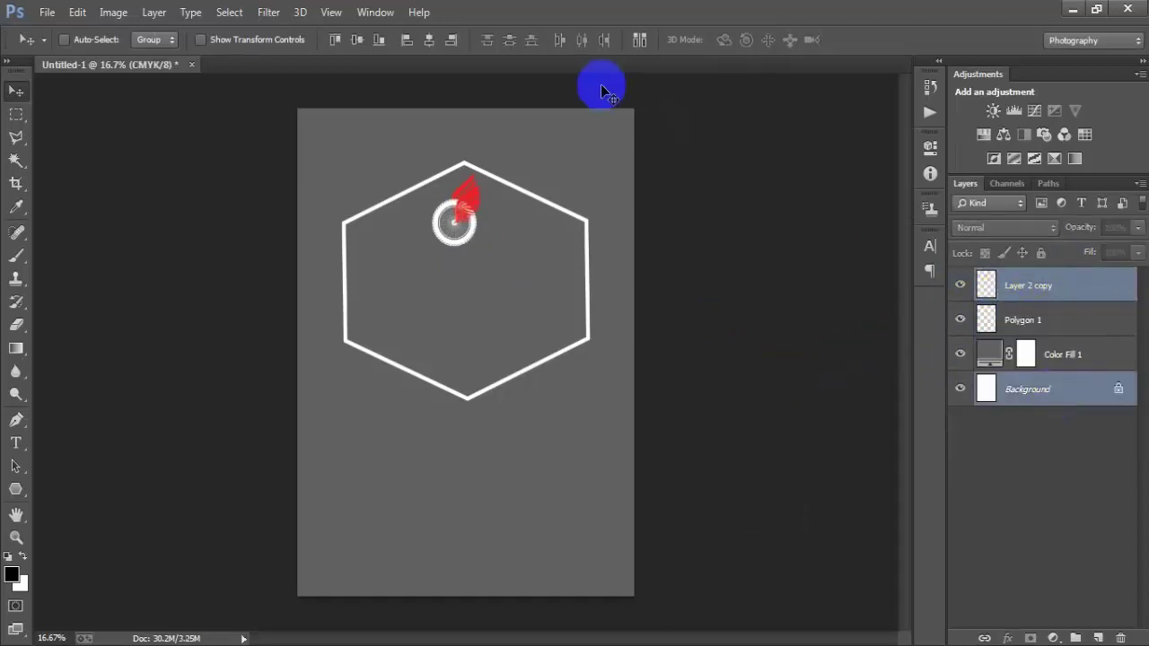
click(429, 39)
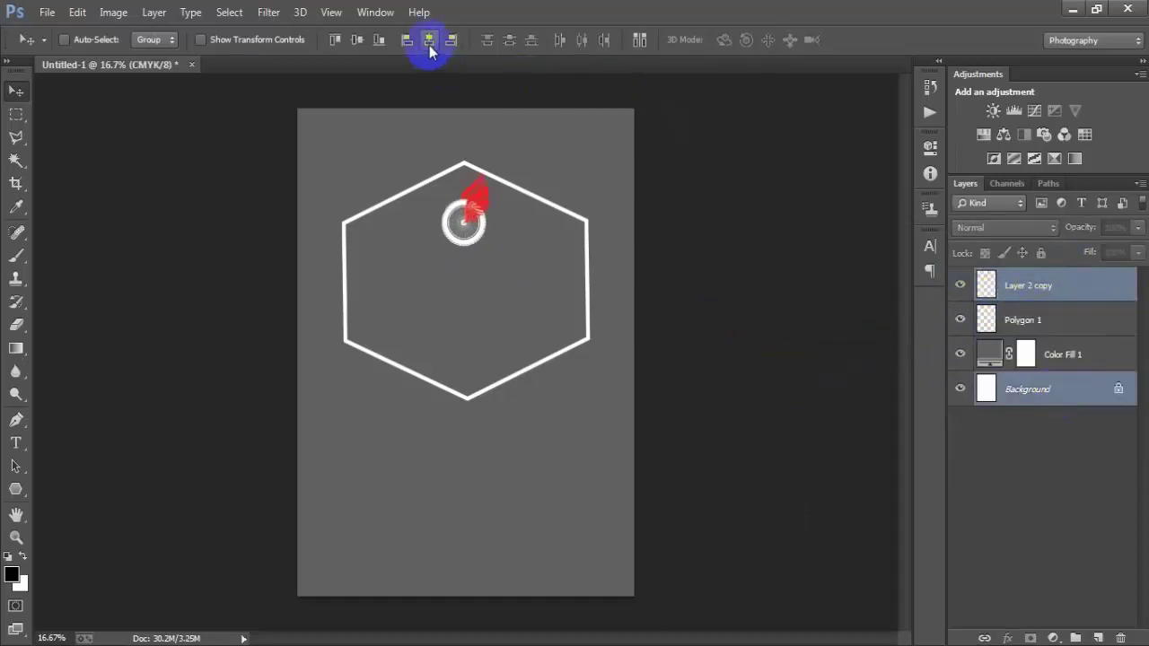
click(1032, 287)
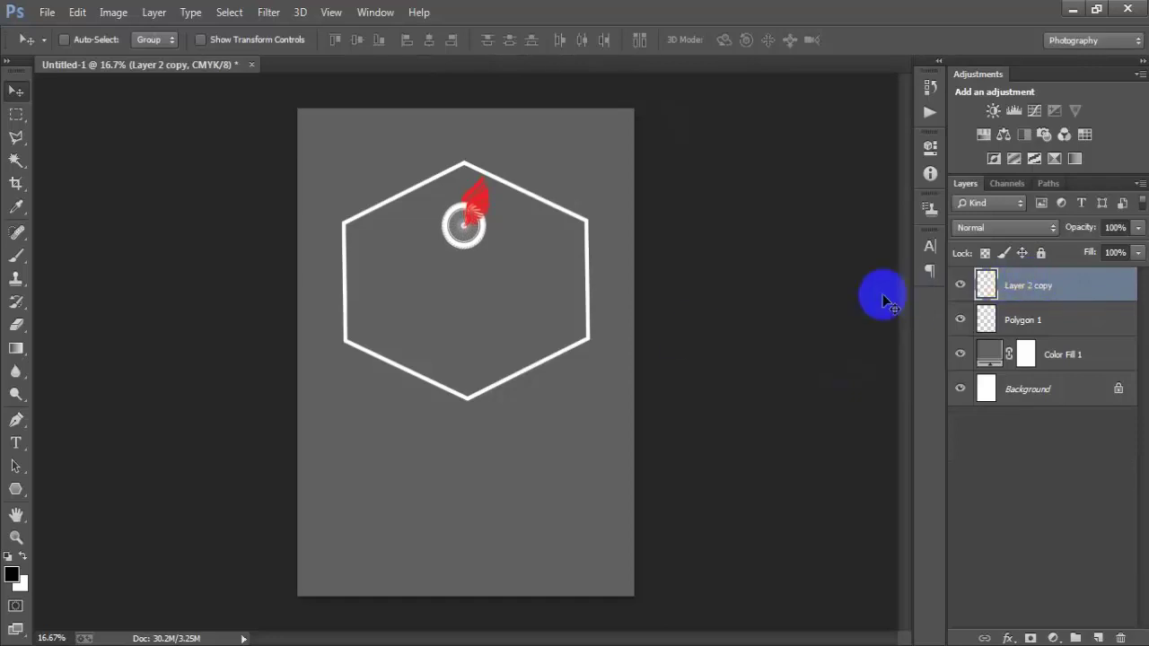
- Add the text "19" in the War is Over font at 36 pt on a new layer below the hexagon
click(1099, 638)
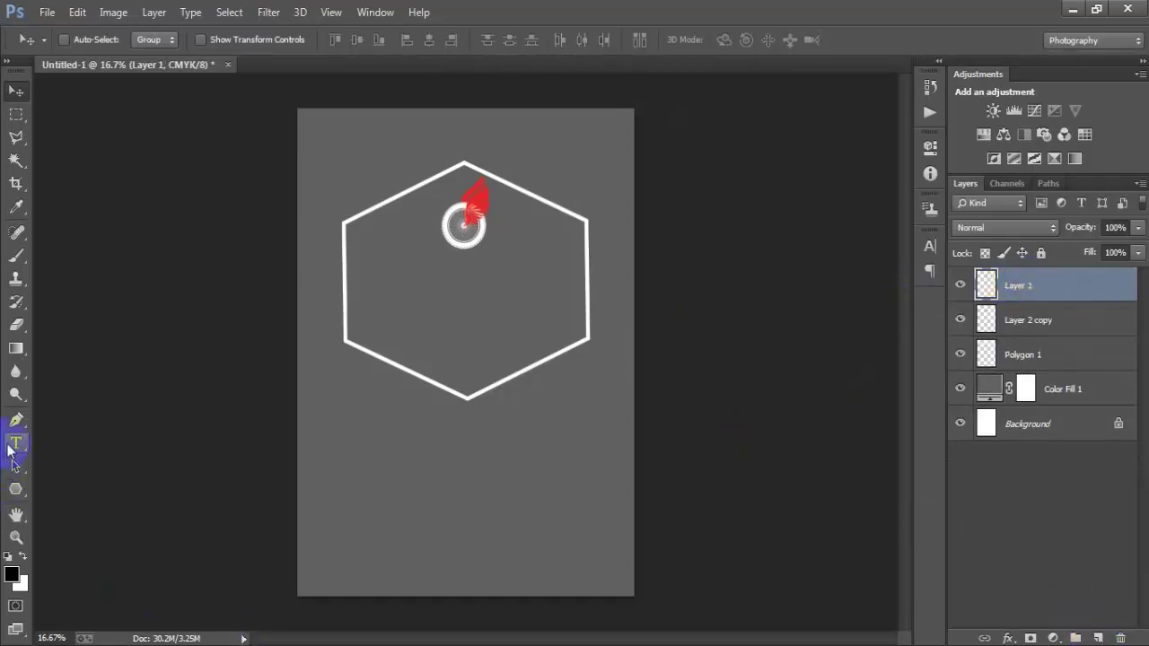
click(74, 441)
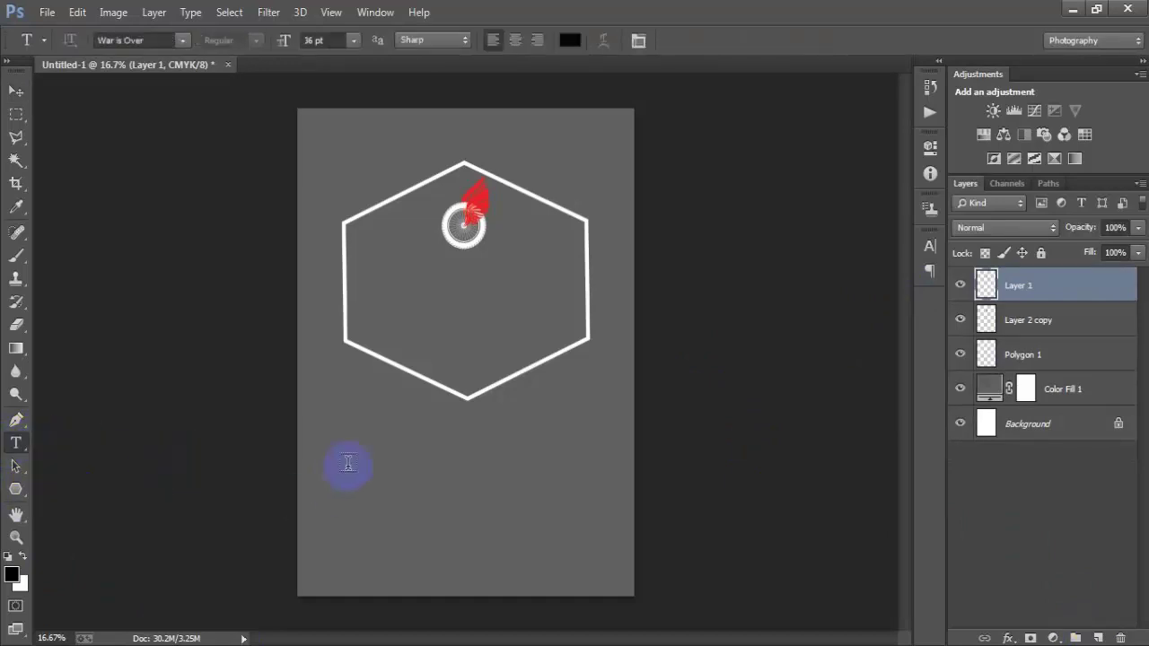
click(380, 449)
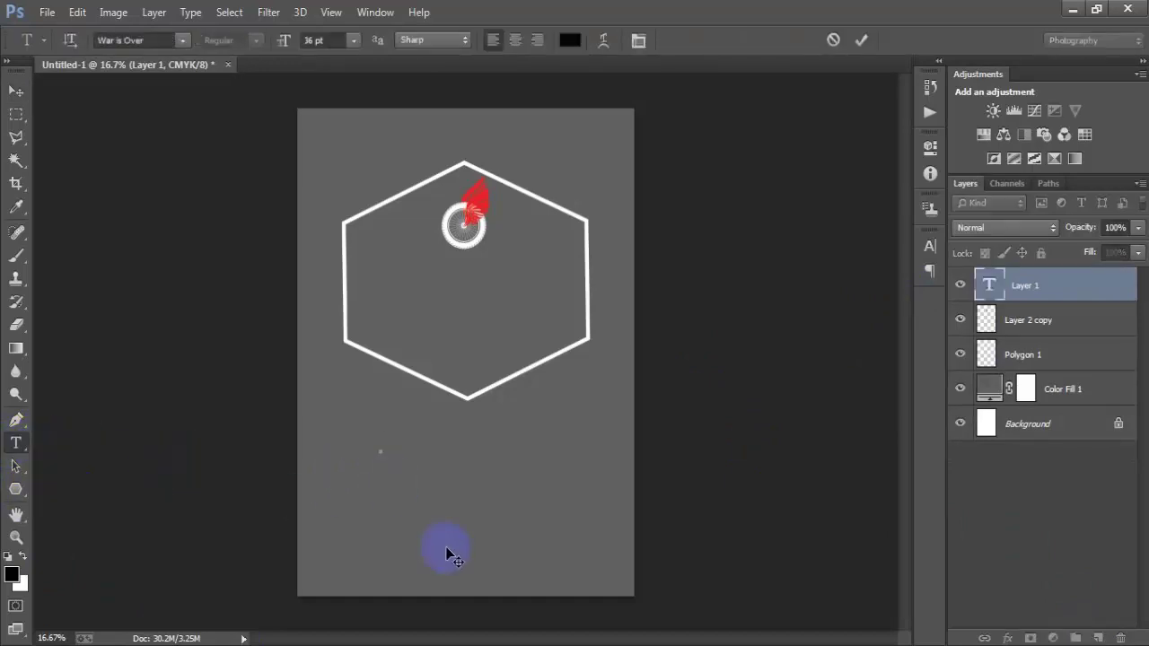
text(19)
click(15, 91)
- Set the colour of the "19" text to white #ffffff
click(930, 244)
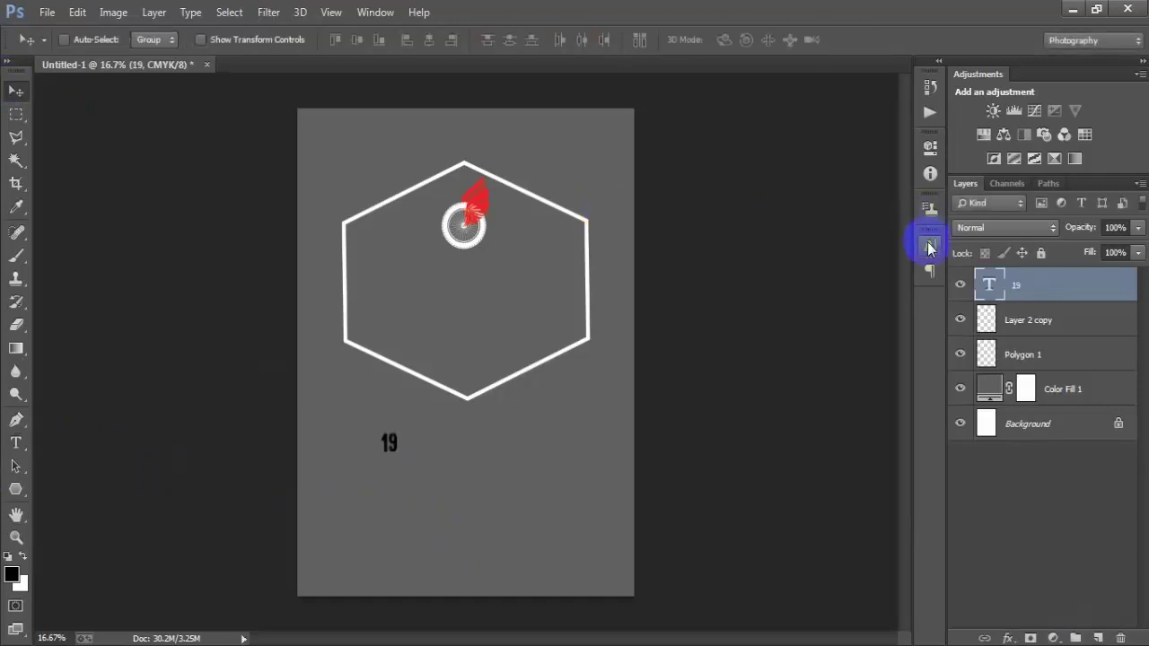
click(874, 330)
click(680, 141)
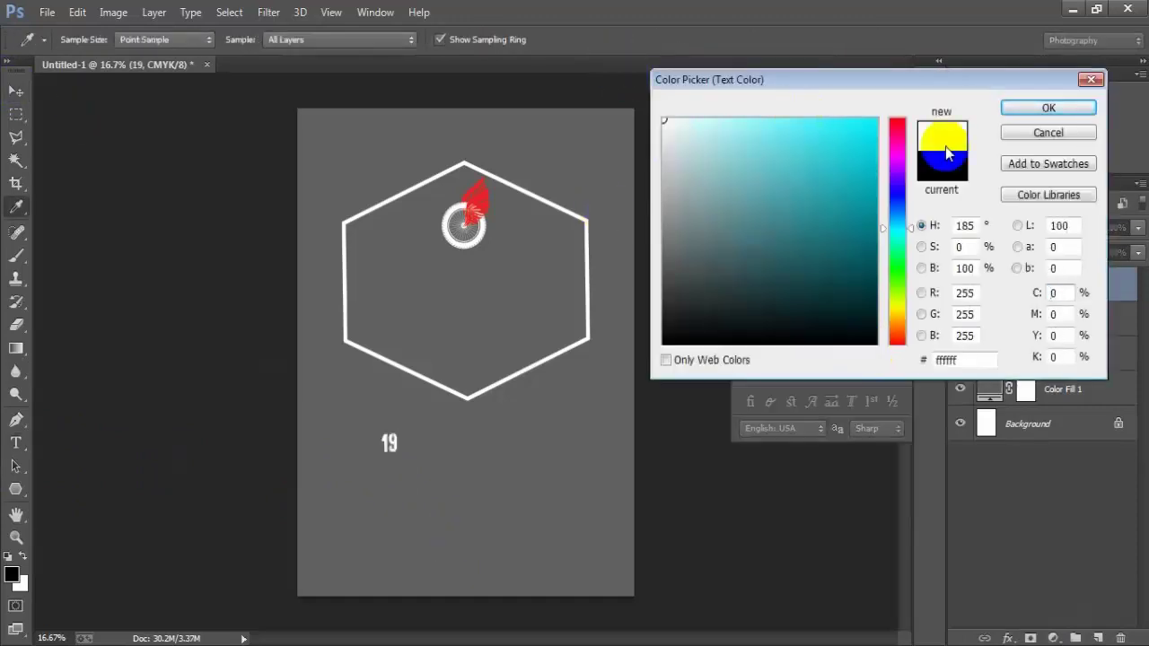
click(1052, 108)
click(882, 234)
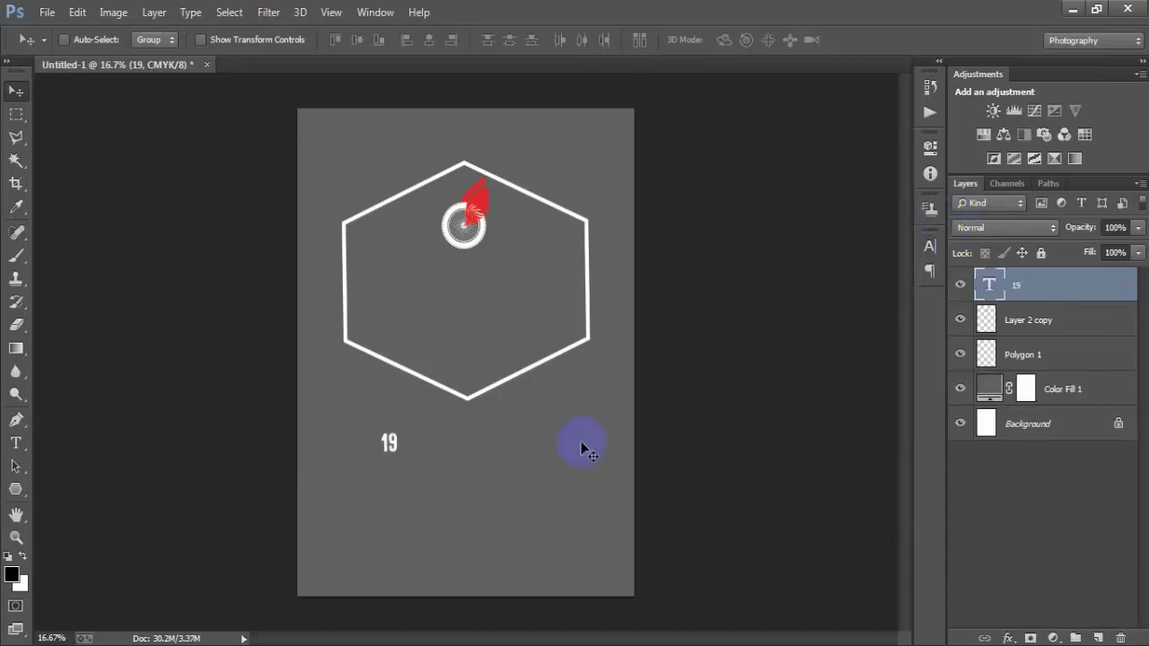
- Scale the "19" text to about 127.59% and move it inside the hexagon, just left of the winged wheel
key(ctrl+t)
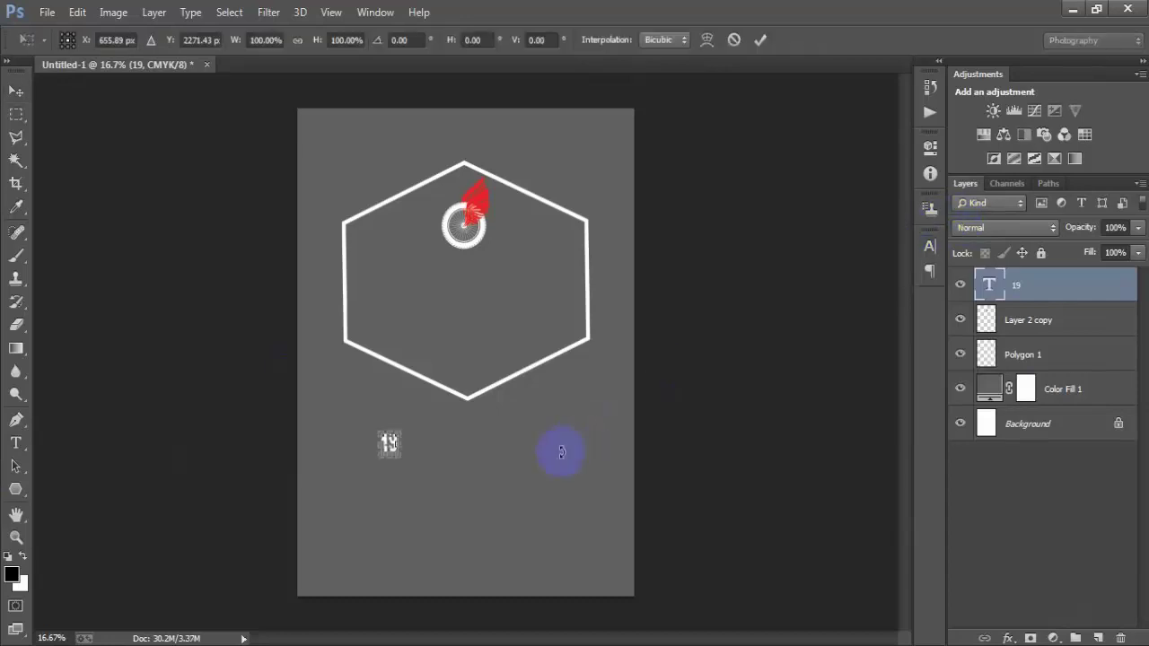
drag(404, 456, 406, 462)
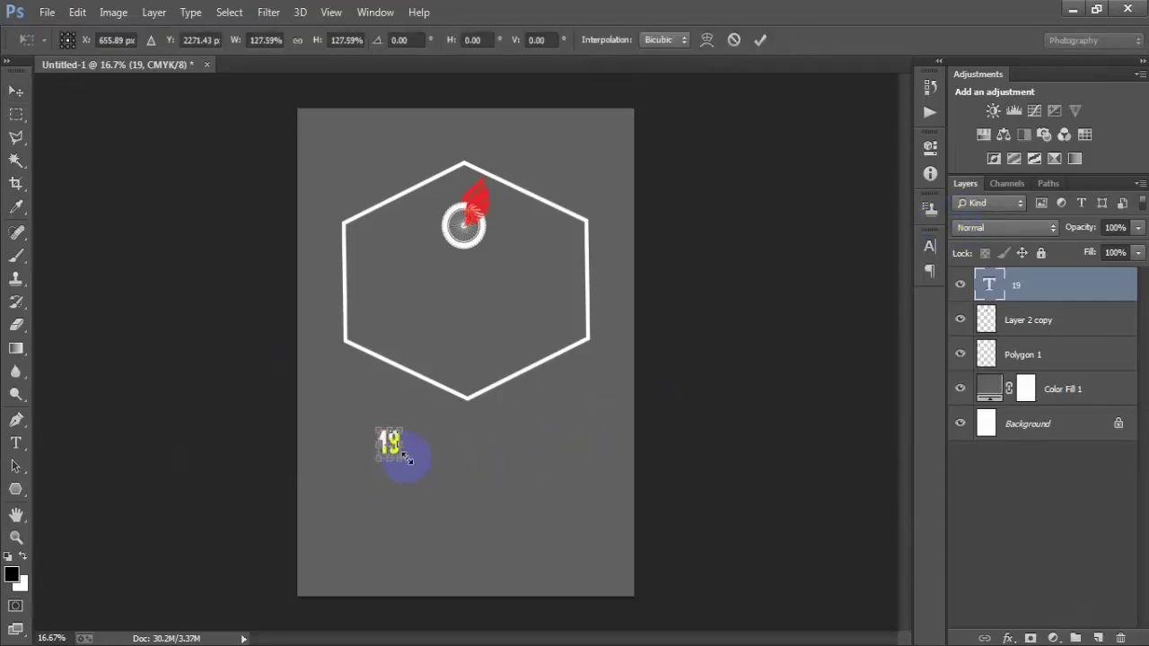
click(753, 44)
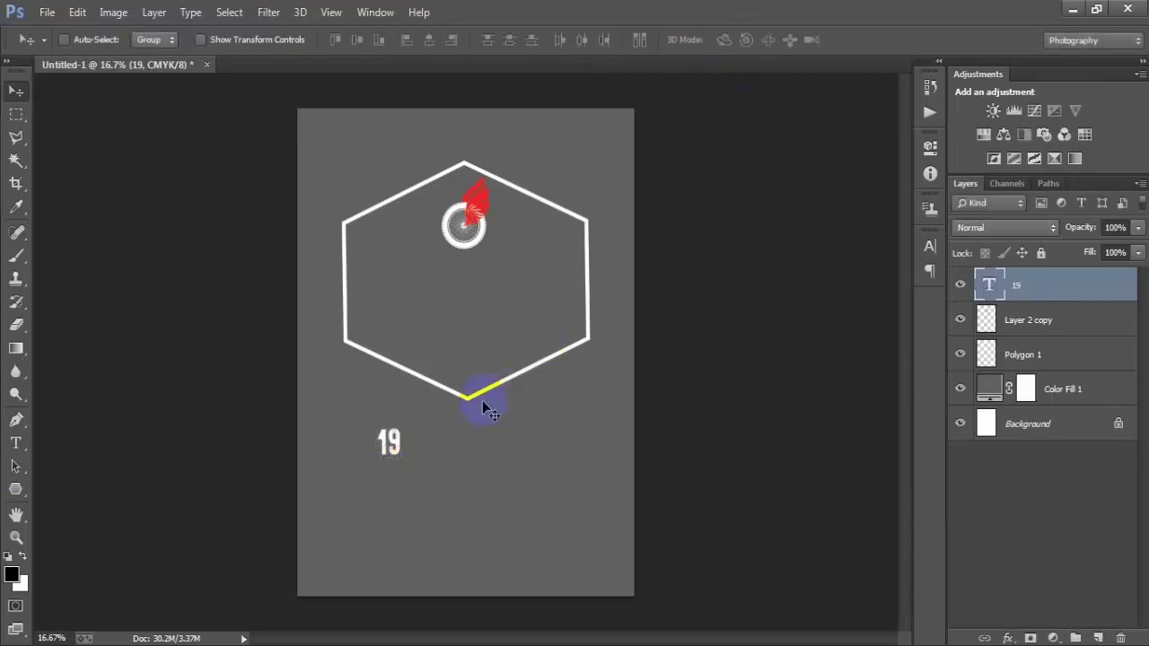
drag(384, 456, 400, 241)
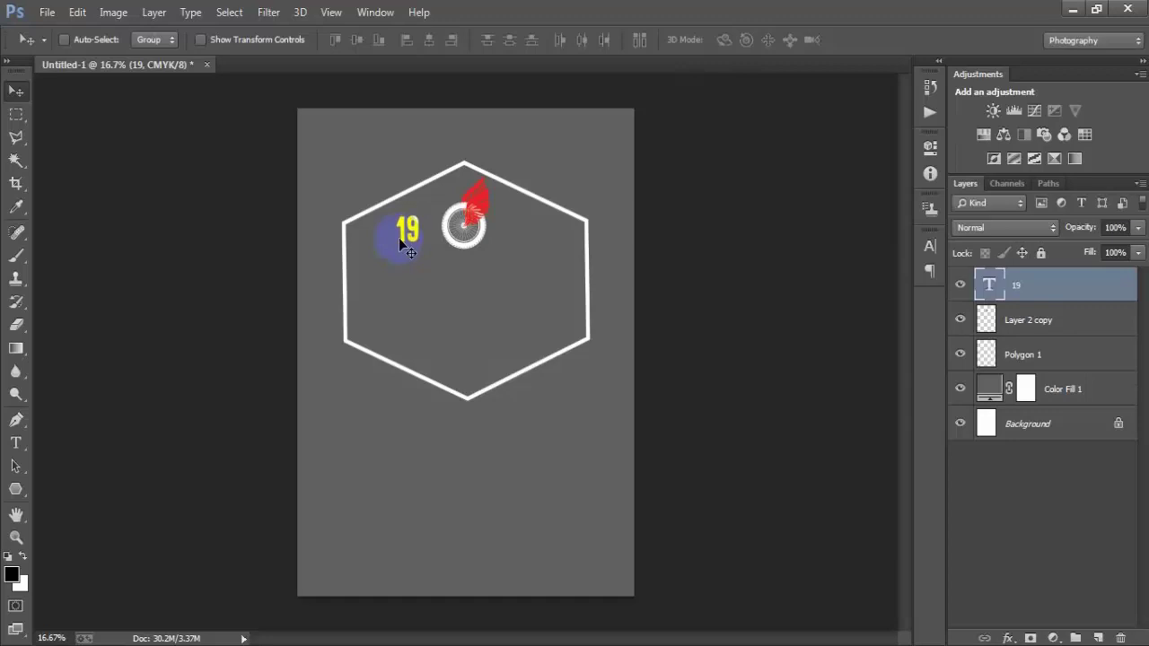
- Duplicate the "19" text layer, move the copy to the right of the winged wheel and change its text to "86"
key(ctrl+j)
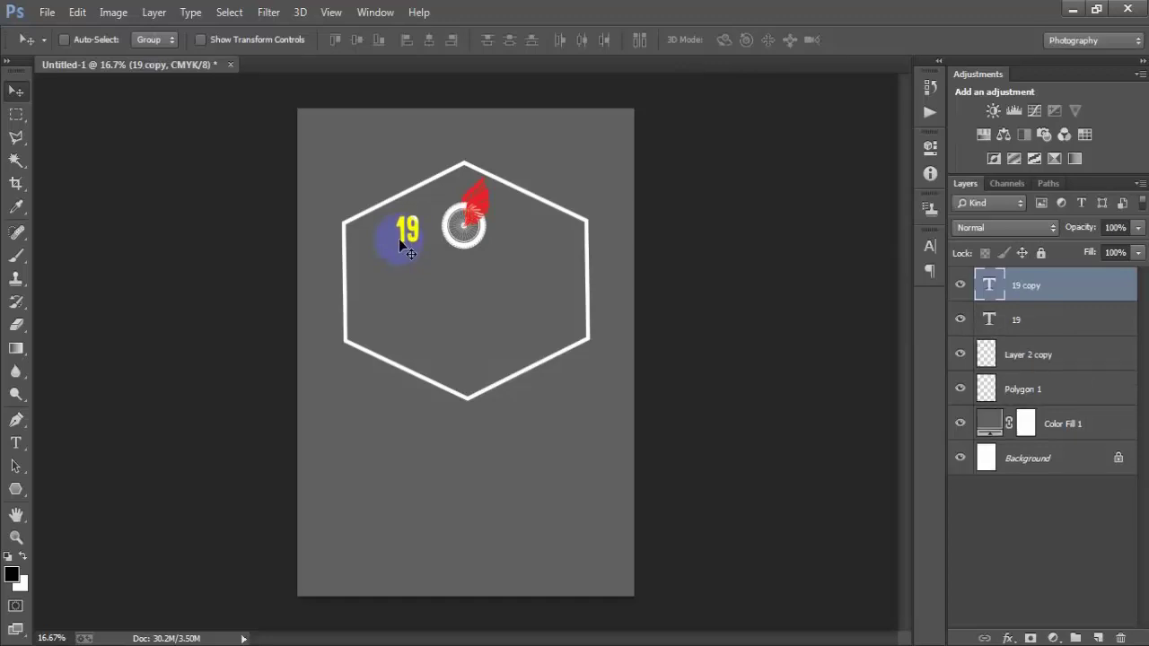
drag(398, 239, 509, 243)
double_click(989, 286)
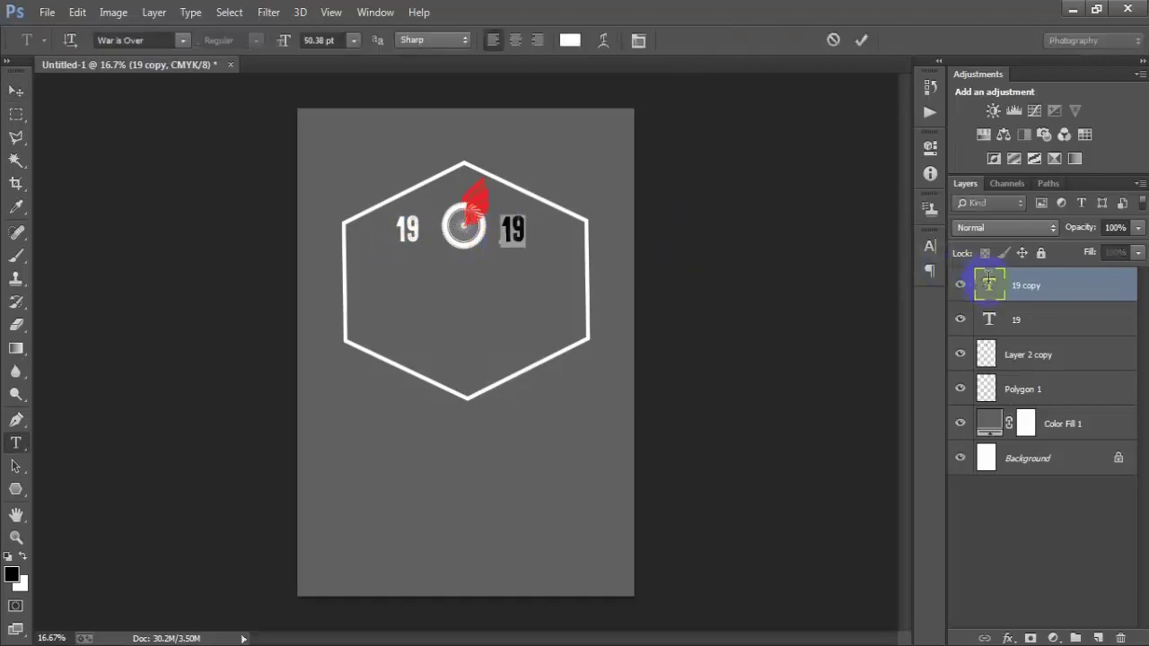
text(86)
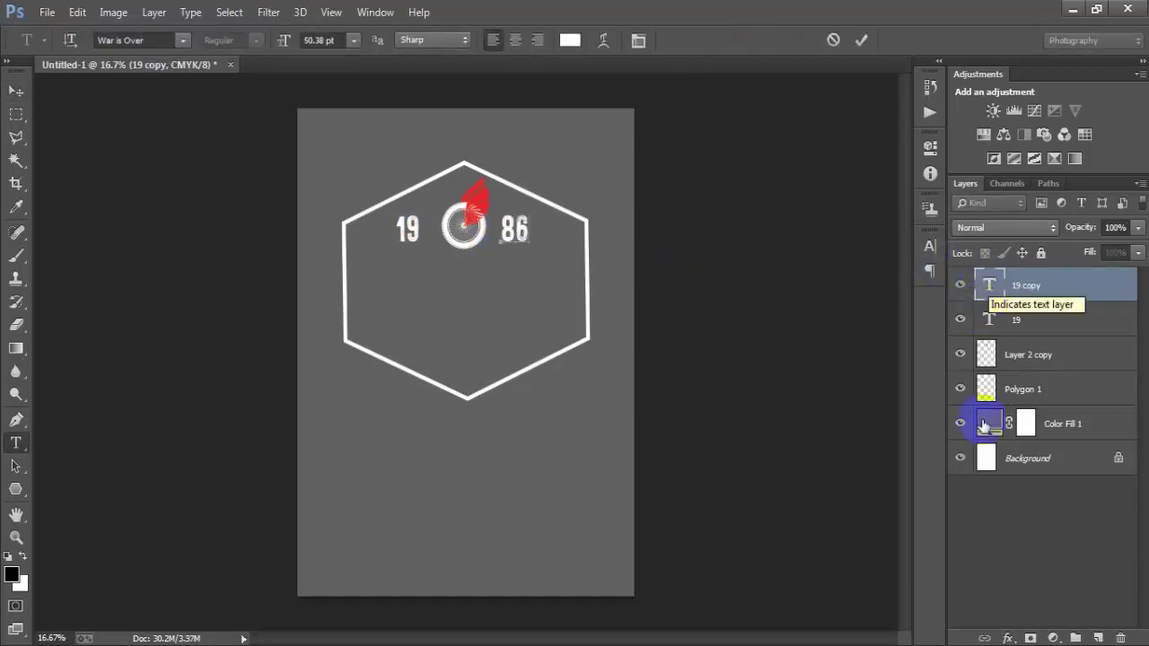
click(862, 40)
key(v)
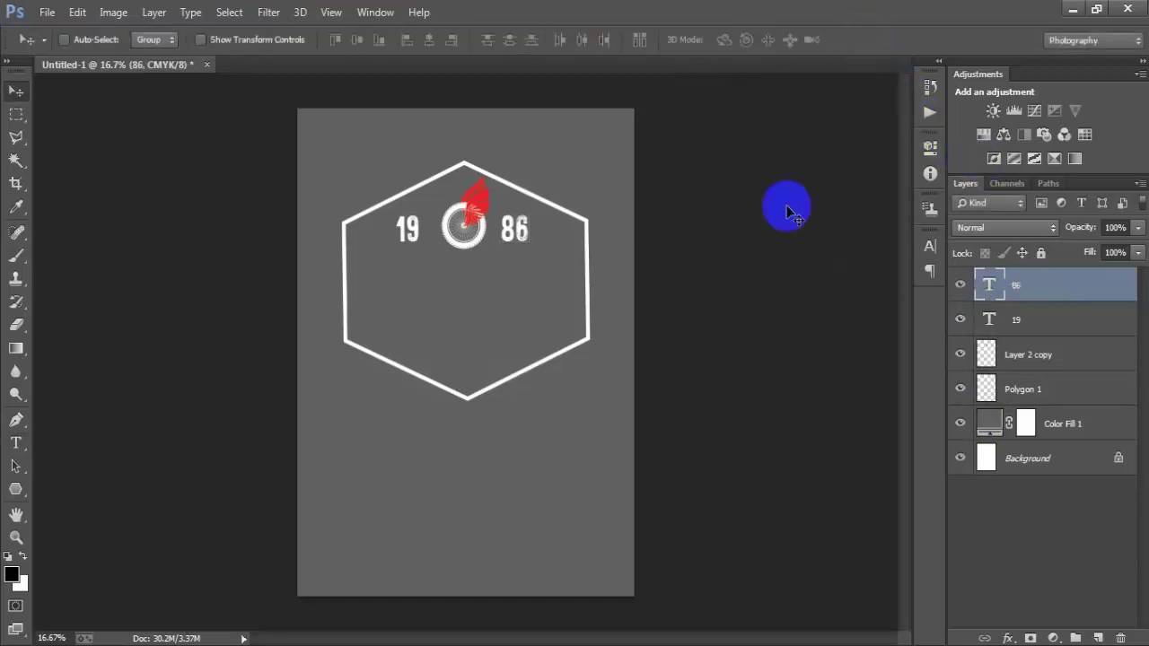
- Distribute the winged wheel, "19" and "86" layers evenly by their horizontal centres
click(1049, 357)
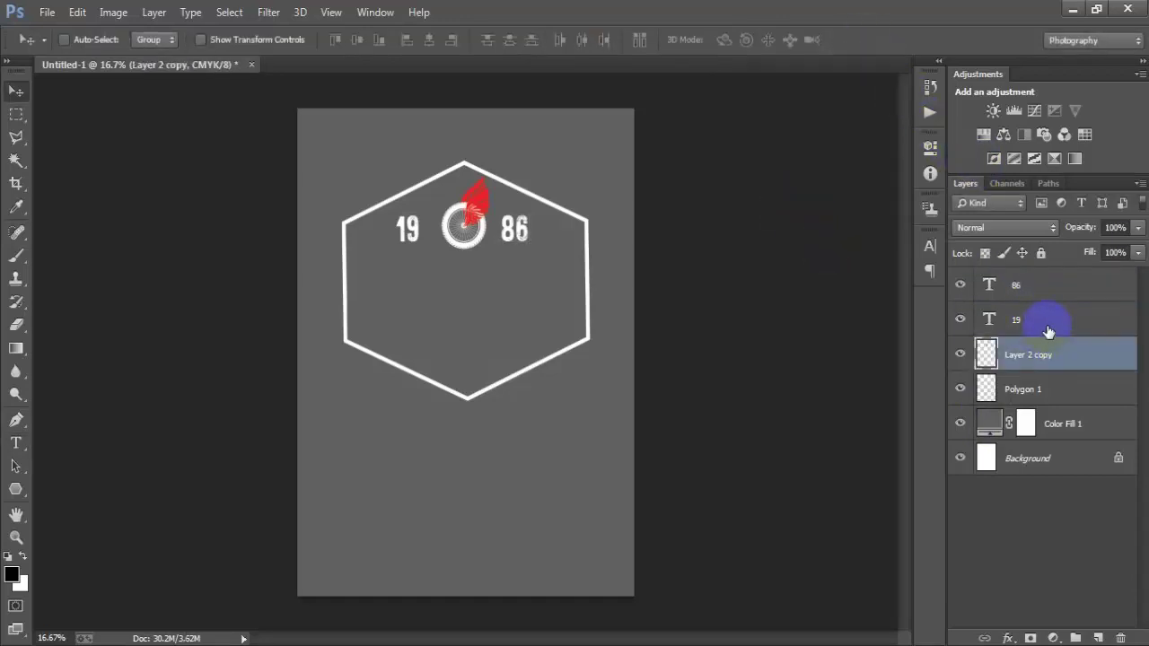
shift+click(1048, 325)
shift+click(1043, 286)
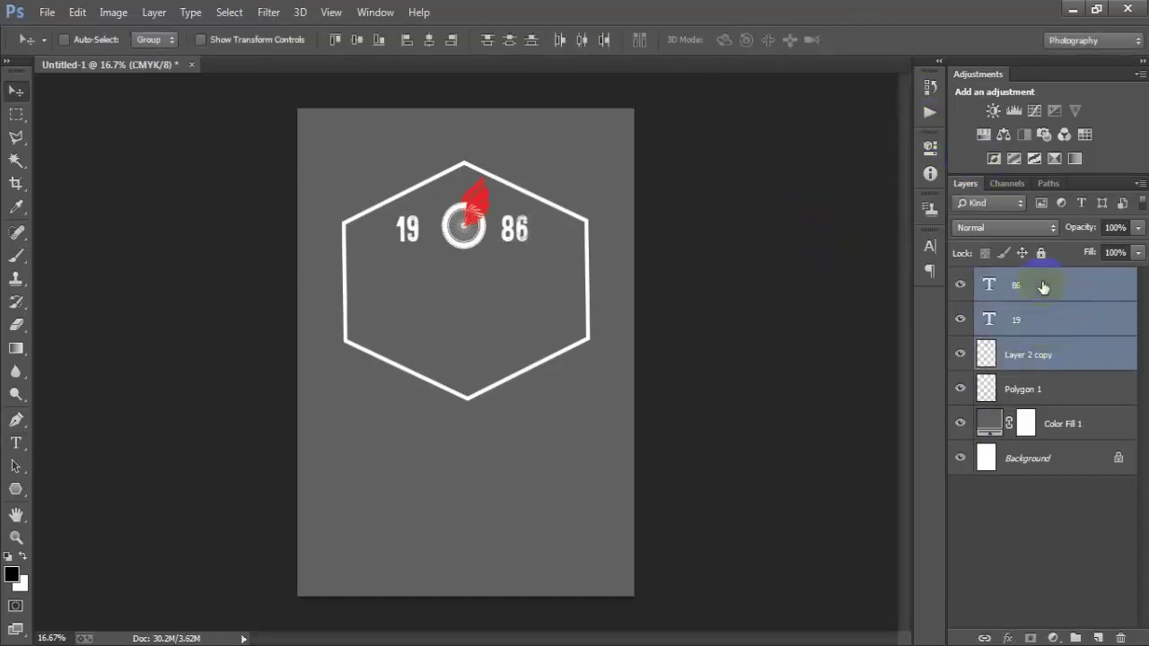
click(580, 47)
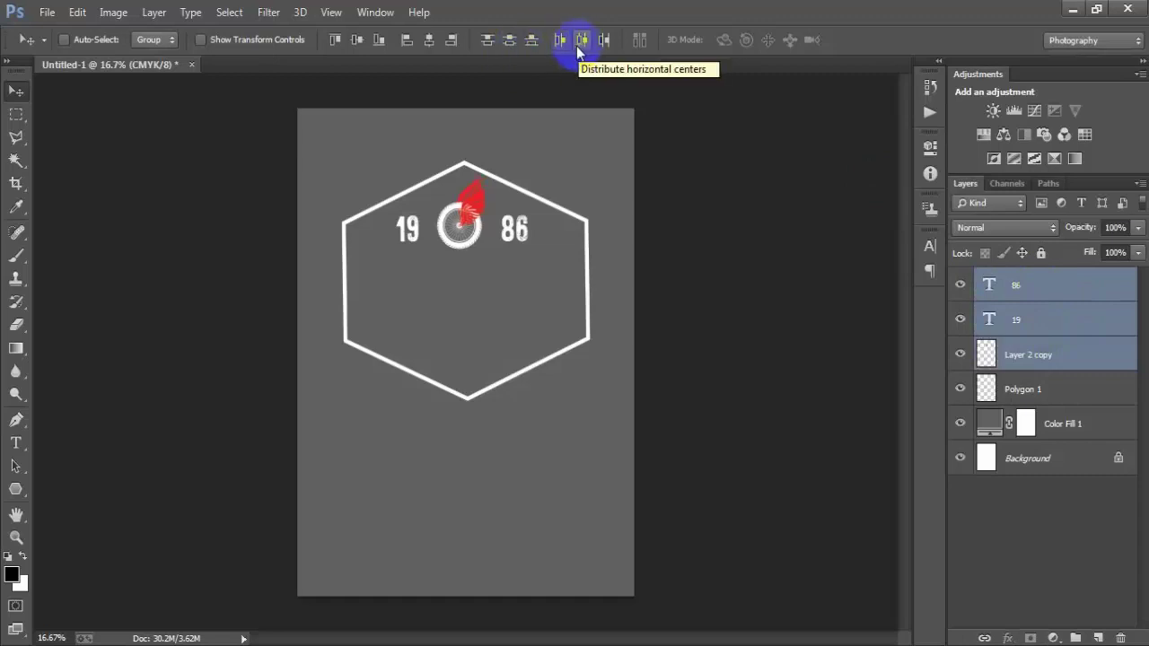
- Nudge the winged wheel, "19" and "86" layers together slightly upward inside the hexagon
click(1034, 291)
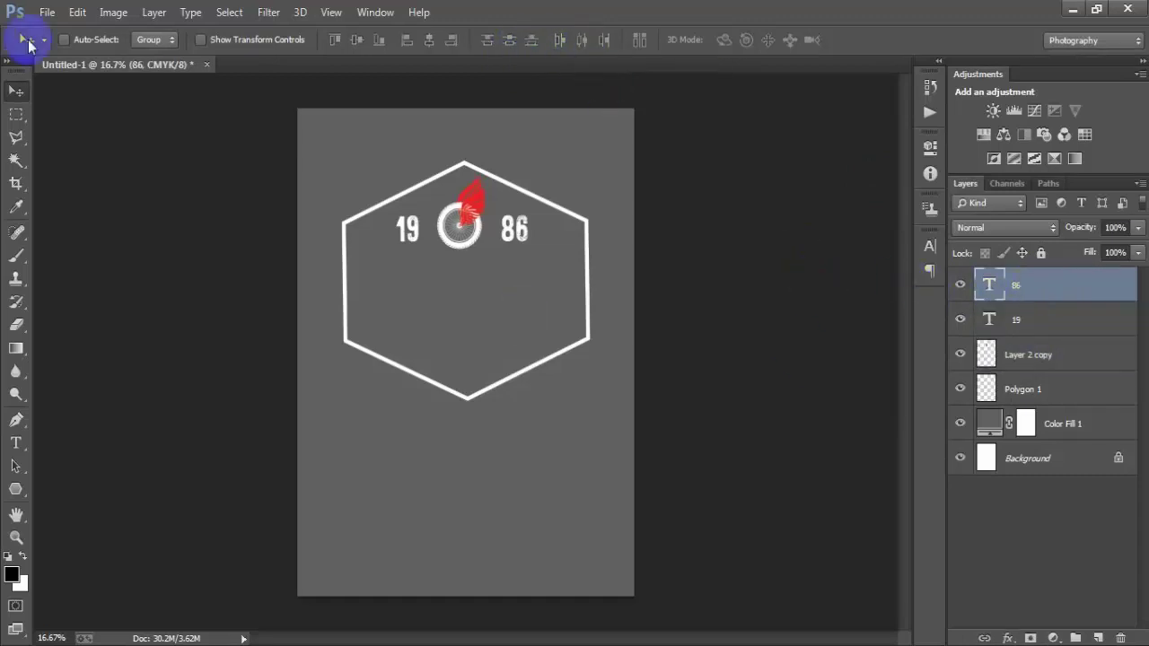
click(1069, 361)
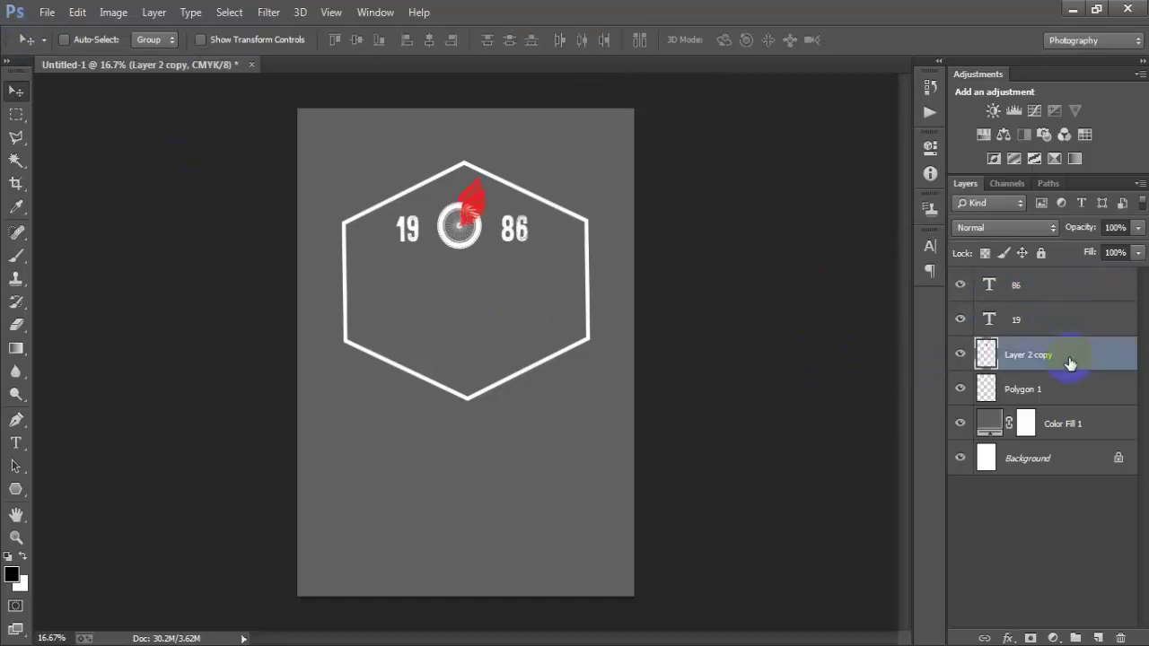
shift+click(1060, 301)
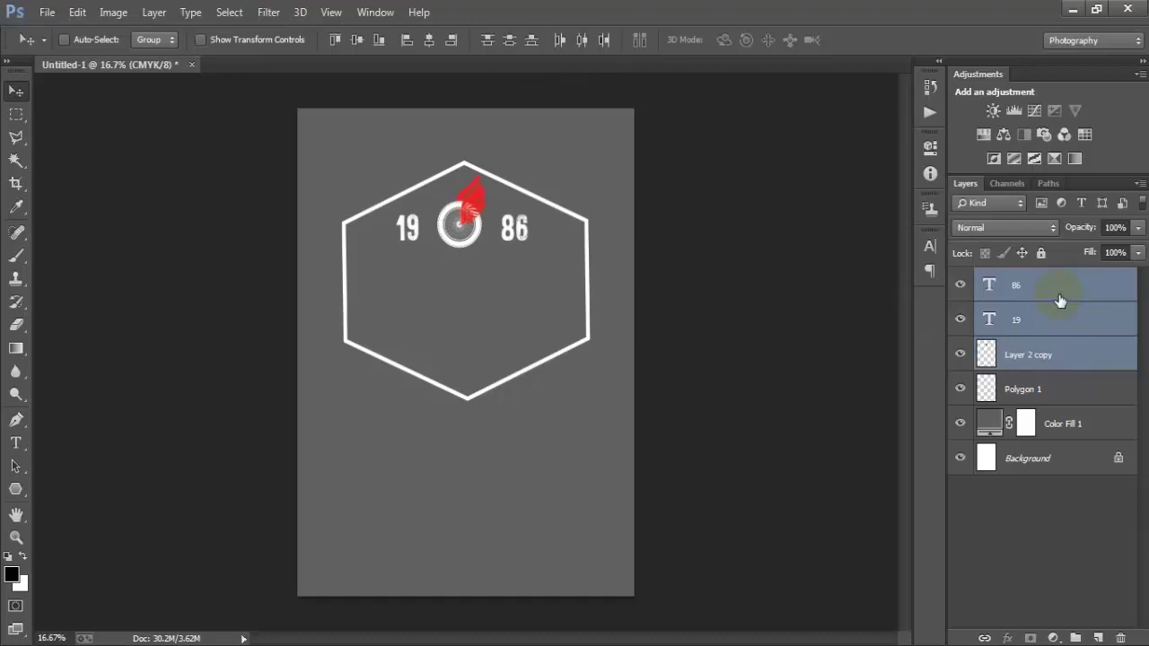
click(1058, 299)
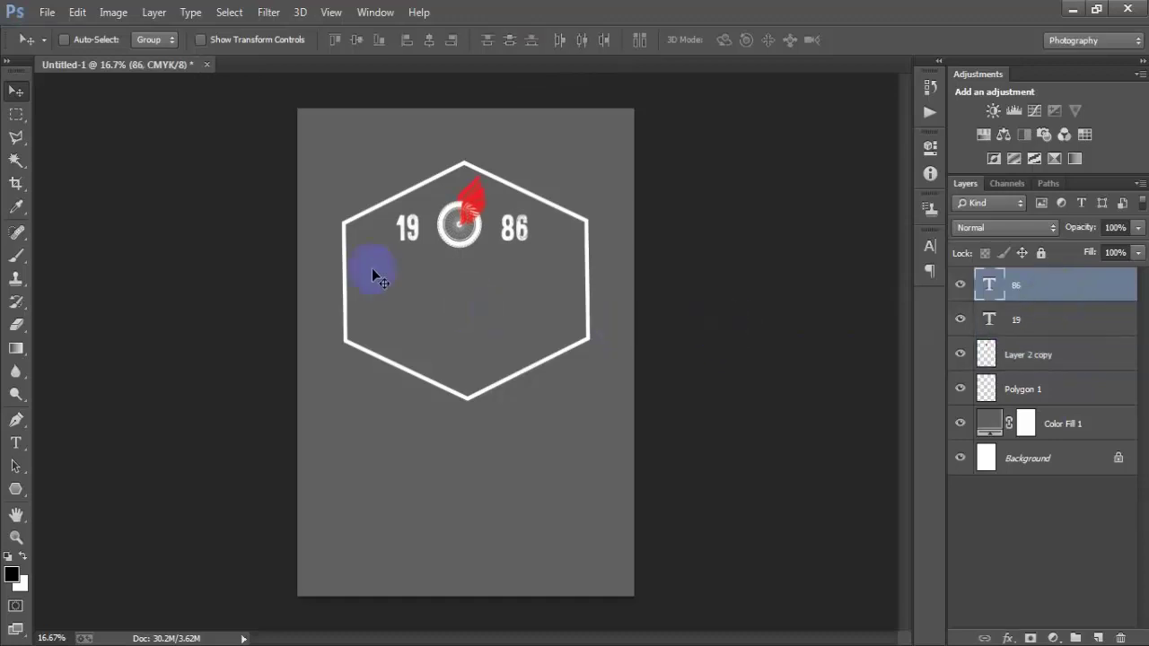
- Open the thunder_shape EPS file, rasterized at a resolution of 300 pixels/inch, as a docked document
click(49, 20)
click(55, 46)
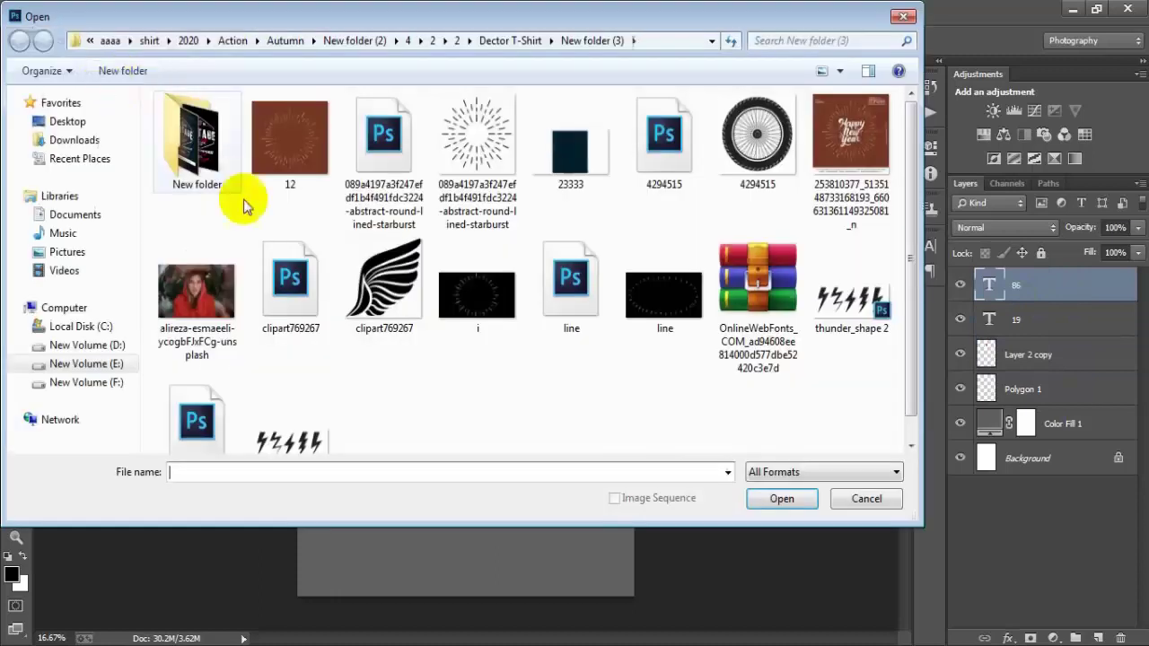
click(197, 418)
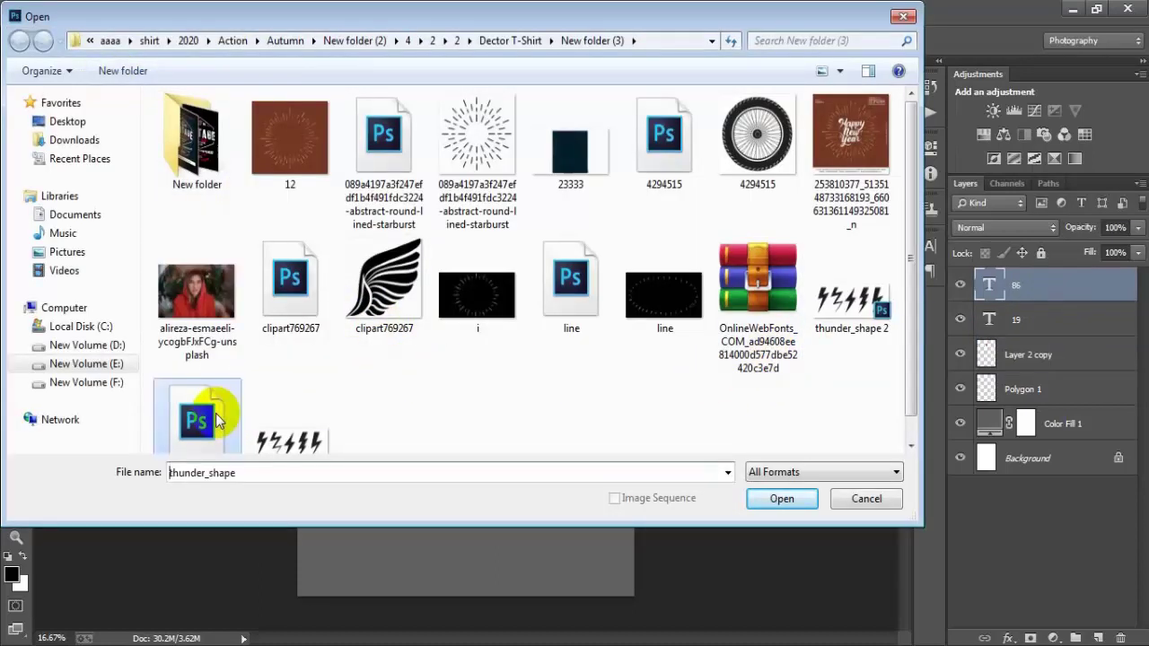
click(779, 499)
drag(506, 277, 436, 278)
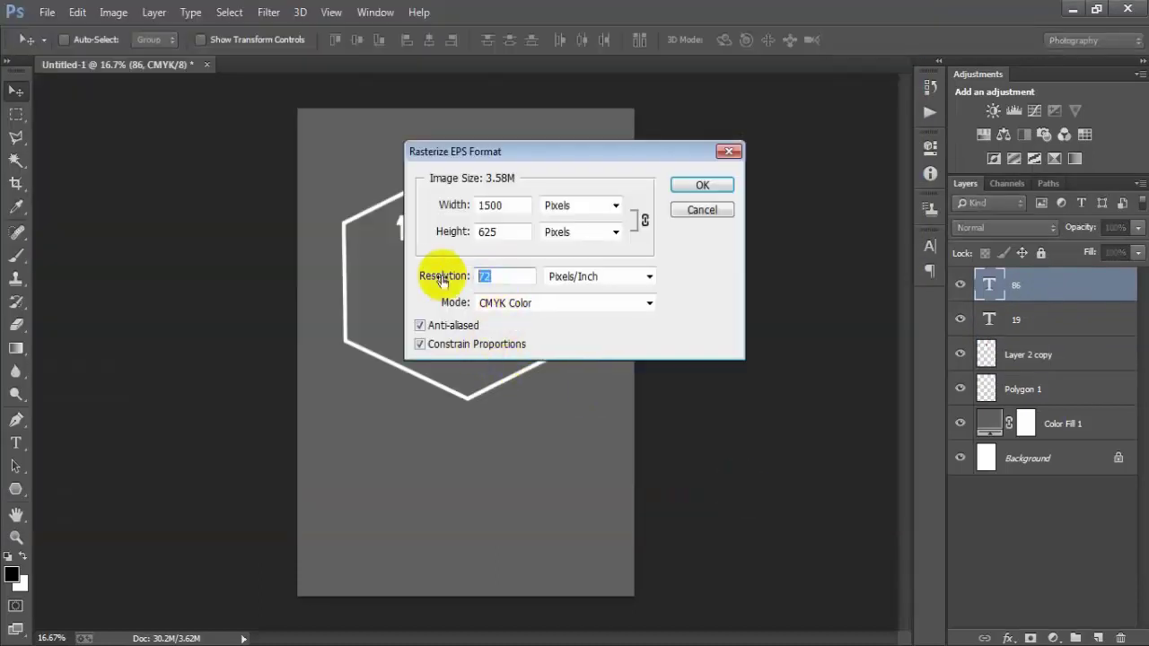
text(300)
key(Return)
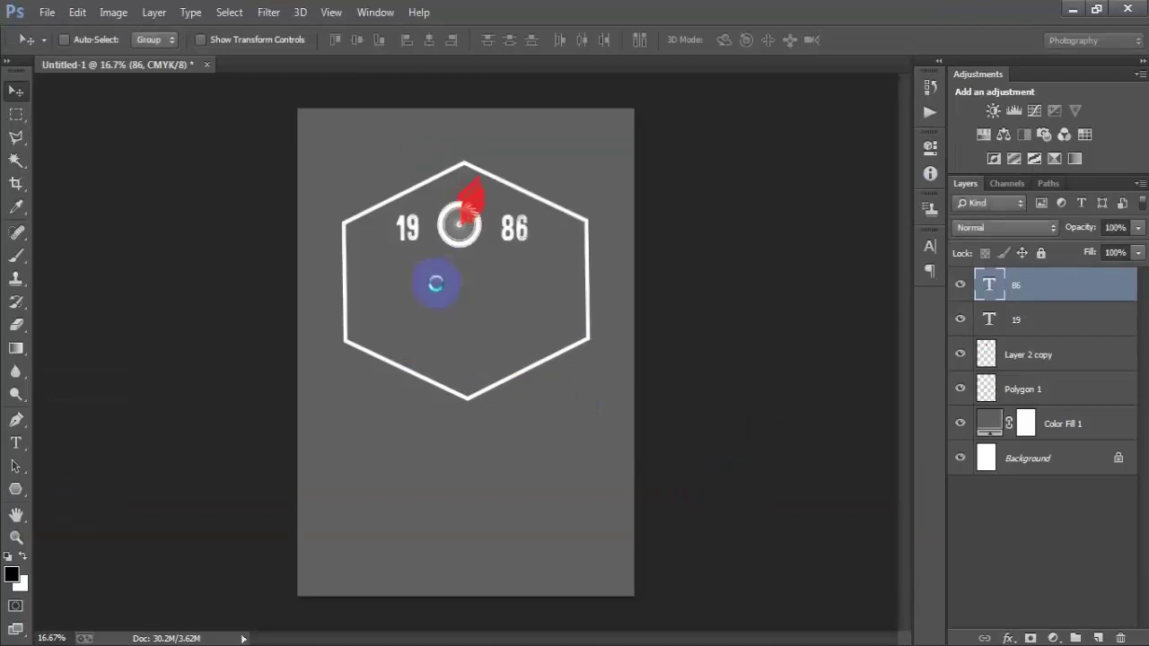
drag(450, 88, 405, 68)
- Outline the middle lightning bolt with a closed Polygonal Lasso selection
click(15, 136)
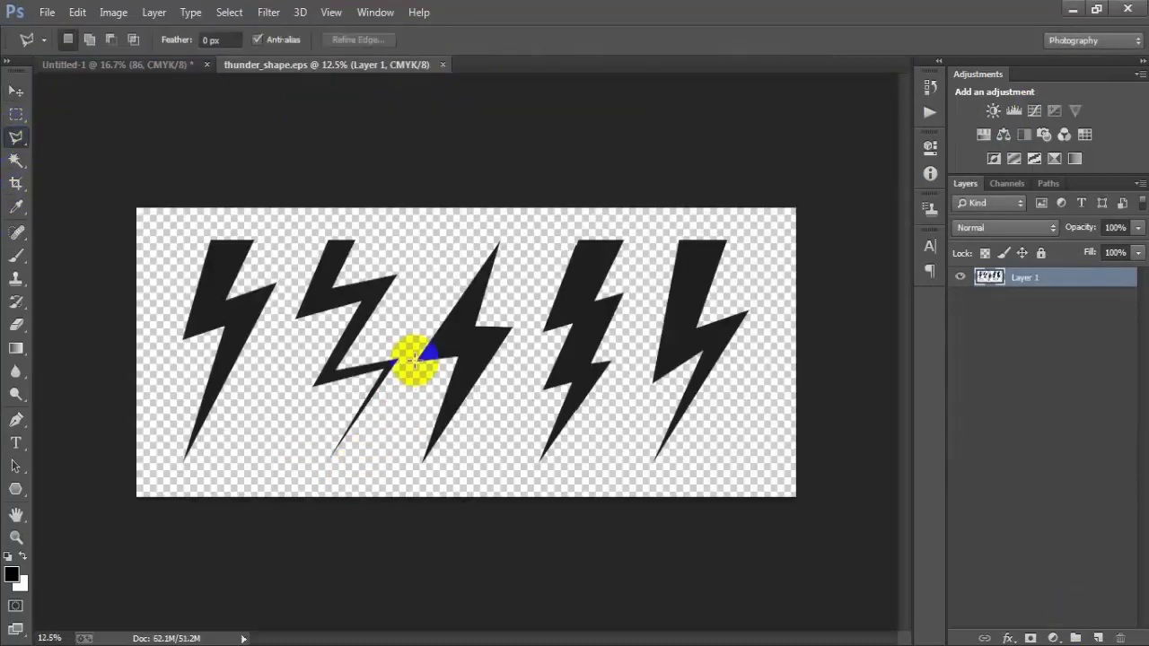
click(413, 280)
click(396, 408)
click(407, 487)
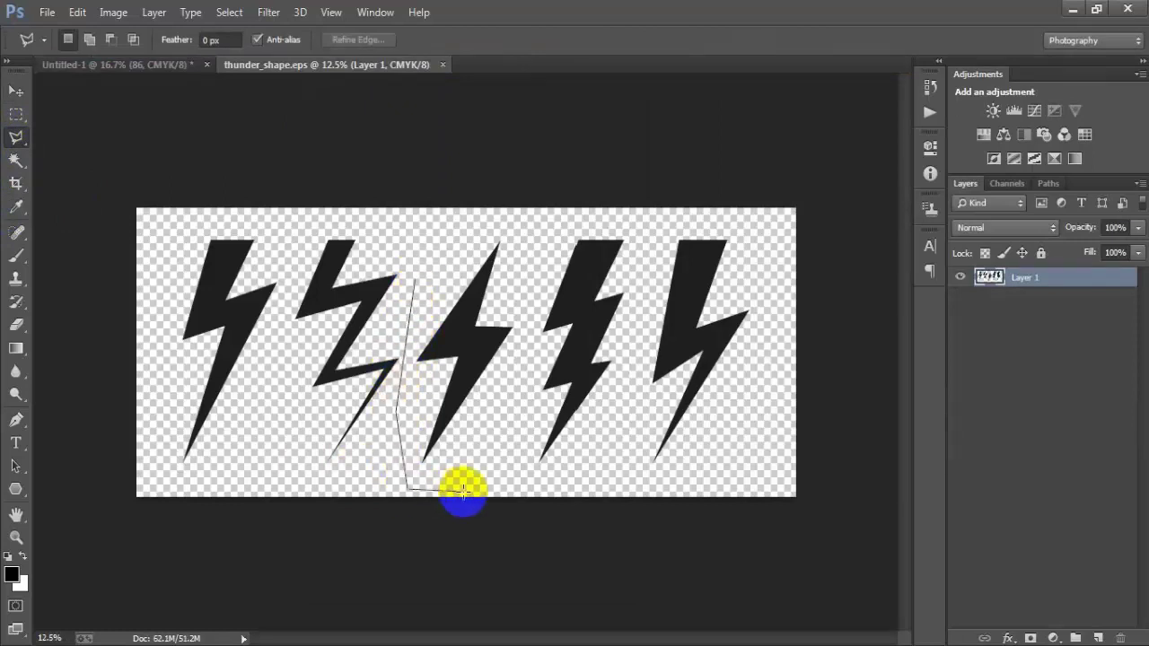
click(481, 482)
click(525, 384)
click(525, 220)
click(453, 206)
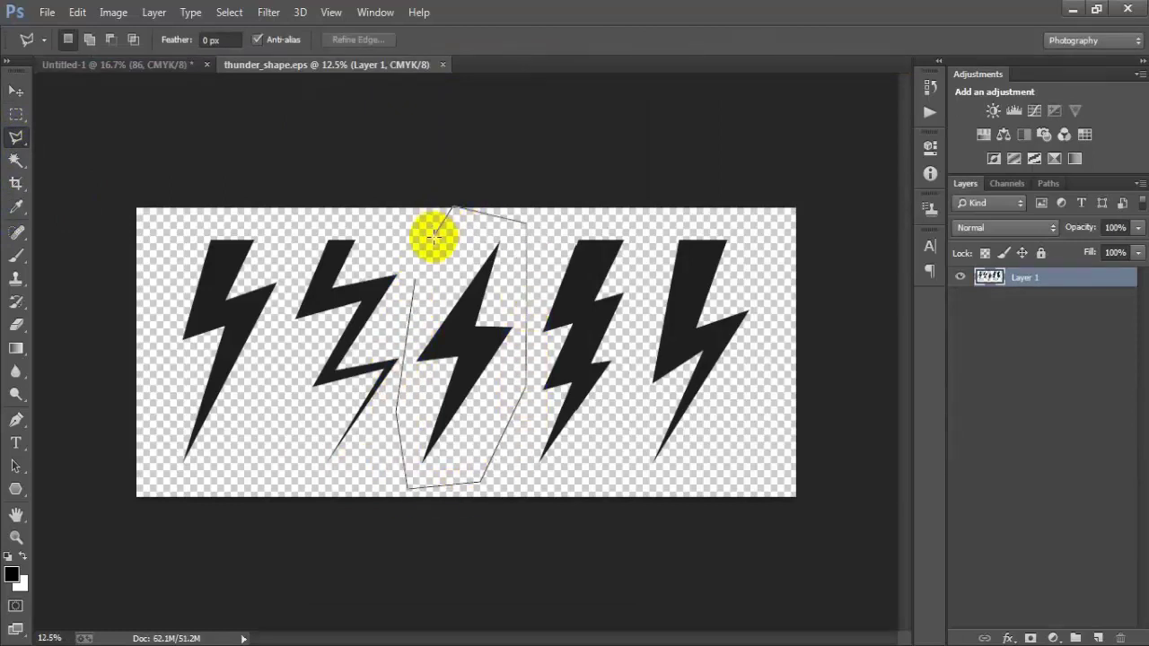
click(413, 274)
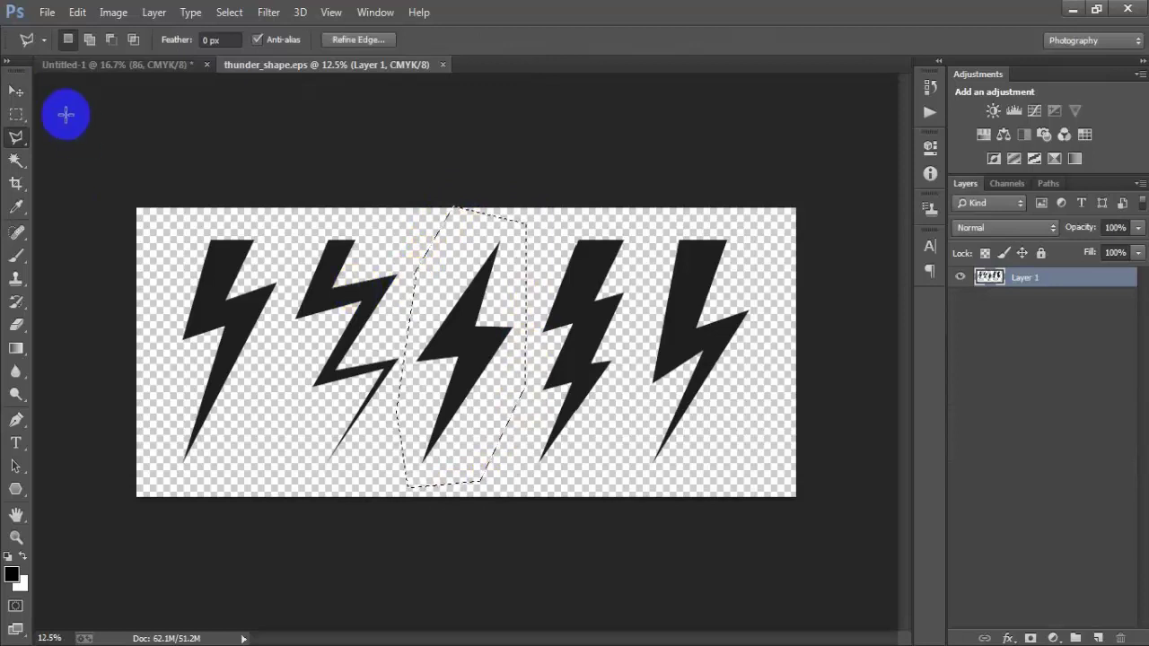
- Move the selected lightning bolt into the Untitled-1 design and close thunder_shape.eps
click(15, 91)
drag(461, 315, 554, 493)
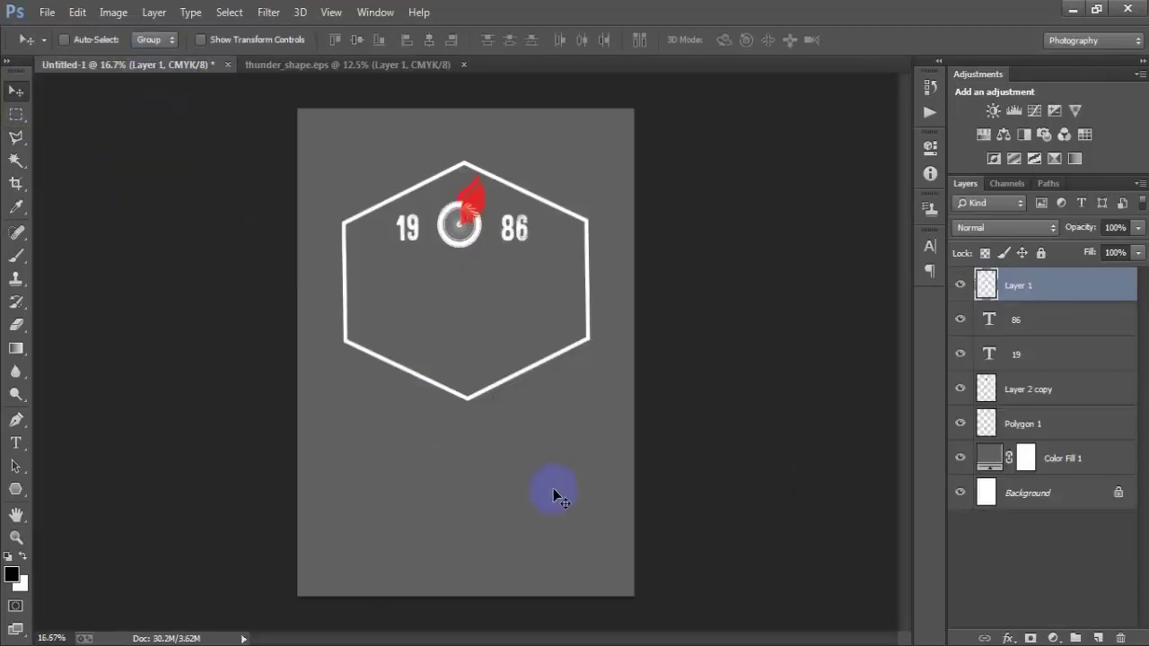
click(464, 64)
click(507, 262)
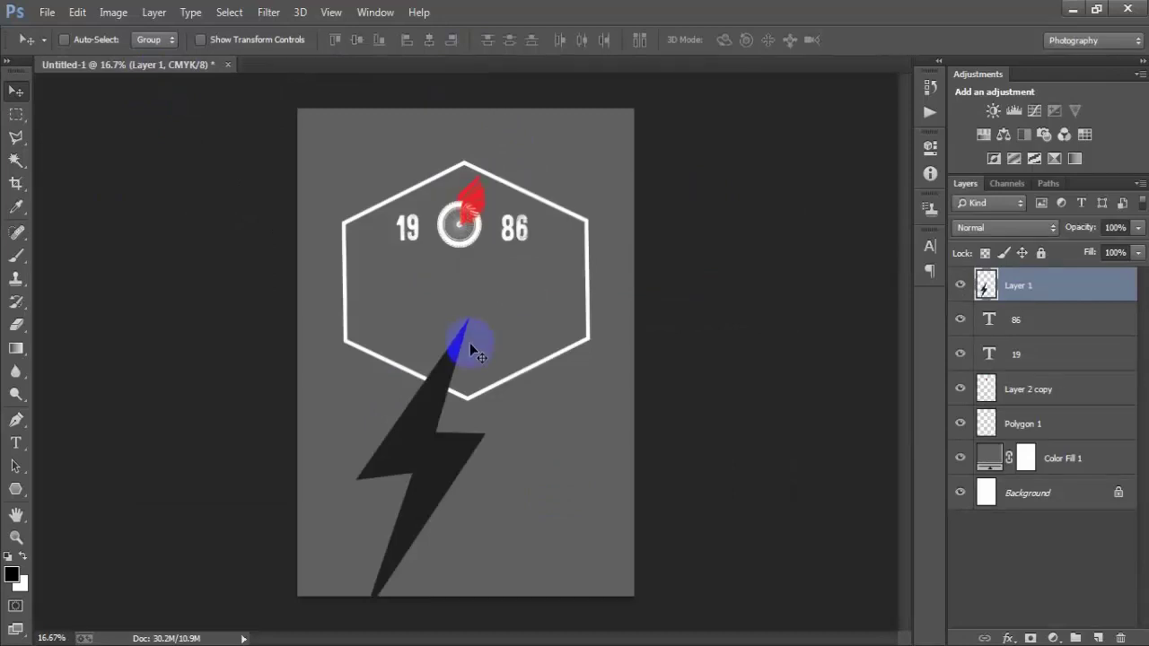
- Scale the lightning bolt to about 18.9% and rotate it about 74.75° so that it lies horizontally
key(ctrl+t)
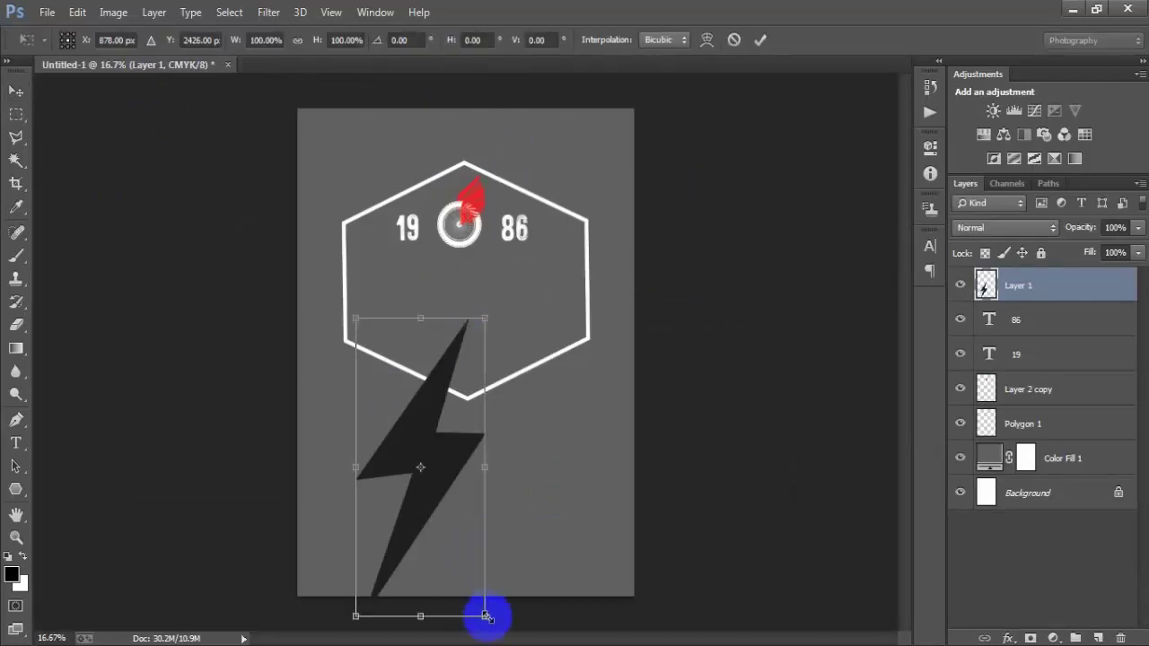
drag(484, 616, 373, 517)
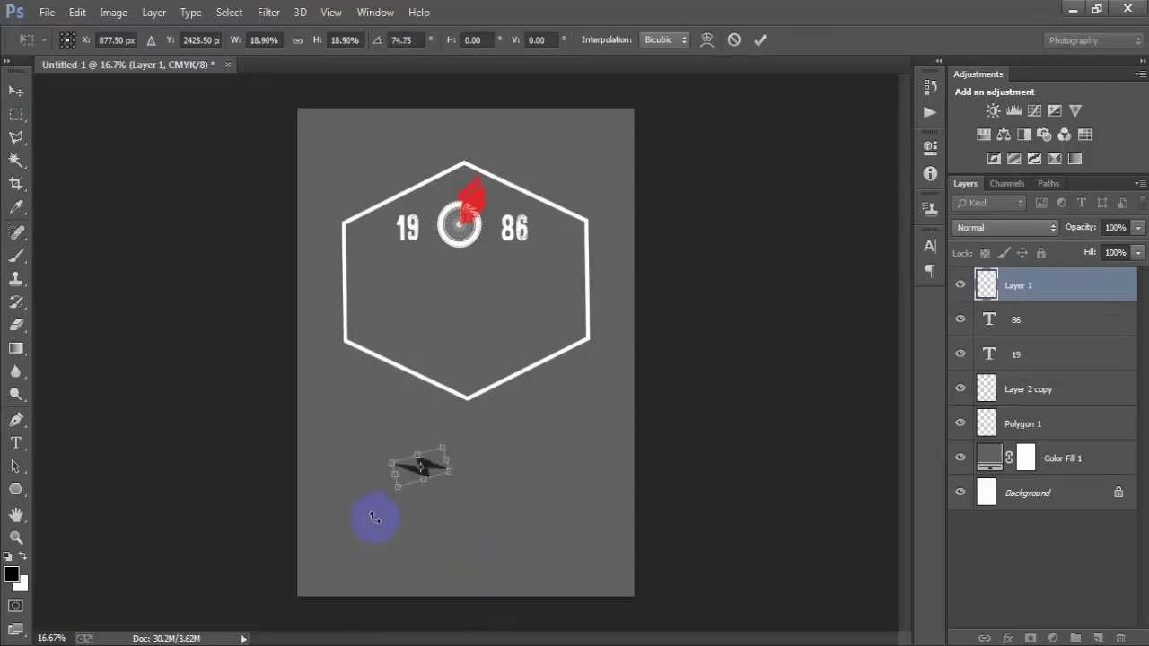
click(761, 39)
- Place the lightning bolt just left of the "19" and shrink it slightly to fit inside the hexagon outline
drag(436, 470, 380, 234)
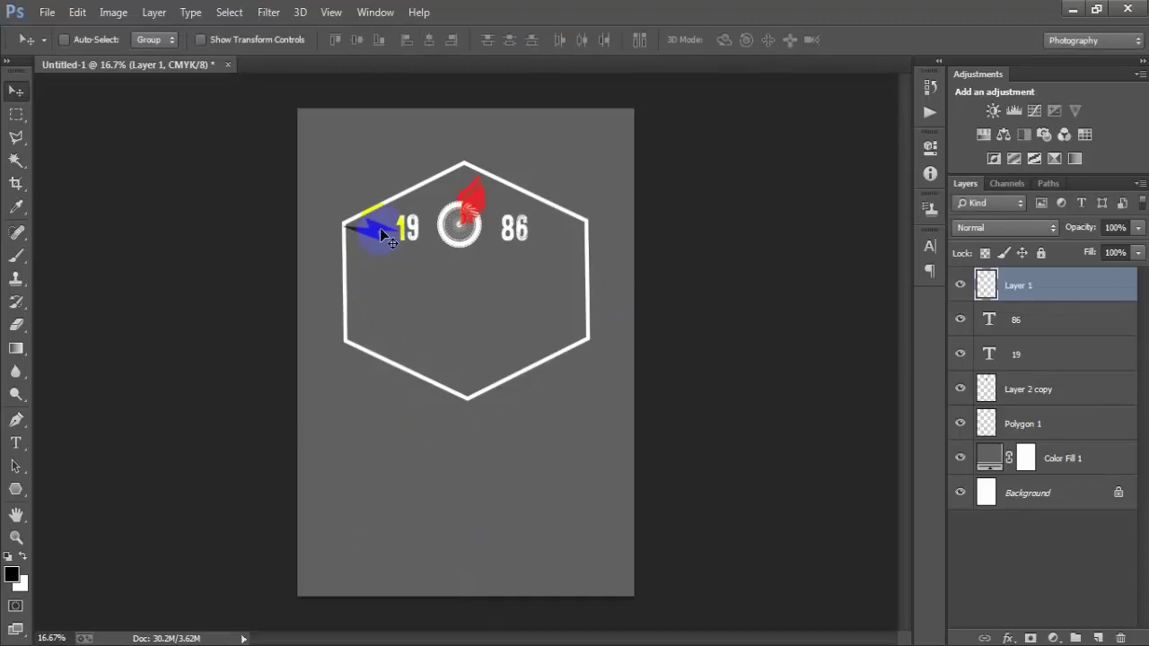
key(ctrl+t)
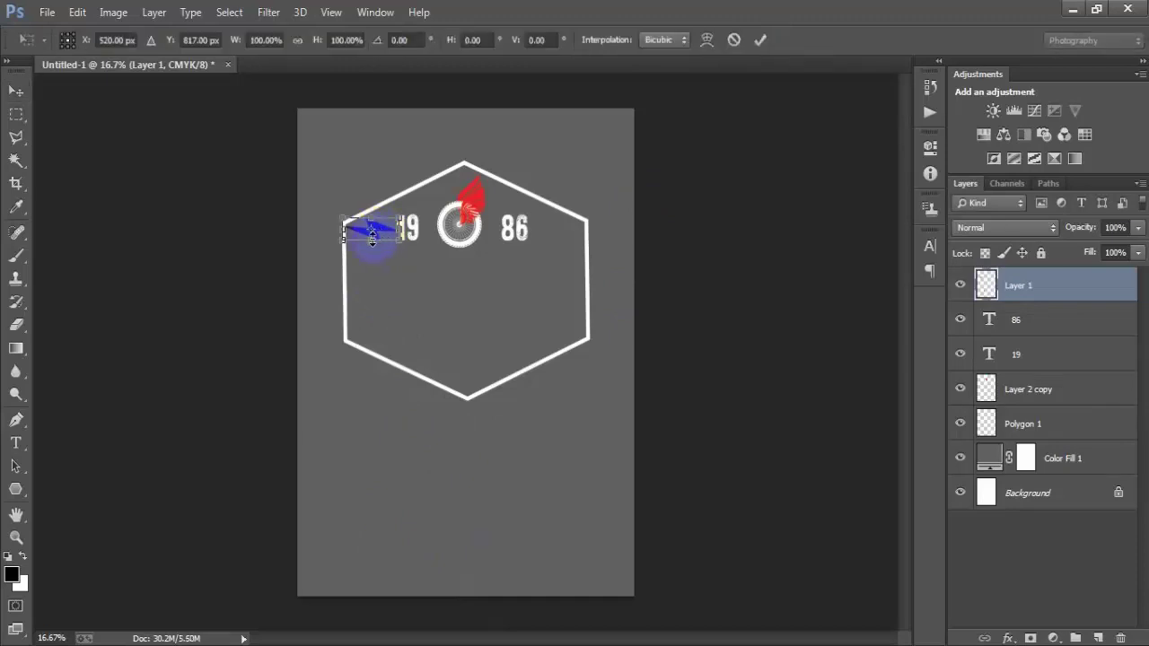
mouse_move(372, 238)
mouse_down()
mouse_move(340, 236)
mouse_move(350, 230)
mouse_up()
click(759, 41)
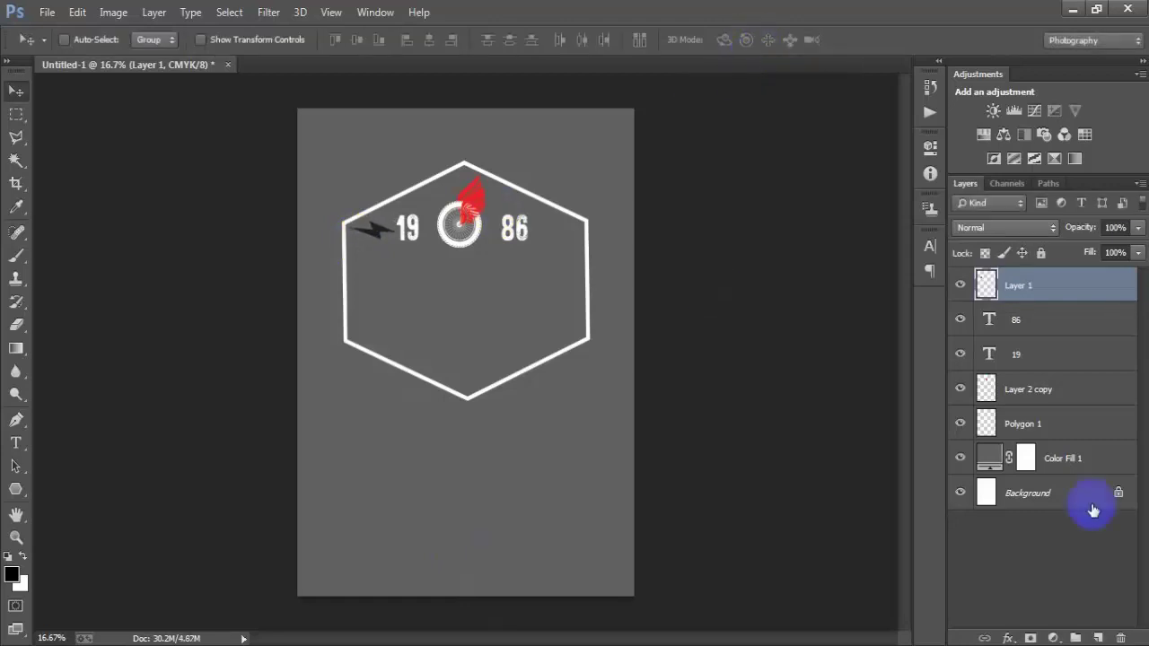
- Apply a Color Overlay in red #fd1214 to the lightning bolt layer
double_click(1098, 282)
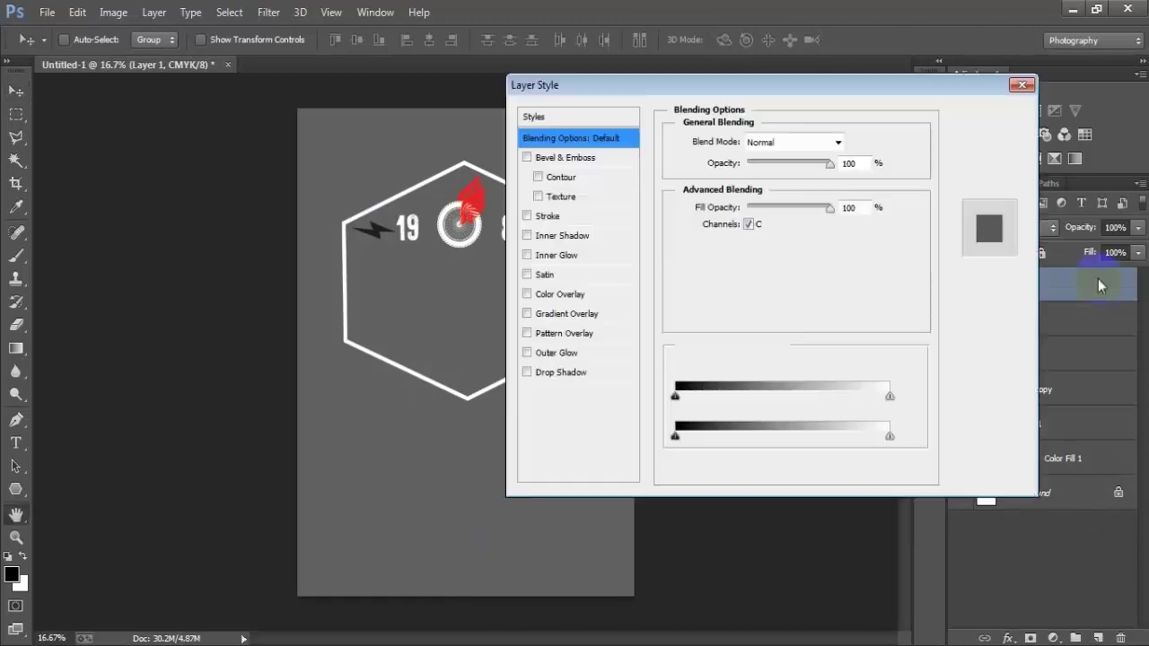
click(566, 299)
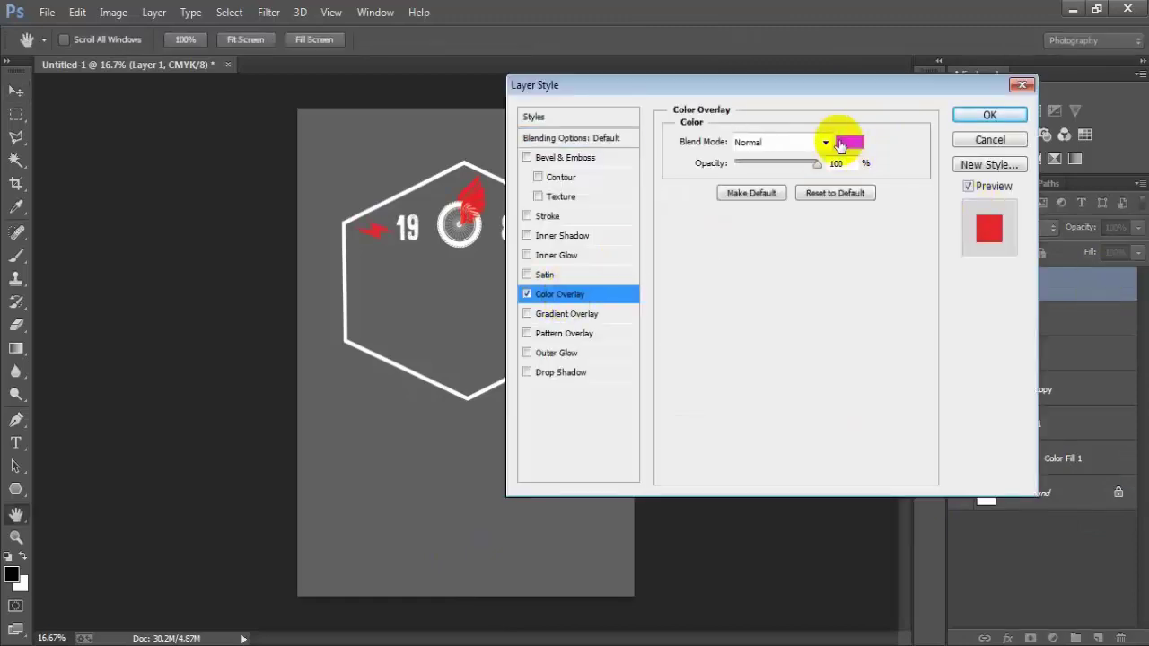
click(842, 146)
click(856, 126)
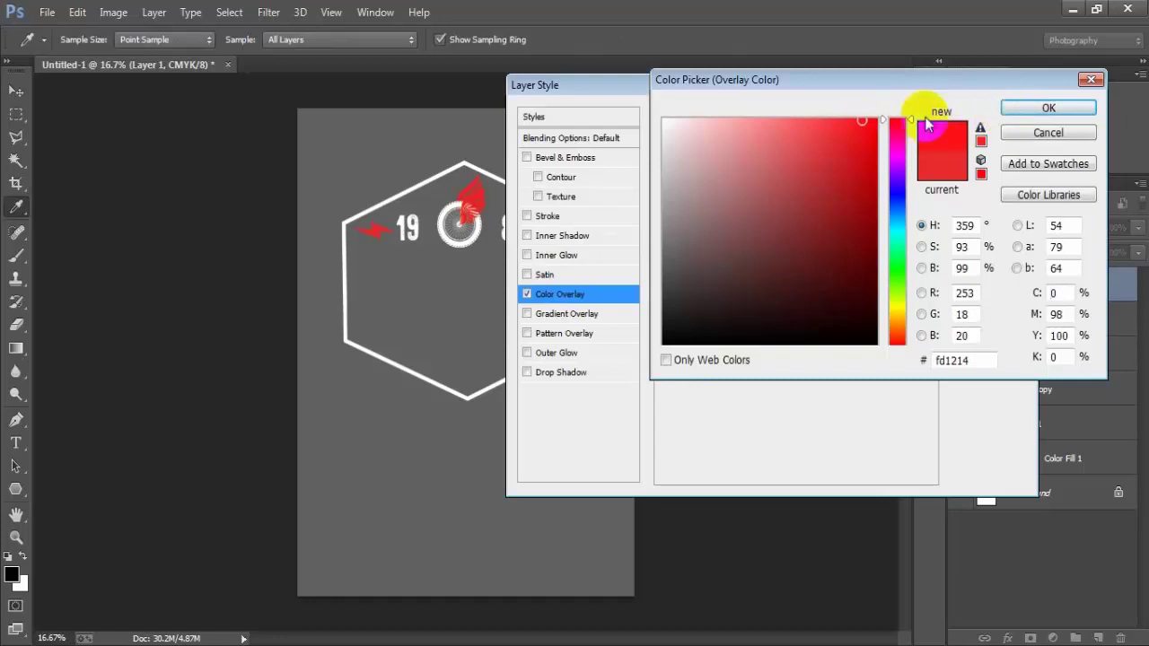
click(1048, 108)
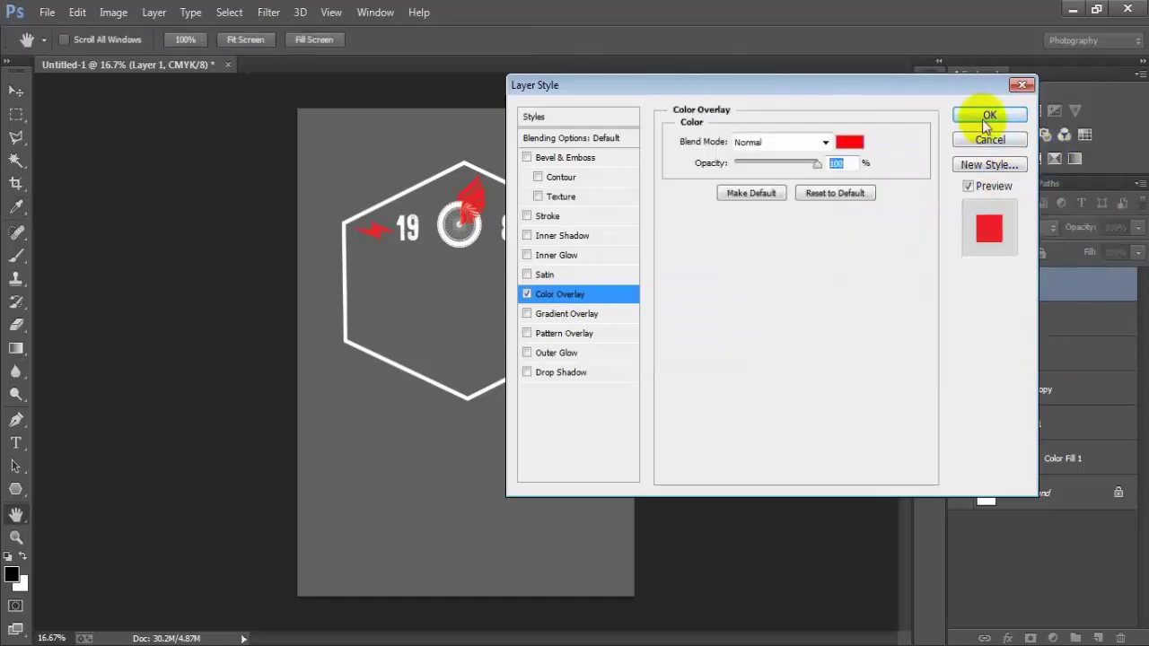
click(1047, 113)
click(1133, 285)
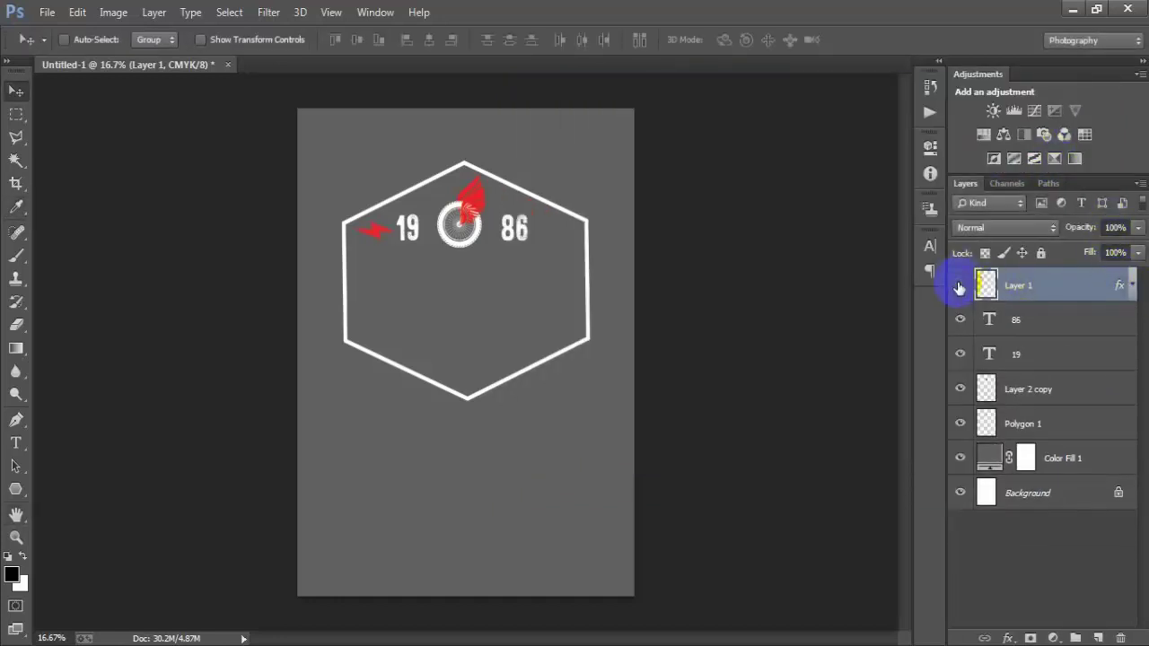
- Duplicate the lightning bolt, place the copy just right of the "86" and flip it horizontally
key(ctrl+j)
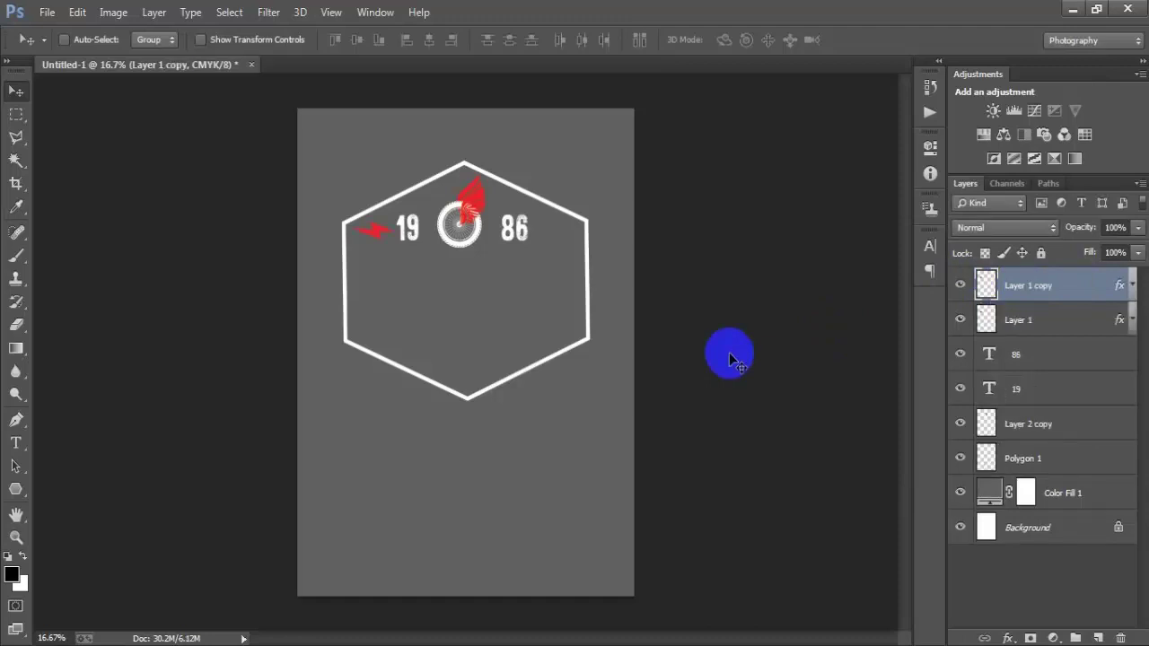
drag(358, 237, 551, 250)
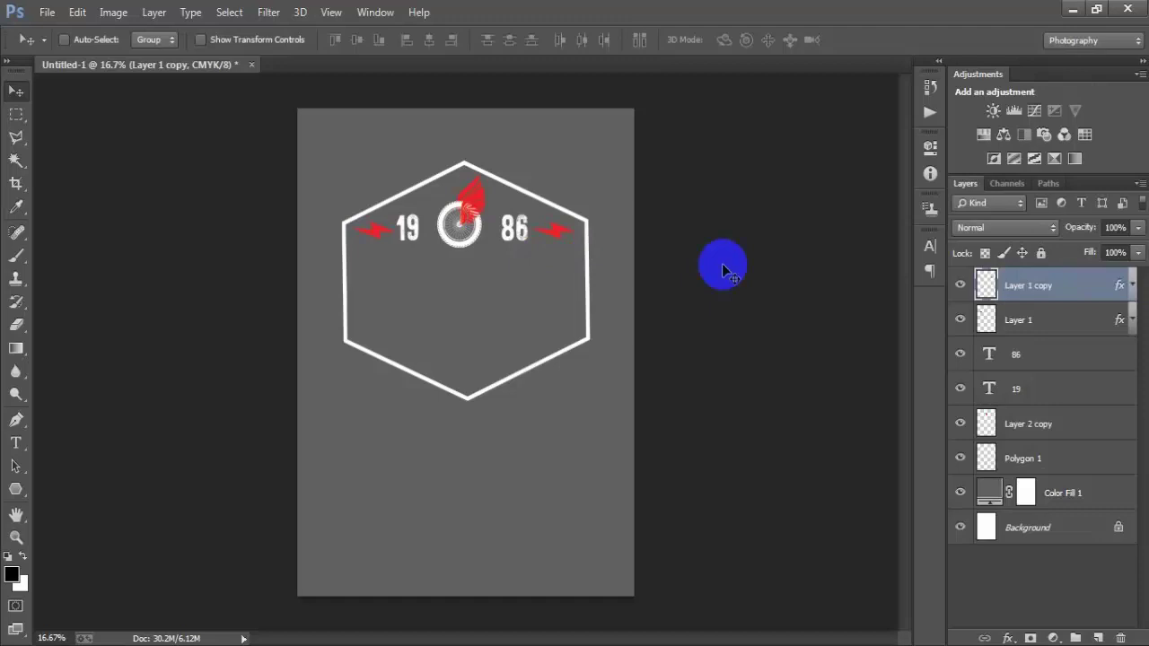
key(ctrl+t)
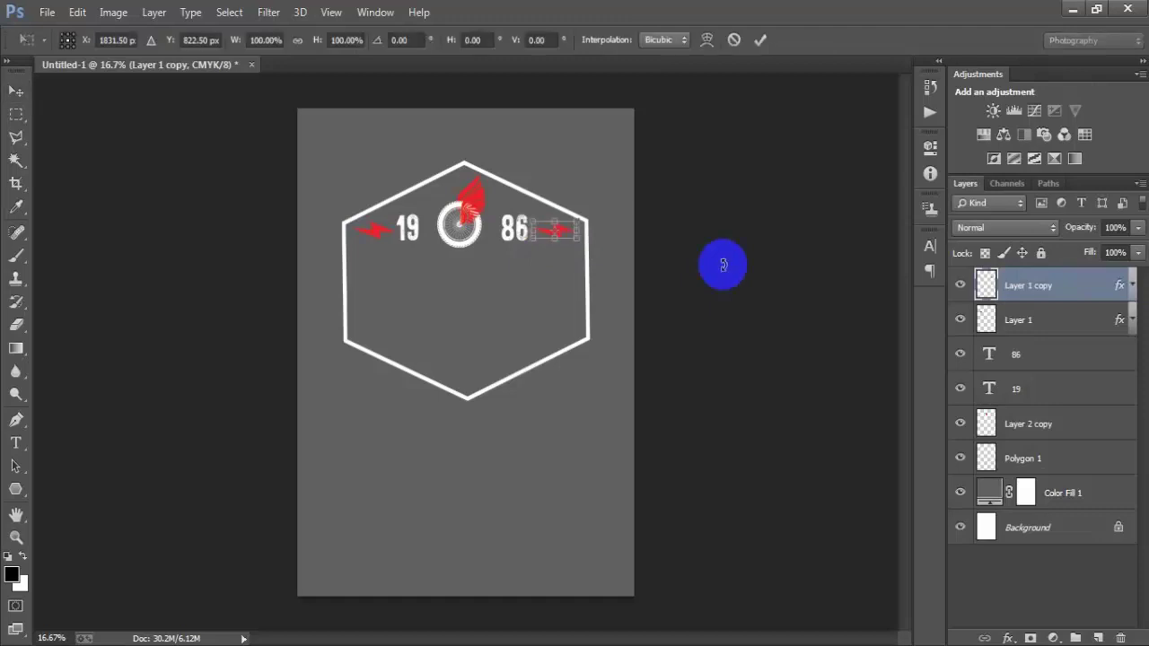
right_click(564, 231)
click(656, 500)
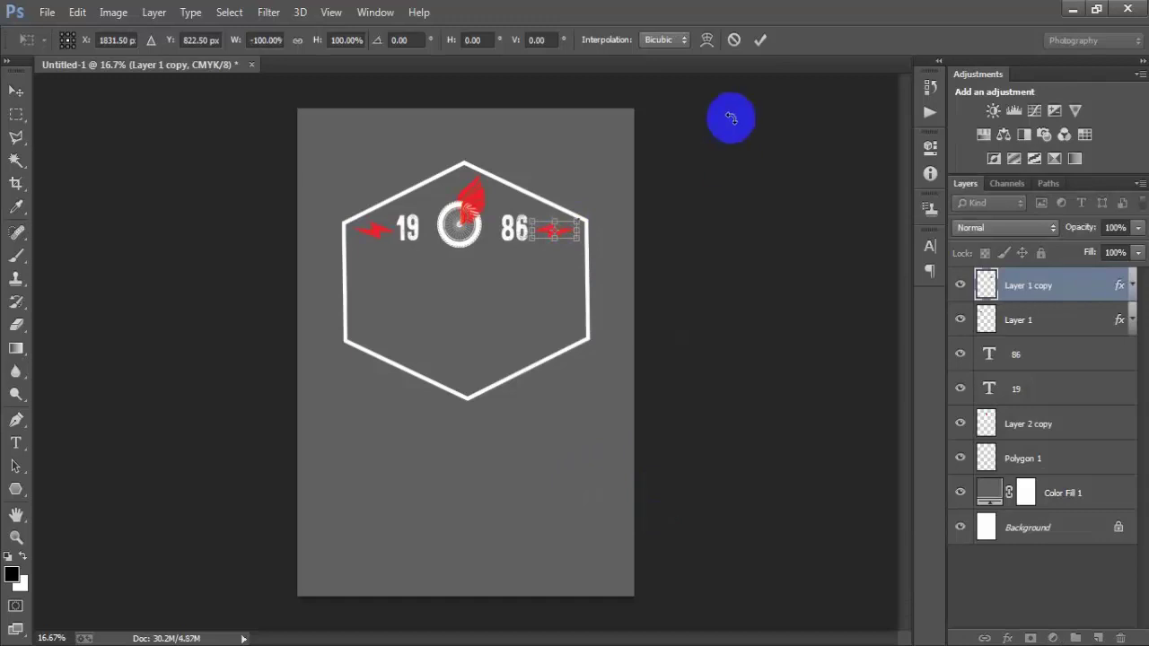
click(760, 39)
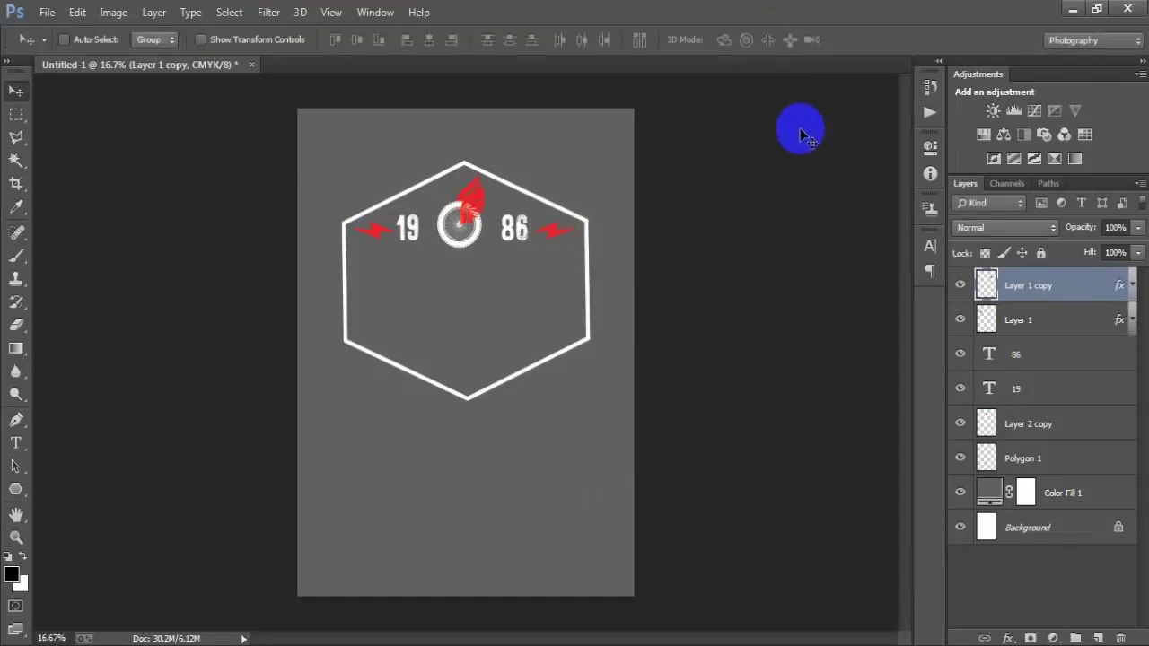
- Nudge the "19", the "86" and the two lightning bolts slightly inward towards the wheel
click(1063, 393)
key(shift+Right)
key(shift+Right)
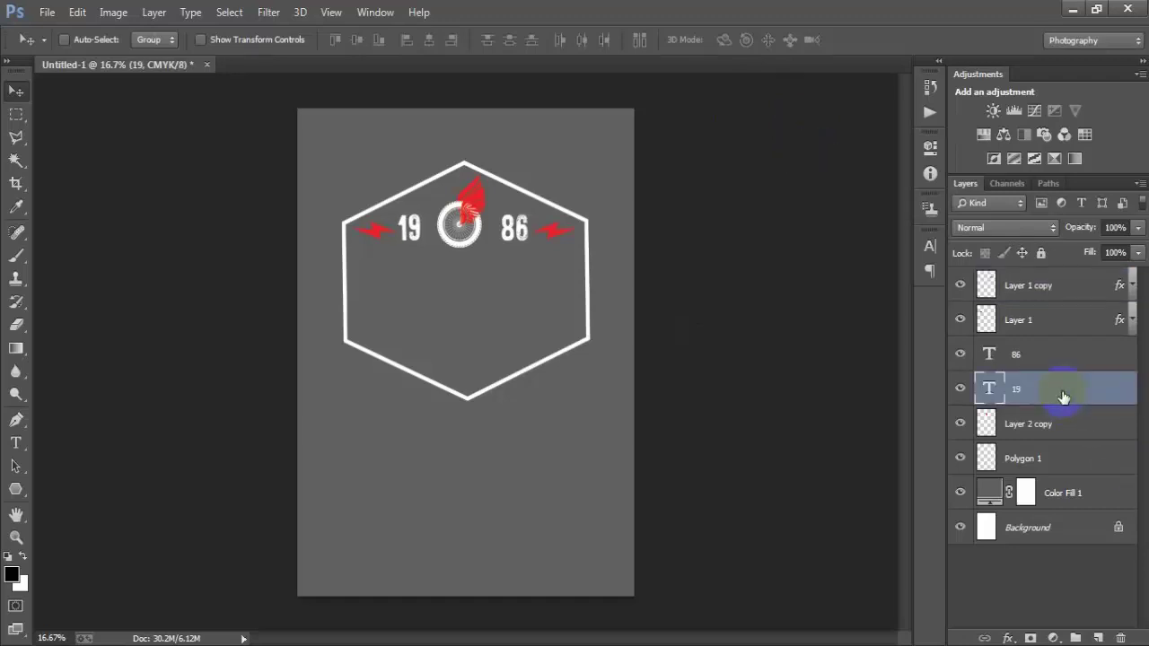
click(1060, 366)
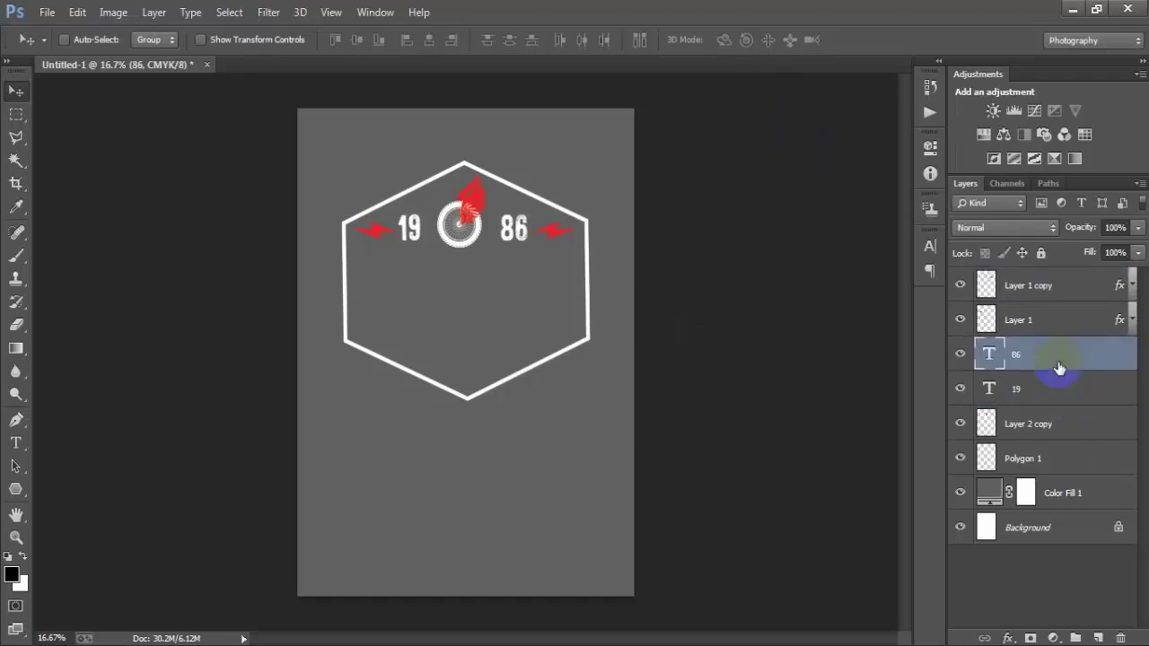
key(shift+Left)
click(1041, 322)
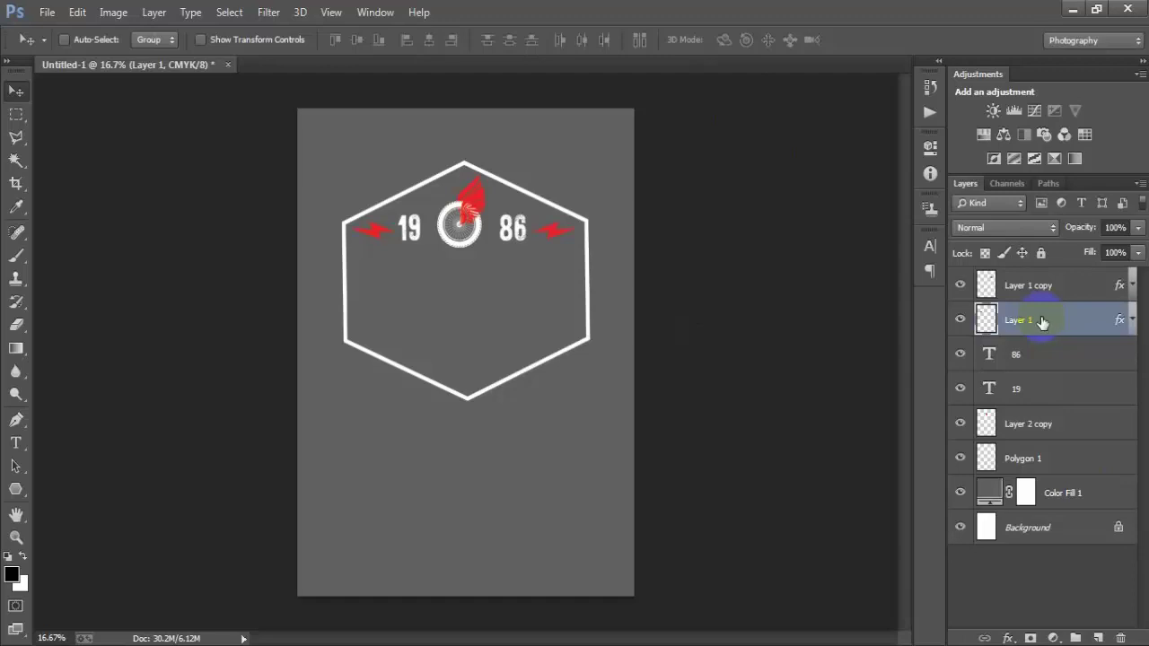
click(1051, 286)
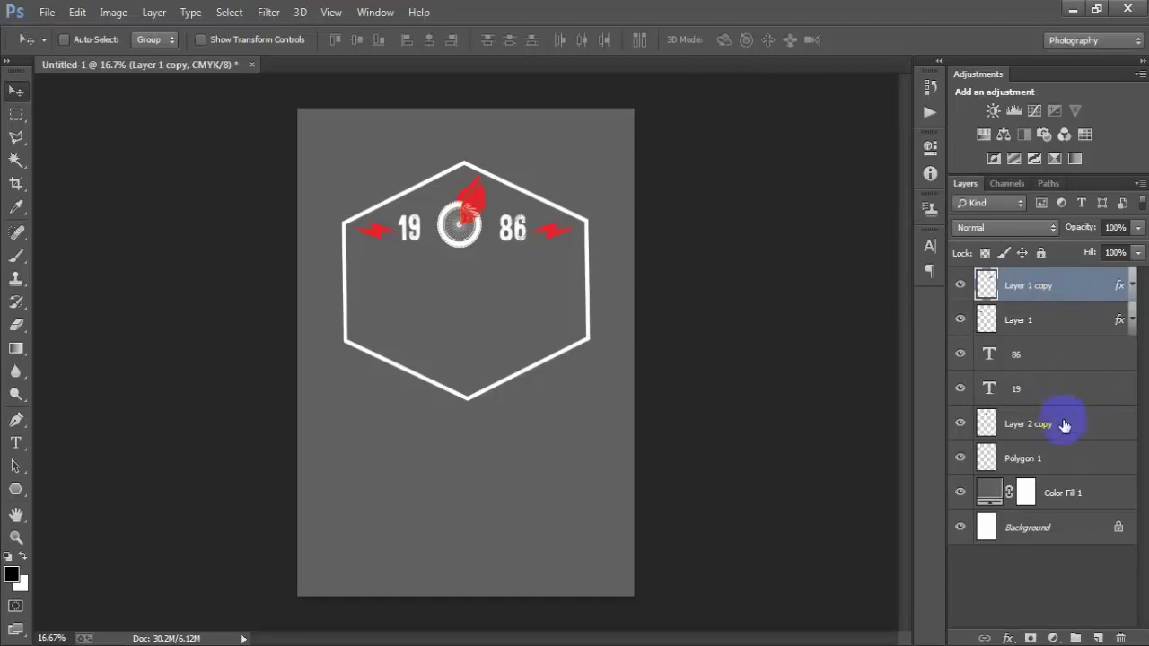
- Identify the wheel's layer by toggling its visibility, and try selecting it together with the number and lightning bolt layers
click(992, 424)
click(961, 422)
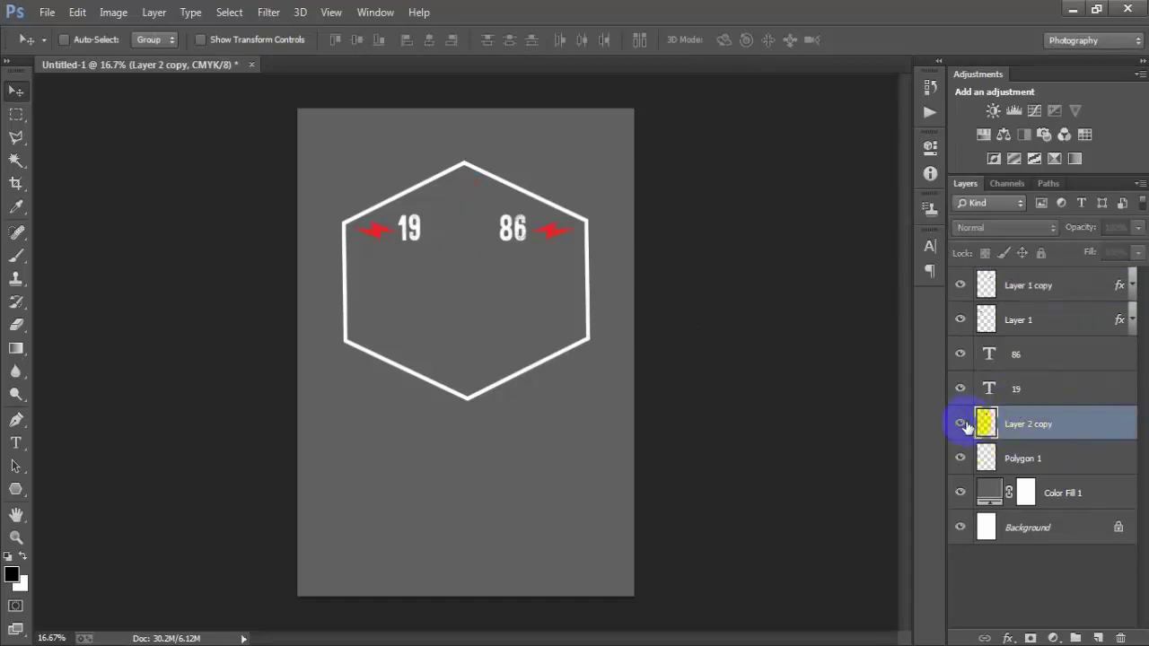
click(960, 422)
shift+click(1044, 287)
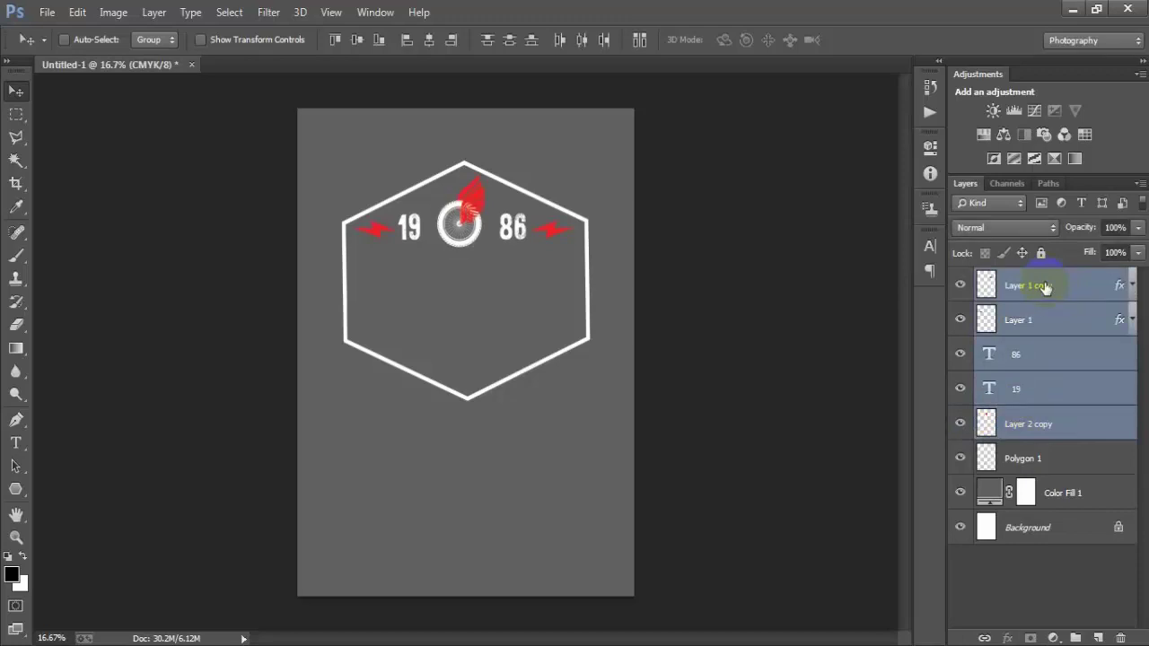
click(1041, 286)
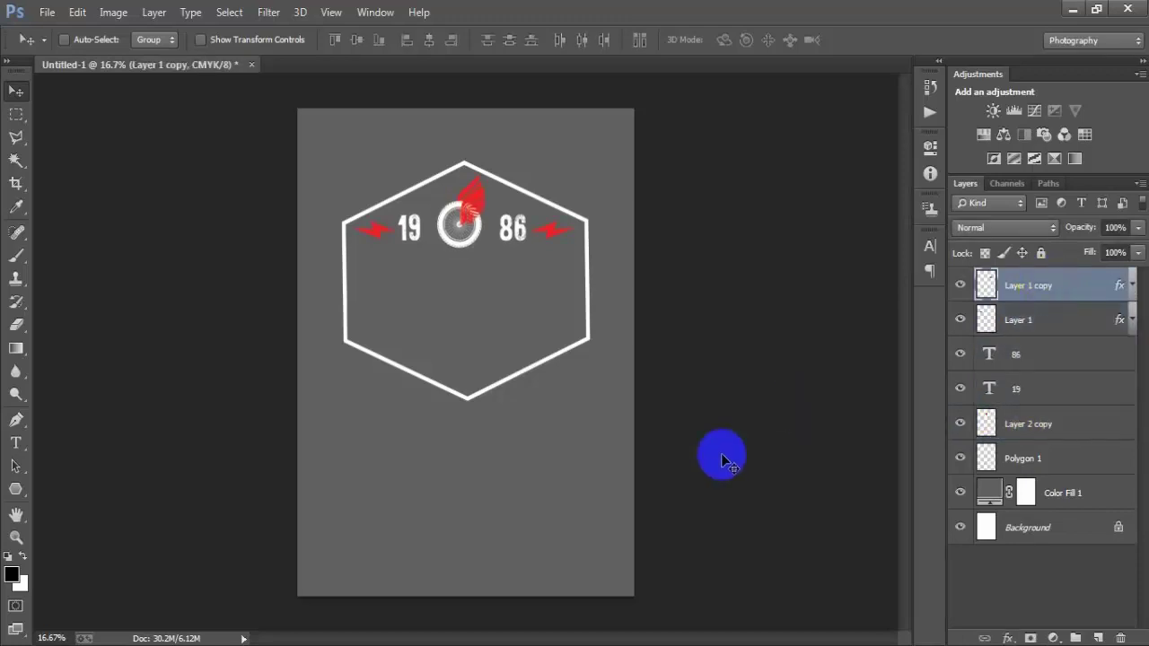
- Add a "VINTAGE" text layer in white War is Over, 36 pt, below the hexagon
click(1097, 638)
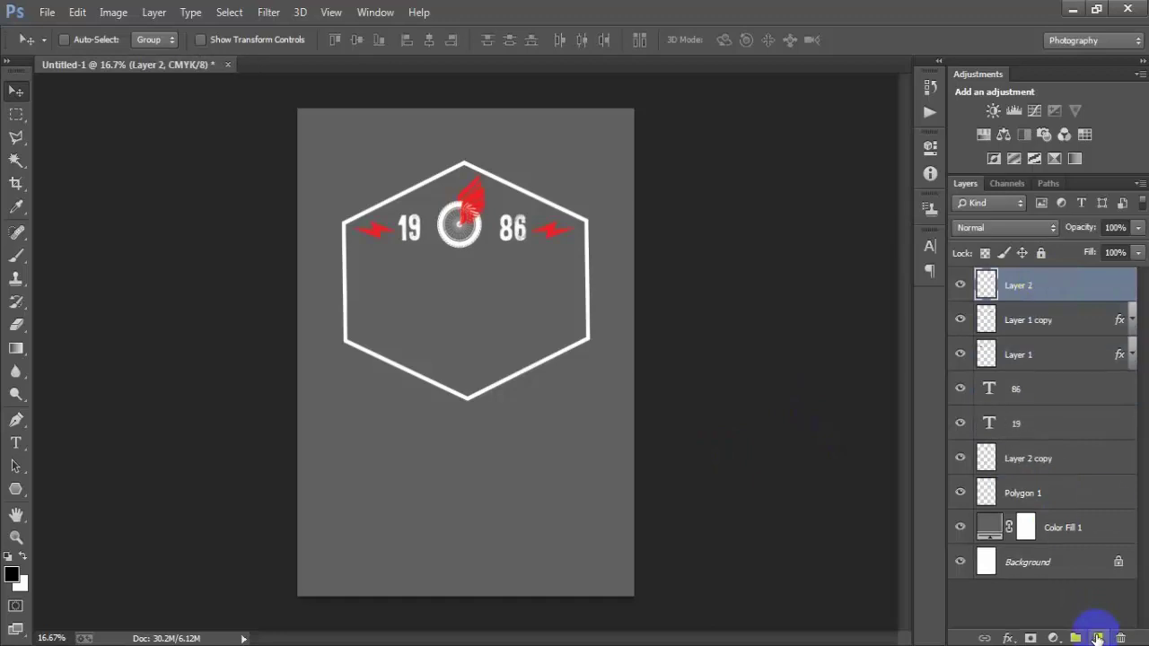
click(15, 443)
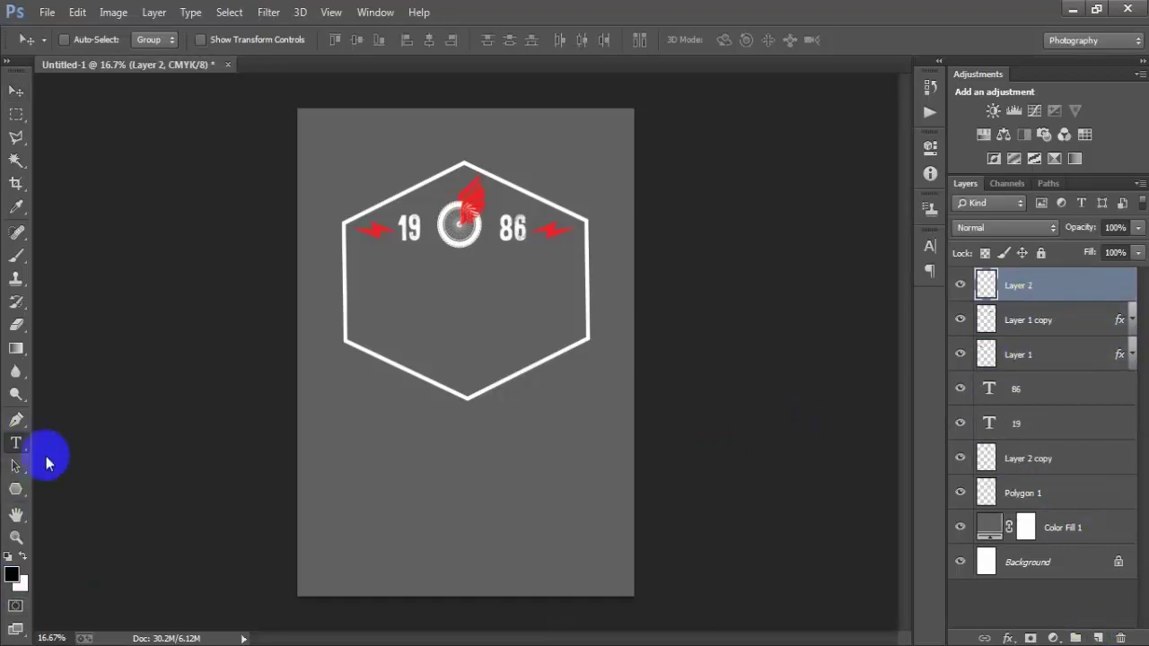
click(423, 488)
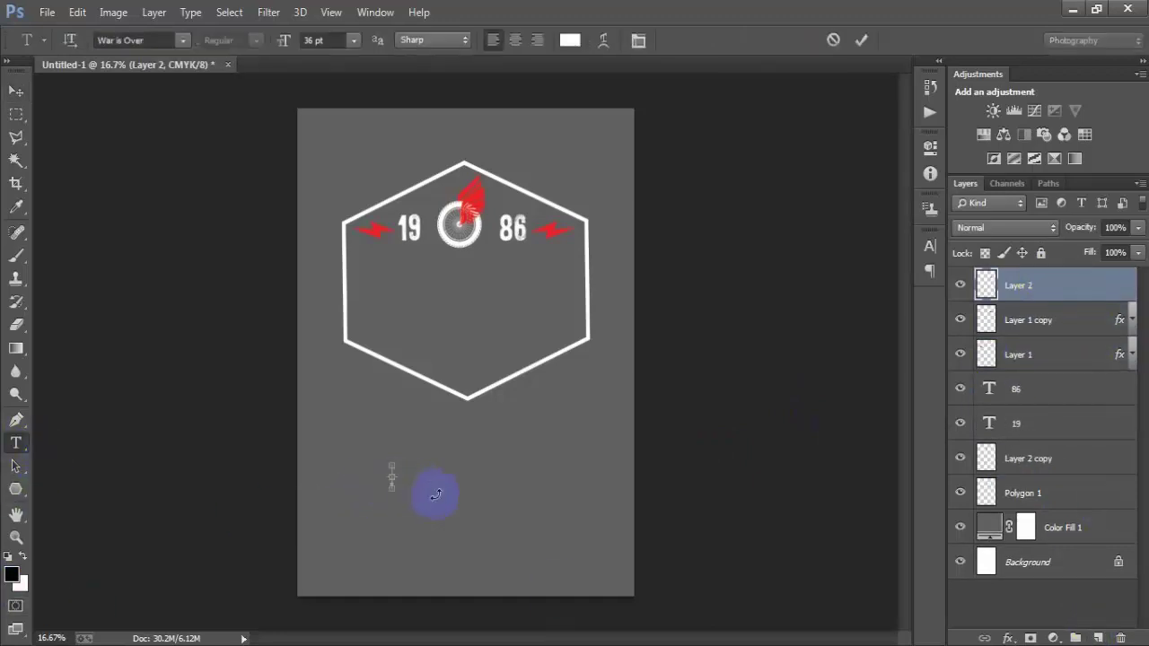
text(VINTAGE)
click(16, 90)
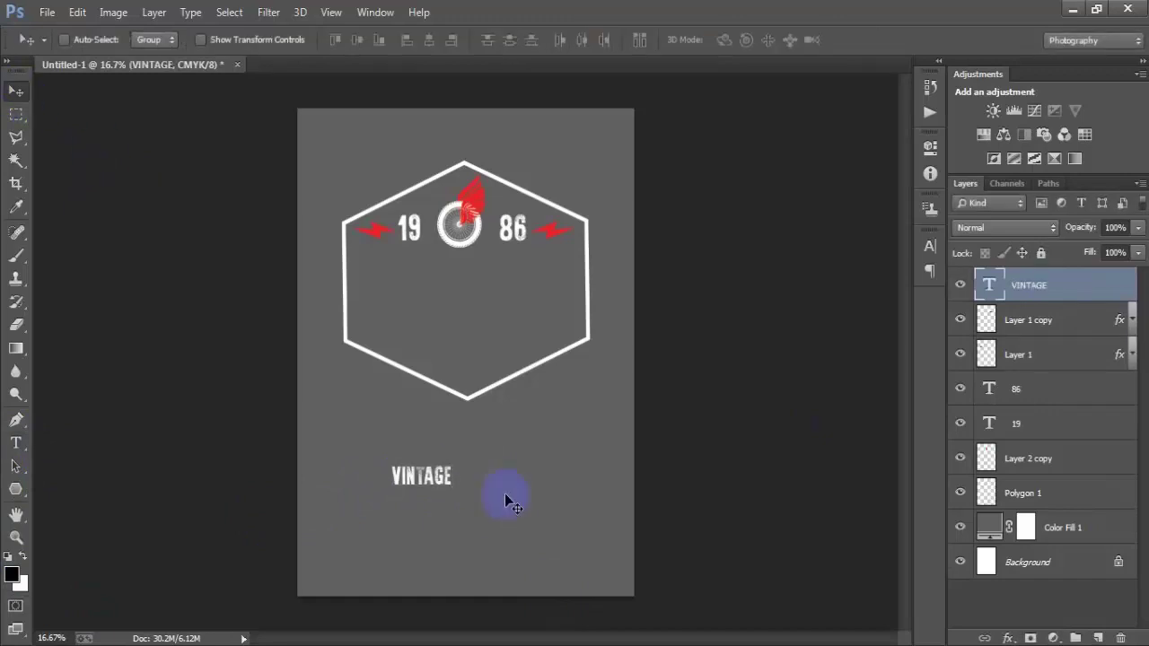
- Scale the "VINTAGE" text to about 481% and place it across the middle of the hexagon, below the wheel
key(ctrl+t)
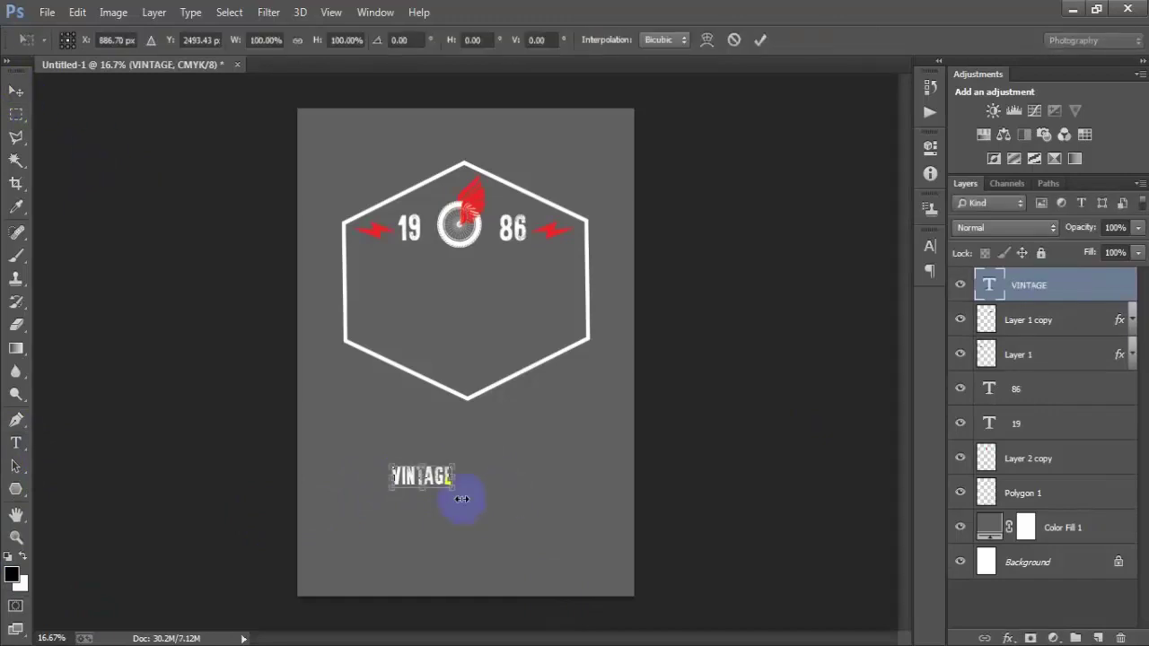
drag(453, 489, 549, 526)
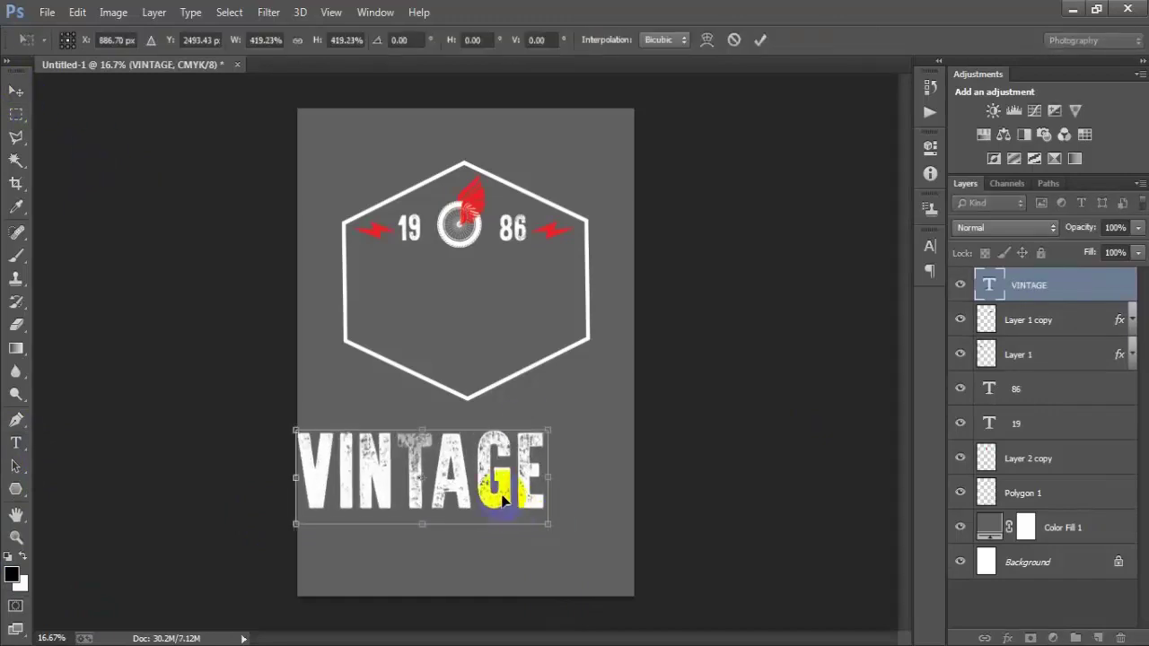
drag(512, 483, 615, 342)
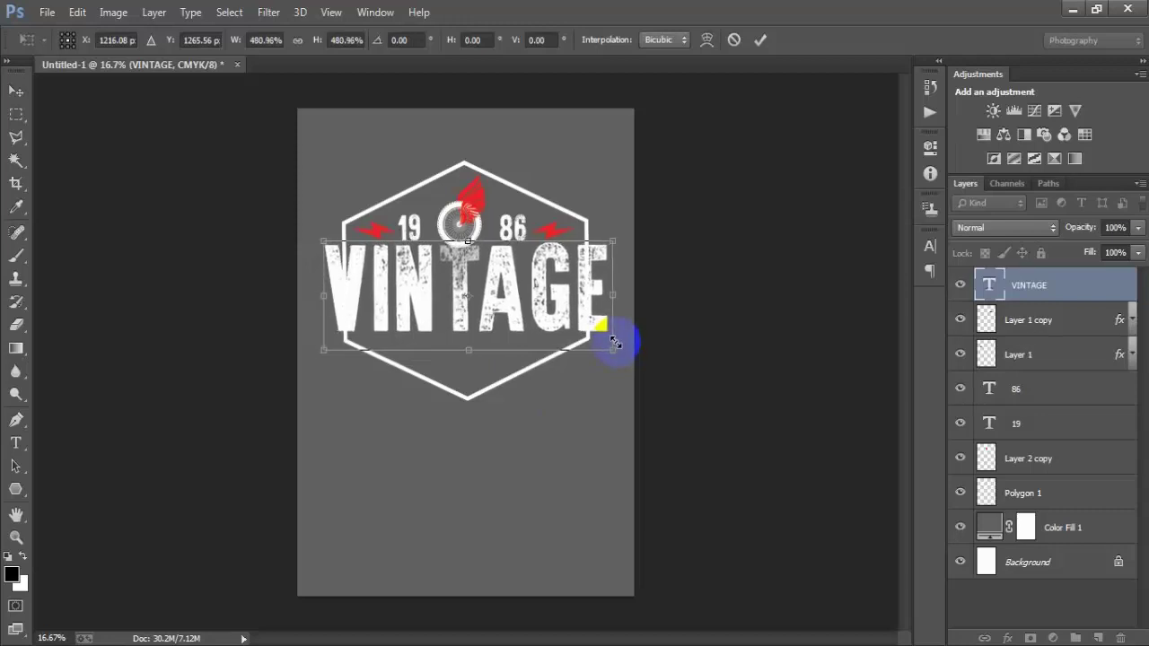
click(760, 39)
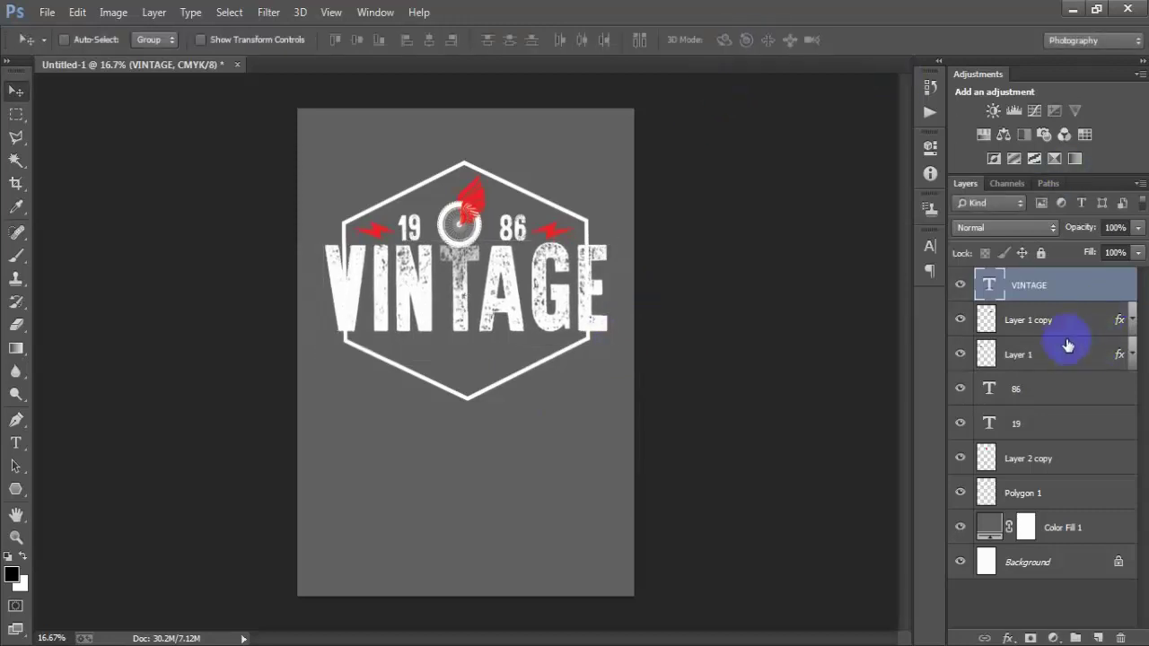
- Select the wheel, "19", "86" and both lightning bolt layers and scale them together to about 75.7%
click(1025, 357)
click(1021, 329)
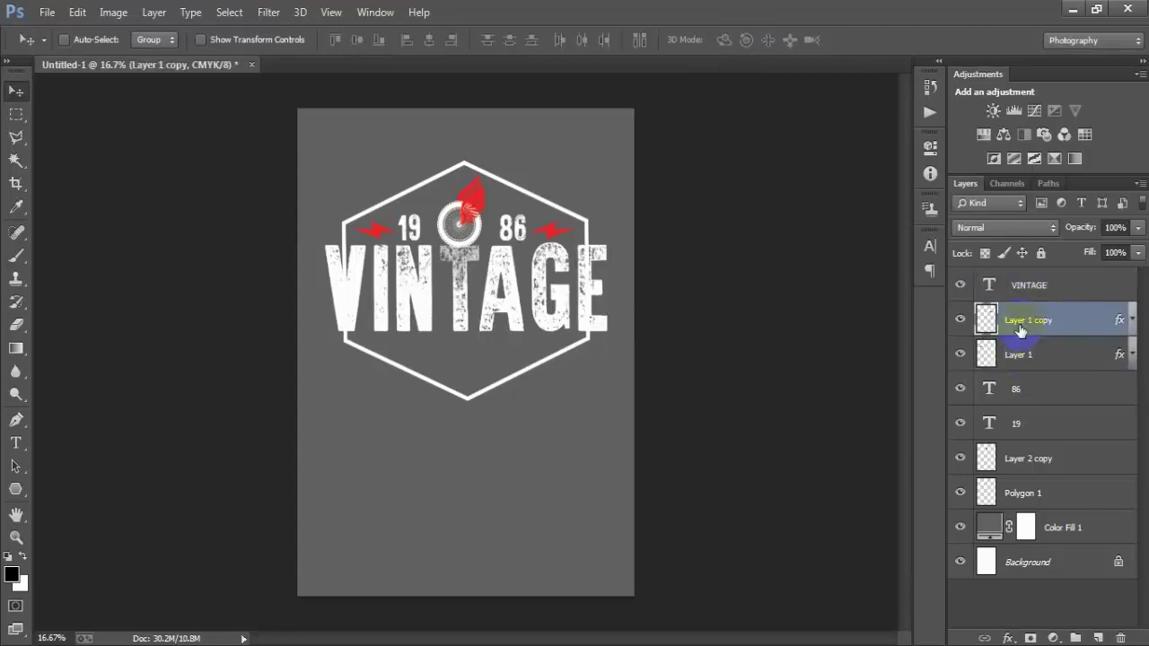
click(960, 320)
click(961, 319)
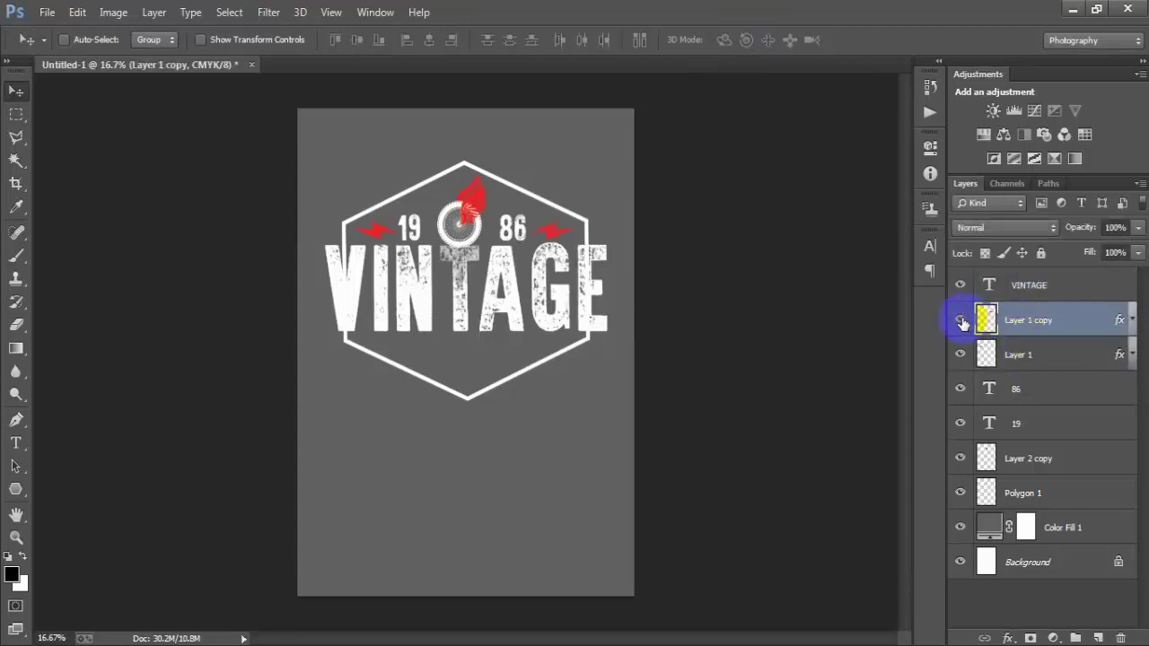
click(1037, 461)
shift+click(1042, 320)
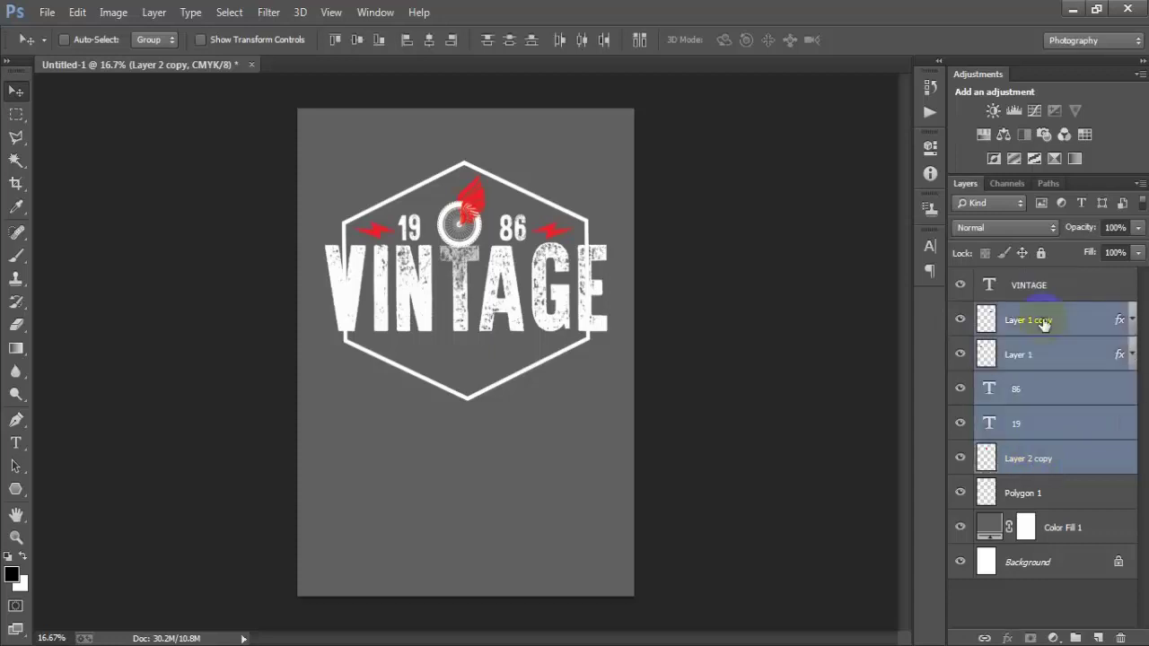
key(ctrl+t)
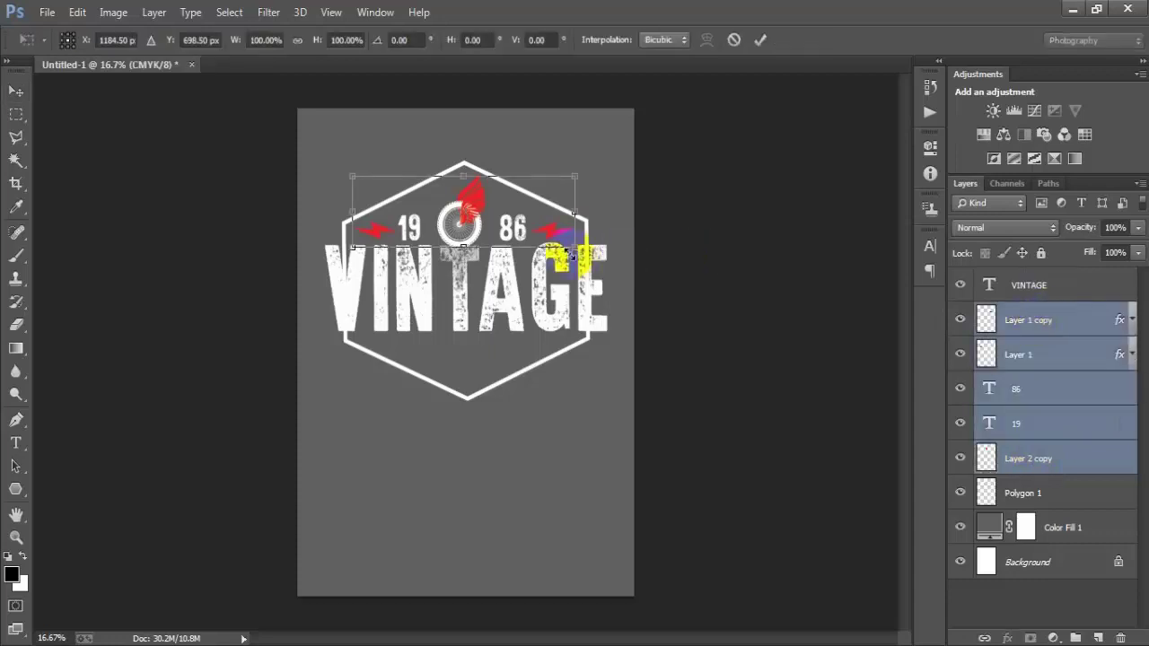
drag(567, 246, 544, 241)
- Move the selected wheel, numbers and lightning bolts up to about Y 626 px, clear of the "VINTAGE" text
key(Up)
key(Up)
key(Up)
key(Up)
key(Up)
key(Up)
key(Up)
key(Up)
key(Up)
key(Up)
key(Up)
key(Up)
key(Up)
key(Up)
key(Up)
key(Up)
key(Up)
key(Up)
key(Up)
key(Up)
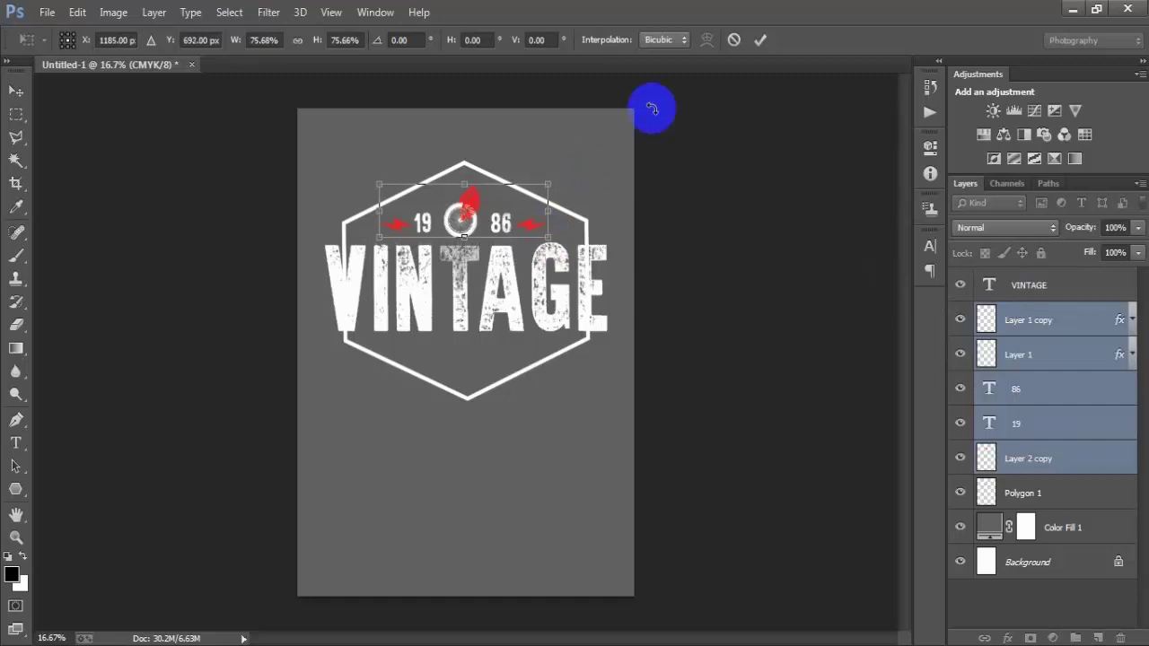
key(Up)
key(Up)
key(Up)
key(Up)
key(Up)
key(Up)
key(Up)
key(Up)
key(Up)
key(Up)
key(Up)
key(Up)
key(Up)
key(Up)
key(Up)
key(Up)
key(Up)
key(Up)
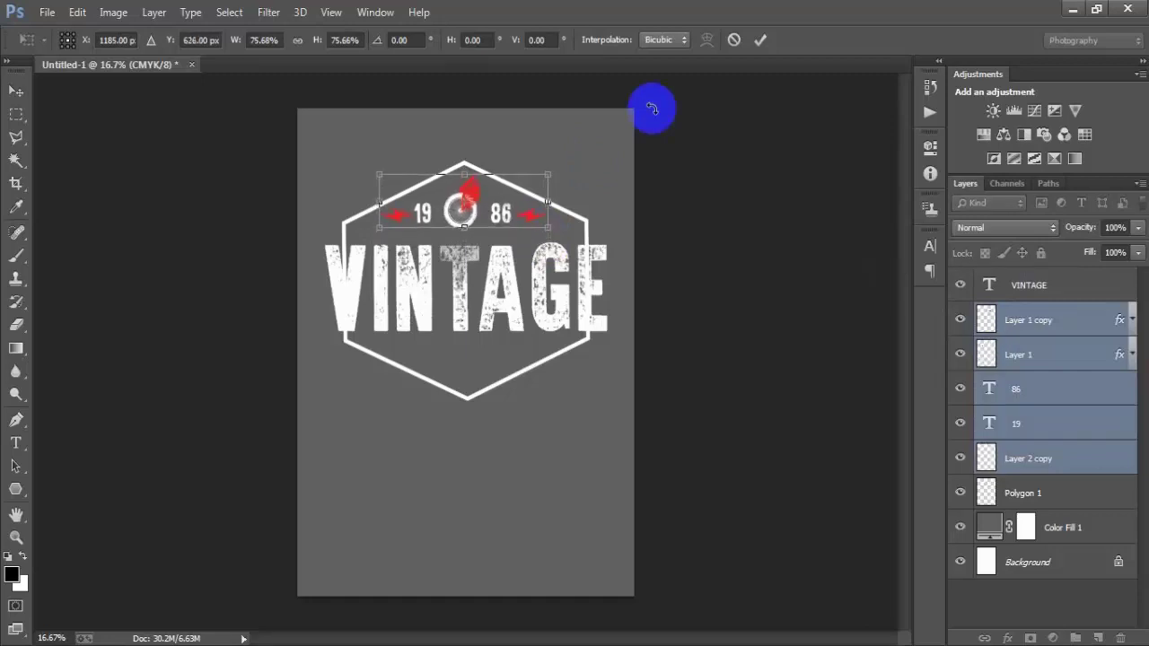
click(759, 39)
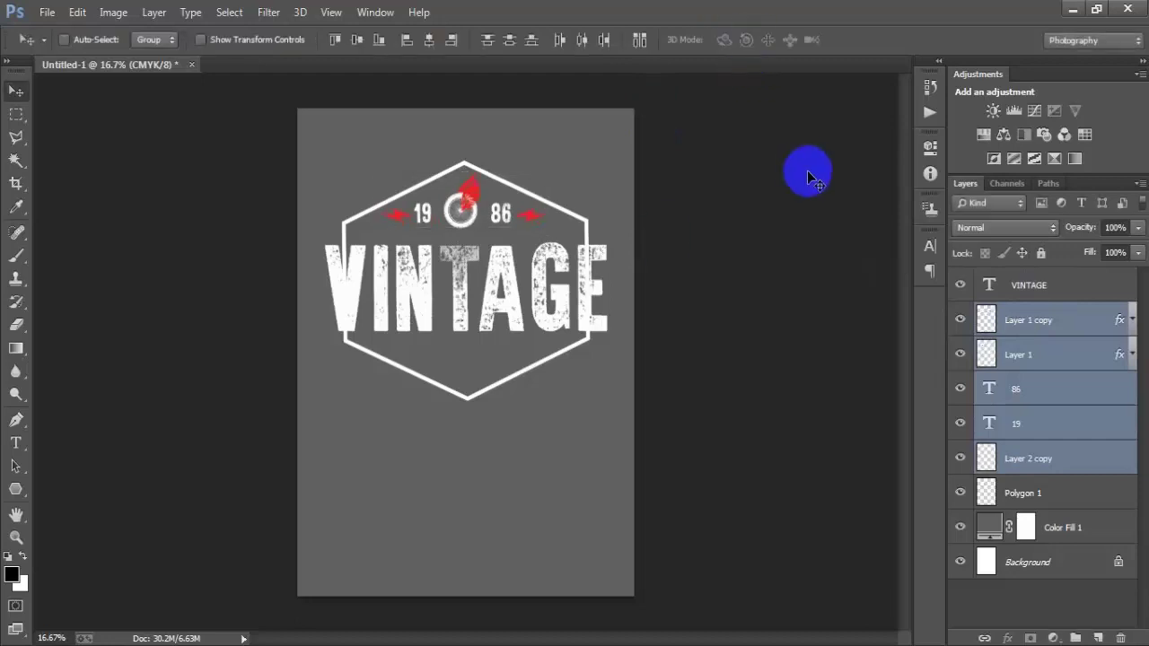
- Nudge the "VINTAGE" text slightly up and scale the hexagon outline to about 102.8%
click(1033, 286)
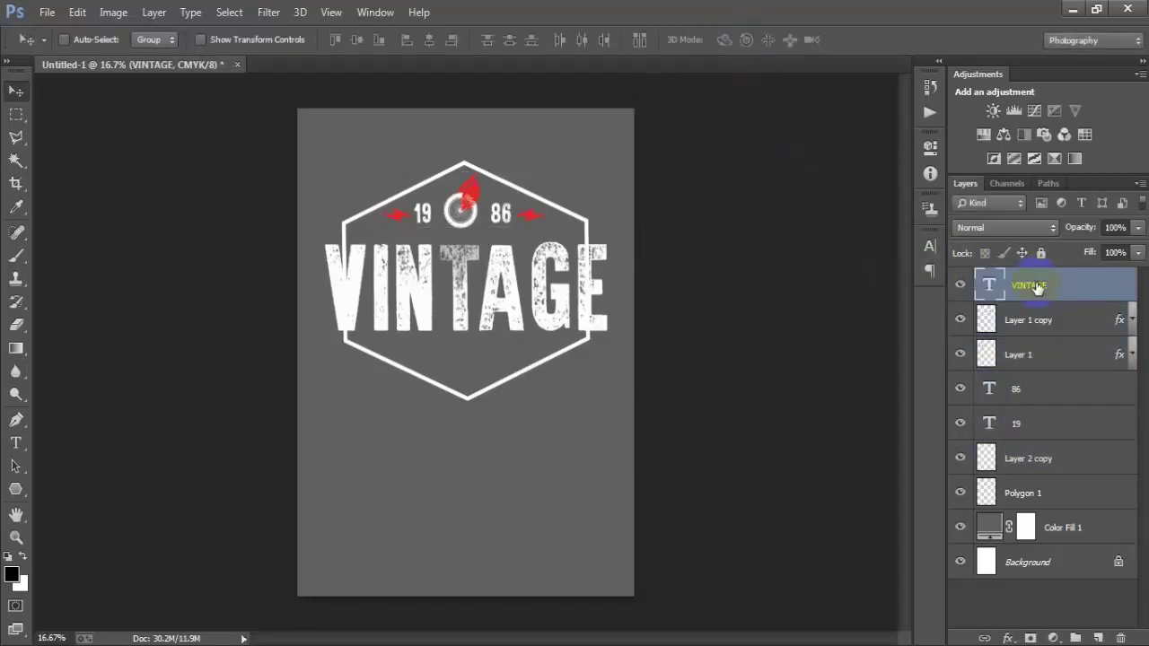
click(1032, 493)
key(ctrl+t)
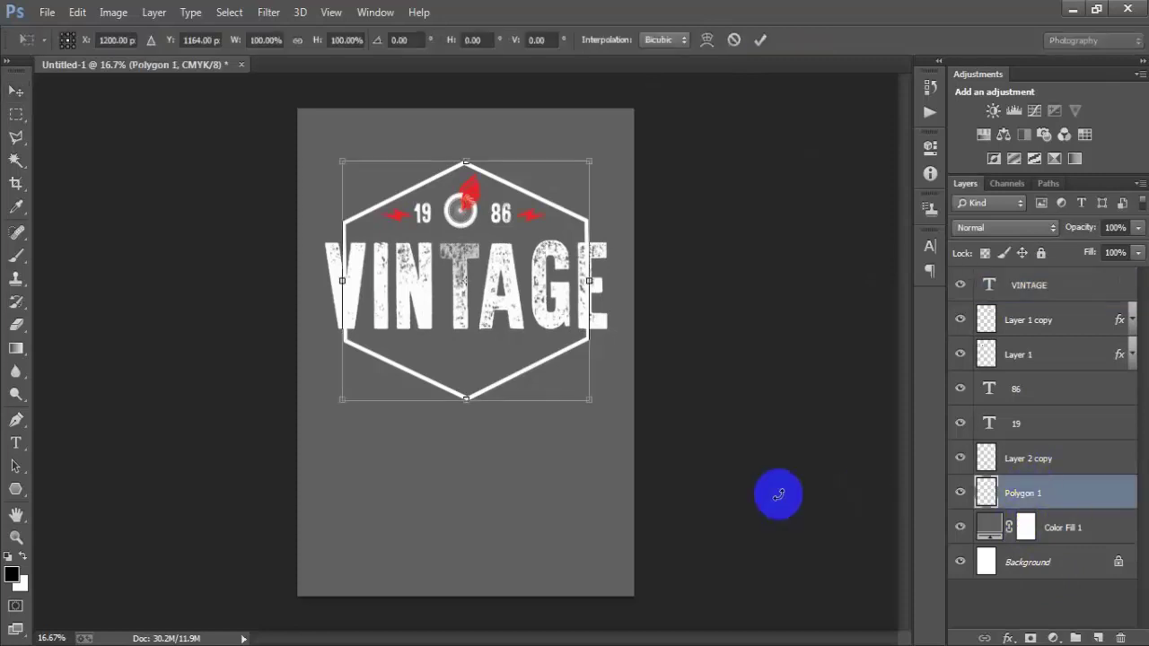
drag(590, 406, 593, 408)
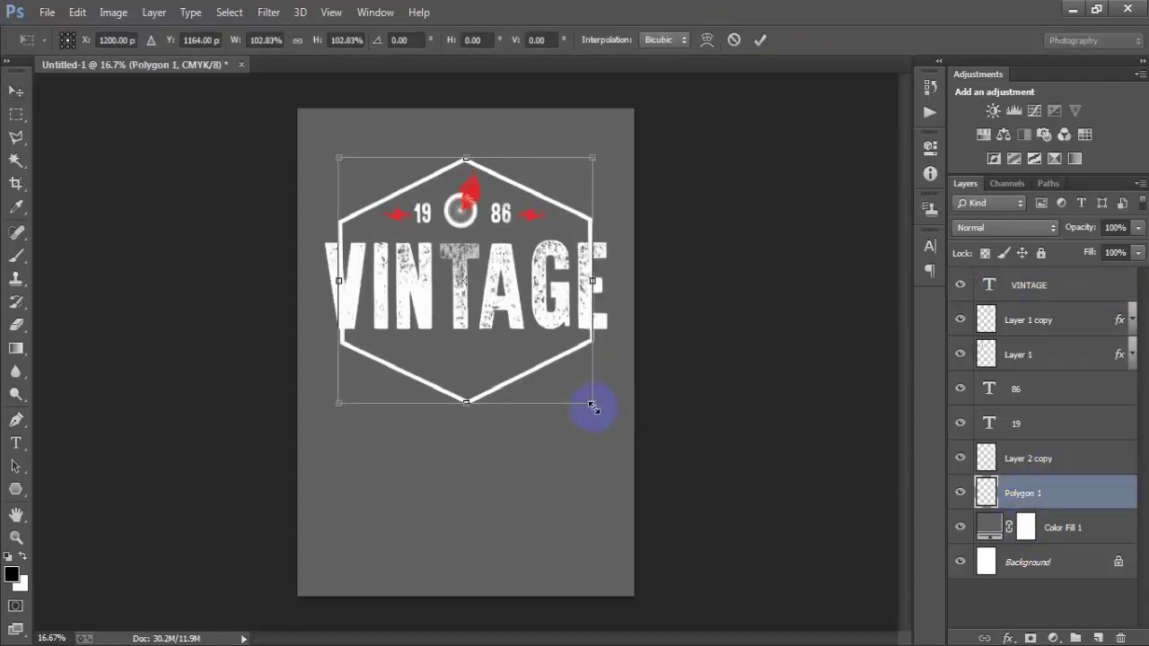
click(760, 39)
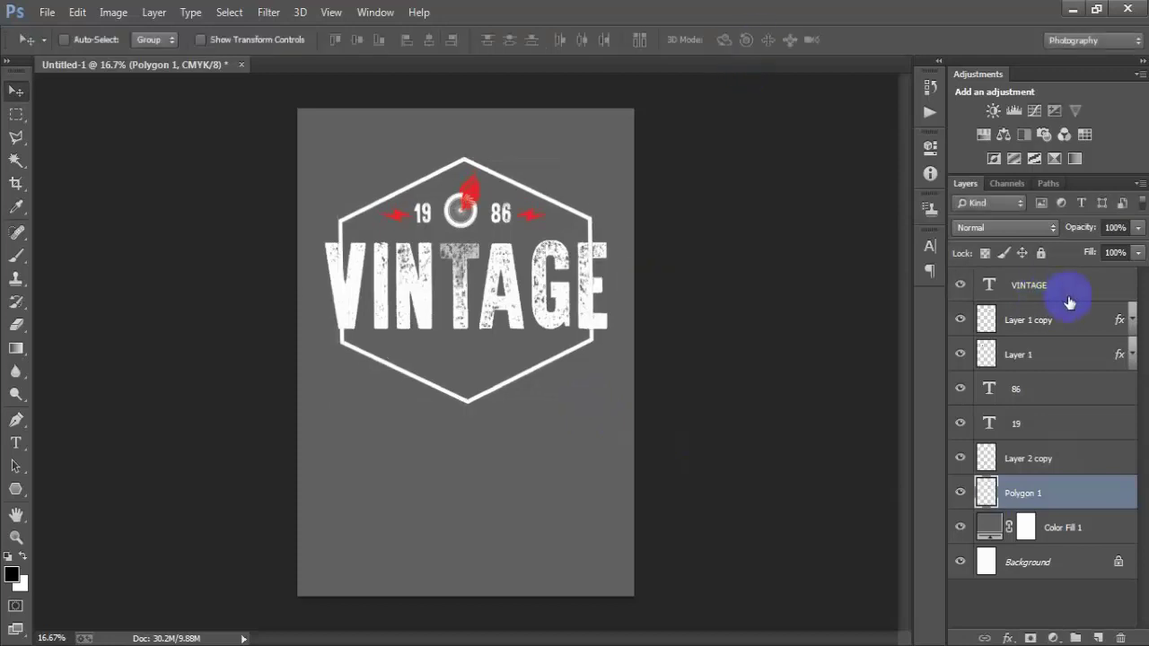
- Scale the "VINTAGE" text to about 102% and nudge it slightly up
click(1067, 294)
key(ctrl+t)
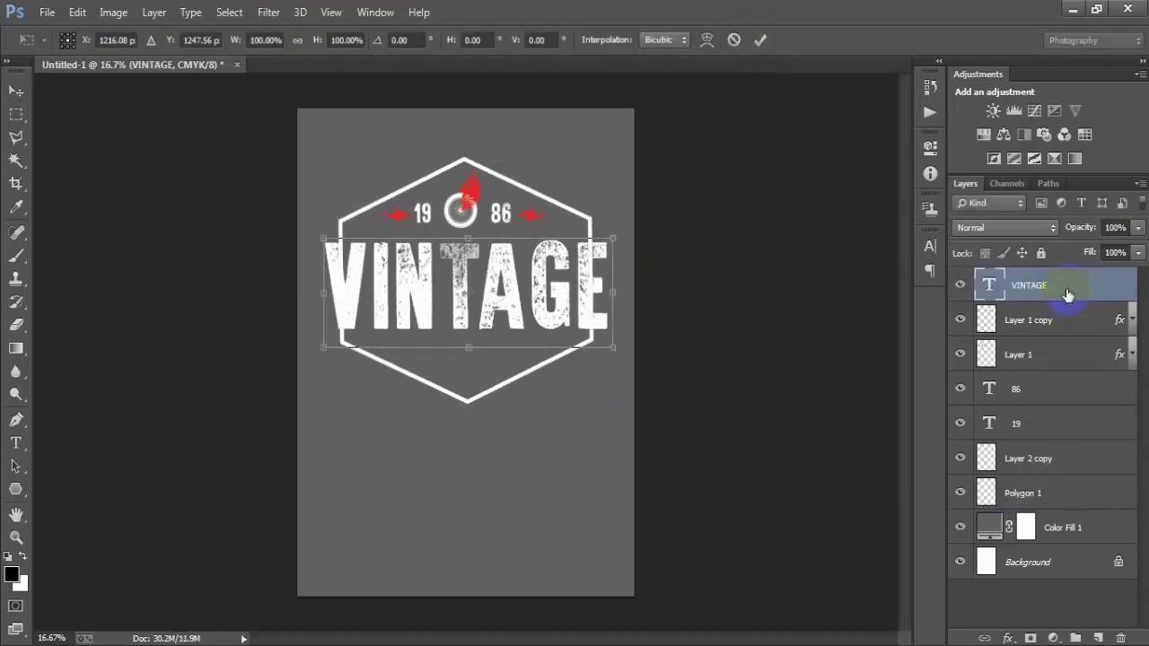
drag(617, 348, 621, 351)
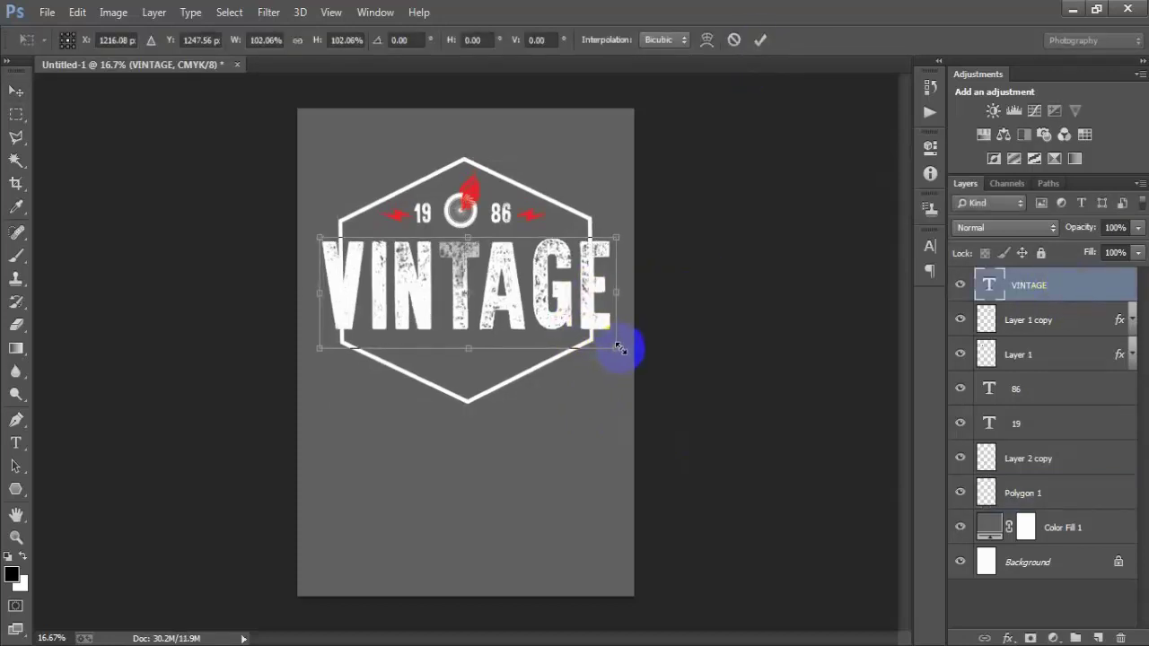
click(761, 40)
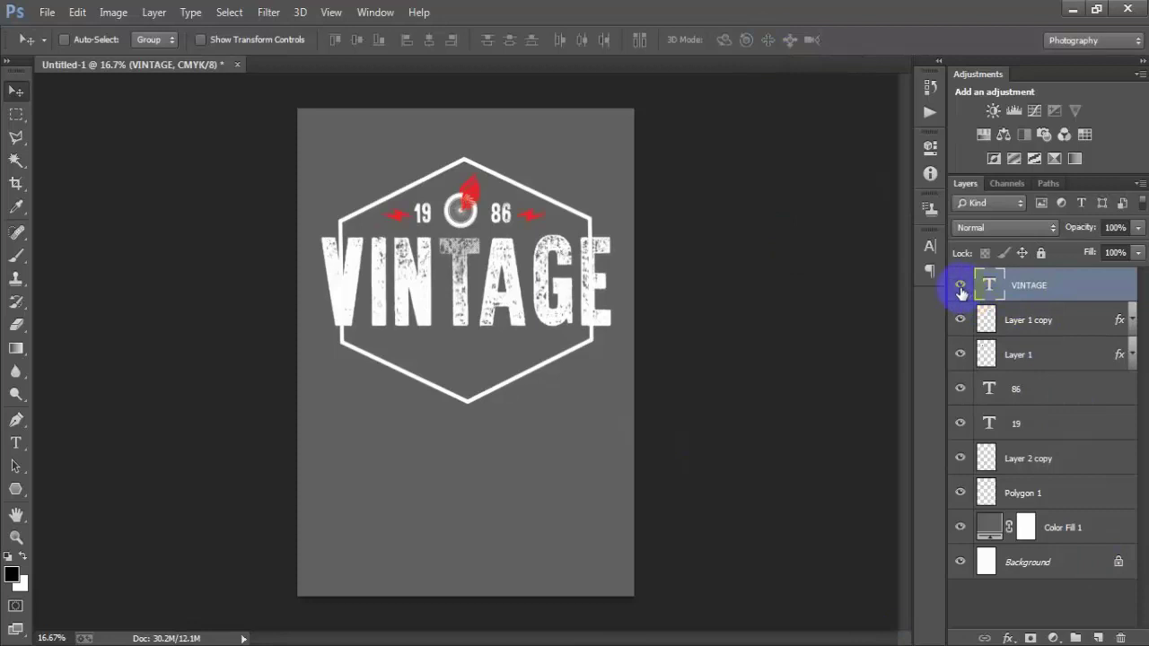
- Recolour the "VINTAGE" text bright red, with CMYK values 0, 95, 100 and 0
click(930, 245)
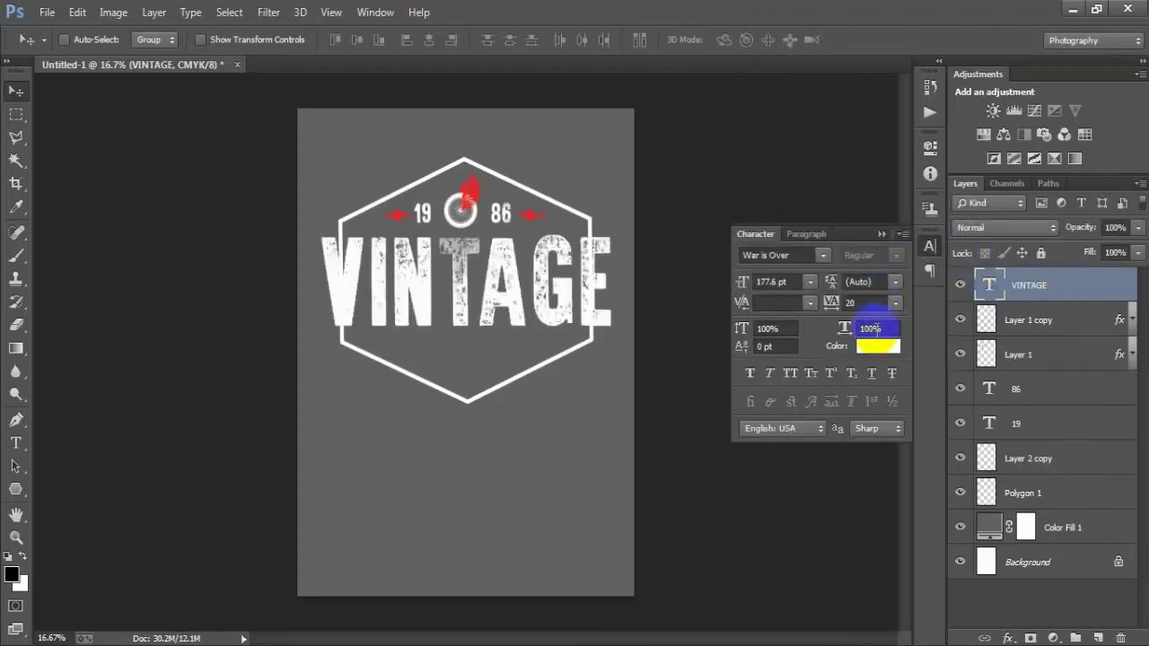
click(879, 346)
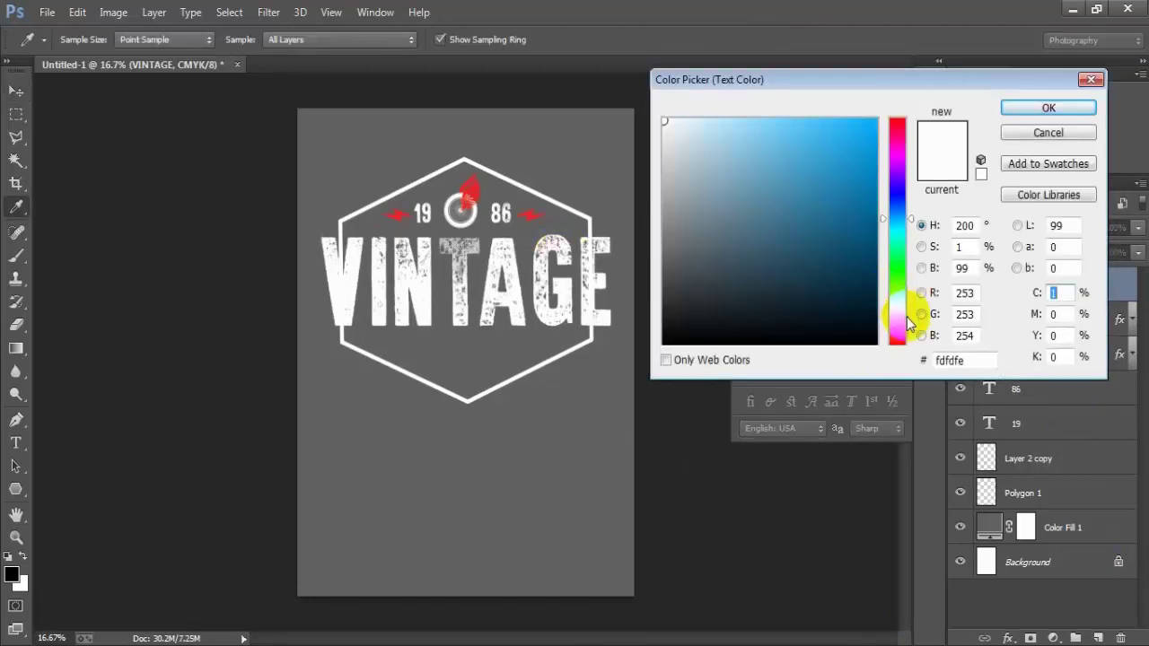
click(532, 211)
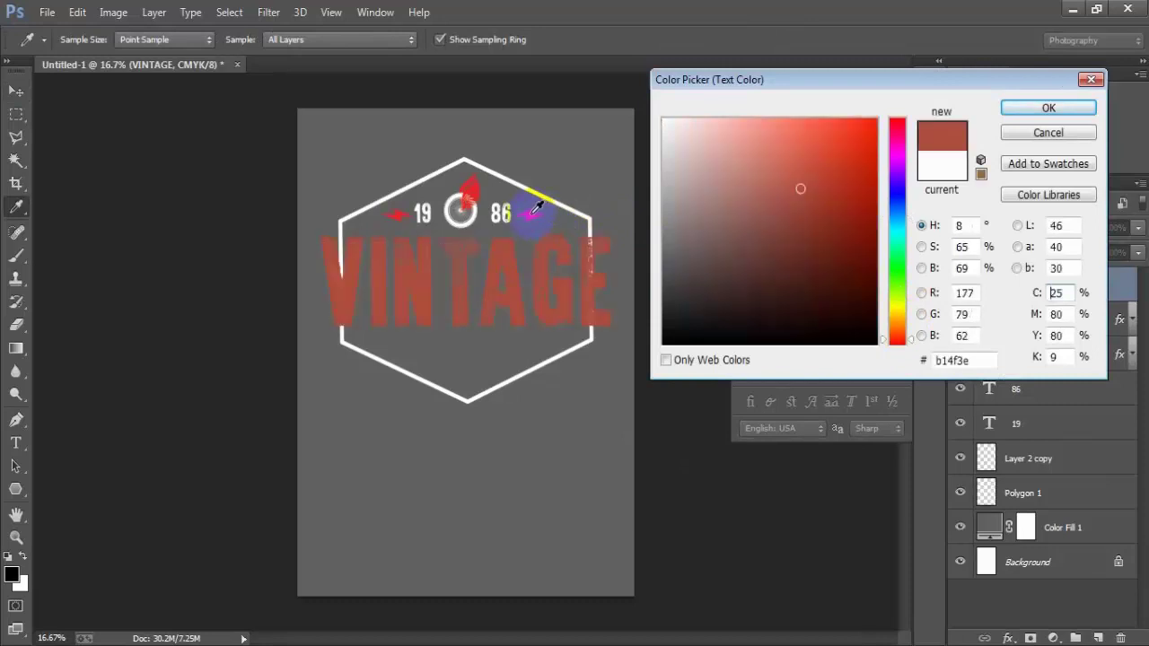
mouse_move(758, 189)
mouse_down()
mouse_move(803, 185)
mouse_move(934, 89)
mouse_up()
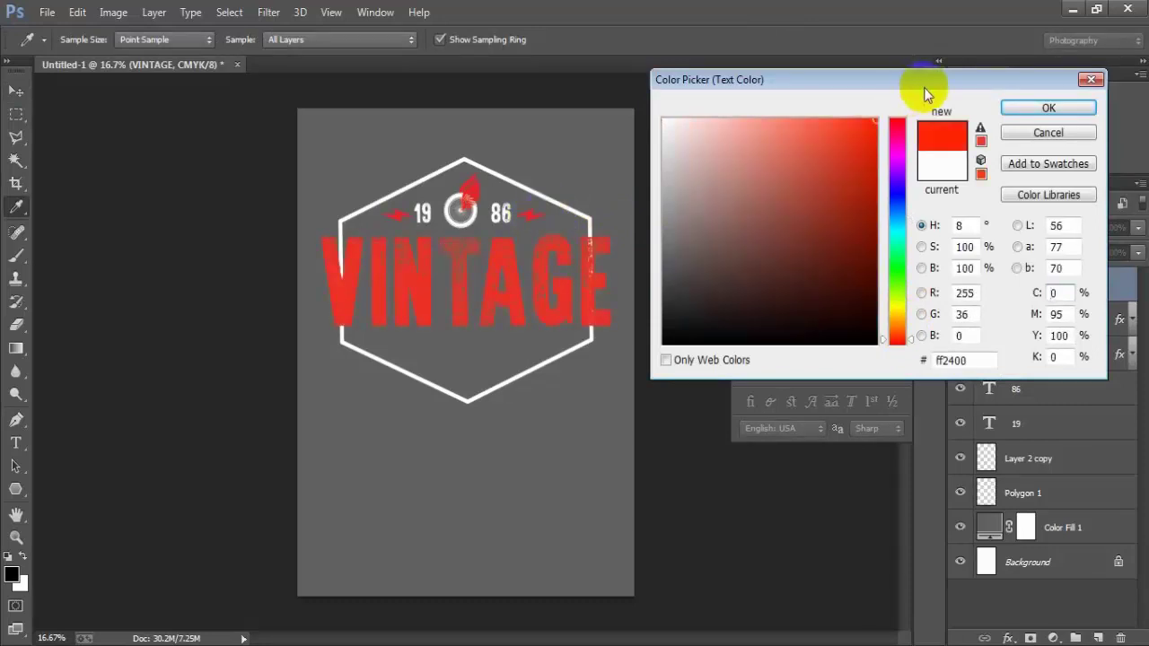
click(1020, 107)
click(930, 244)
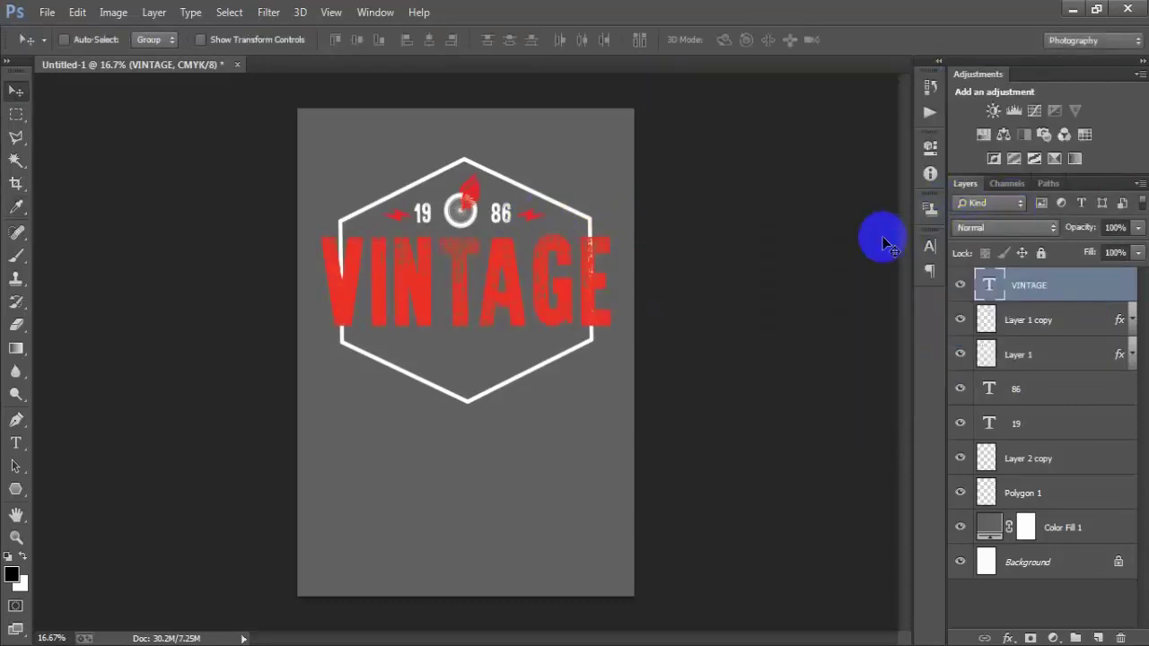
- Duplicate the red "VINTAGE" text as a white copy offset slightly up and to the left of the original
click(961, 285)
click(961, 285)
key(ctrl+j)
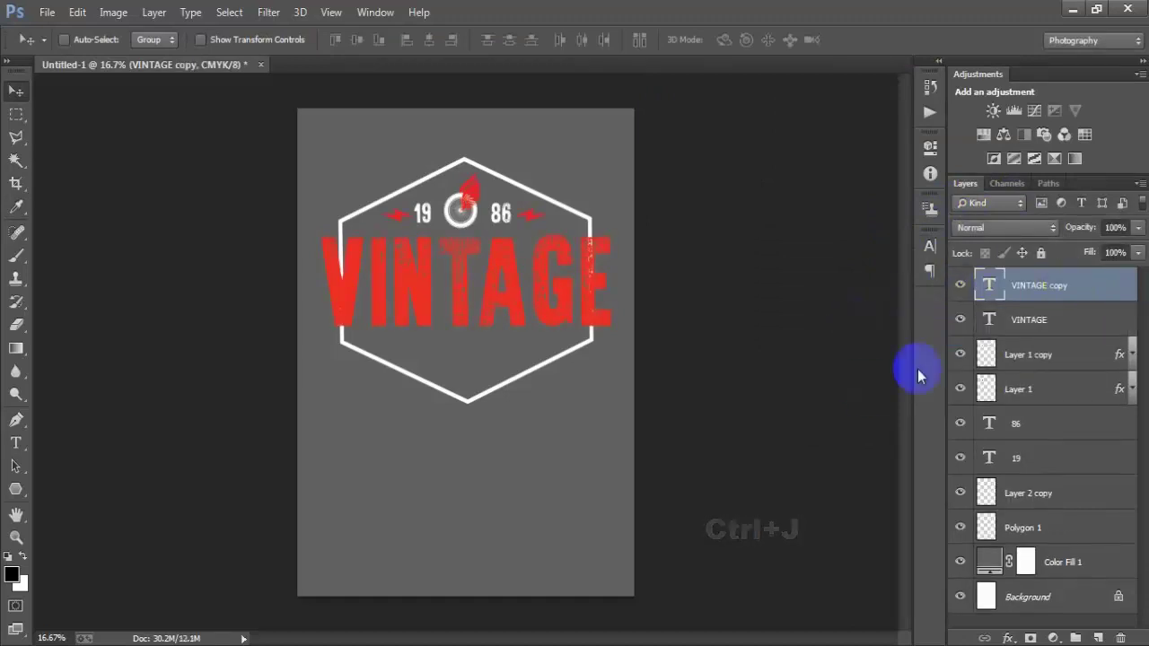
click(934, 245)
click(877, 351)
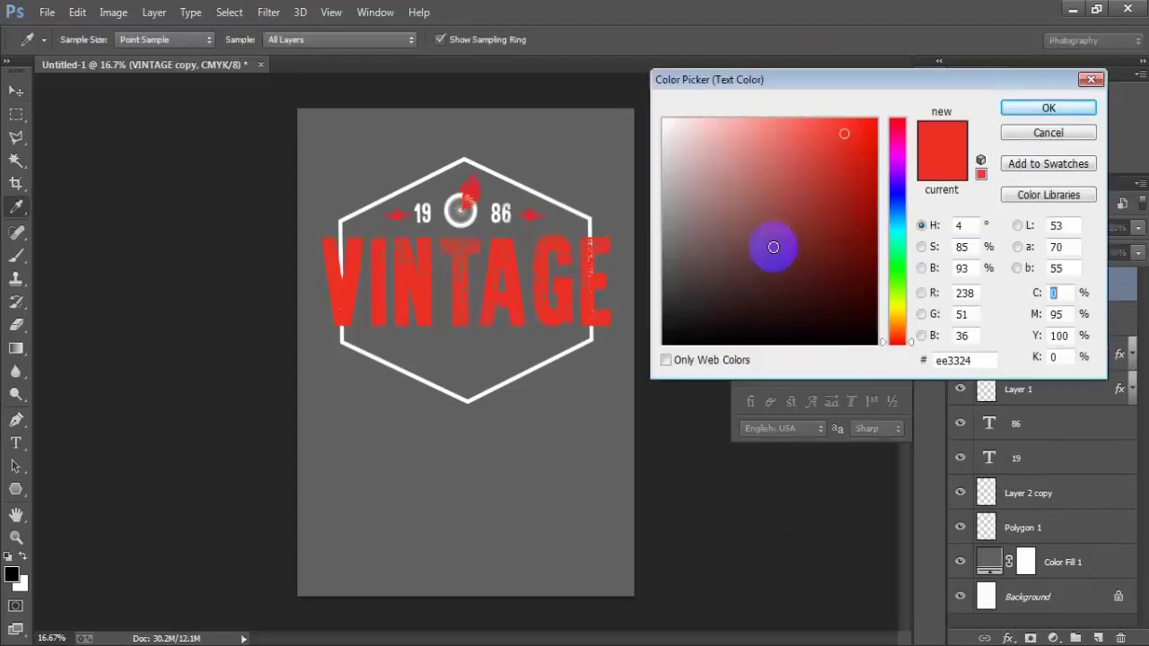
drag(773, 246, 587, 73)
click(1027, 107)
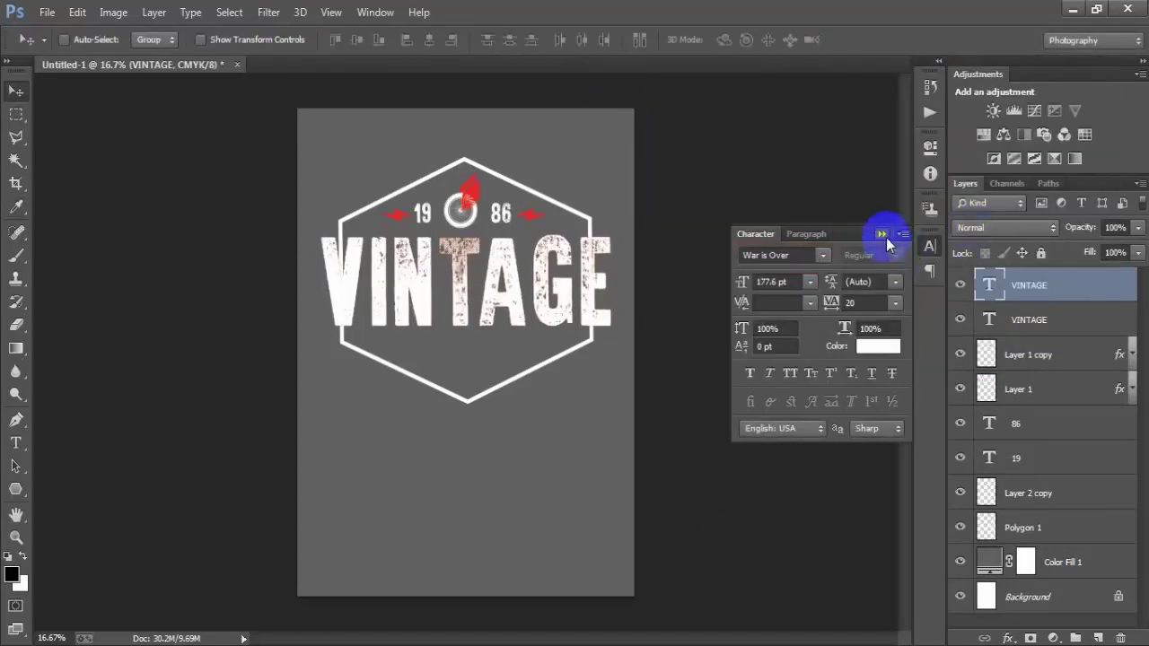
click(885, 238)
key(shift+Left)
key(shift+Left)
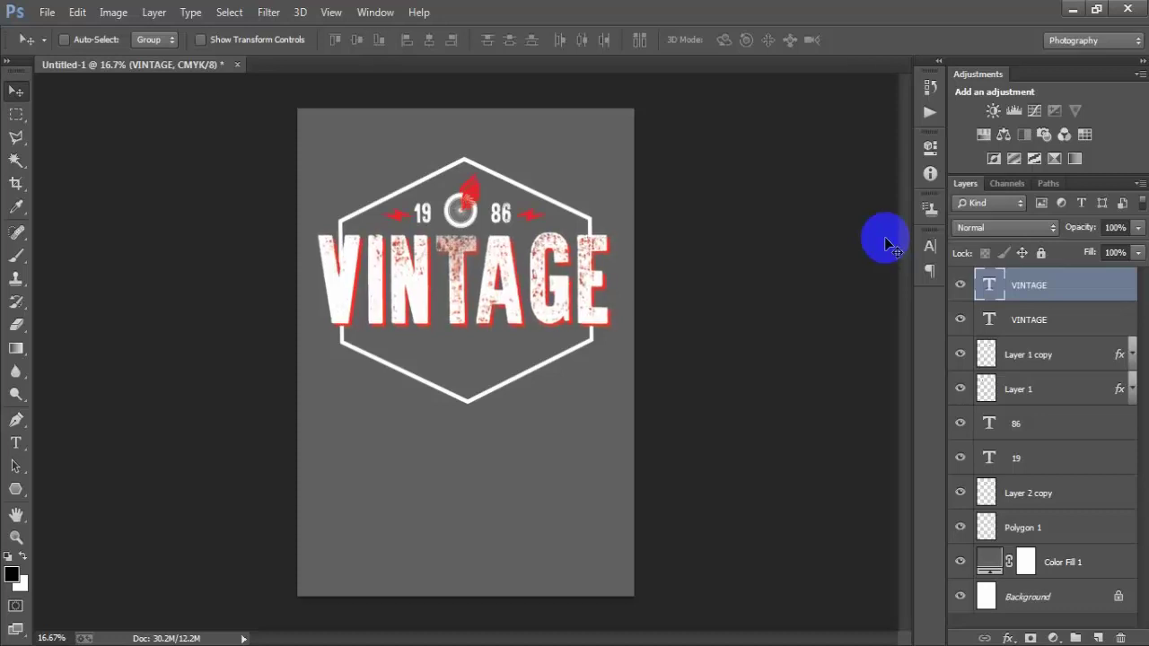
- Rasterize the lower, red "VINTAGE" text layer
click(1084, 316)
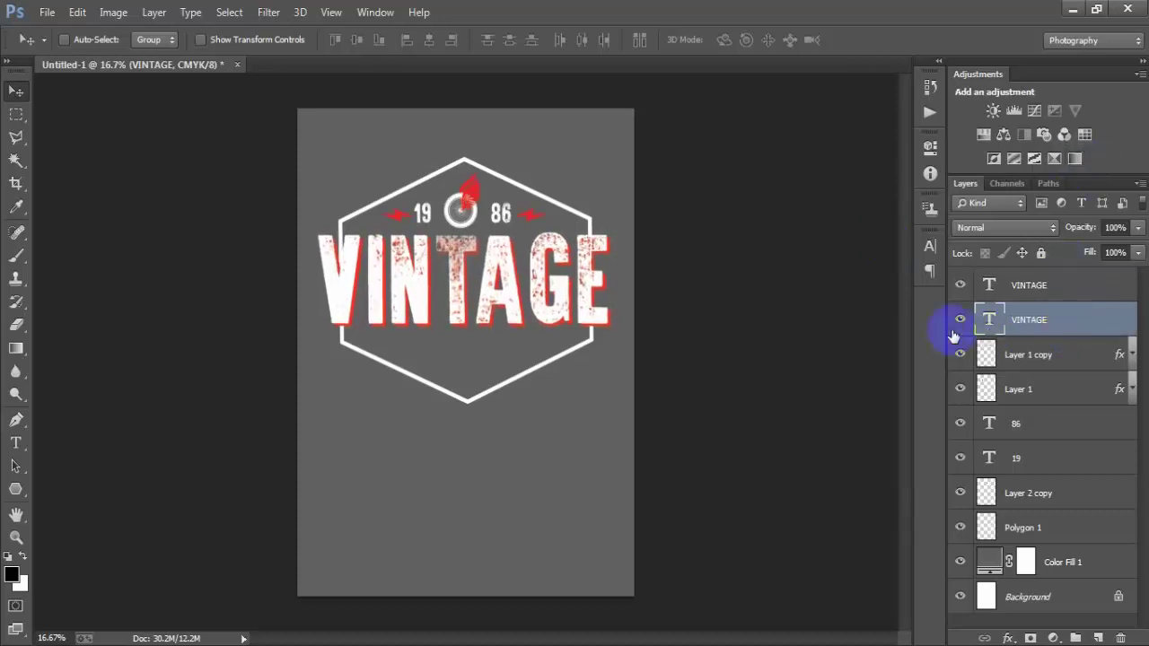
click(958, 323)
click(958, 322)
right_click(1097, 325)
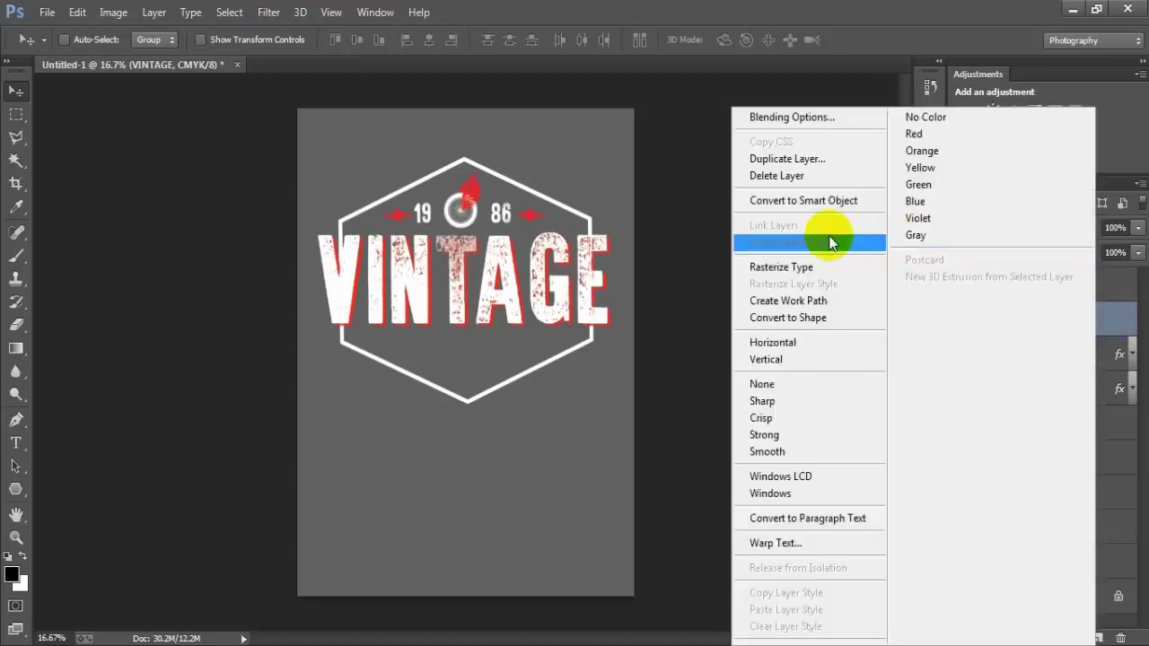
click(769, 264)
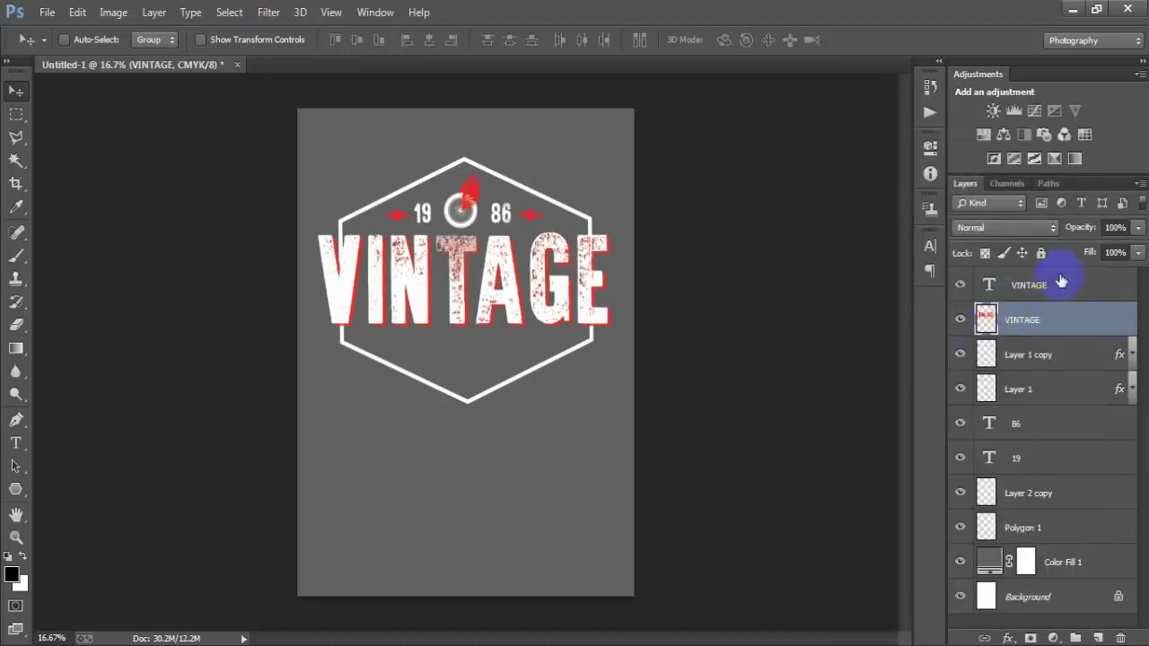
- Load the white "VINTAGE" lettering as a selection and expand it by 6 pixels
click(1032, 285)
click(959, 285)
click(959, 285)
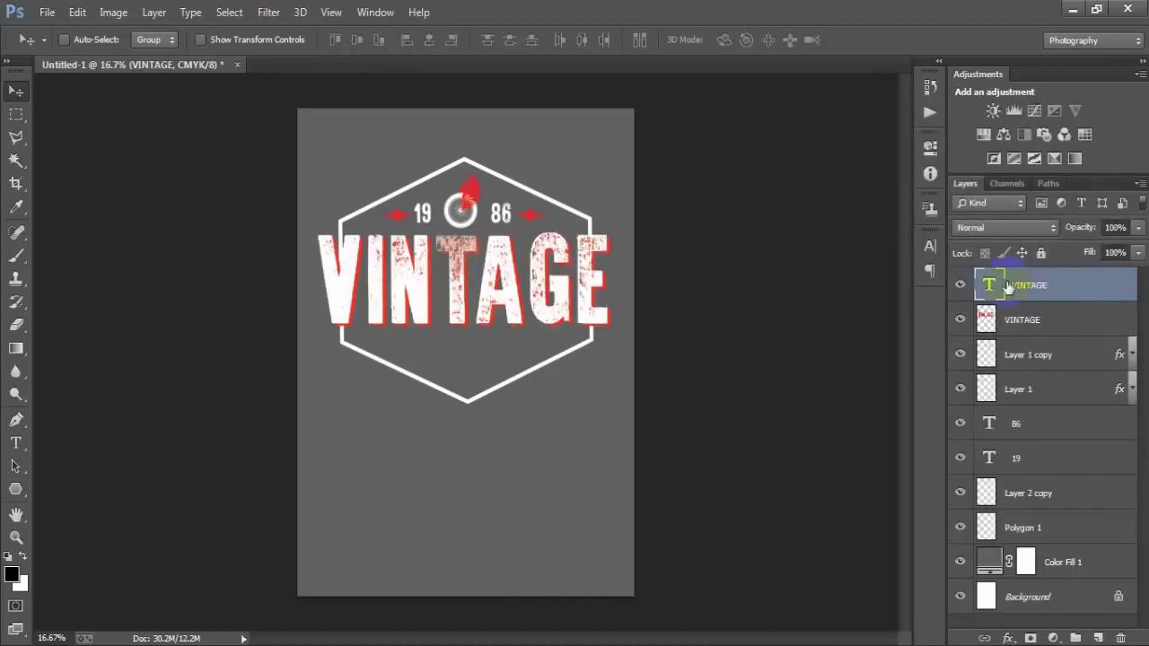
ctrl+click(989, 285)
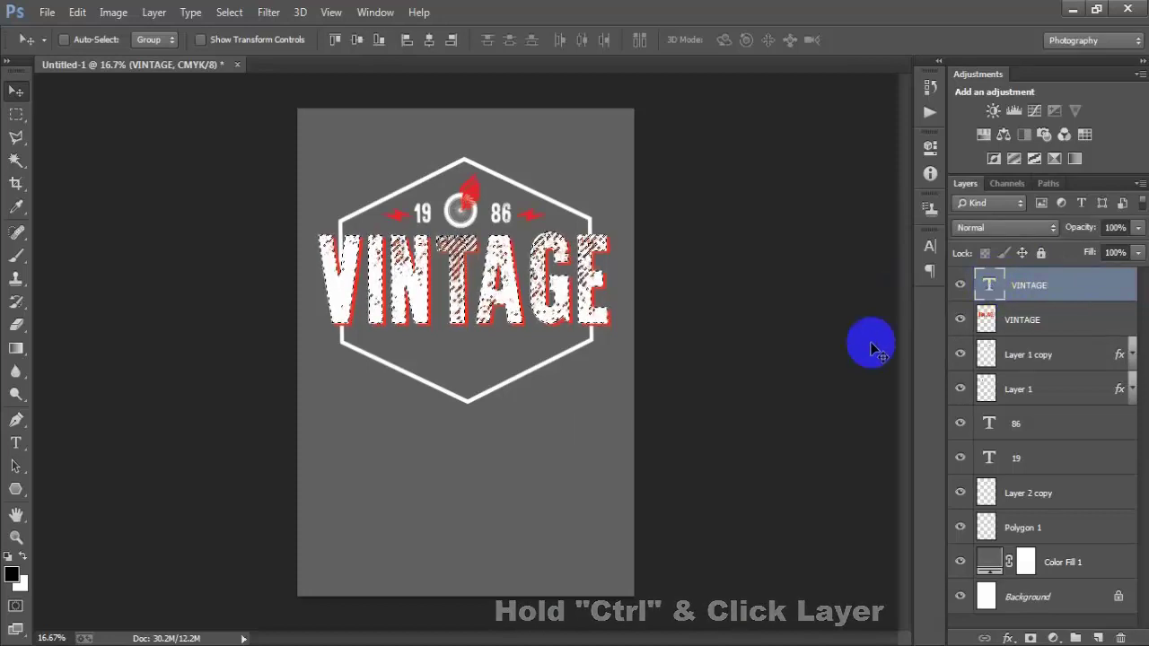
click(231, 22)
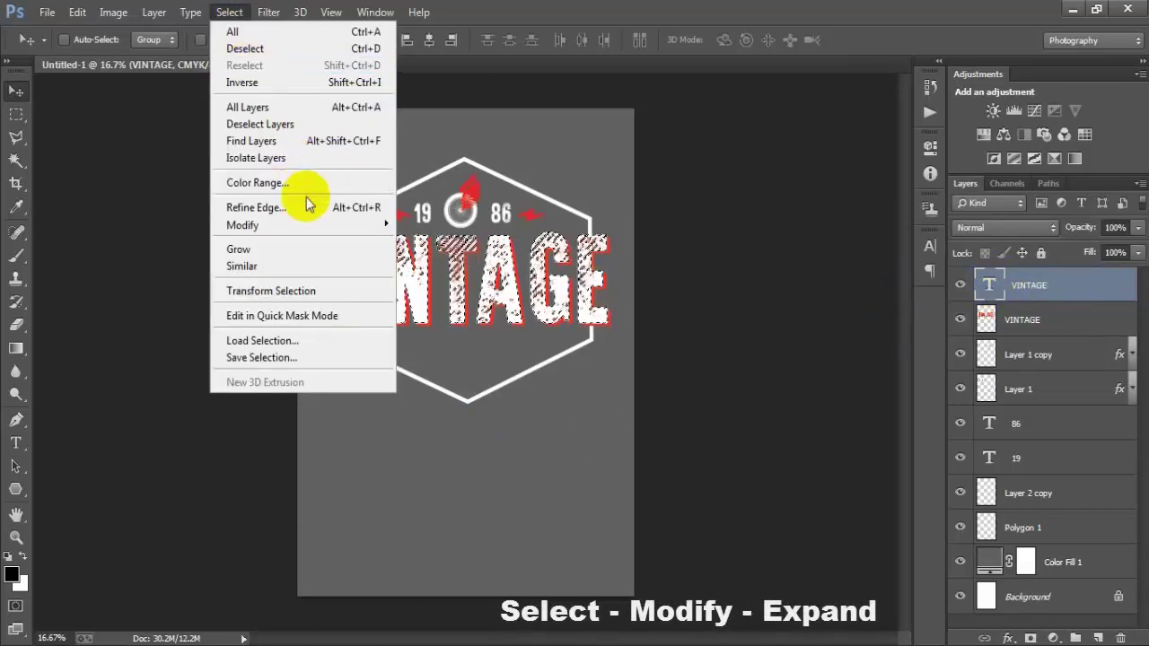
mouse_move(343, 230)
click(427, 257)
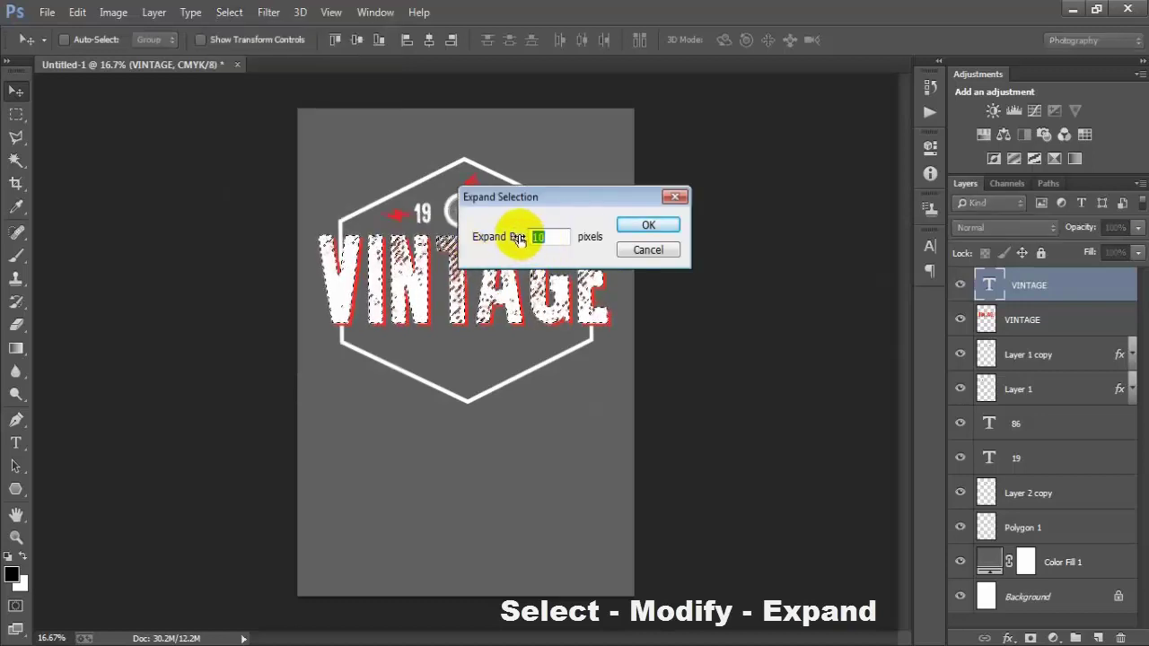
text(6)
click(650, 225)
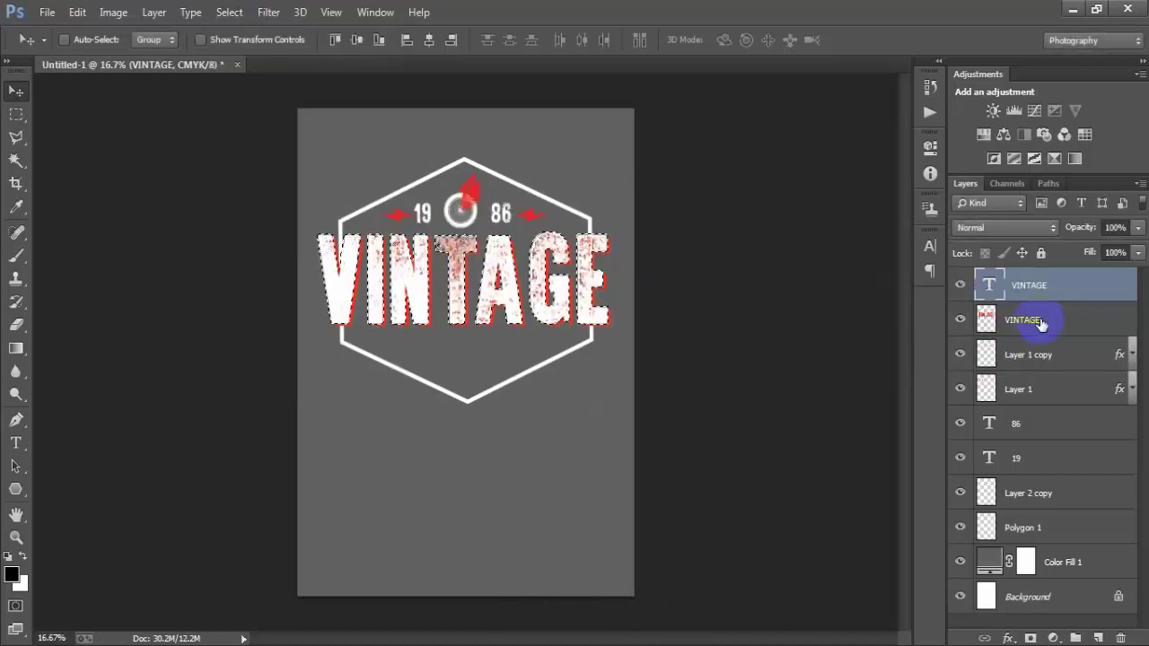
- Delete the selected area from the rasterized red "VINTAGE" layer and clear the selection
click(982, 320)
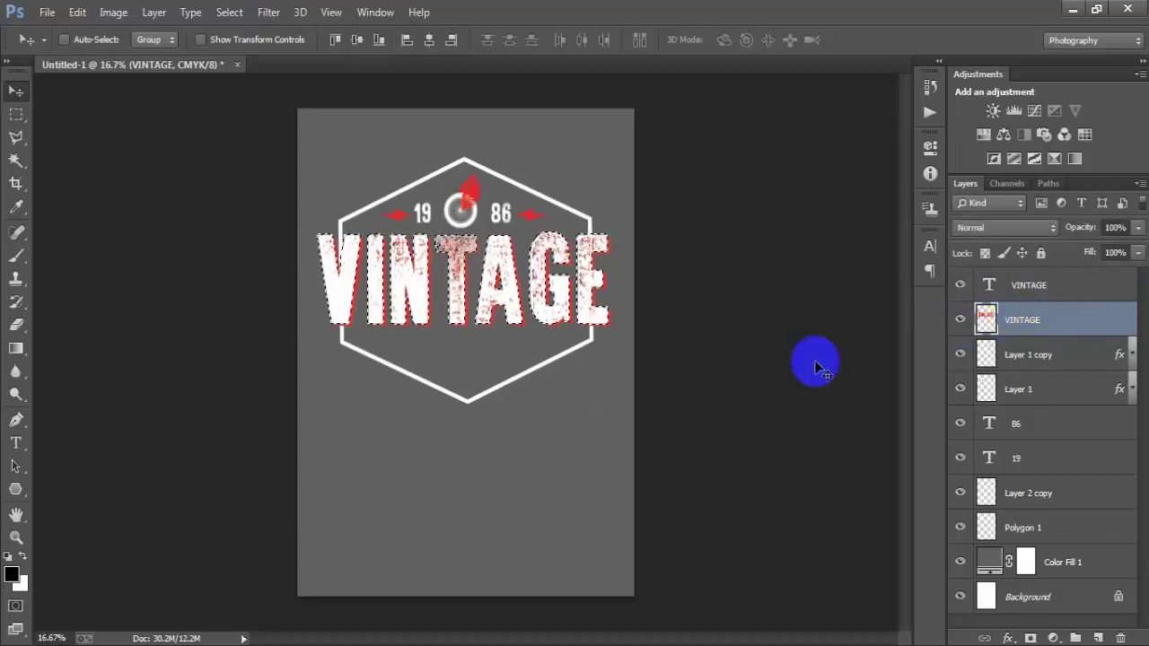
key(Delete)
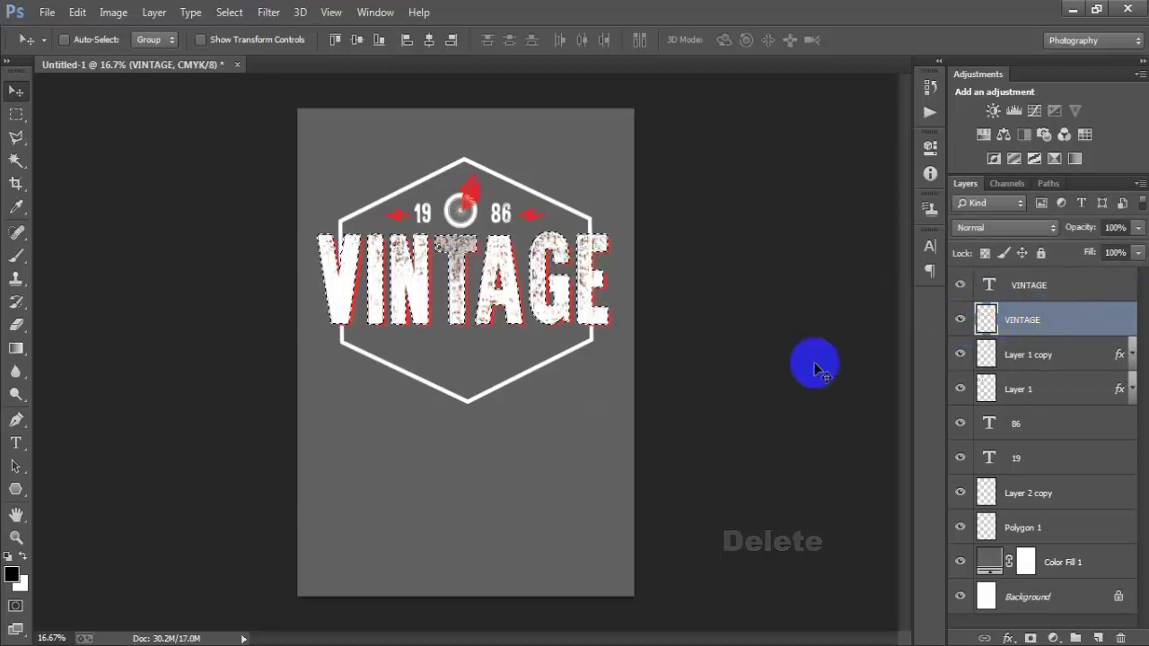
key(ctrl+d)
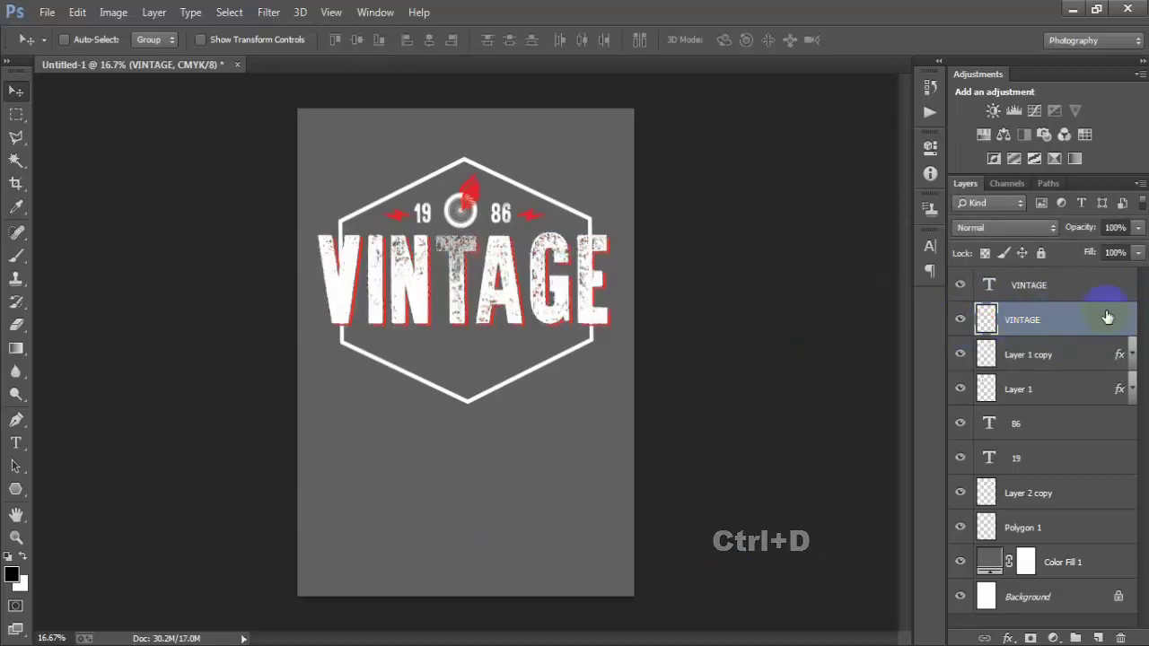
- Merge the white "VINTAGE" text with its red shadow layer into one layer
click(966, 293)
click(962, 287)
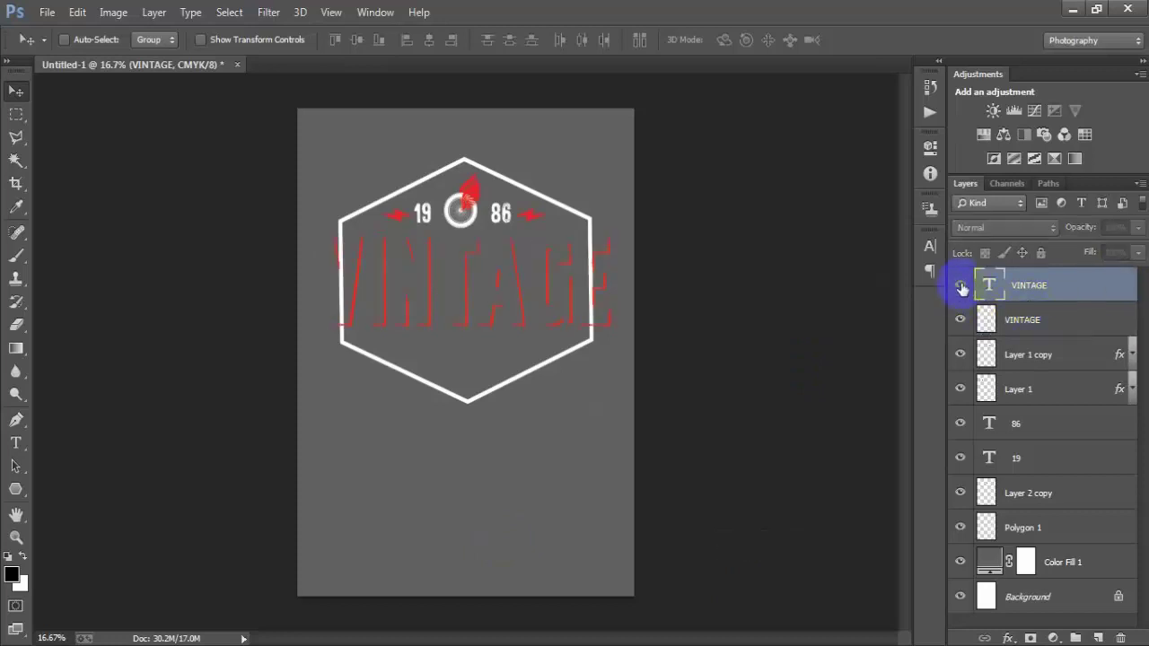
click(962, 287)
ctrl+click(1076, 319)
key(ctrl+e)
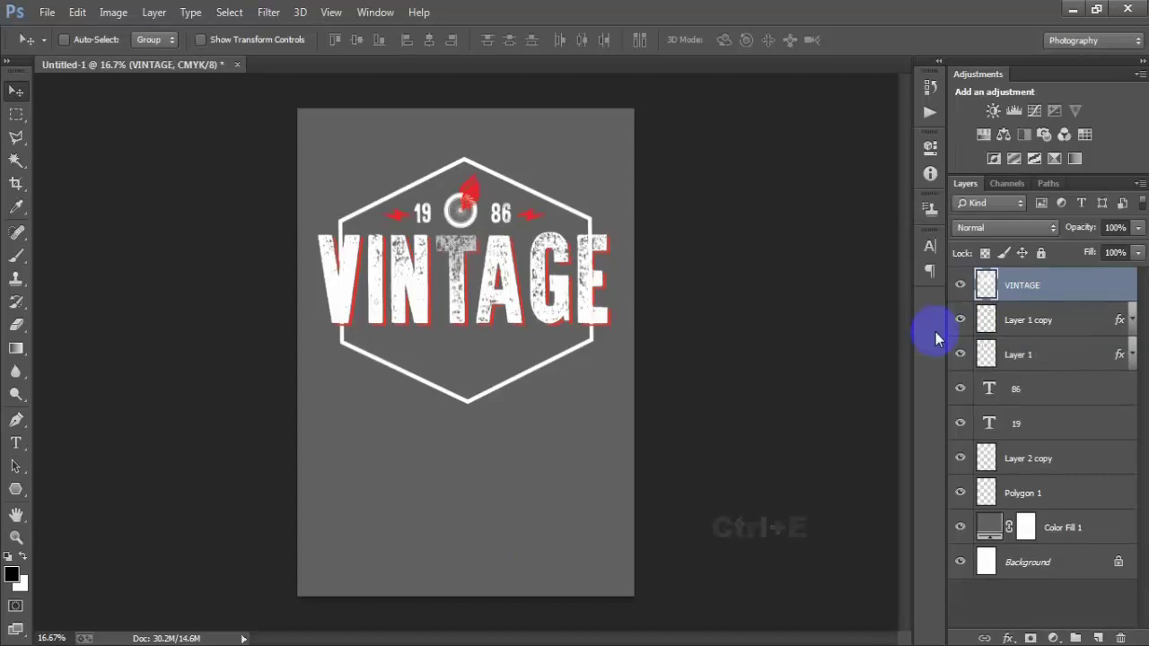
- Scale the merged "VINTAGE" layer down to about 99.1%
key(ctrl+t)
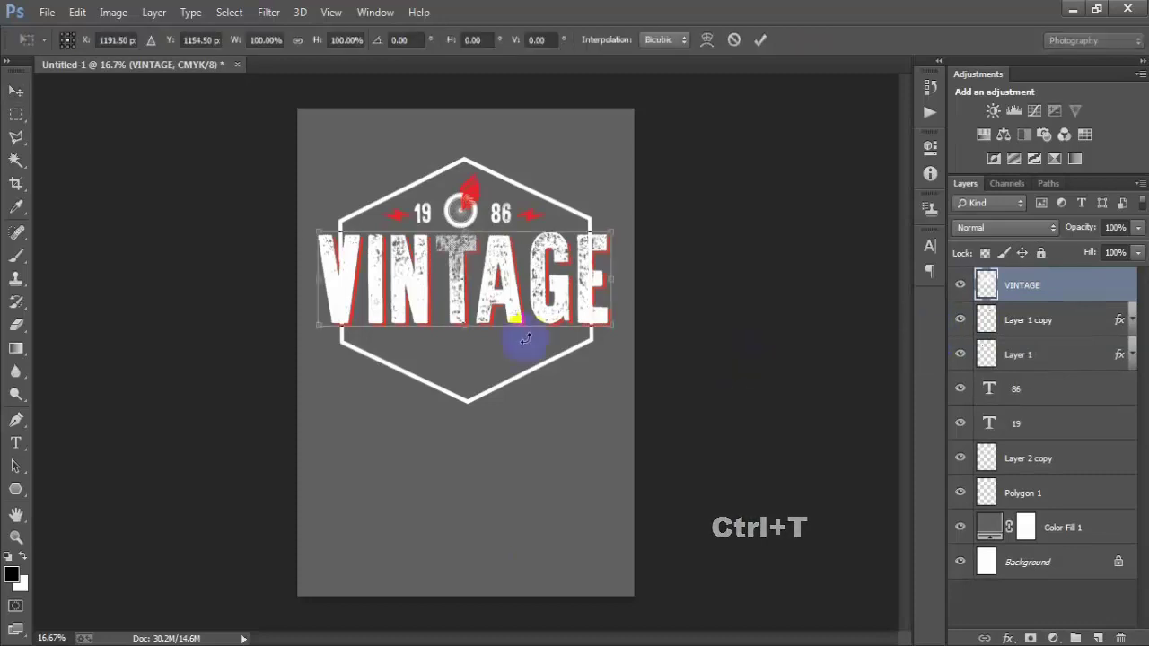
drag(316, 323, 320, 329)
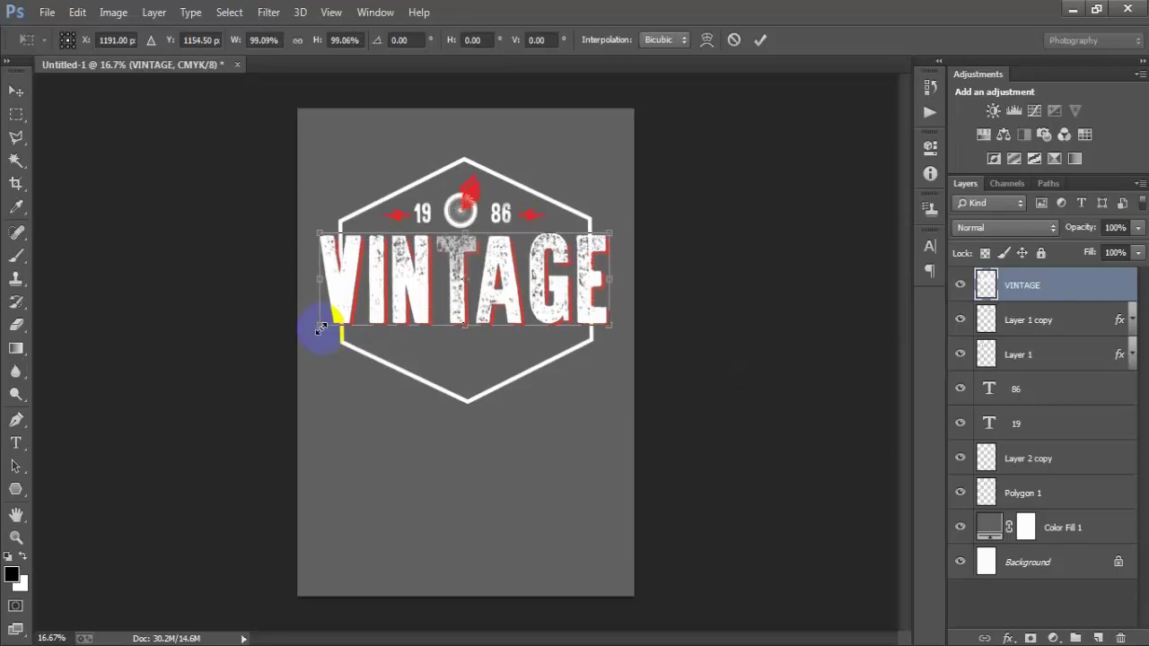
click(760, 41)
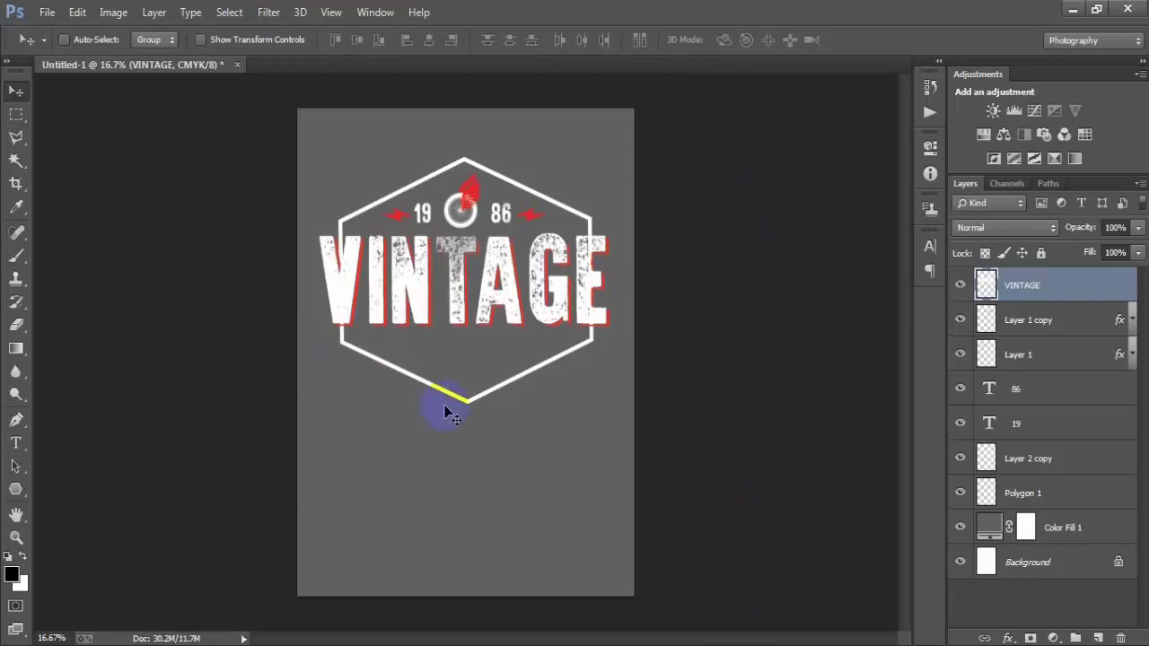
- Add white "GENUINE RIDERS" text in War is Over at 36 pt below the hexagon, on a new layer
click(1098, 639)
click(16, 443)
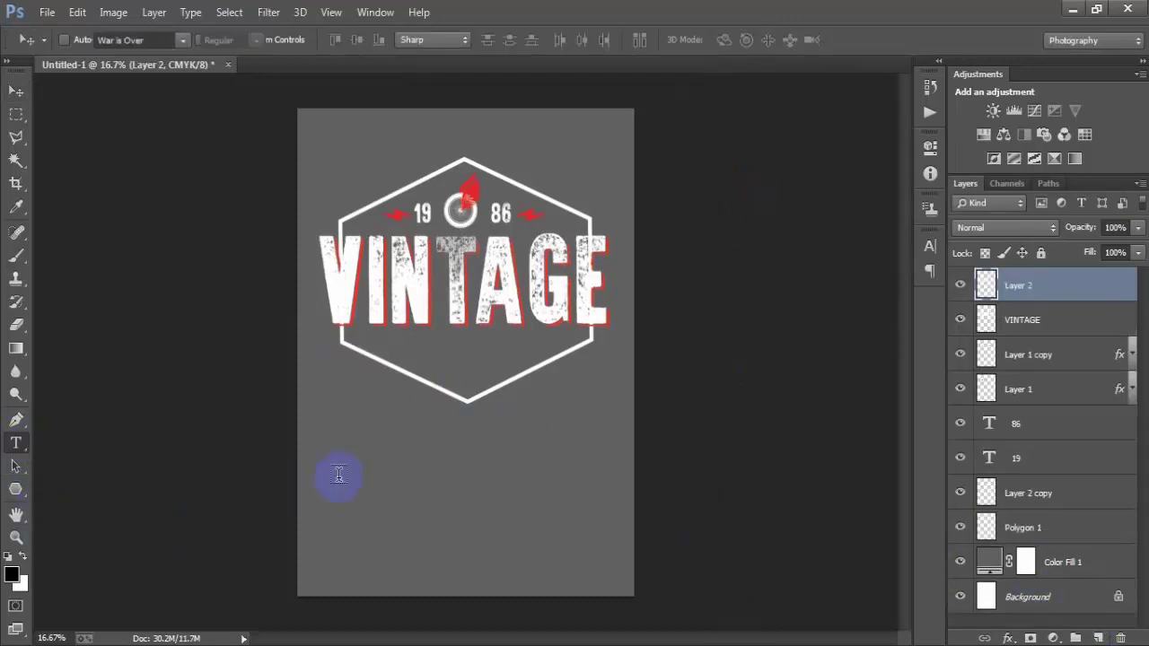
click(435, 469)
text(GENUINE RIDERS)
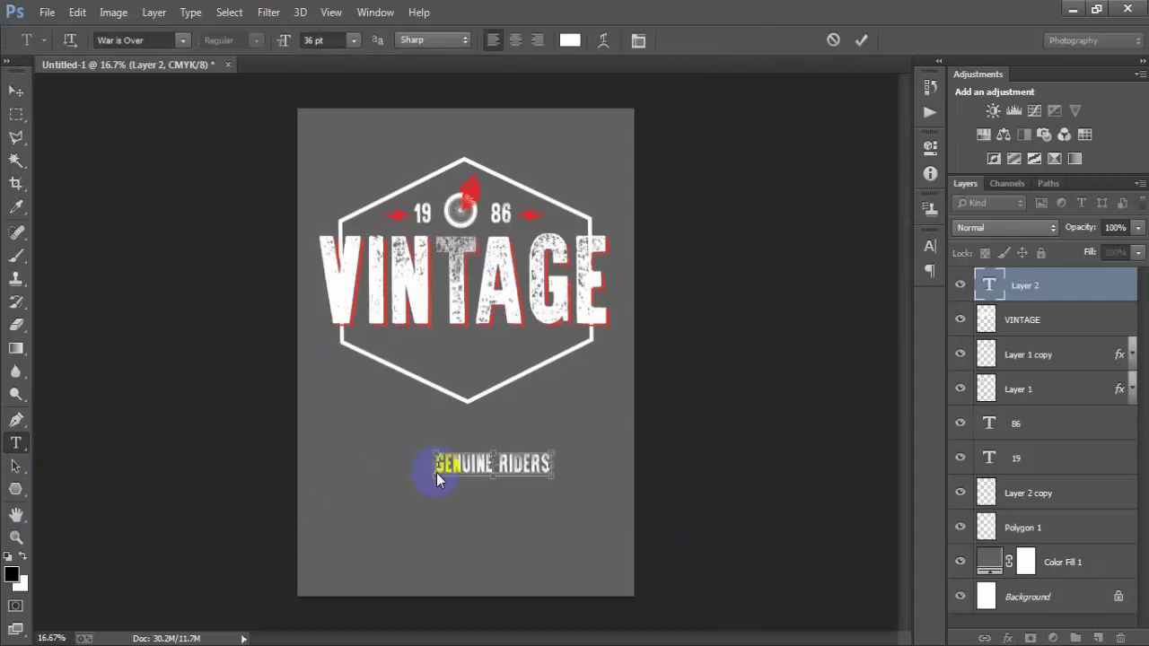
click(862, 41)
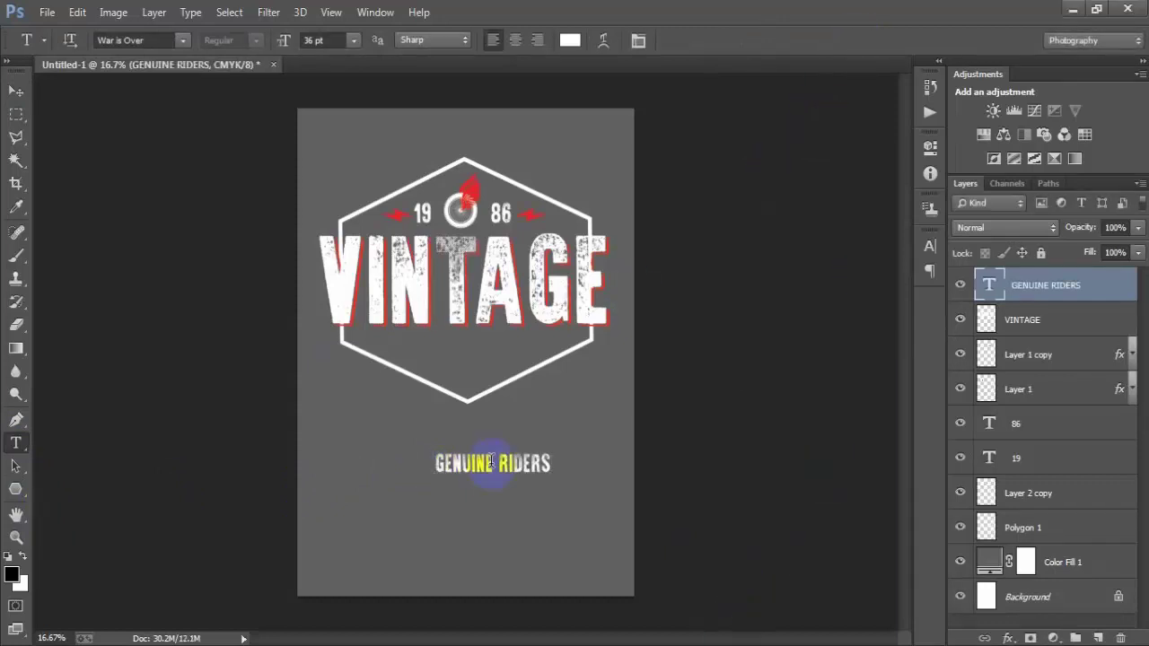
- Move the "GENUINE RIDERS" text inside the hexagon, centred just beneath "VINTAGE"
click(16, 91)
drag(490, 459, 463, 342)
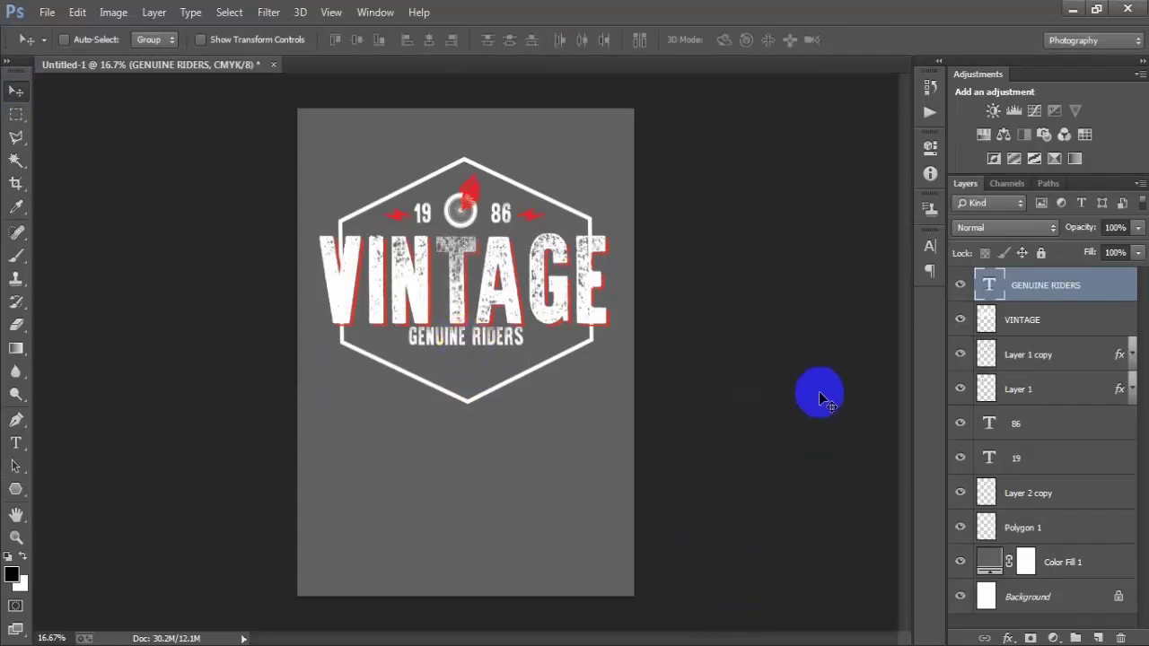
key(Down)
key(Down)
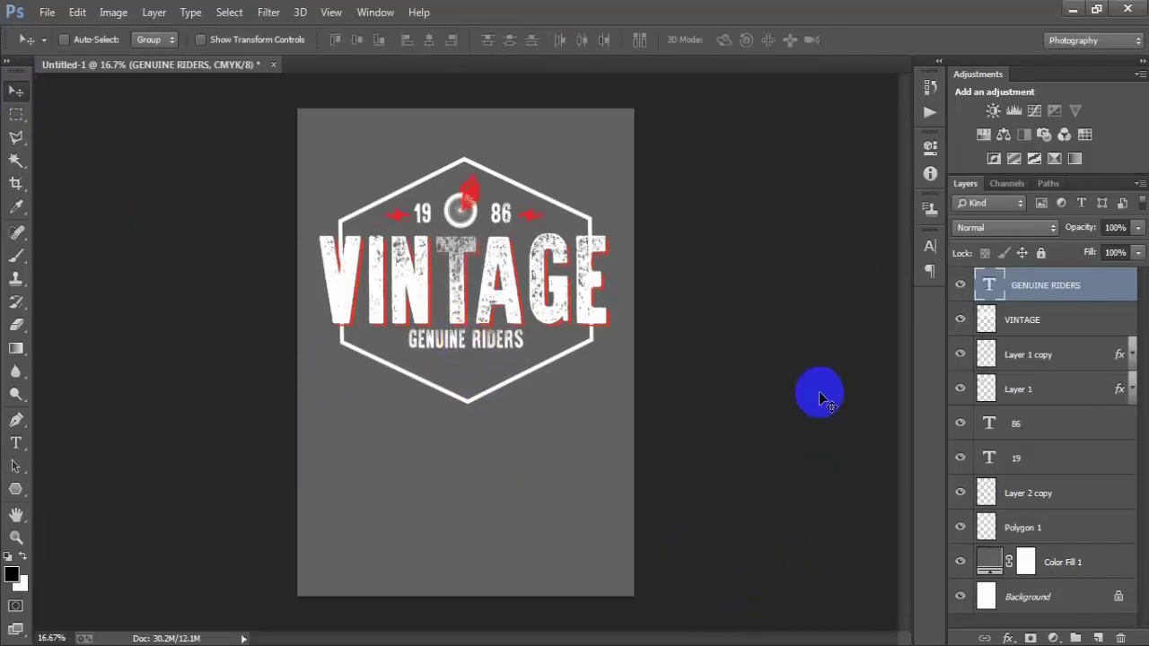
- Scale the "GENUINE RIDERS" text up slightly
key(ctrl+t)
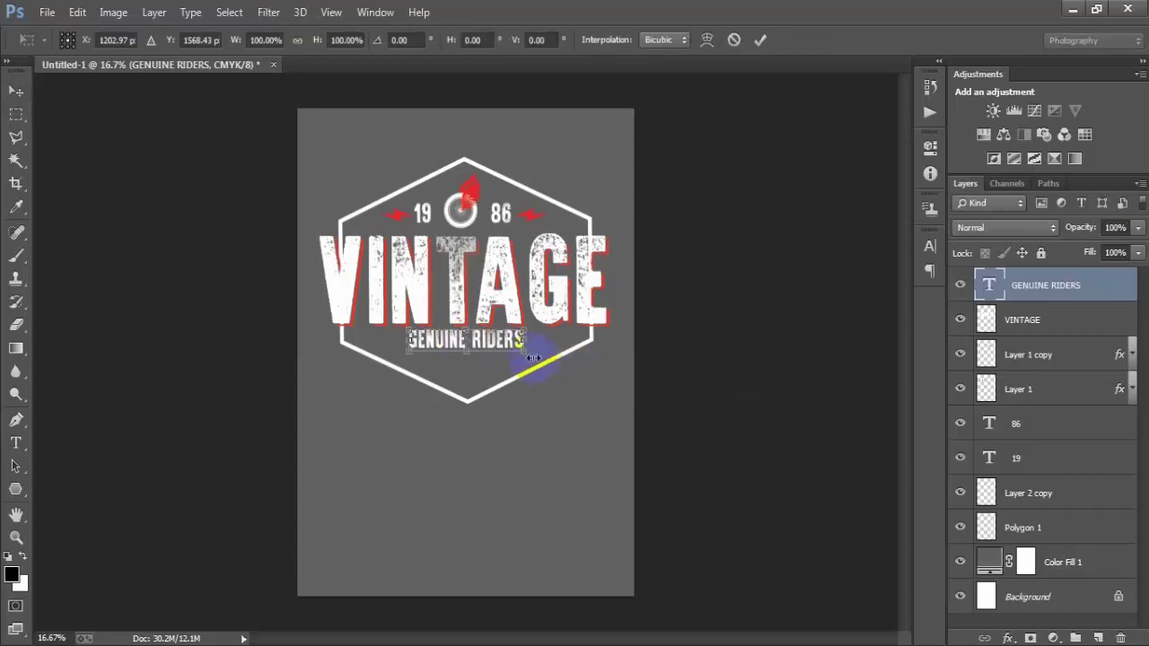
drag(528, 353, 524, 351)
click(760, 43)
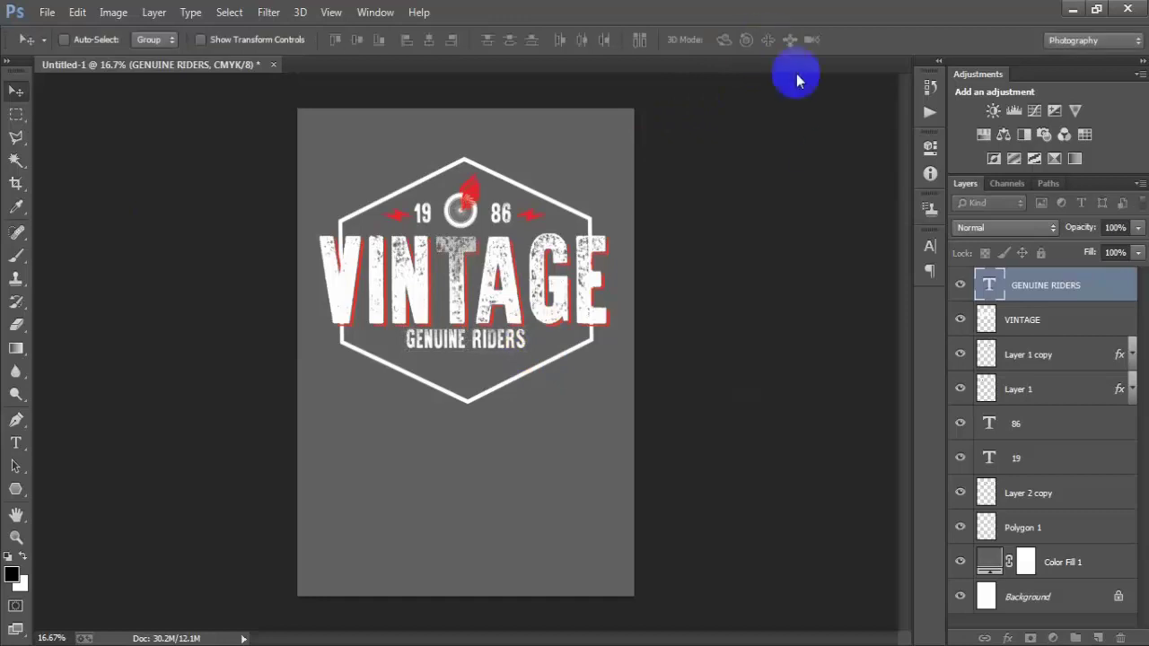
shift+click(1041, 325)
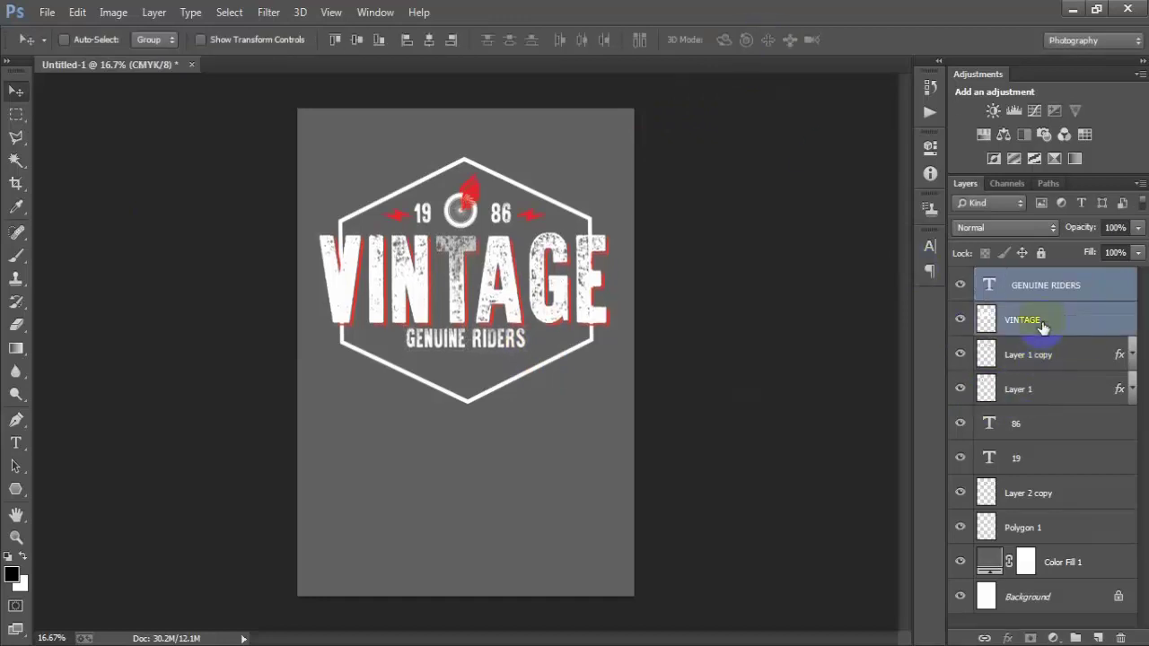
click(1056, 295)
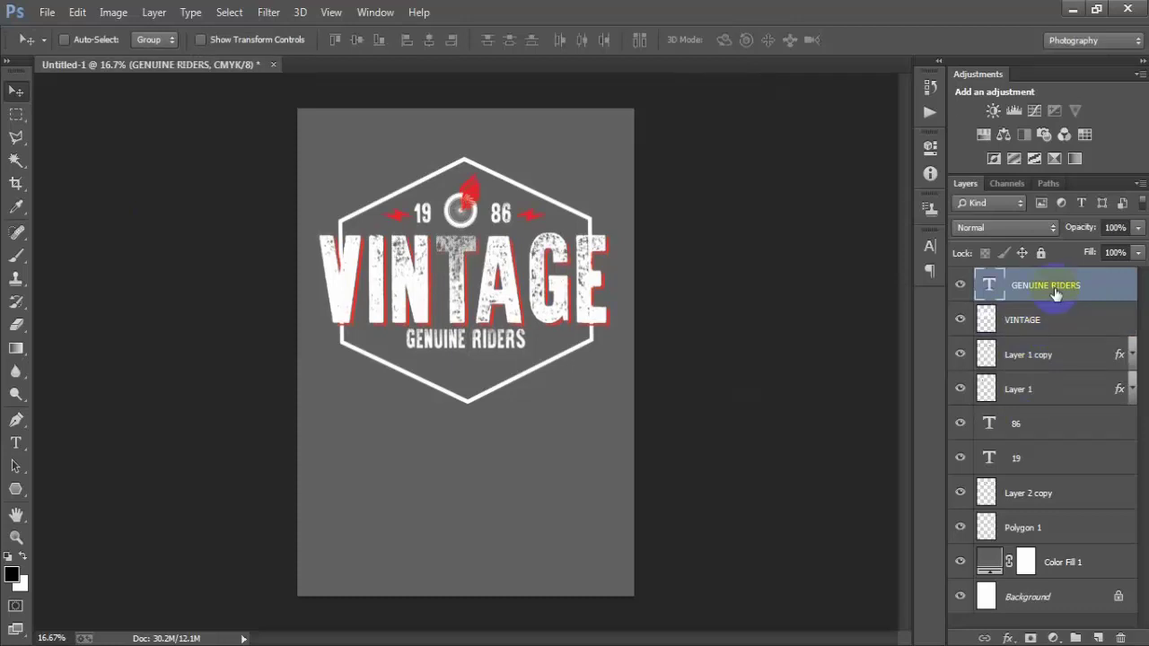
ctrl+click(1041, 605)
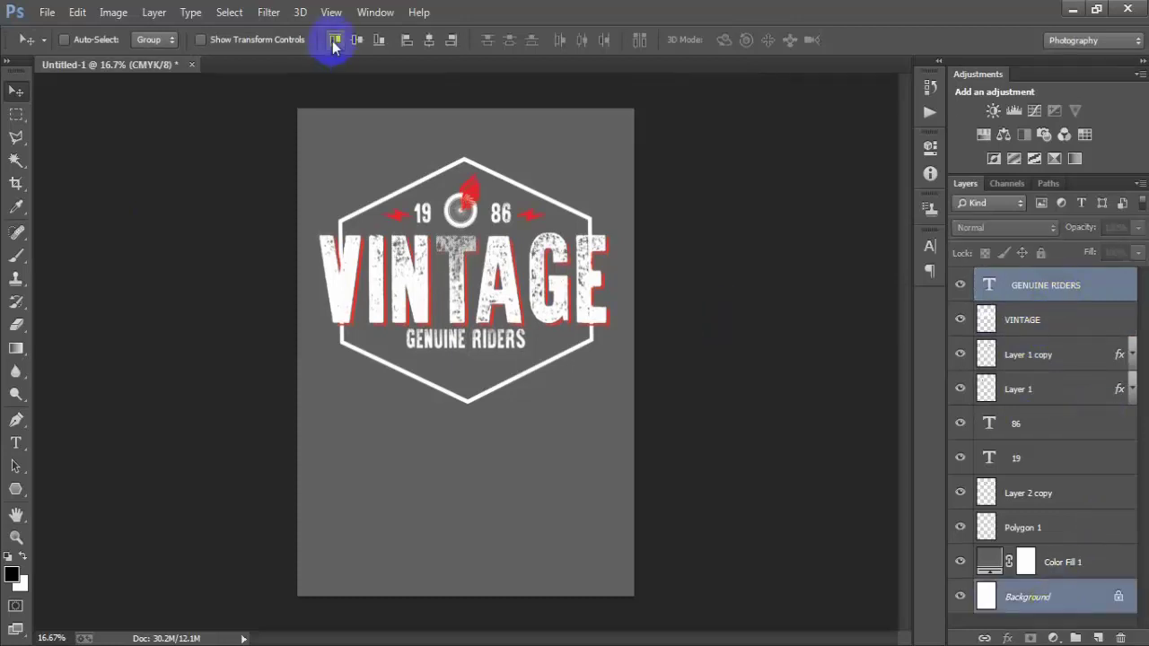
- Duplicate the "GENUINE RIDERS" text layer and shift the copy straight down to sit directly beneath the original line
click(1040, 289)
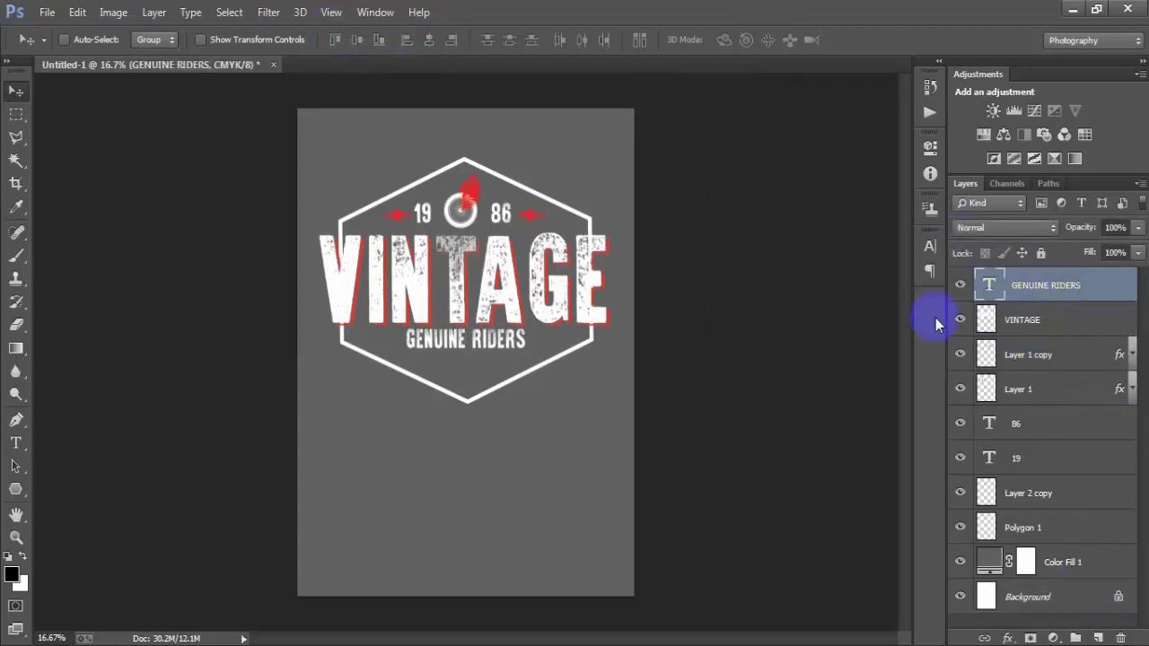
key(ctrl+j)
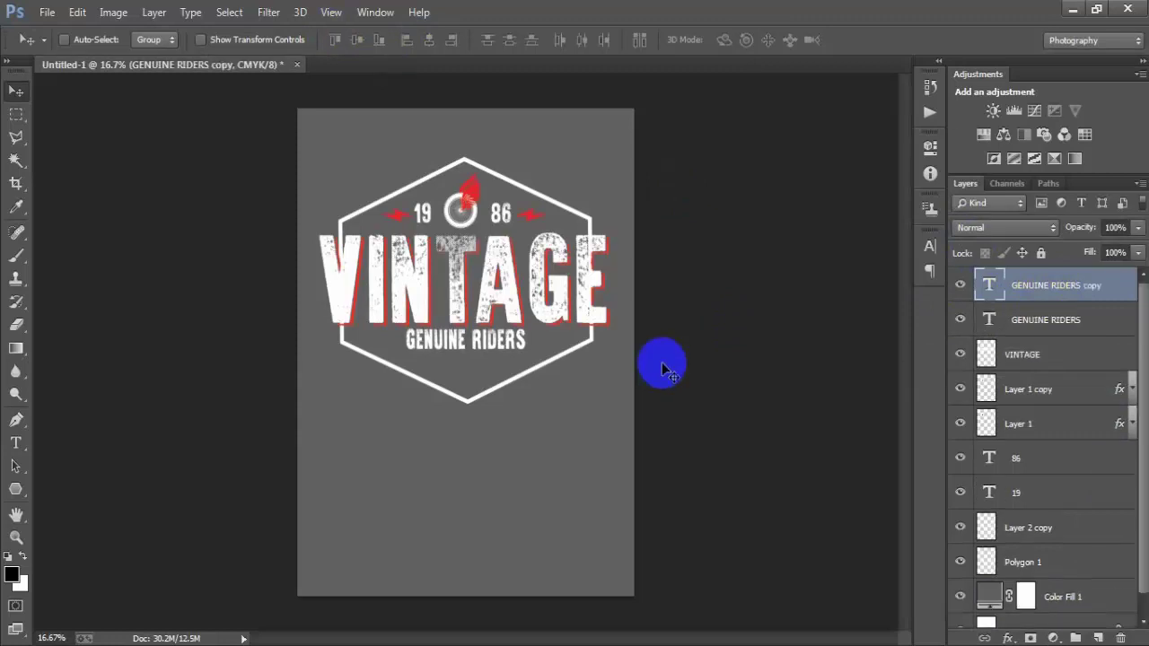
key(shift+Down)
key(shift+Down)
key(shift+Down)
key(shift+Down)
key(shift+Down)
key(shift+Down)
key(shift+Down)
key(shift+Down)
key(shift+Down)
key(shift+Down)
key(shift+Down)
key(shift+Down)
key(shift+Down)
key(shift+Down)
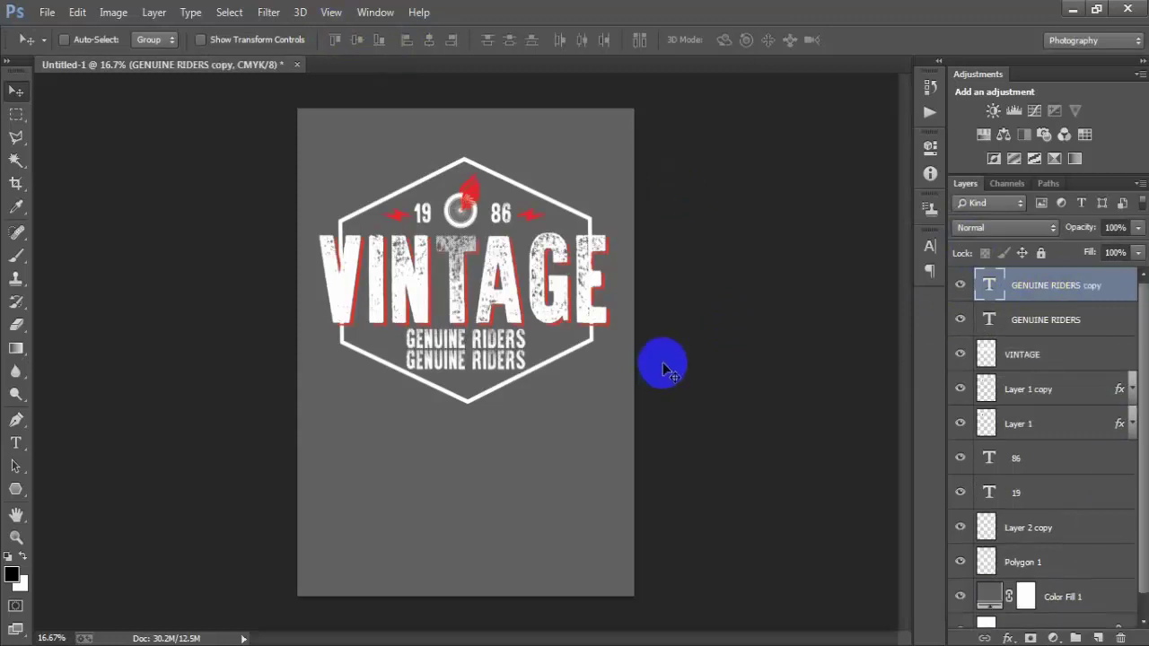
- Replace the duplicated line's wording with "CUSTOM MOTORS"
key(t)
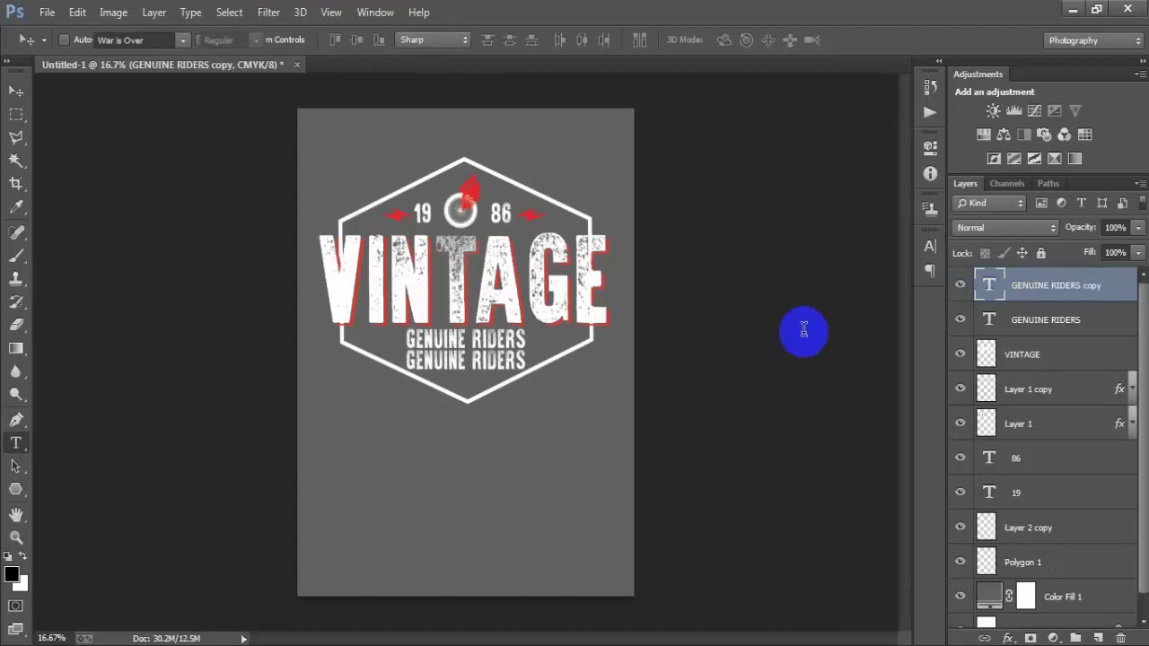
key(Return)
text(CUSTOM MOTORS)
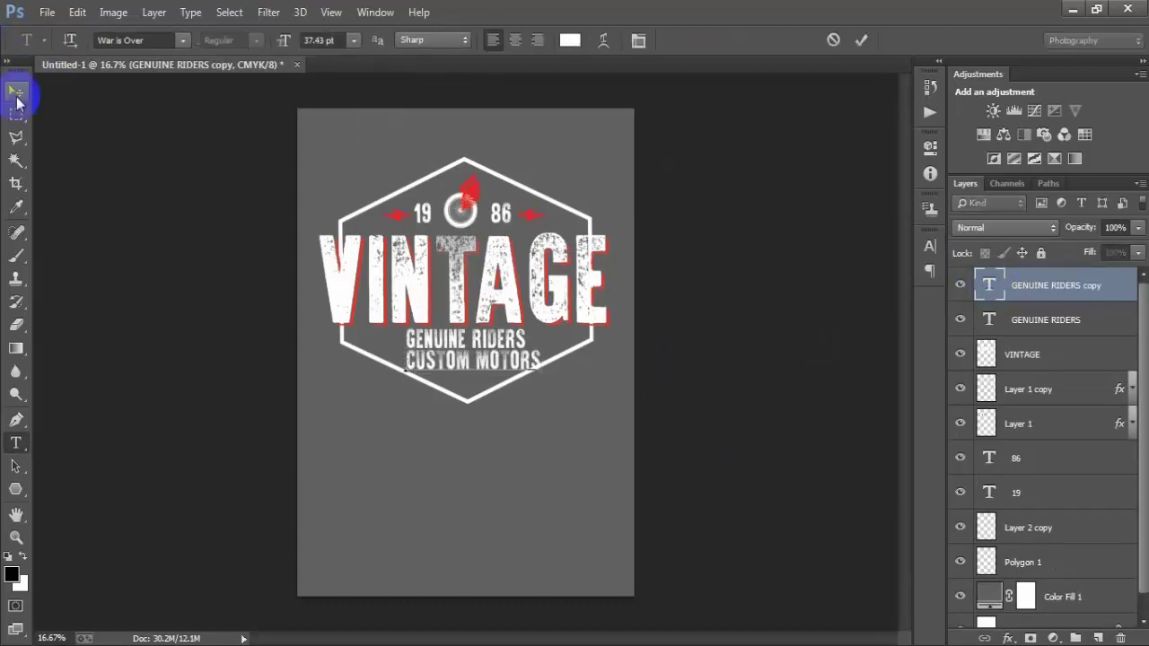
click(16, 93)
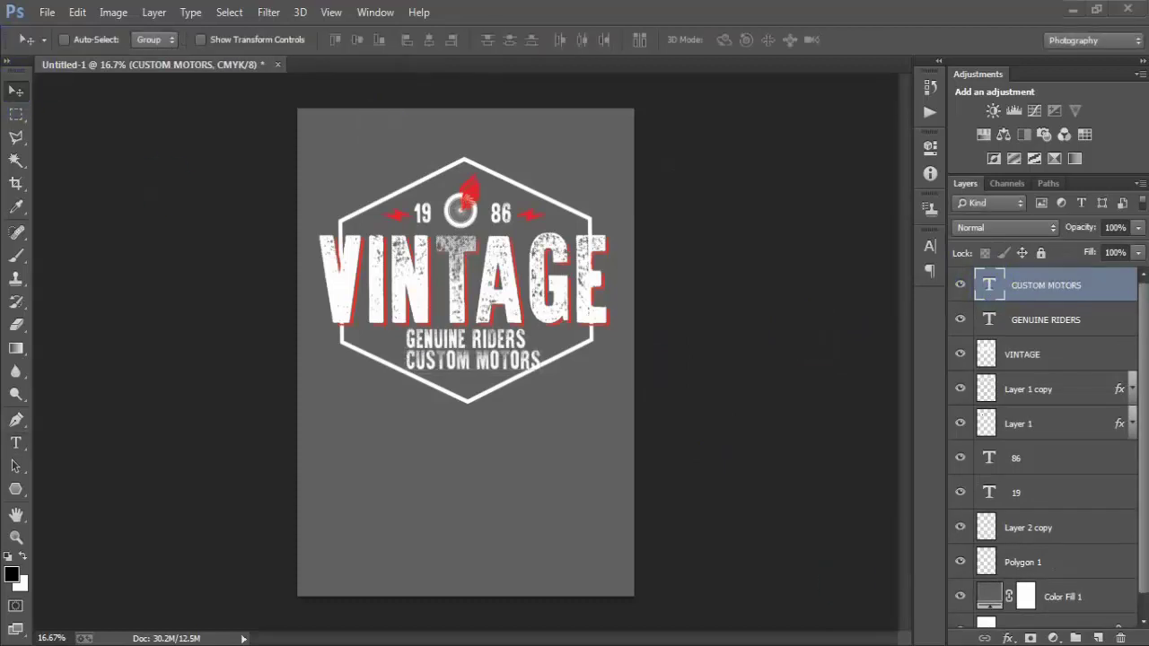
- Scale the "CUSTOM MOTORS" text down proportionally to about 21.6 pt so it fits inside the hexagon
double_click(989, 285)
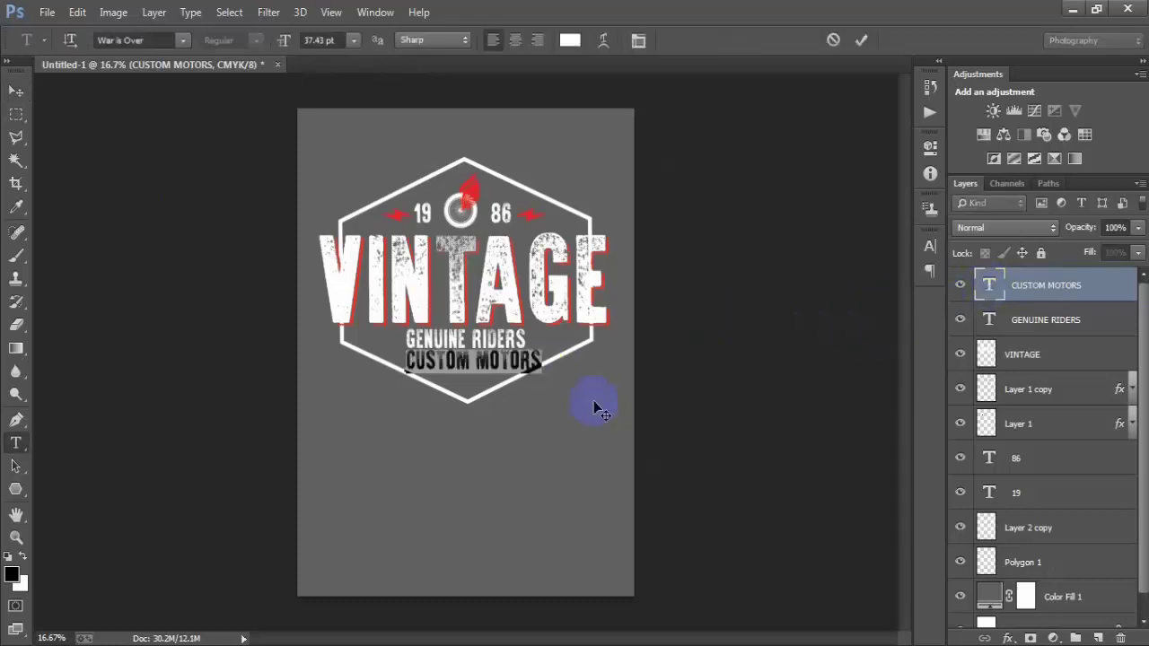
click(861, 40)
key(ctrl+t)
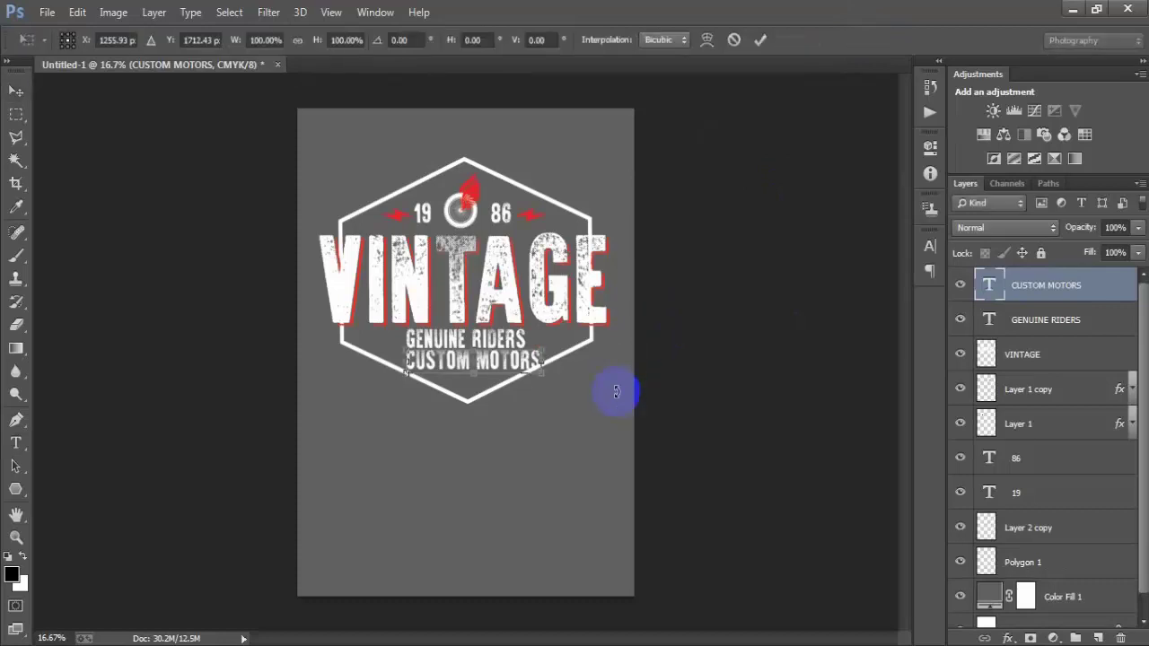
drag(547, 381, 518, 365)
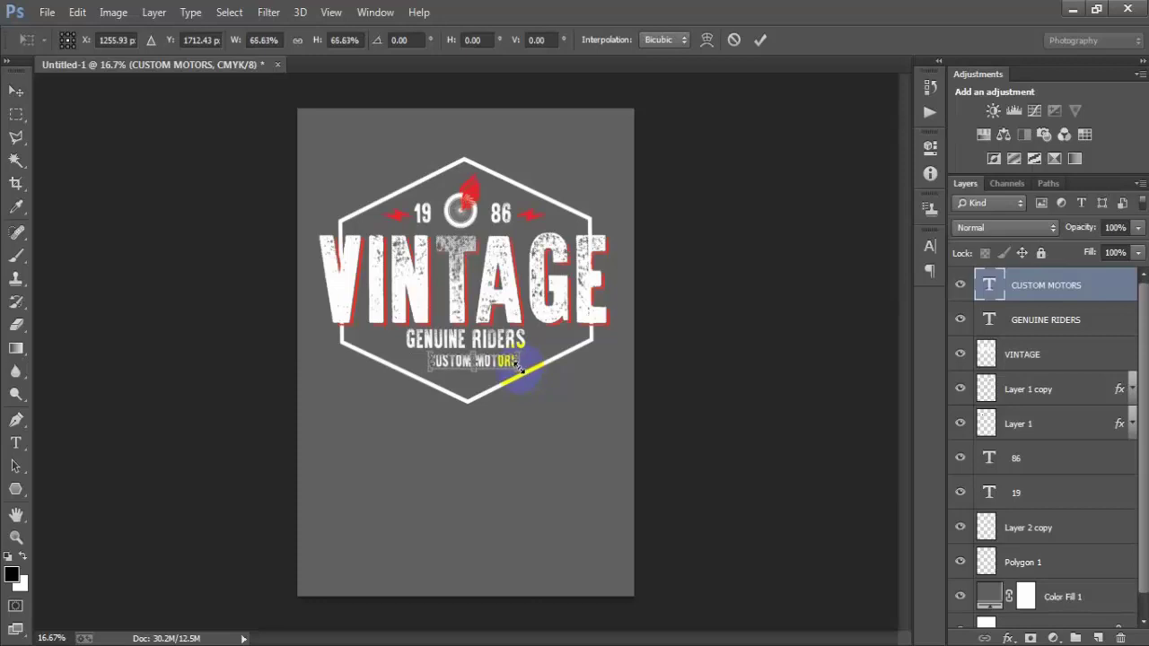
click(760, 40)
- Centre the "CUSTOM MOTORS" text horizontally on the Background layer and reselect its layer alone
scroll(1091, 593, down, 1)
ctrl+click(1097, 616)
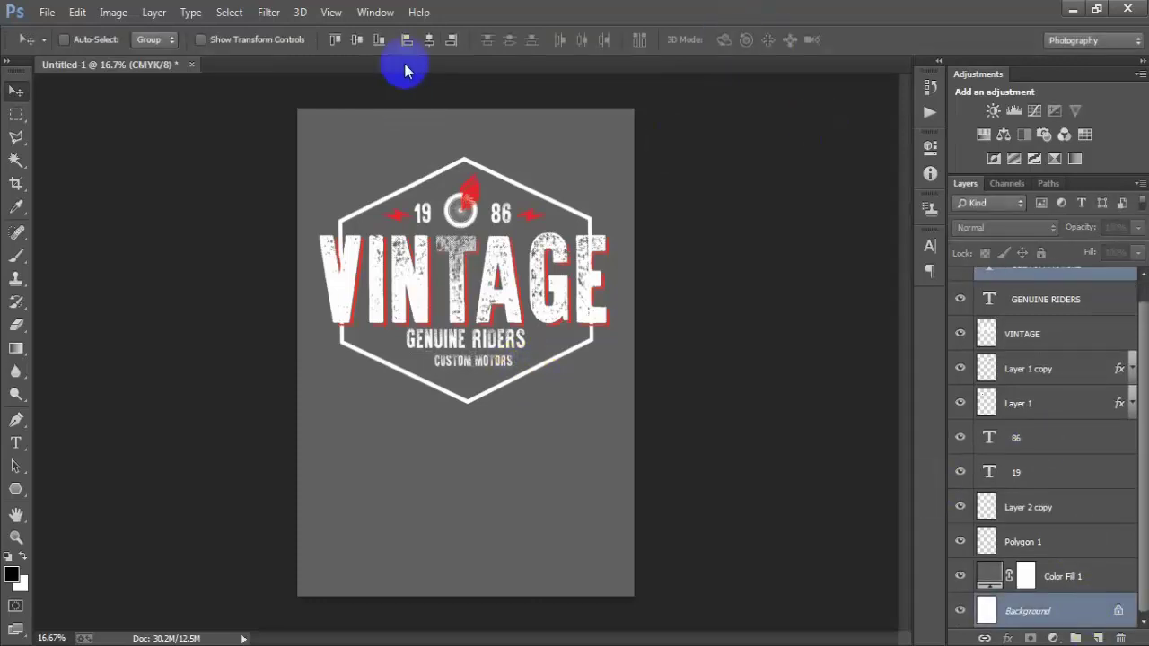
click(431, 40)
click(991, 271)
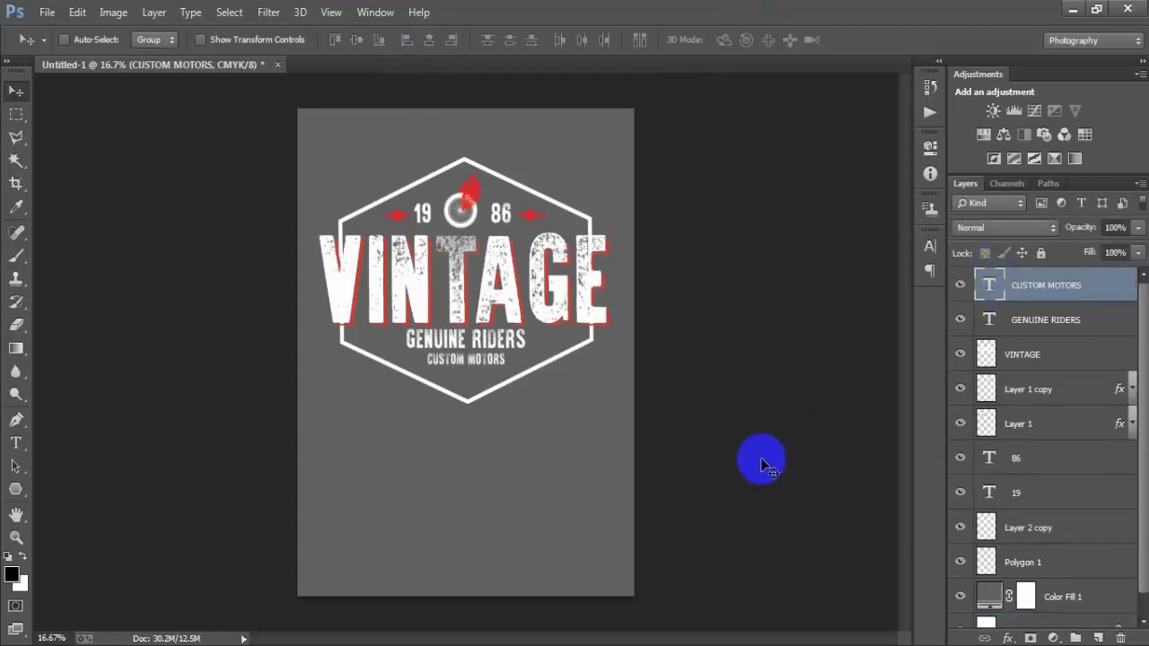
- Recolour the "GENUINE RIDERS" text bright red (#ff0007), starting from the red of the lightning bolt beside "19"
click(1068, 319)
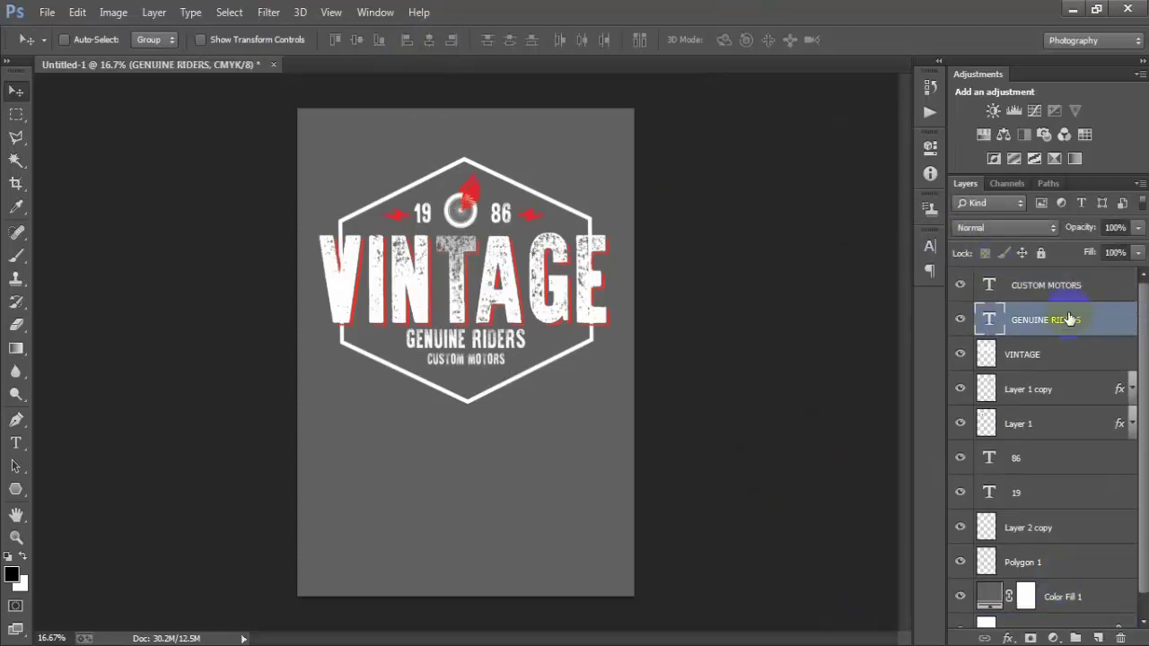
click(928, 243)
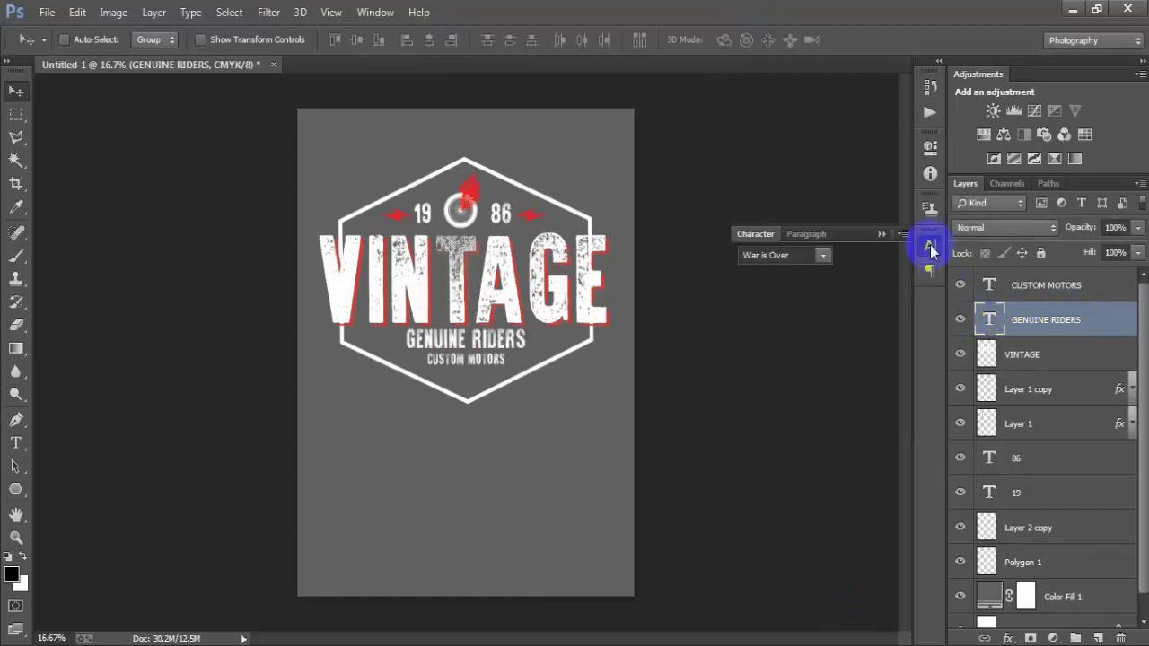
click(872, 334)
click(403, 212)
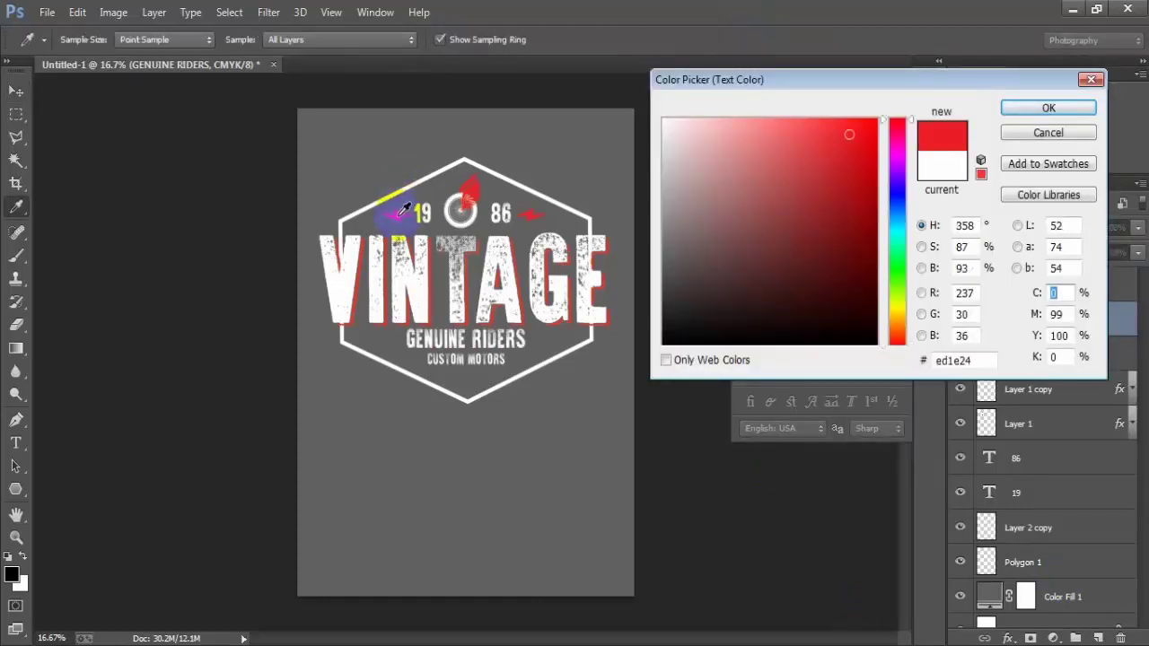
drag(857, 126, 868, 109)
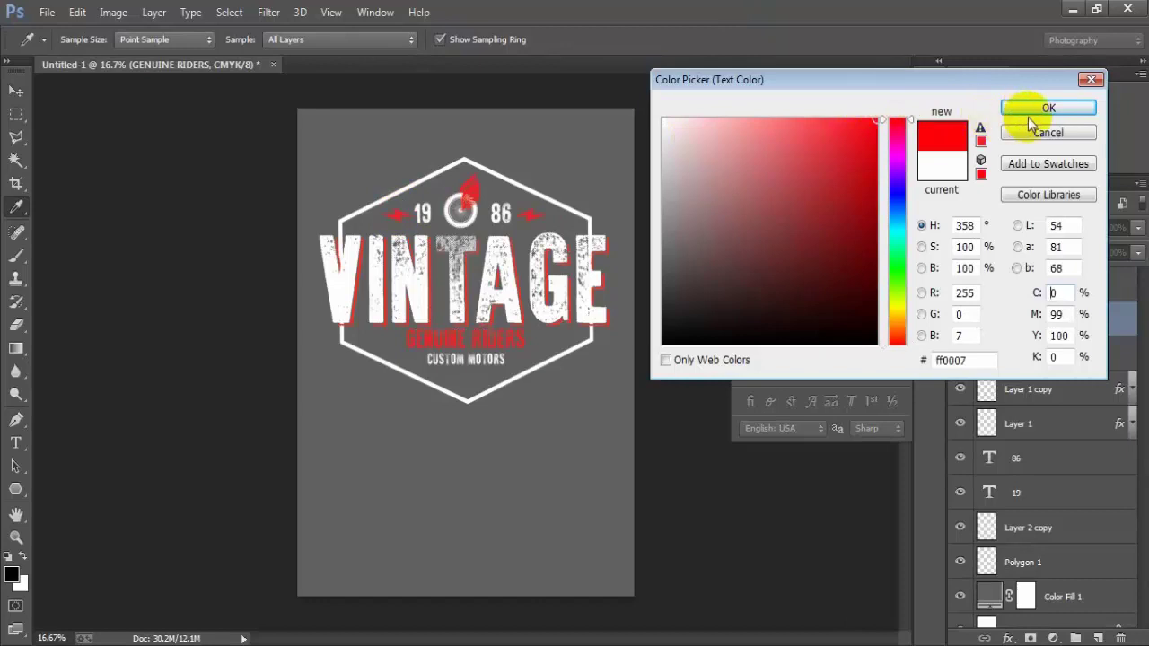
click(1028, 108)
click(883, 233)
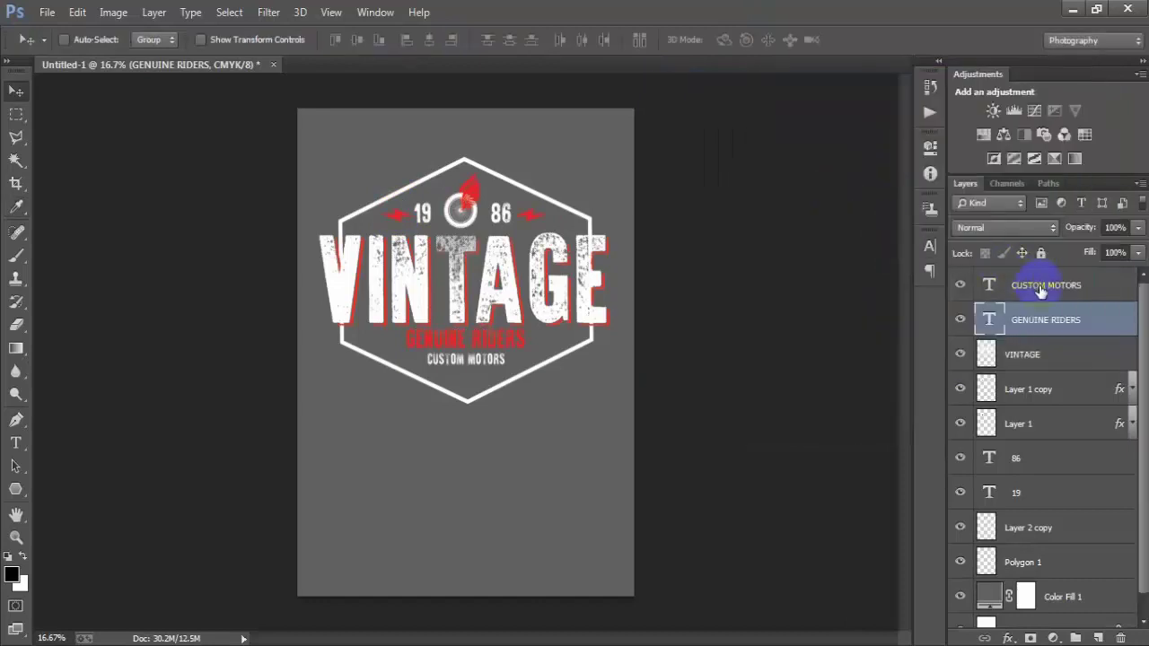
- Duplicate the "CUSTOM MOTORS" text layer and shift the copy straight down to just below the original
click(1039, 285)
key(ctrl+j)
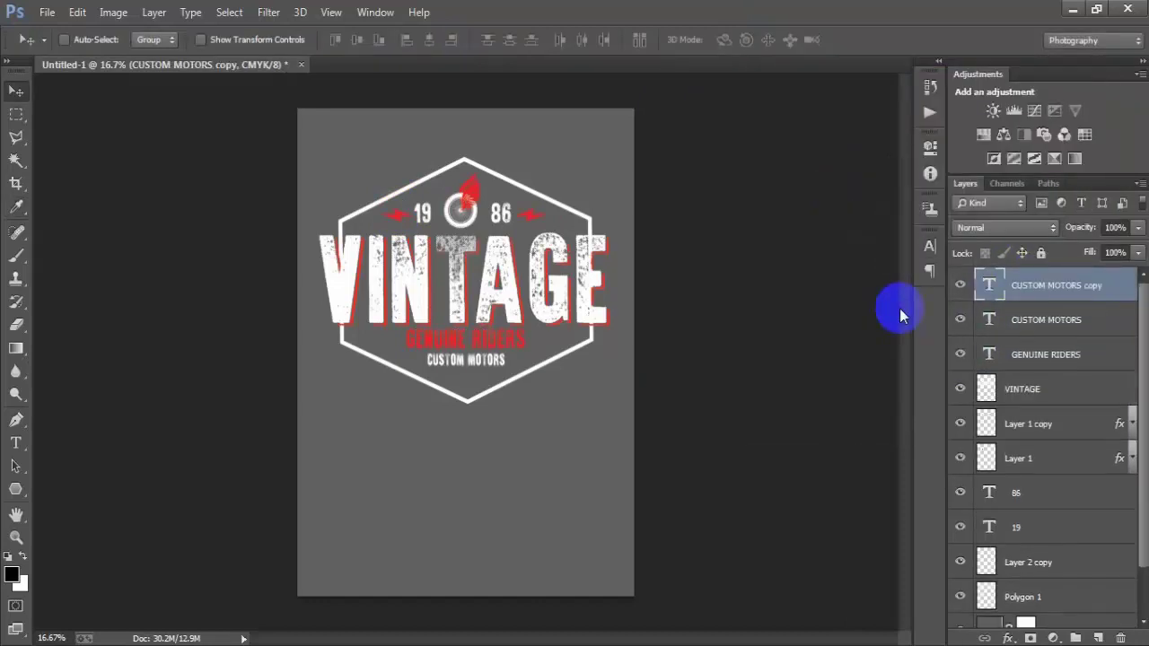
key(shift+Down)
key(shift+Down)
key(shift+Down)
key(shift+Down)
key(shift+Down)
key(shift+Down)
key(shift+Down)
- Change the lower "CUSTOM MOTORS" copy to read "LEGEND"
double_click(988, 285)
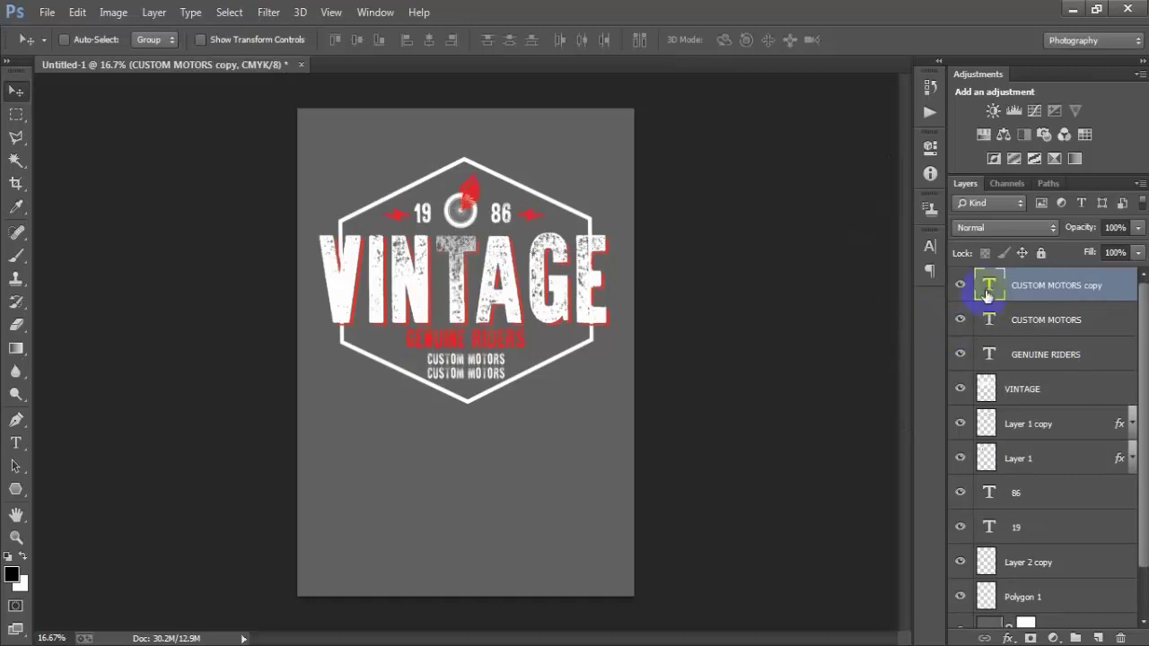
text(LEGEND)
click(16, 91)
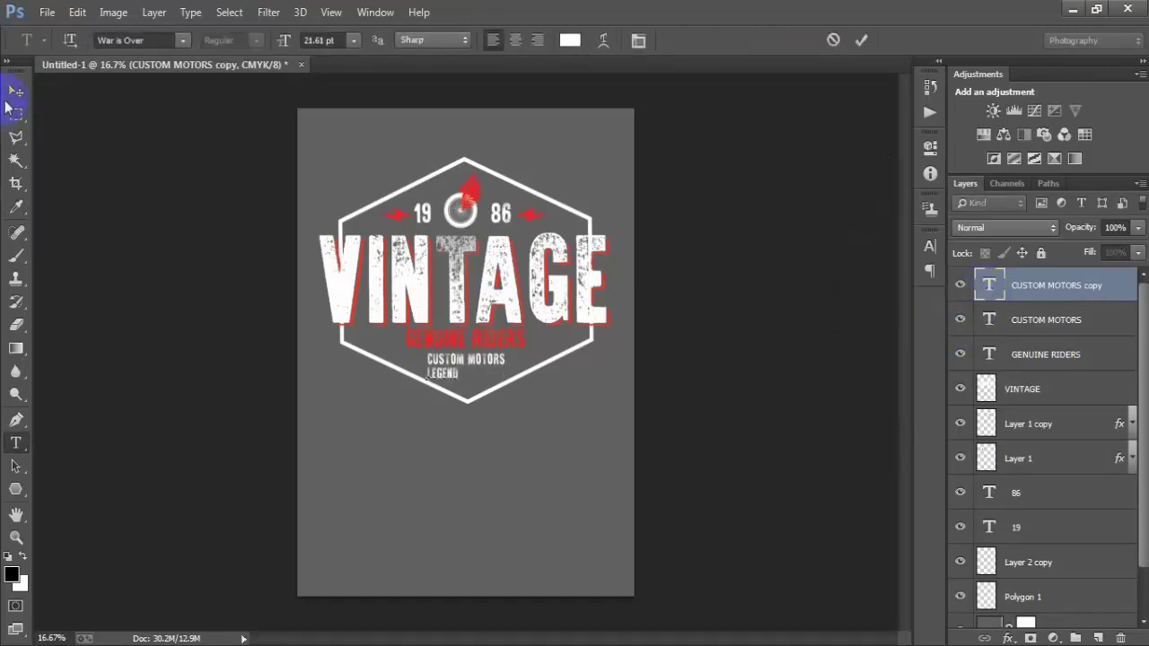
- Centre the "LEGEND" text horizontally on the Background layer
scroll(1060, 565, down, 1)
click(1039, 611)
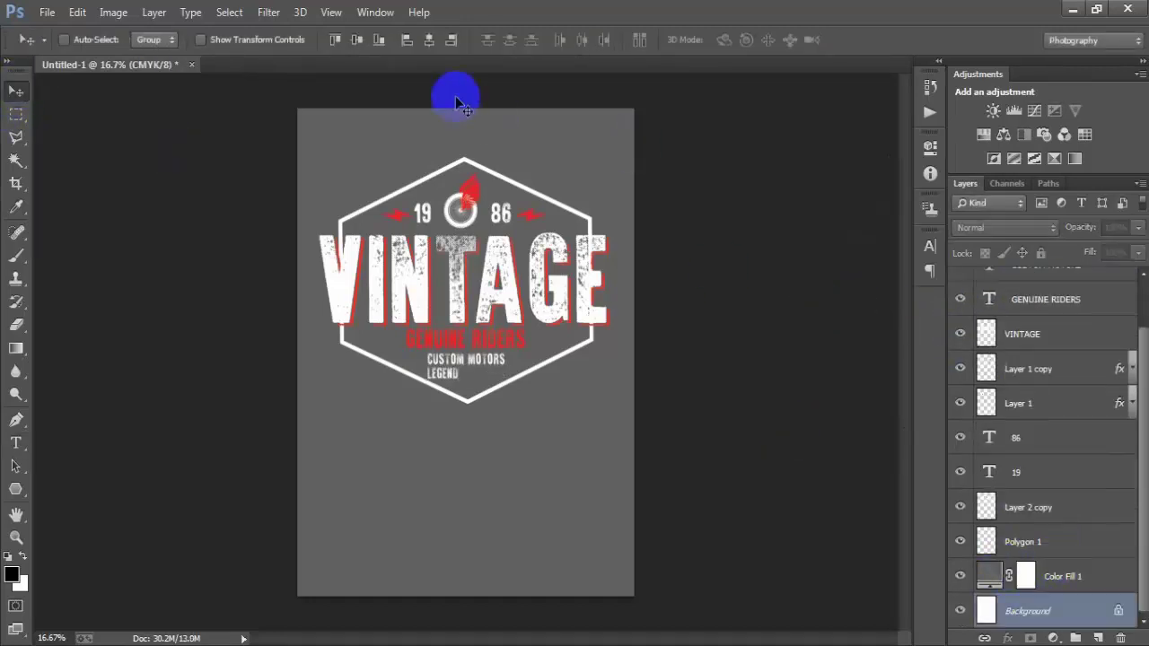
scroll(1033, 279, up, 1)
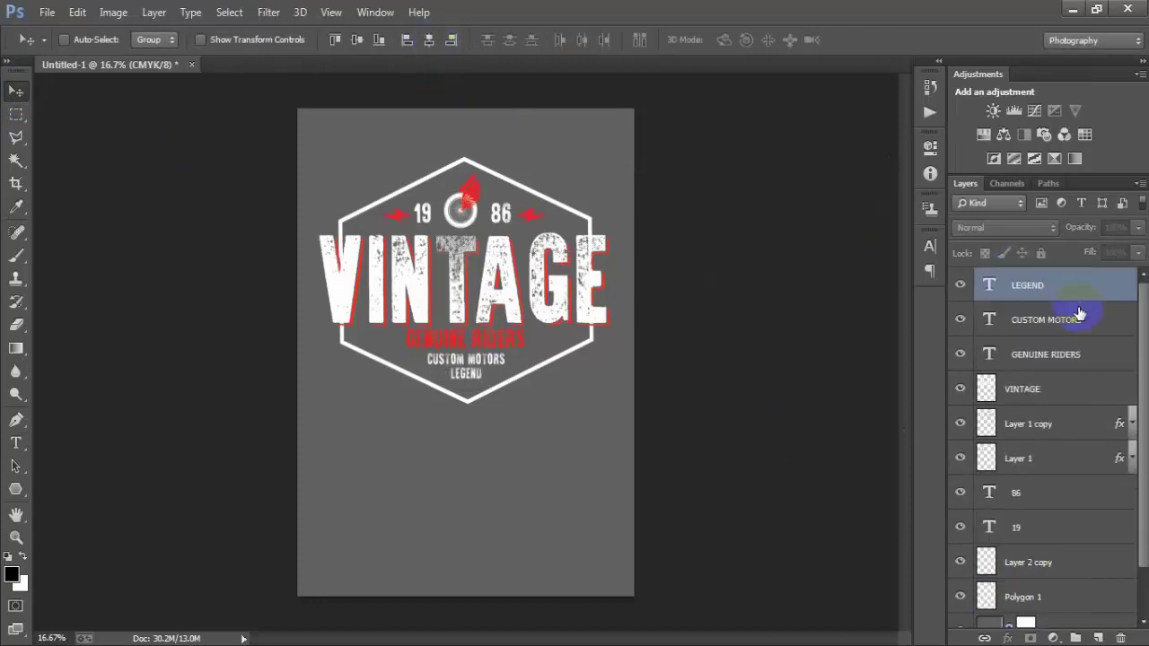
- Fine-tune the line spacing by nudging "LEGEND" slightly down and "CUSTOM MOTORS" slightly up
click(1062, 295)
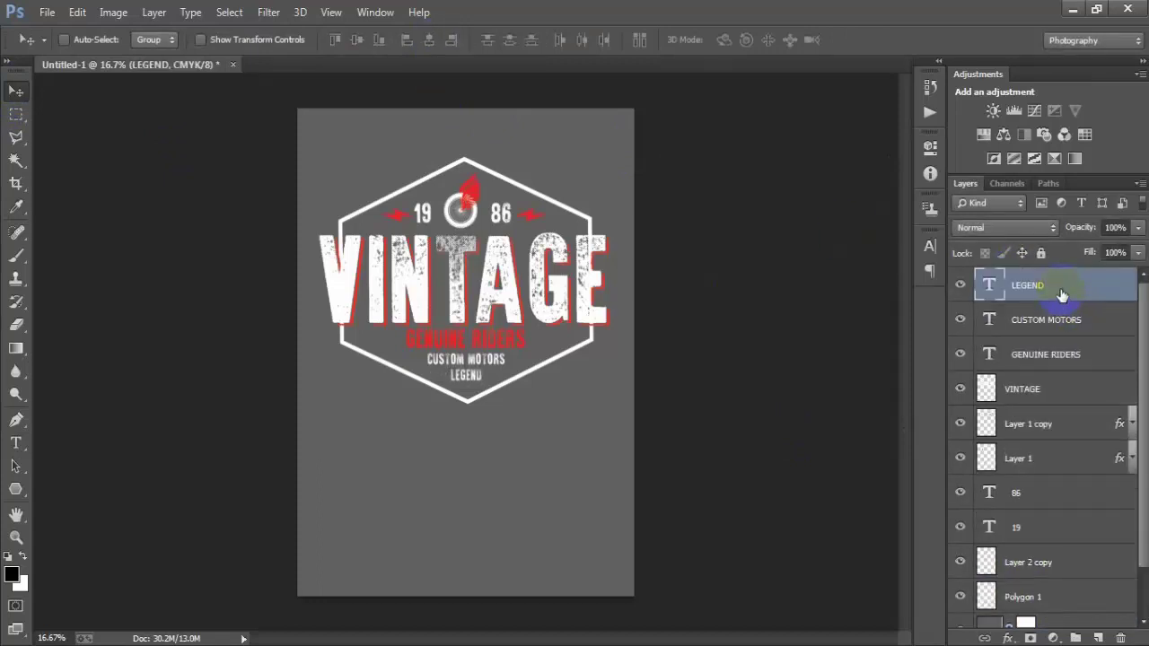
click(1054, 329)
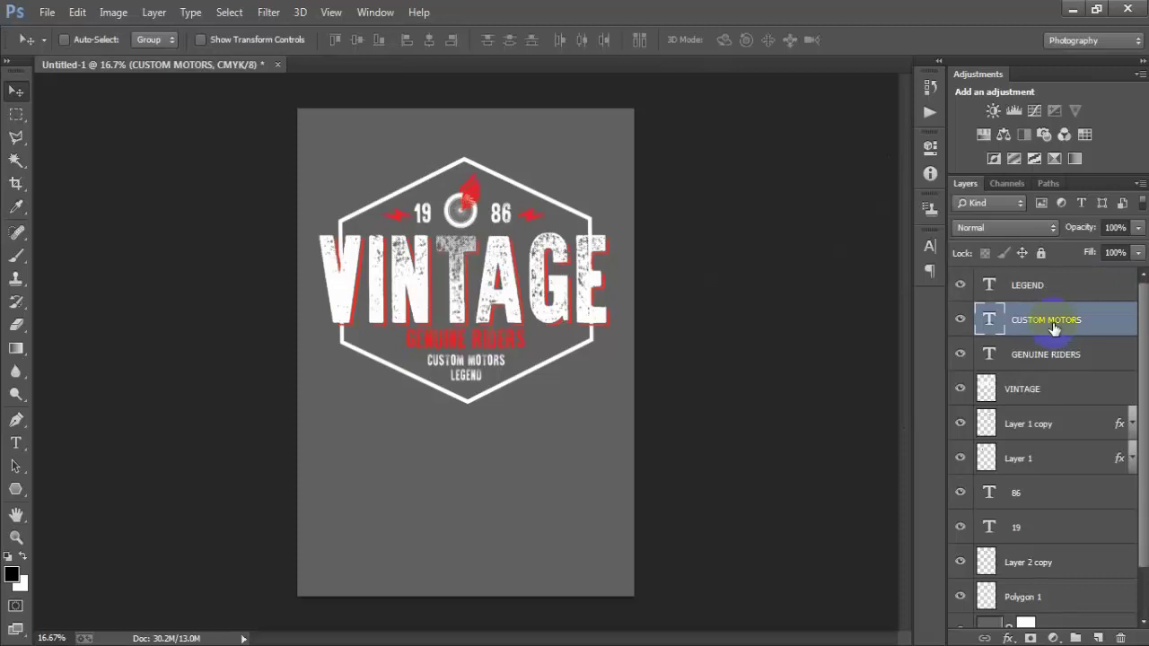
key(Up)
- Add white "NATIONAL CHAMPIONSHIP" text in War is Over at 36 pt below the hexagon, on a new layer above "LEGEND"
click(1039, 286)
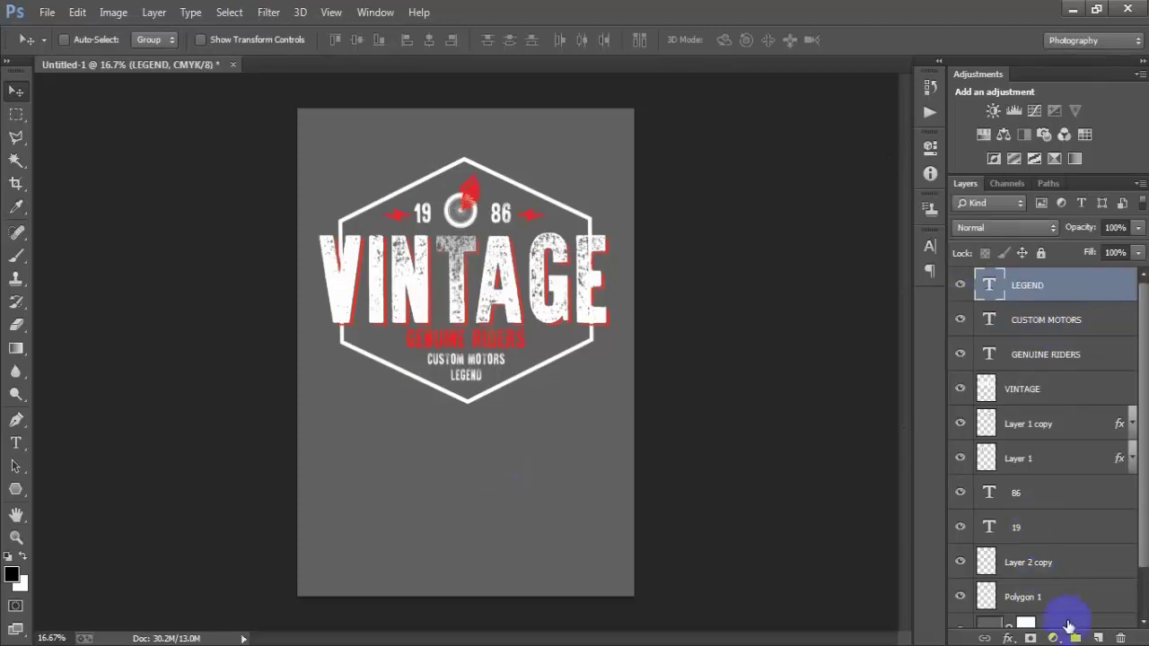
click(1098, 638)
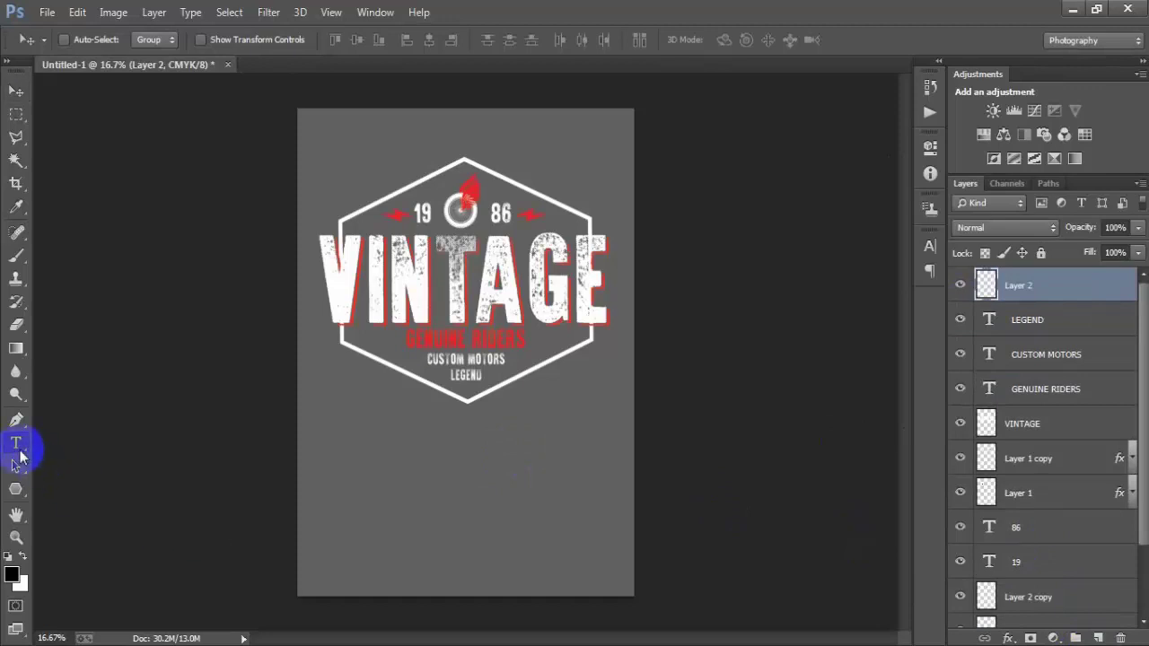
click(17, 444)
text(NATIONAL CHAMPIONSHIP)
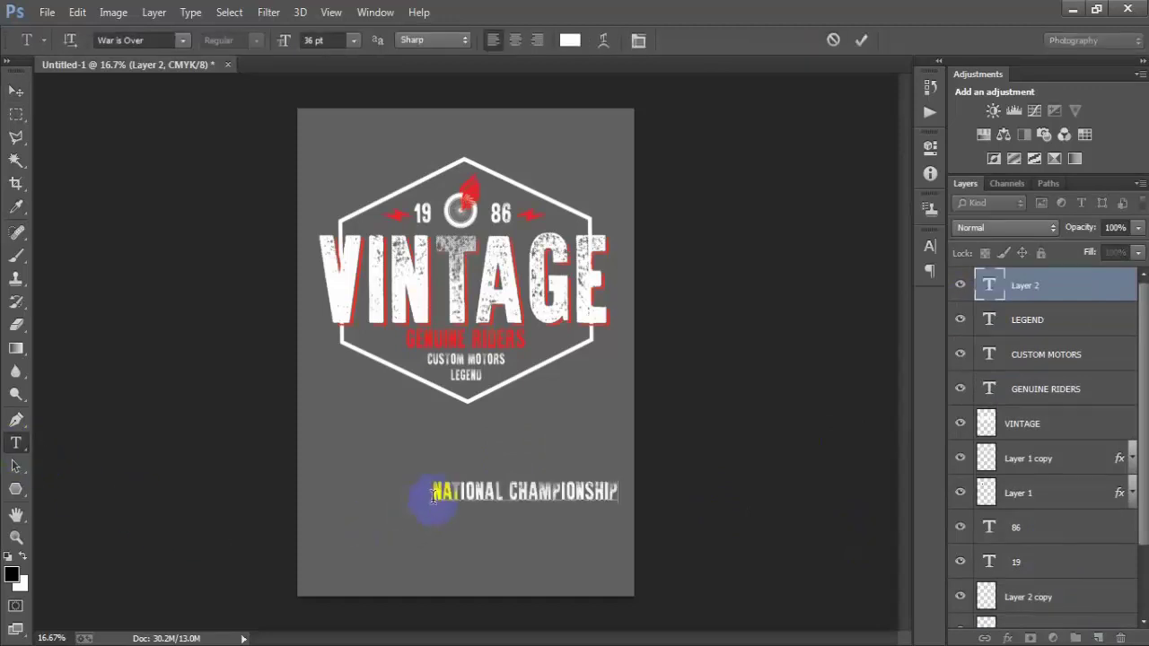
click(15, 90)
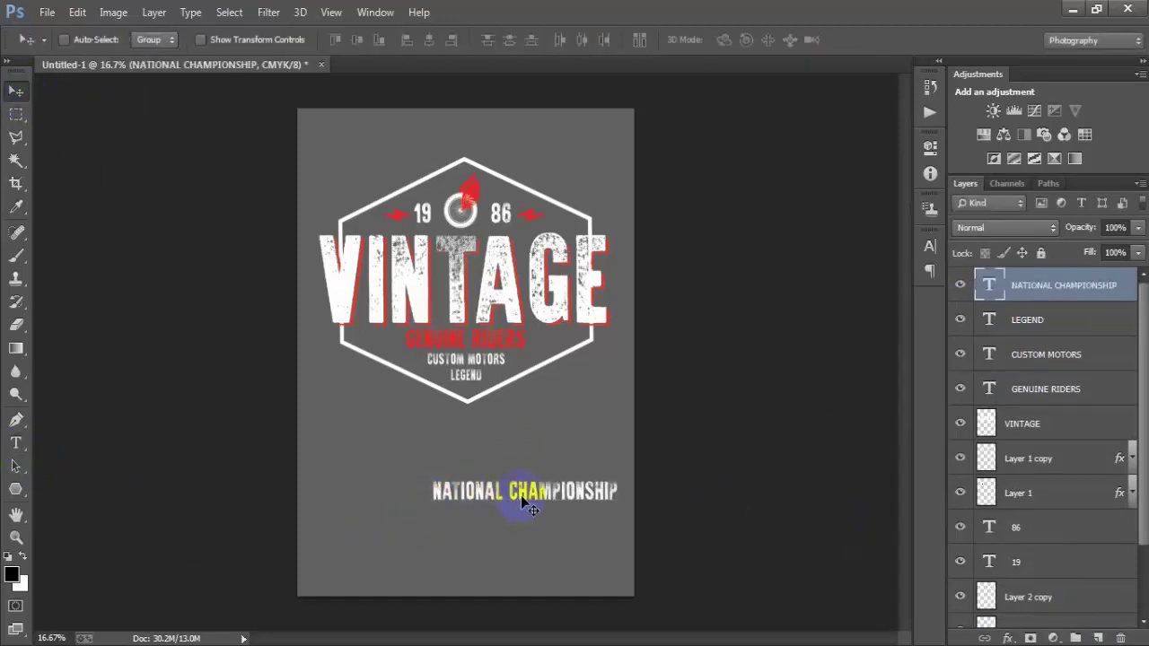
- Move the "NATIONAL CHAMPIONSHIP" text up closer beneath the hexagon and scale it proportionally to about 140%
drag(519, 501, 482, 450)
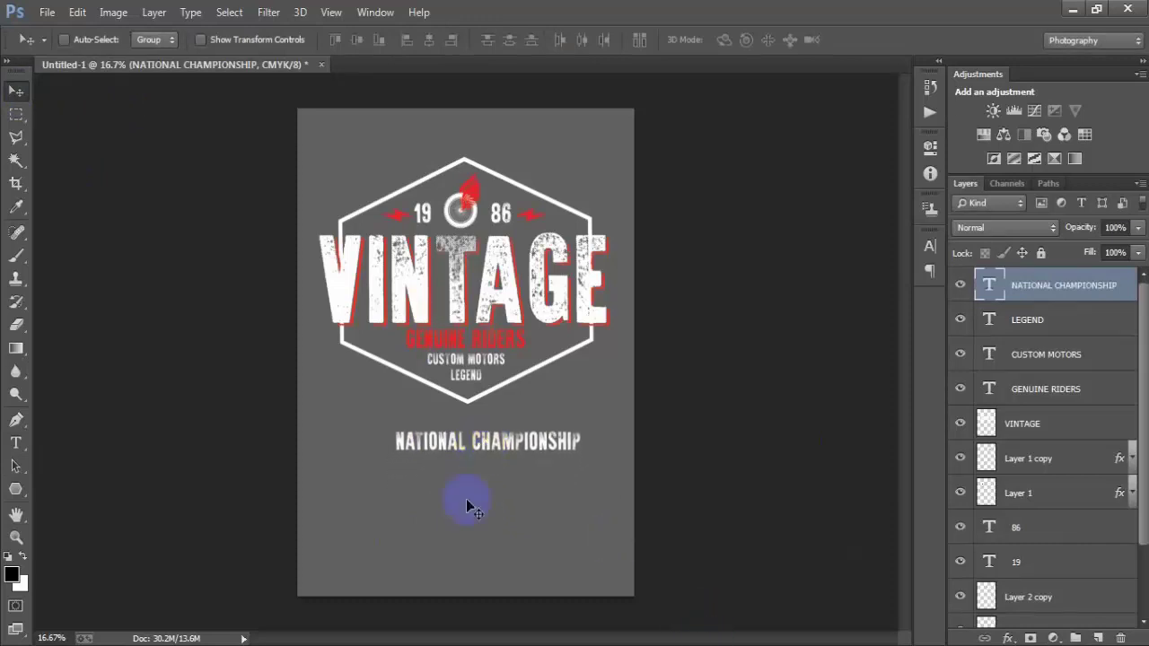
key(ctrl+t)
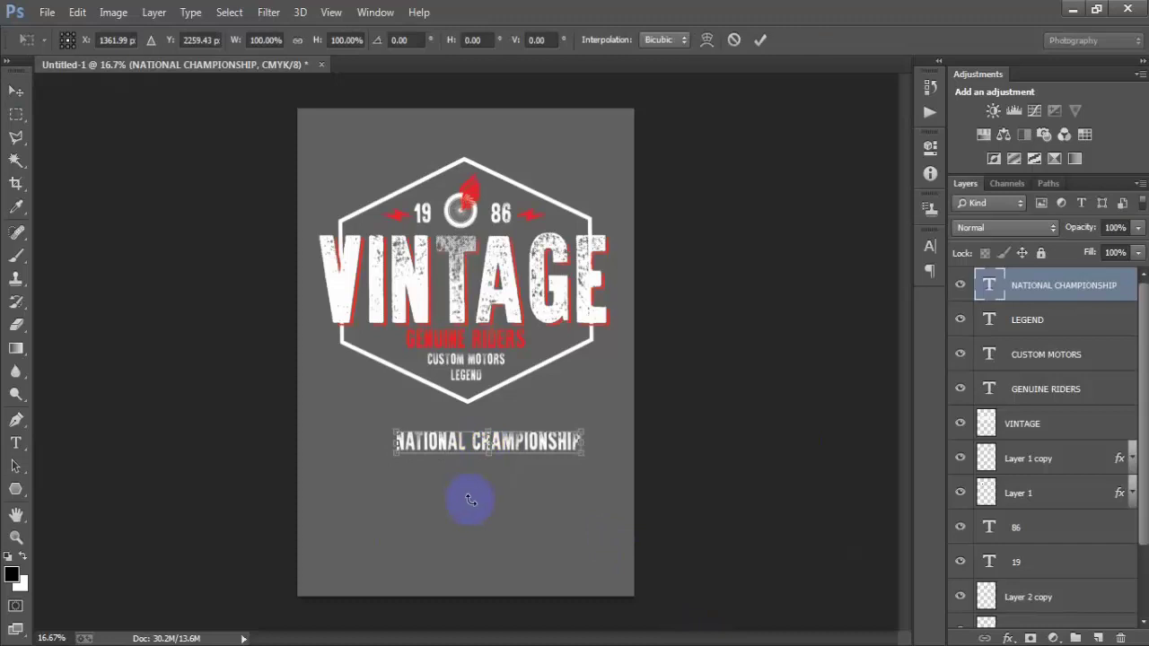
drag(393, 456, 357, 454)
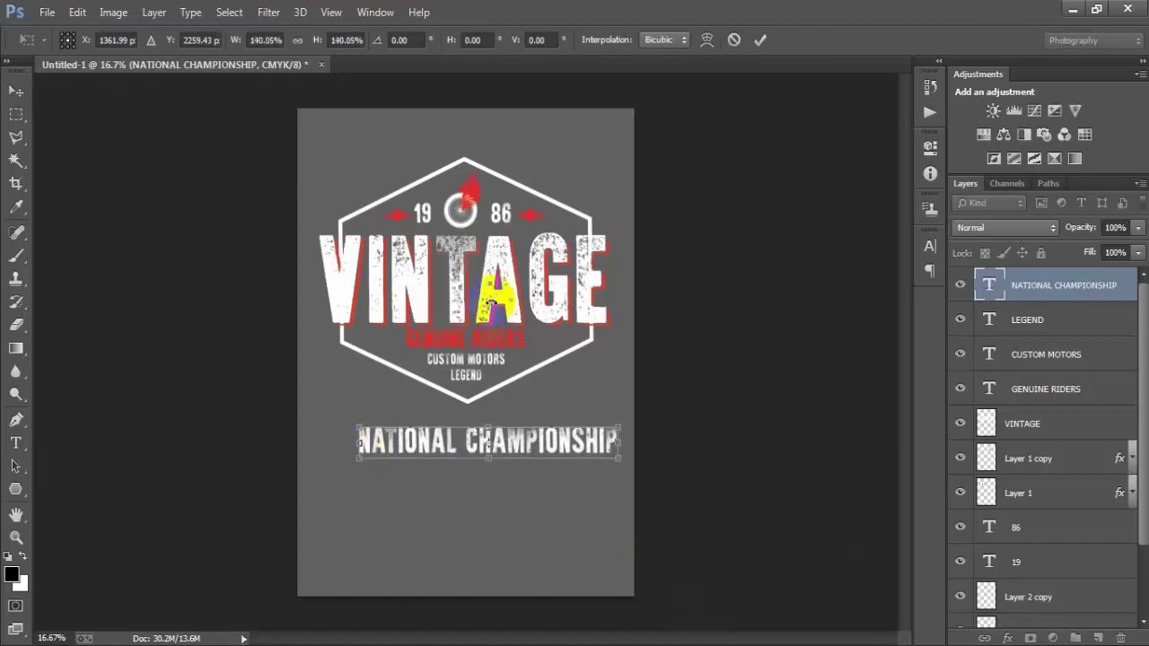
click(760, 40)
- Centre the "NATIONAL CHAMPIONSHIP" text horizontally on the Background layer
scroll(996, 431, down, 3)
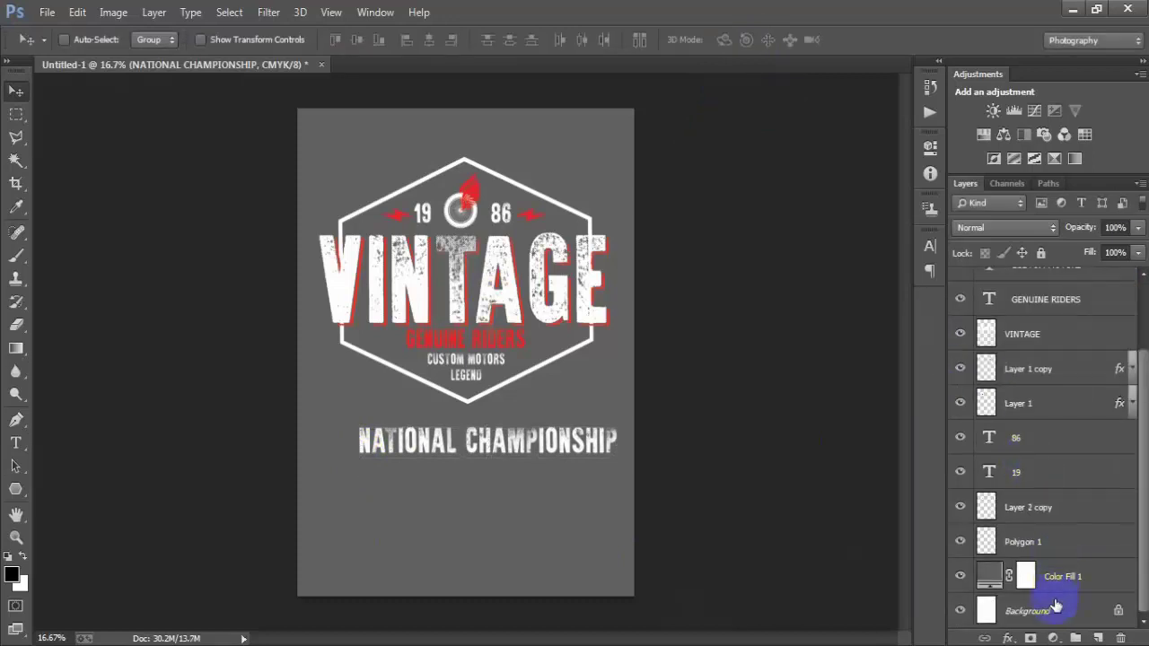
ctrl+click(1028, 612)
click(430, 40)
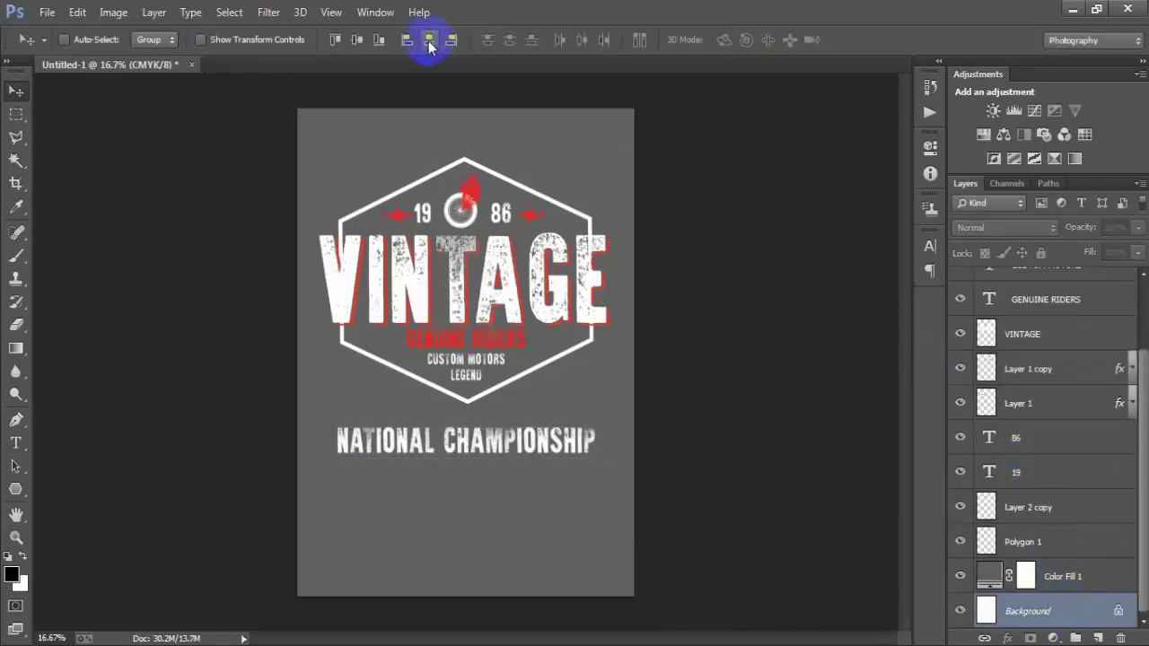
- Move the "NATIONAL CHAMPIONSHIP" text up closer to the bottom point of the hexagon
scroll(979, 440, up, 3)
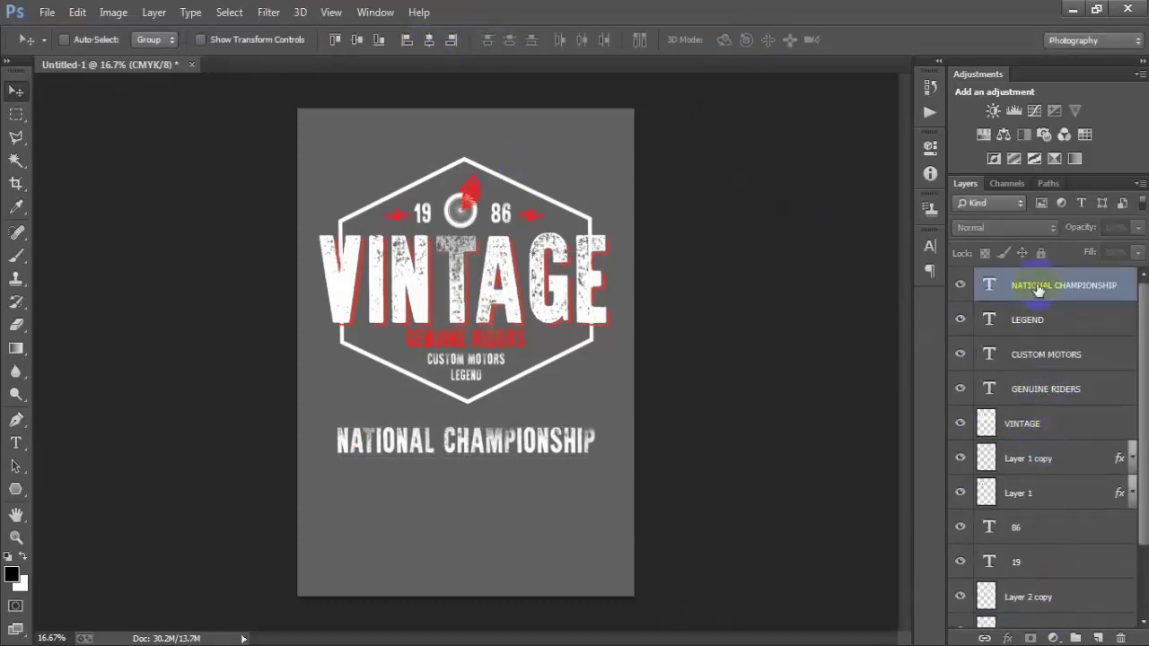
click(1038, 285)
key(shift+Up)
key(shift+Up)
key(shift+Up)
key(shift+Up)
key(shift+Up)
key(shift+Up)
key(shift+Up)
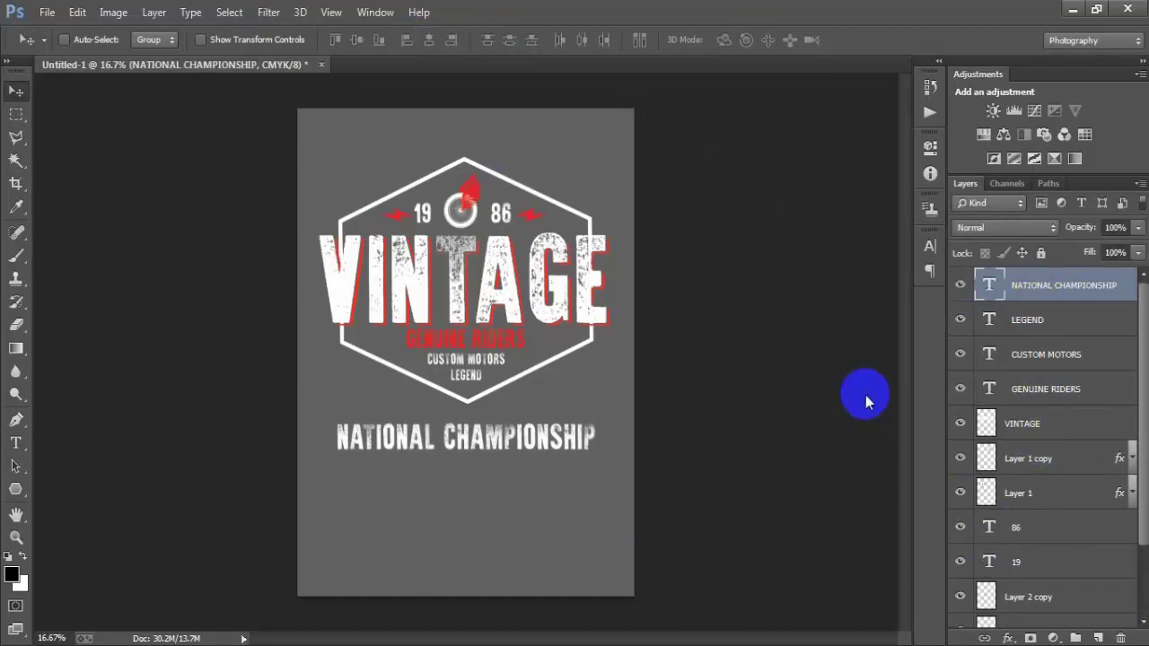
click(961, 285)
click(960, 285)
- Warp the "NATIONAL CHAMPIONSHIP" text with the Arc Upper style and a horizontal bend of -8%
double_click(989, 286)
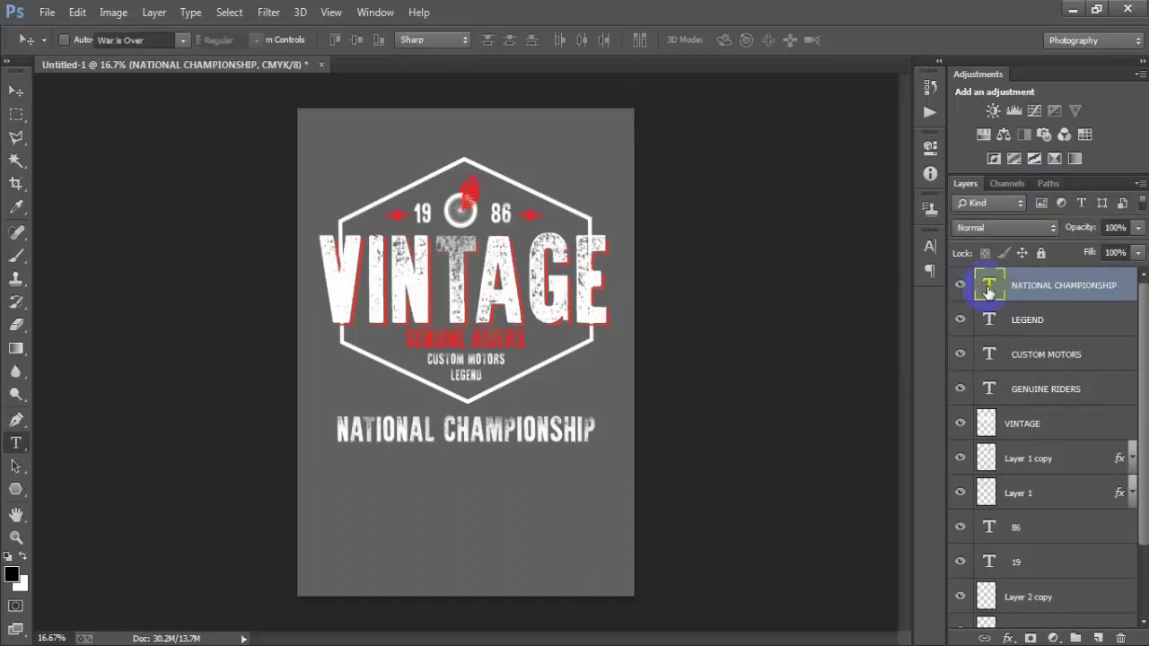
click(606, 40)
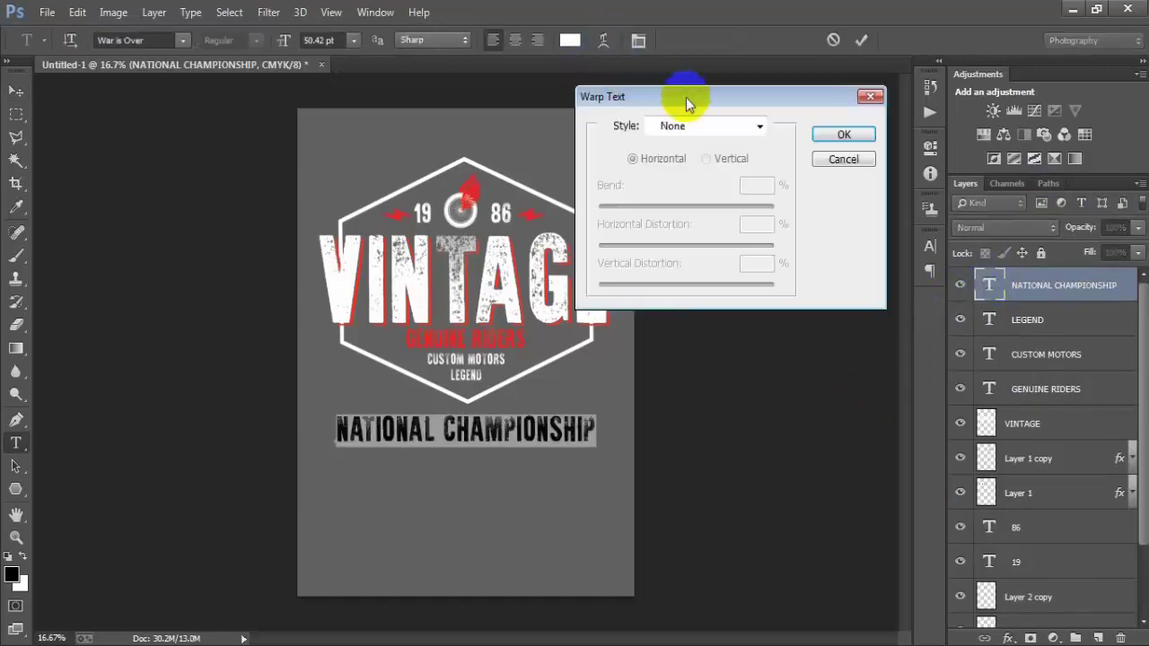
drag(686, 97, 653, 84)
click(722, 119)
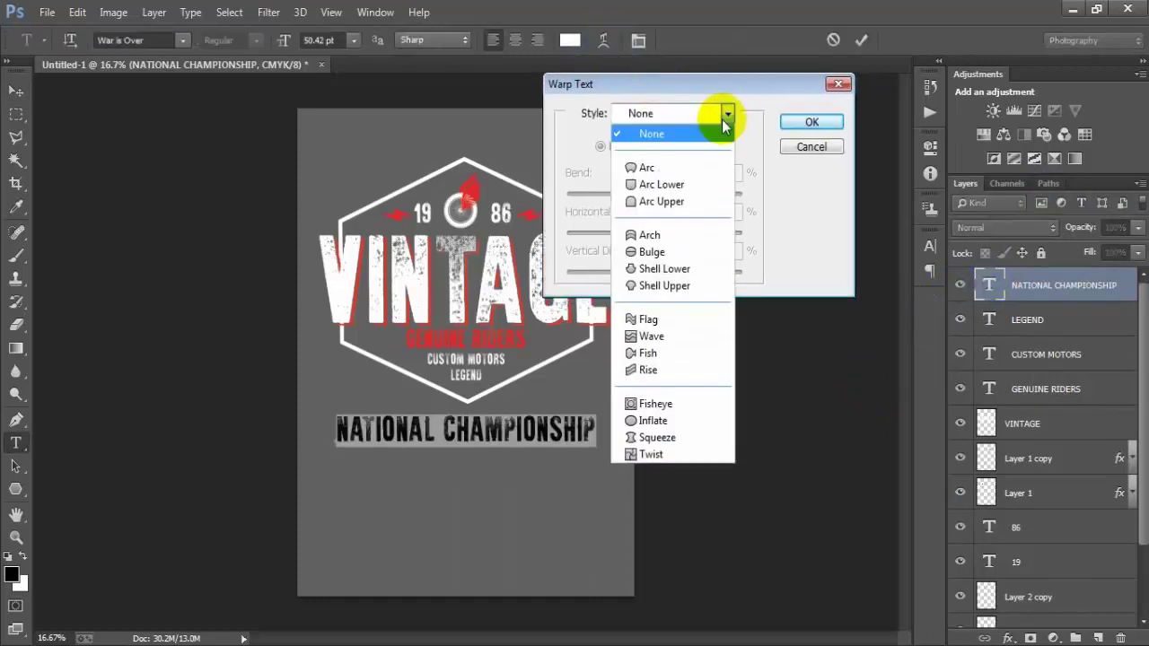
click(684, 201)
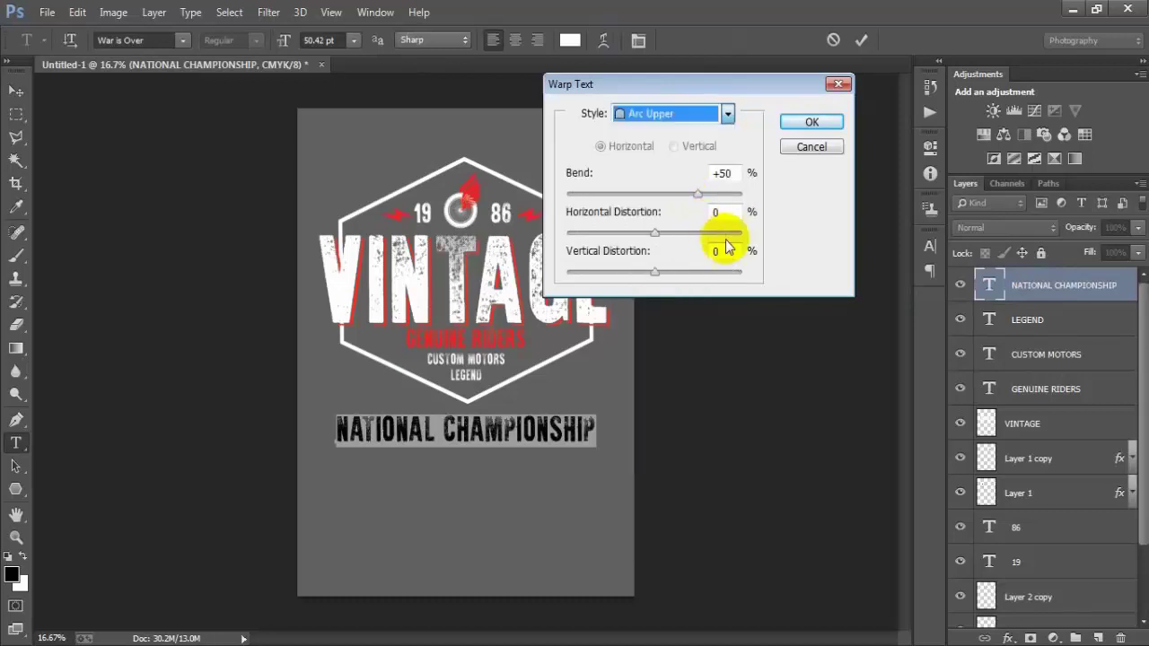
click(723, 175)
text(-8)
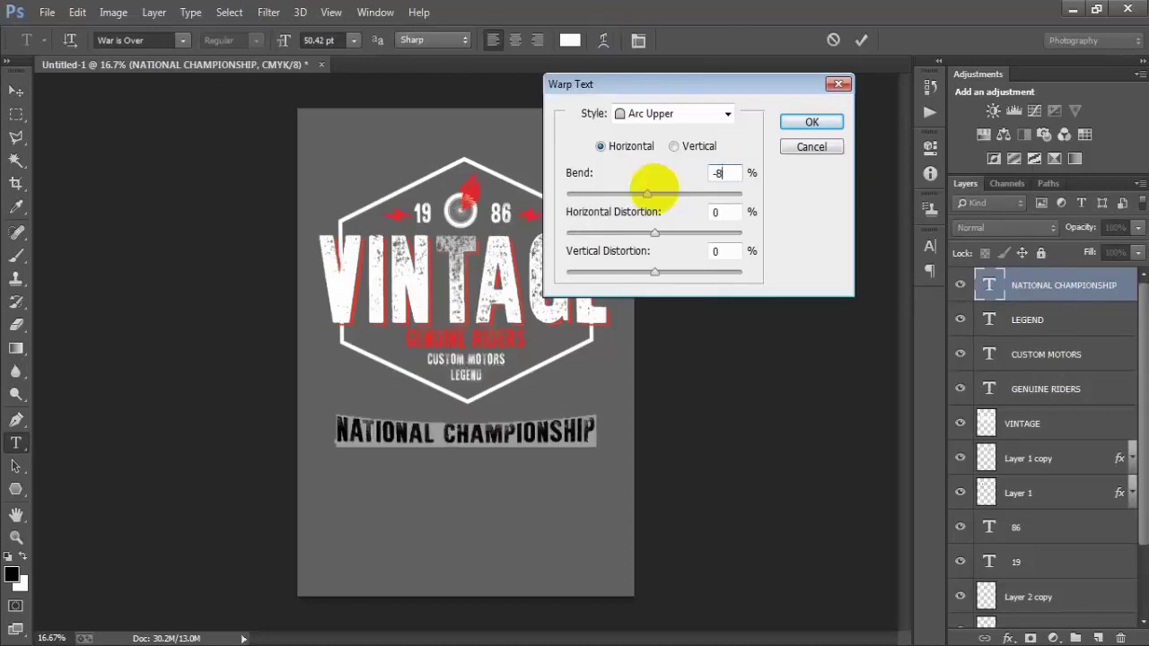
click(829, 120)
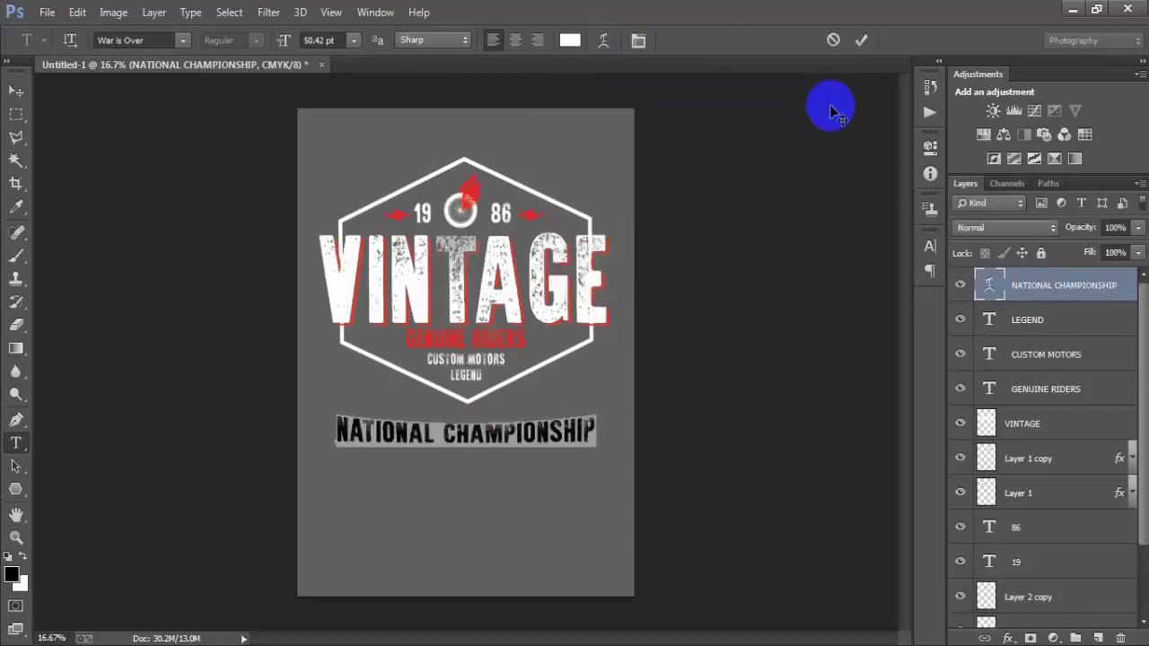
click(862, 42)
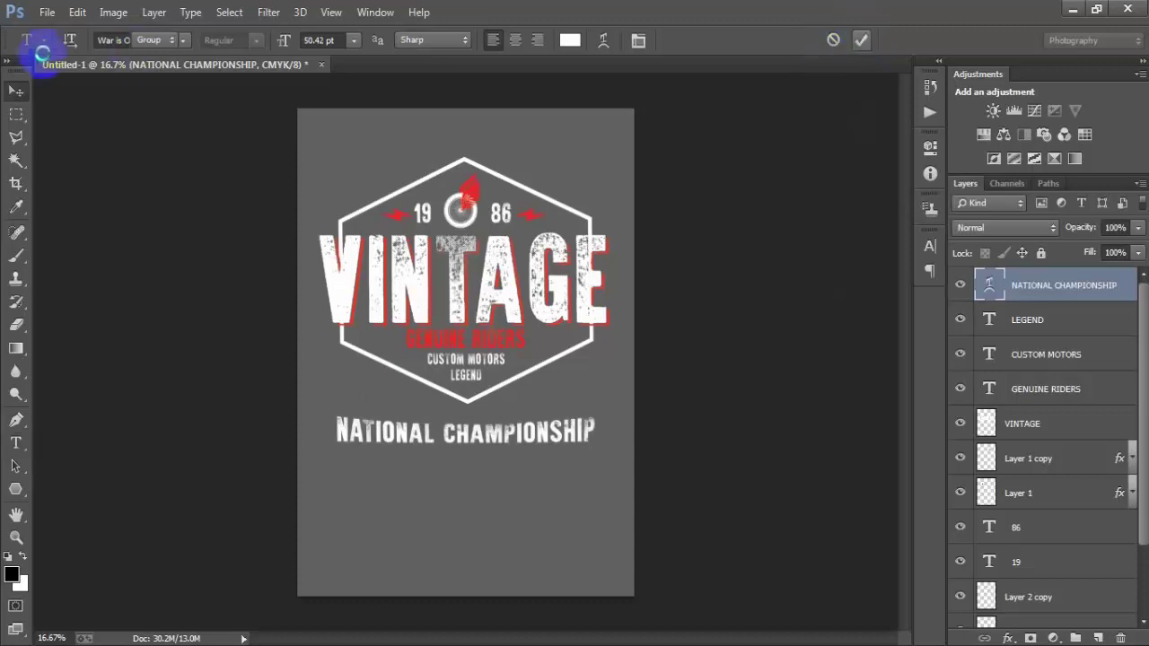
click(18, 91)
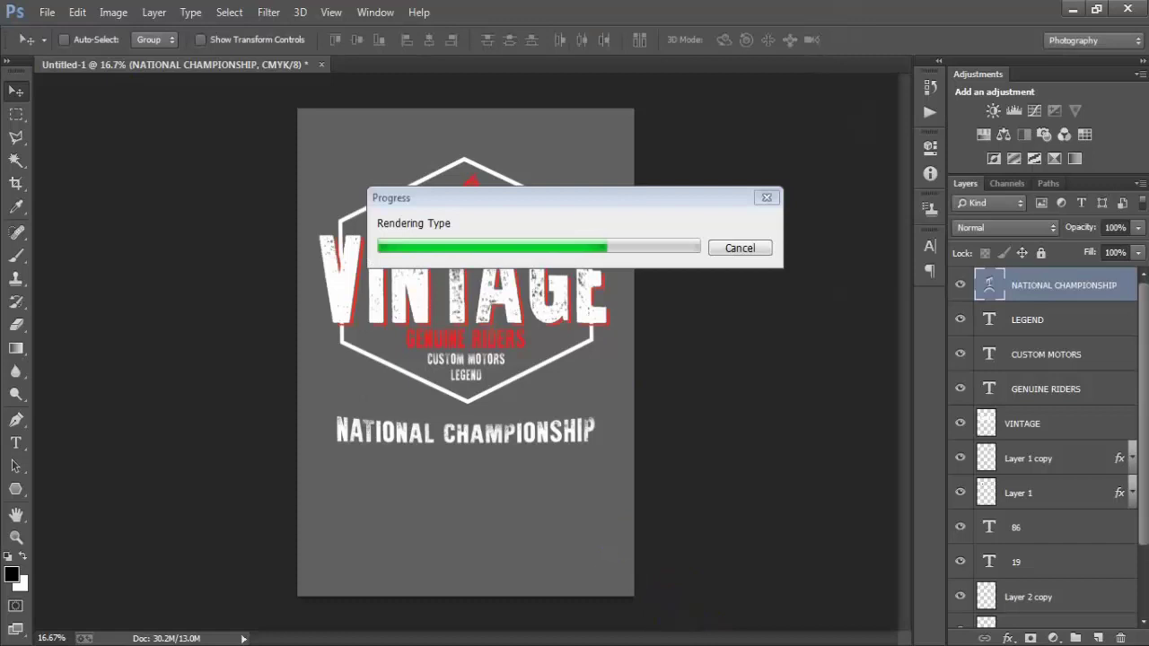
- Nudge the warped "NATIONAL CHAMPIONSHIP" text up until it sits just beneath the hexagon's bottom point
key(shift+Up)
key(shift+Up)
key(shift+Up)
key(shift+Up)
key(shift+Up)
key(shift+Up)
key(shift+Up)
key(shift+Up)
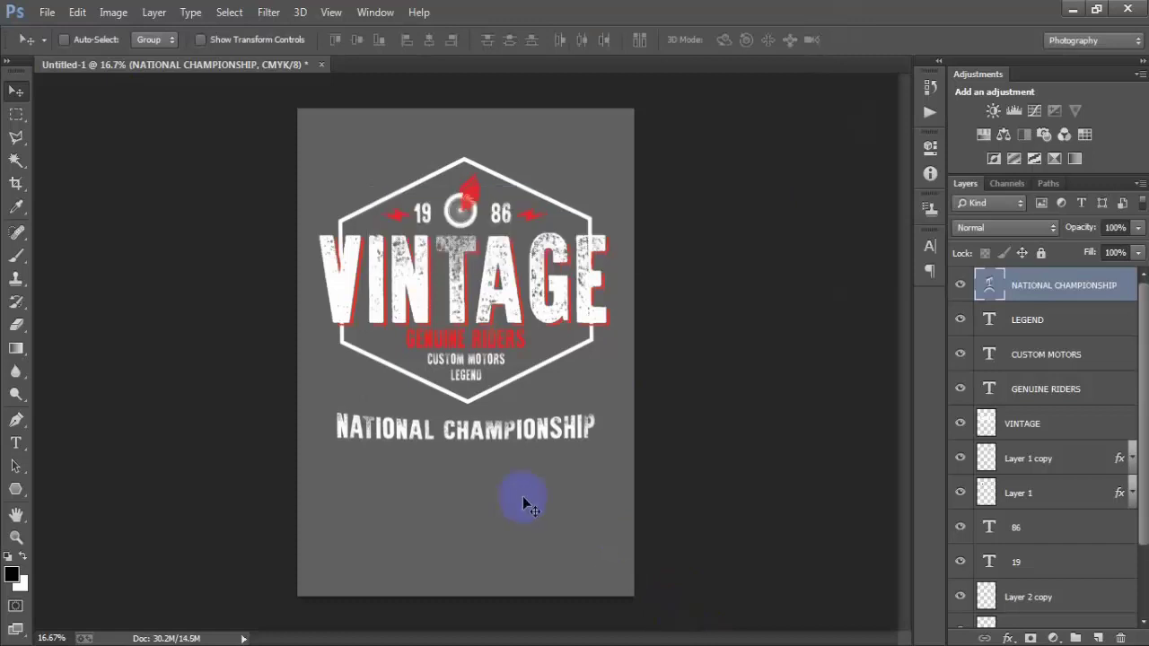
key(shift+Up)
key(shift+Up)
key(shift+Up)
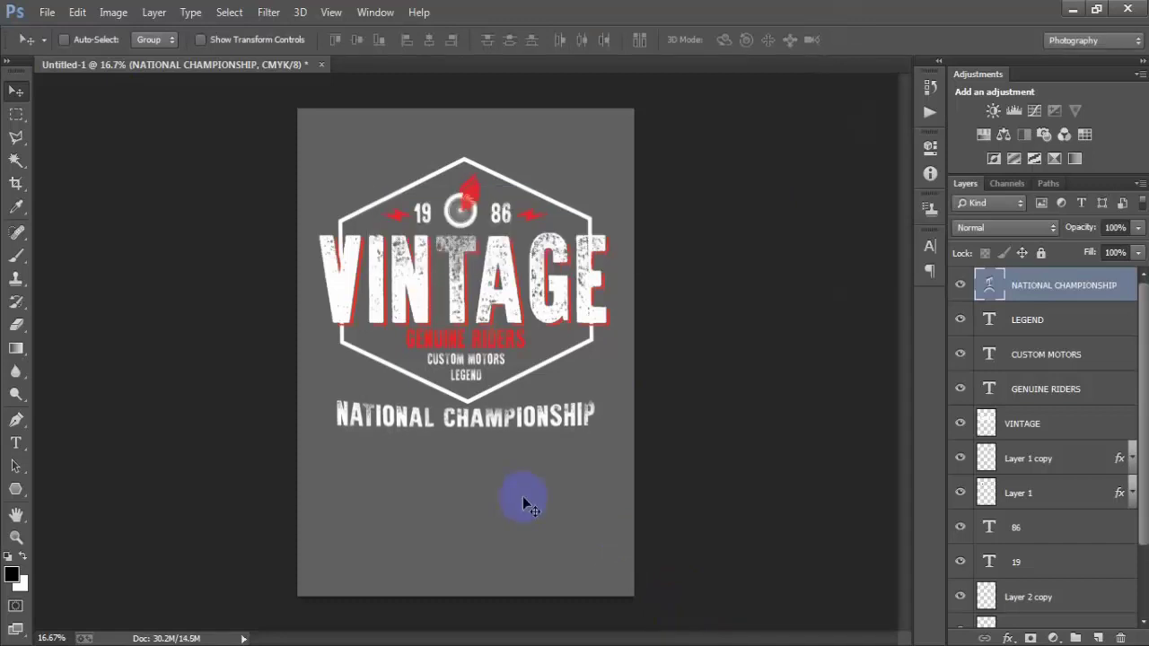
key(shift+Down)
key(shift+Down)
key(shift+Down)
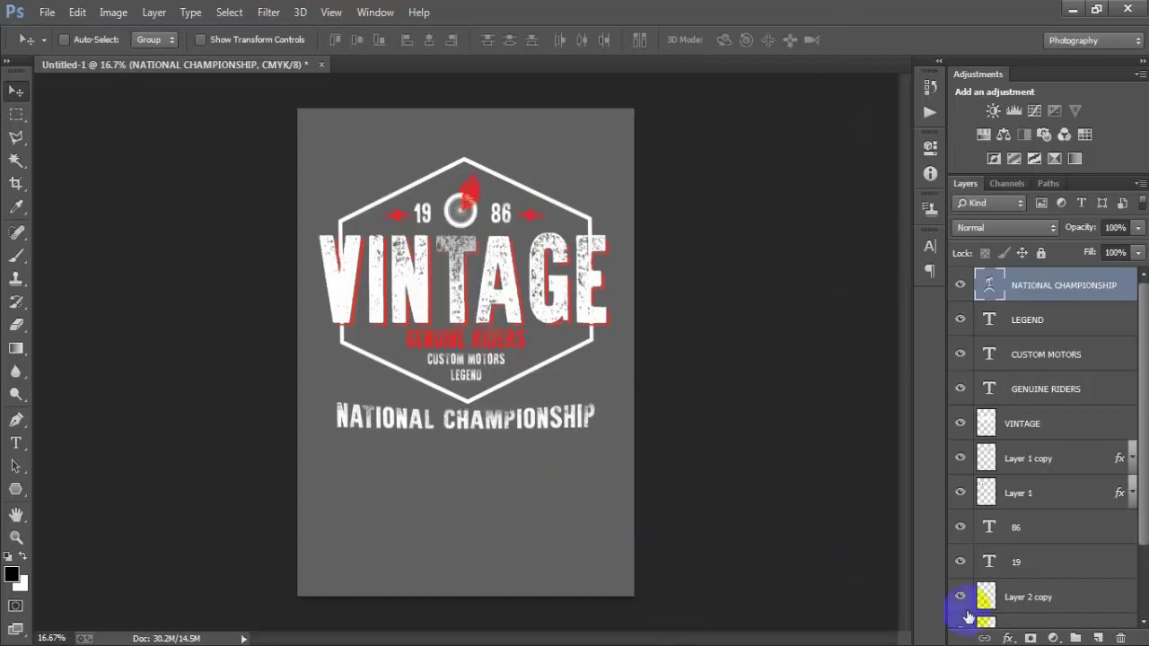
- Add white "MOTORCYCLE" text in War is Over at 36 pt on a new layer and place it just below "NATIONAL CHAMPIONSHIP"
click(1099, 638)
click(15, 441)
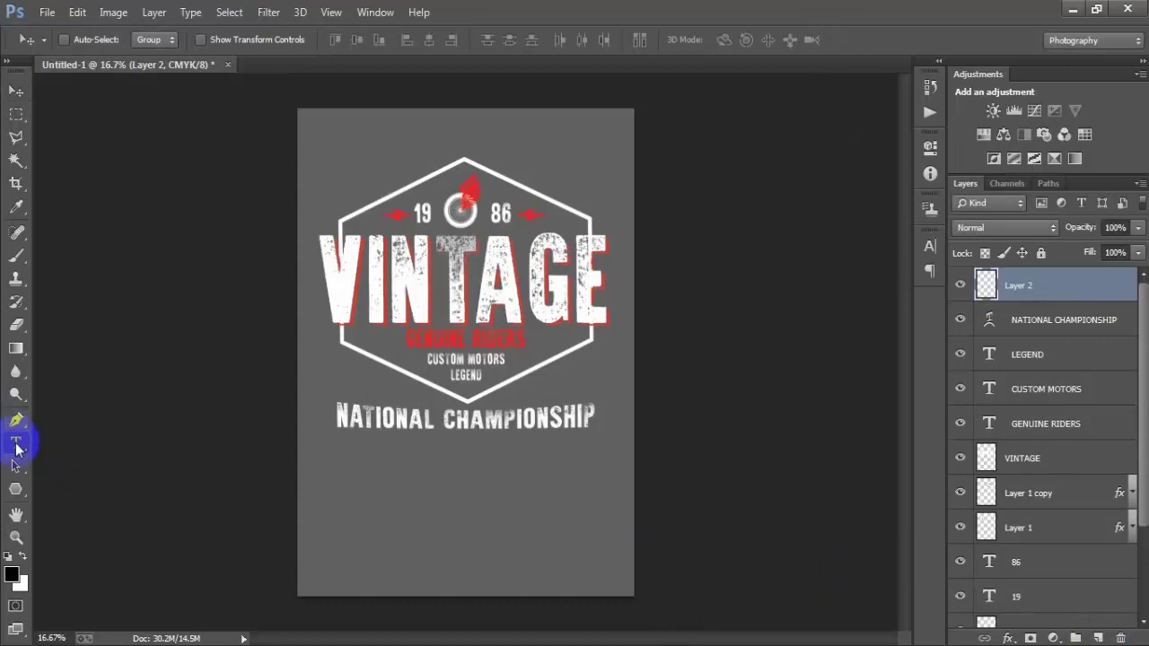
click(436, 479)
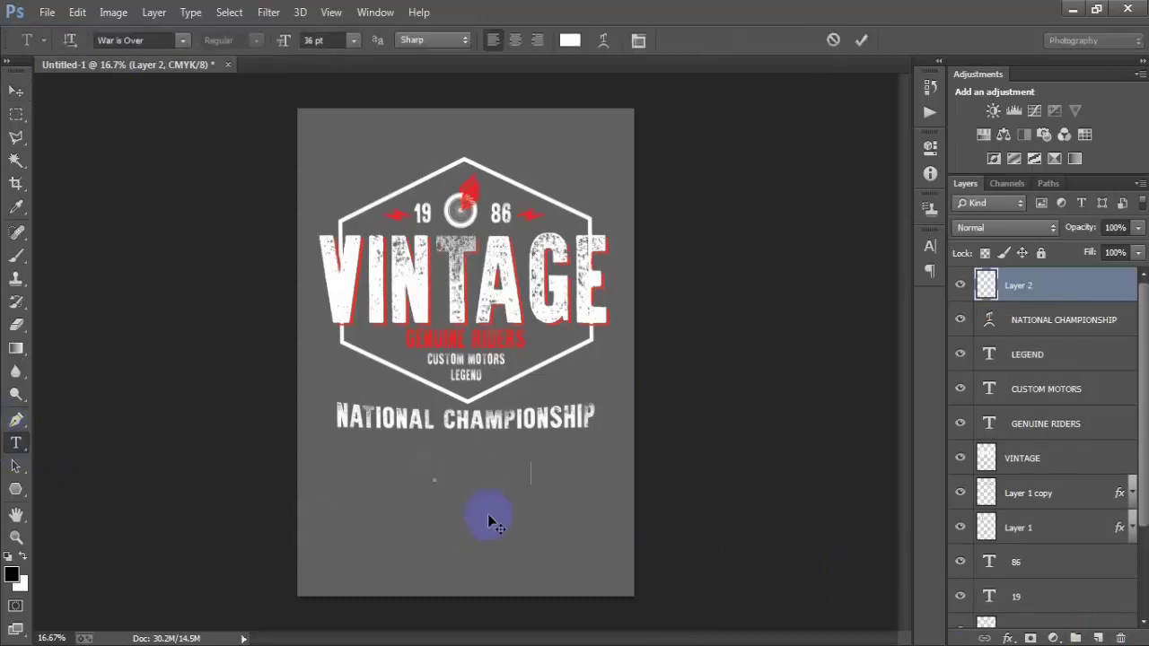
text(MOTORCYCLE)
click(209, 198)
key(v)
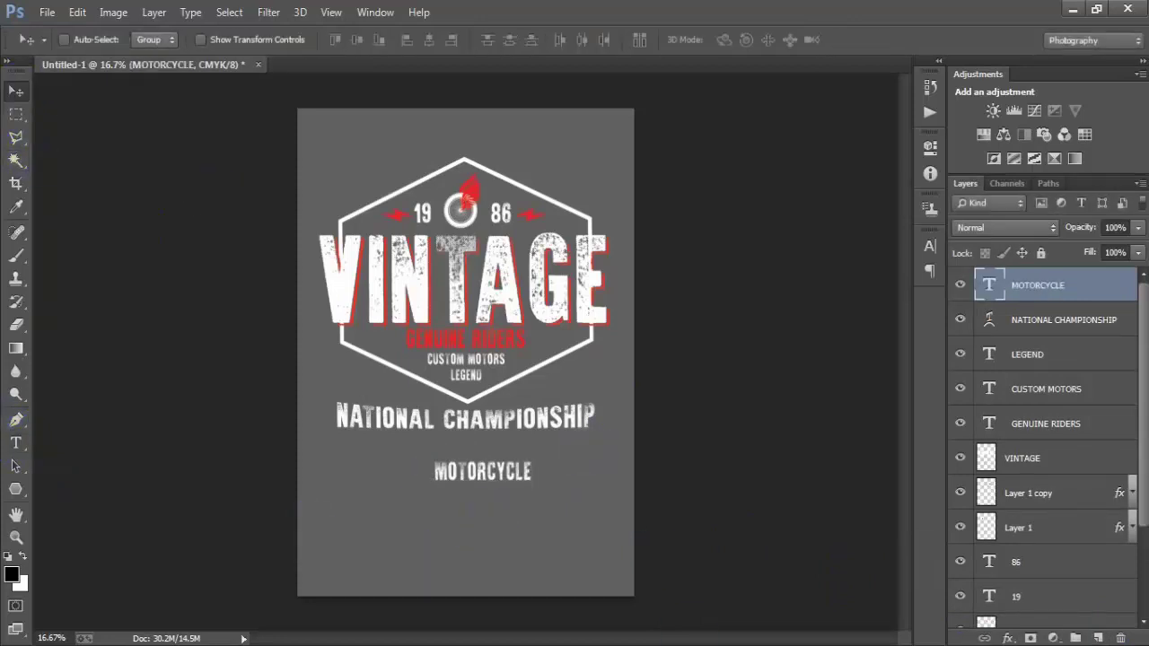
drag(482, 472, 465, 448)
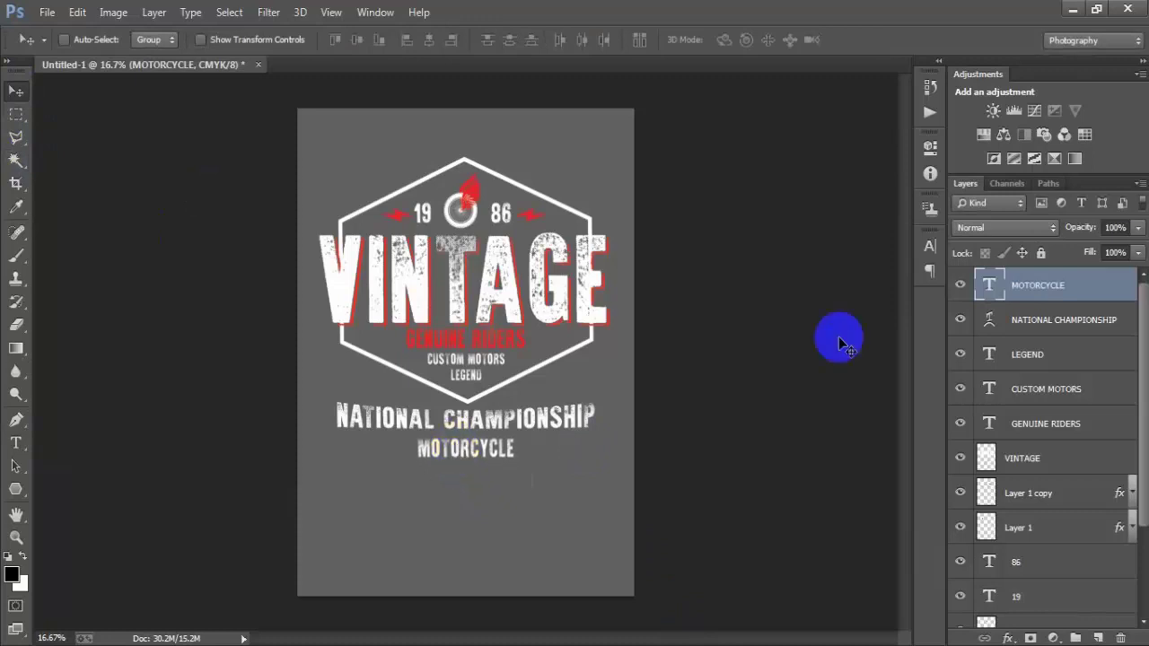
- Set the "MOTORCYCLE" text's tracking to 200 and colour it red, sampled from the artwork
click(929, 248)
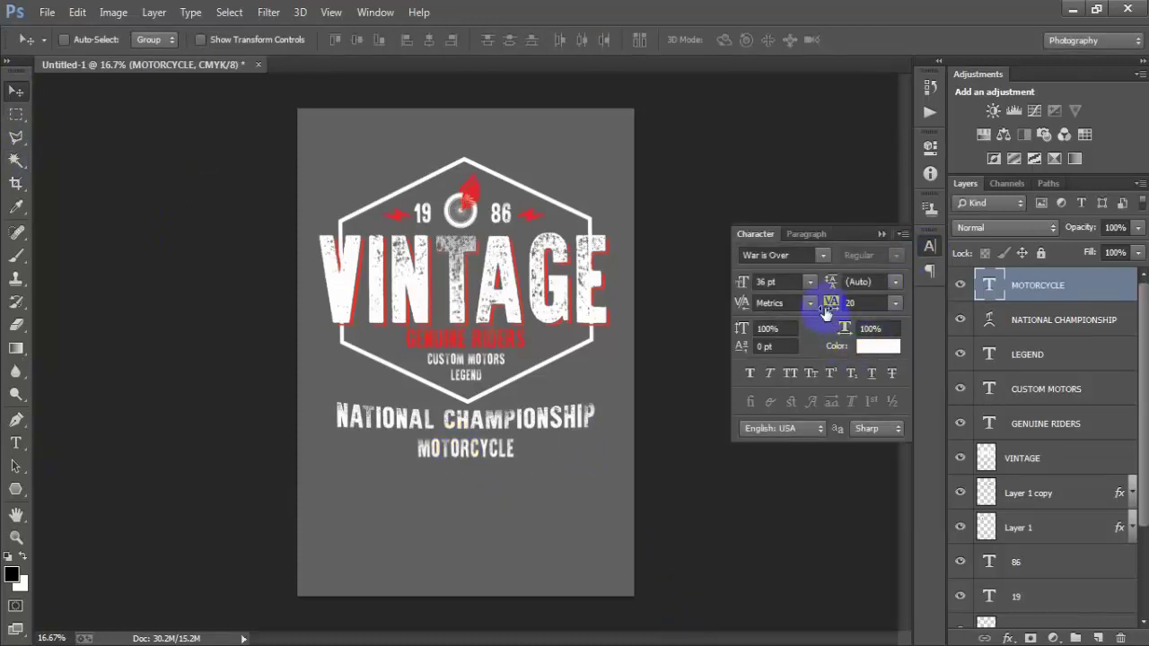
drag(826, 312, 833, 309)
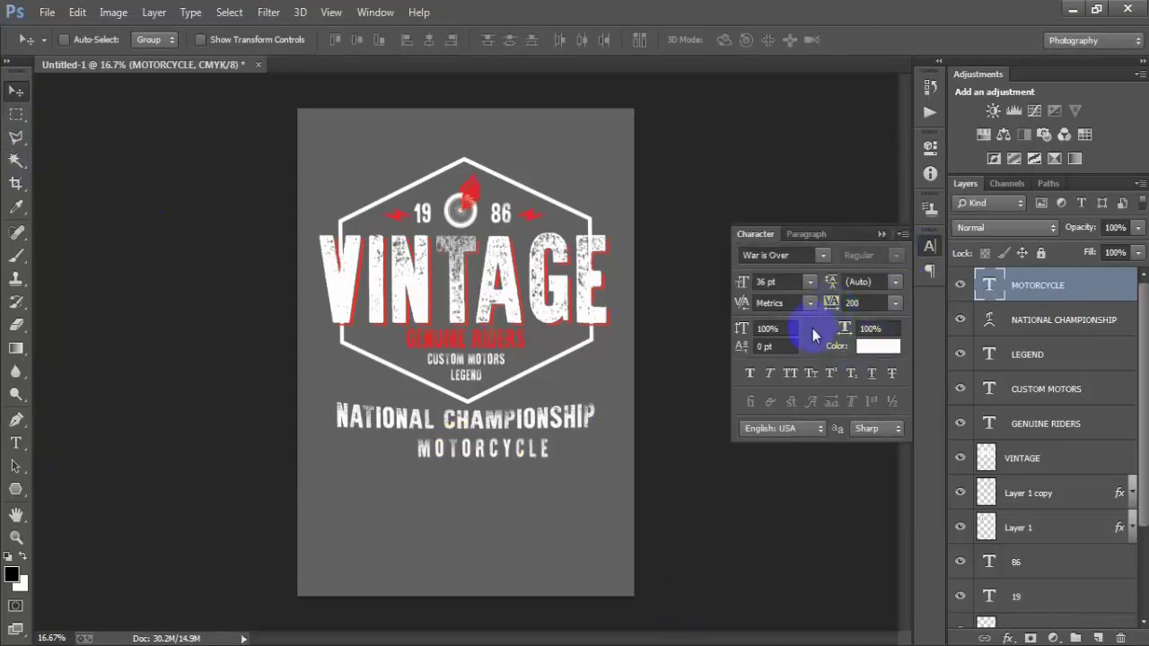
click(879, 348)
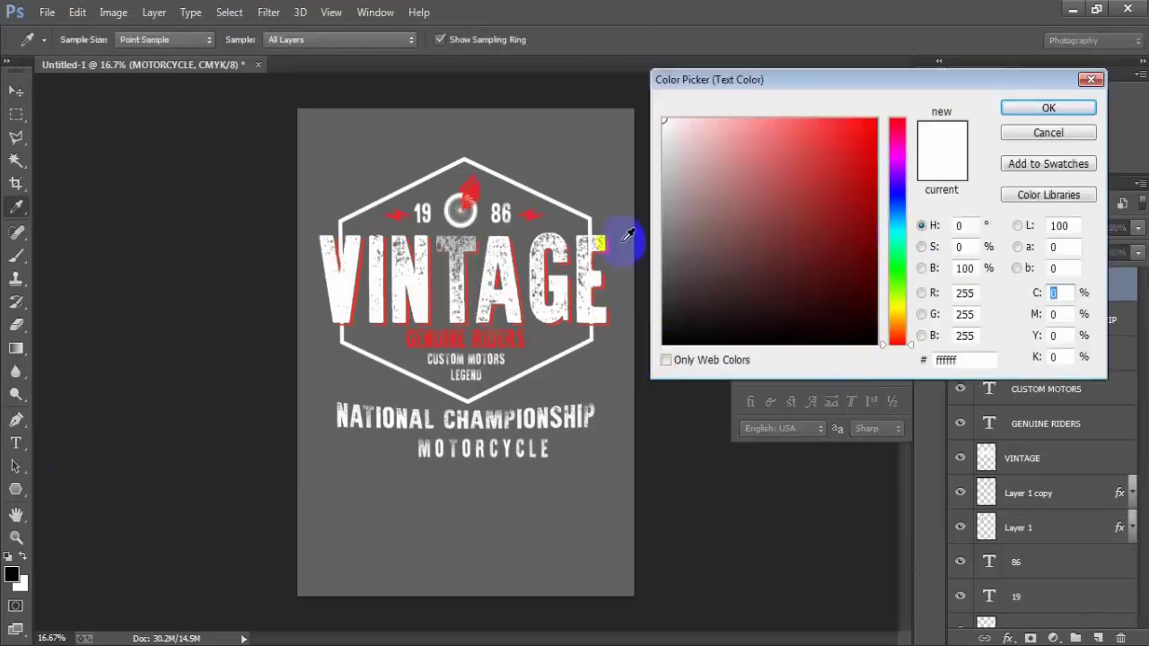
click(533, 215)
drag(854, 141, 906, 114)
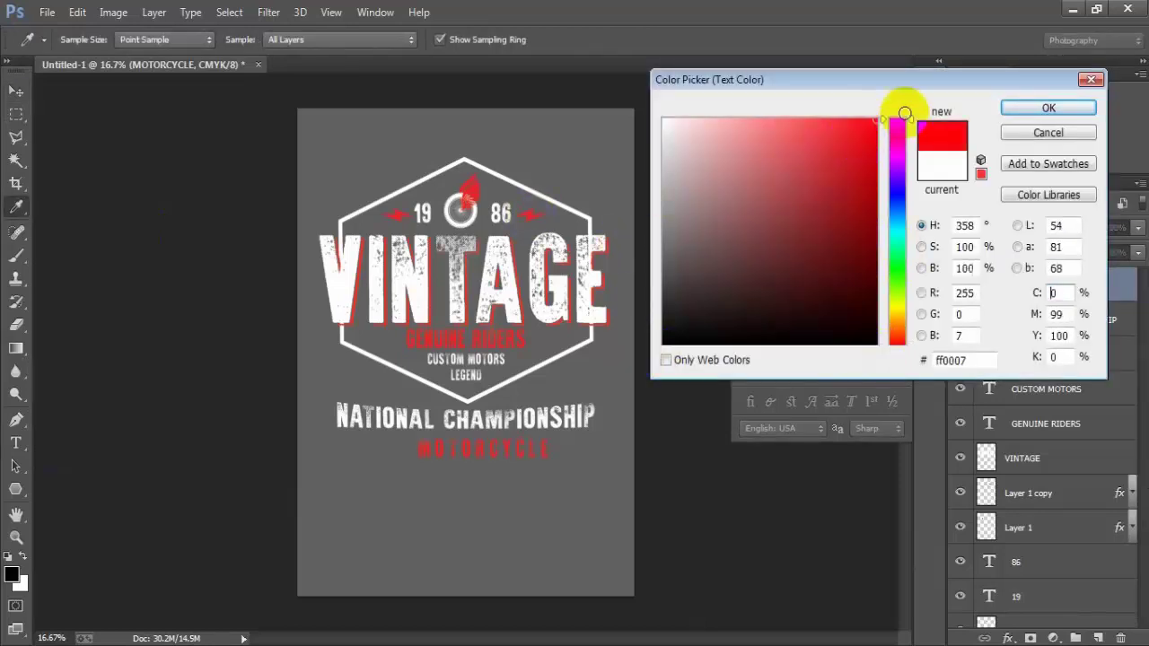
click(1055, 109)
click(884, 232)
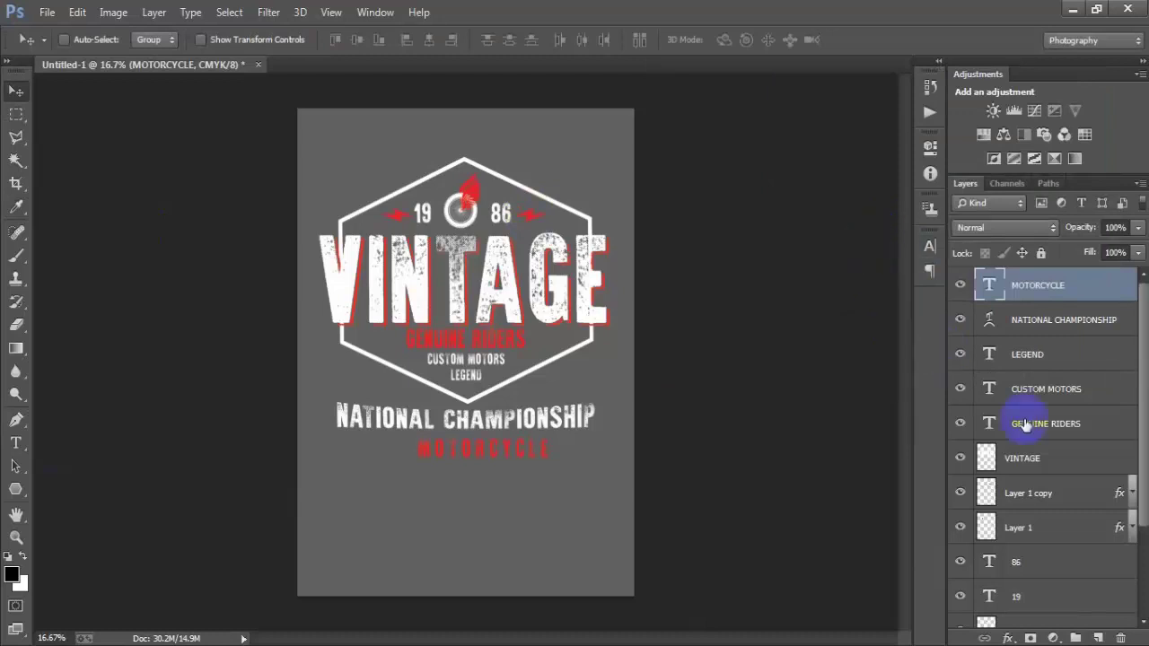
- Centre the "MOTORCYCLE" text horizontally on the Background layer and move it slightly up towards "NATIONAL CHAMPIONSHIP"
scroll(1042, 467, down, 3)
click(1057, 615)
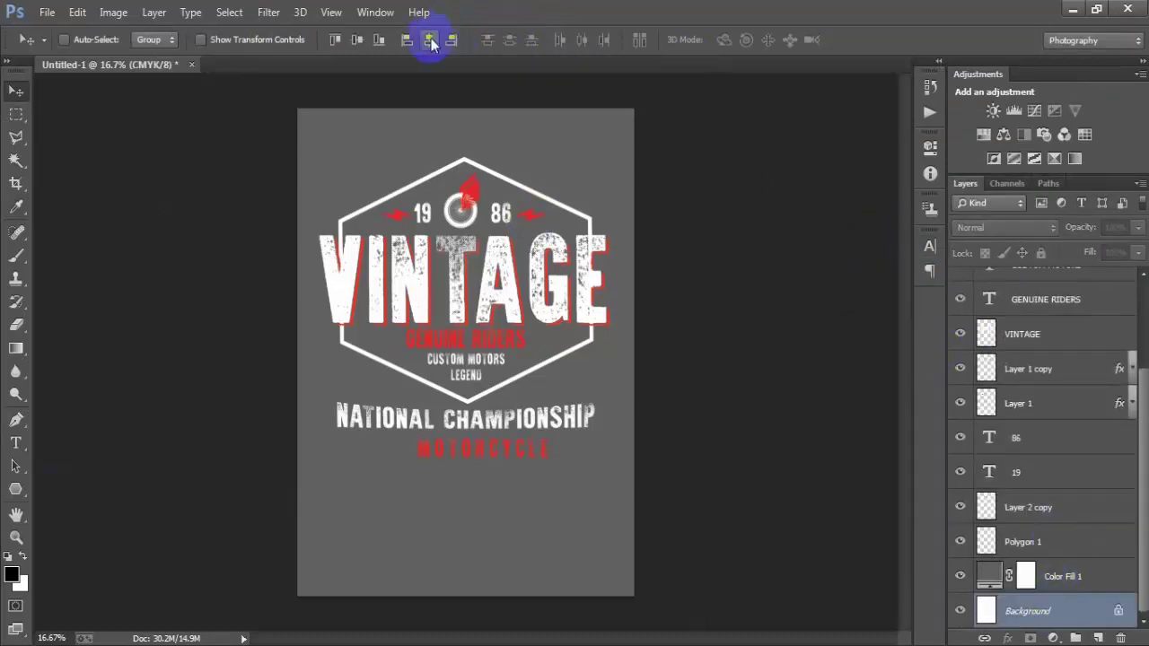
scroll(1024, 359, up, 3)
click(1039, 286)
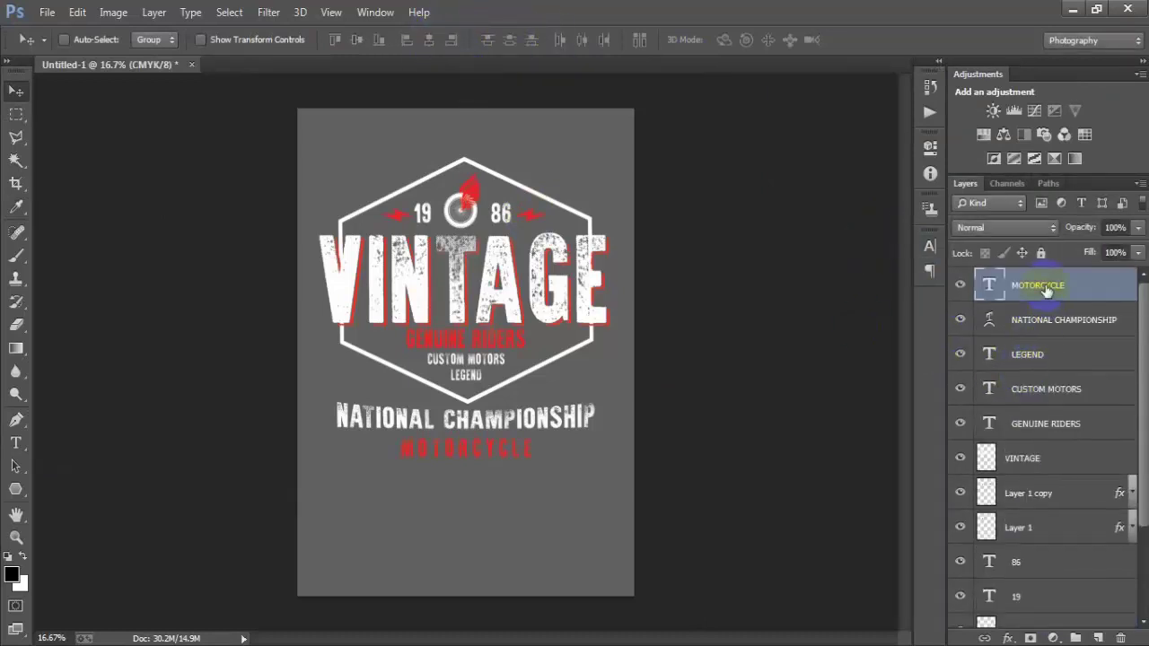
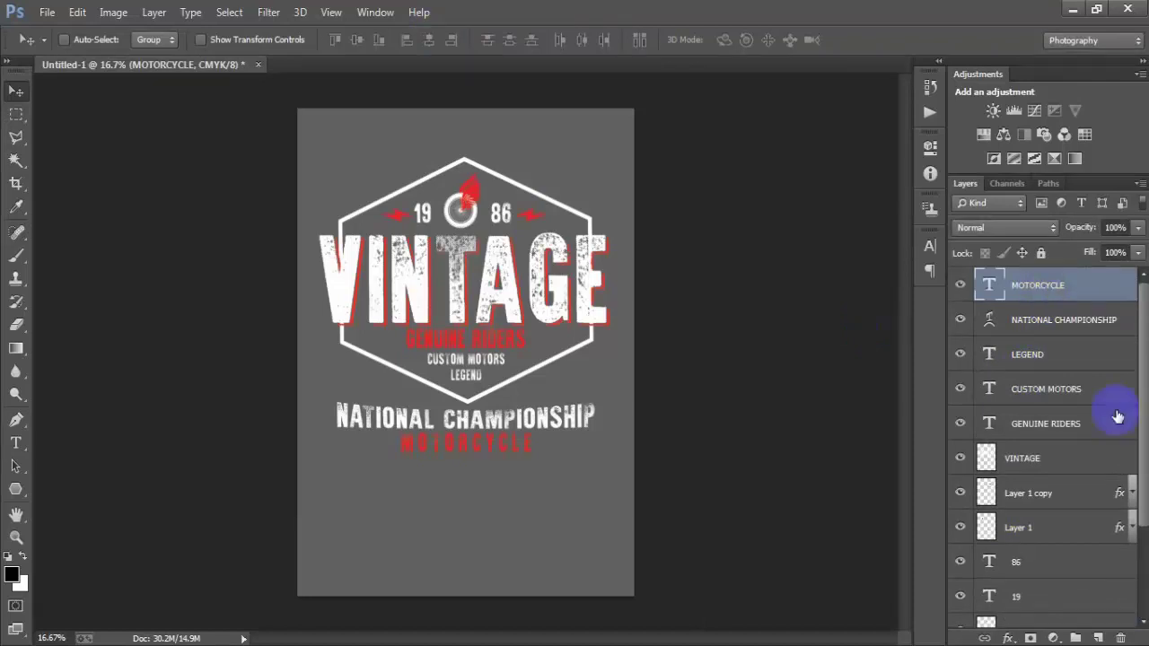
- Add "RACES" text in War is Over at 36 pt below "MOTORCYCLE" on a new layer
click(1098, 638)
click(17, 447)
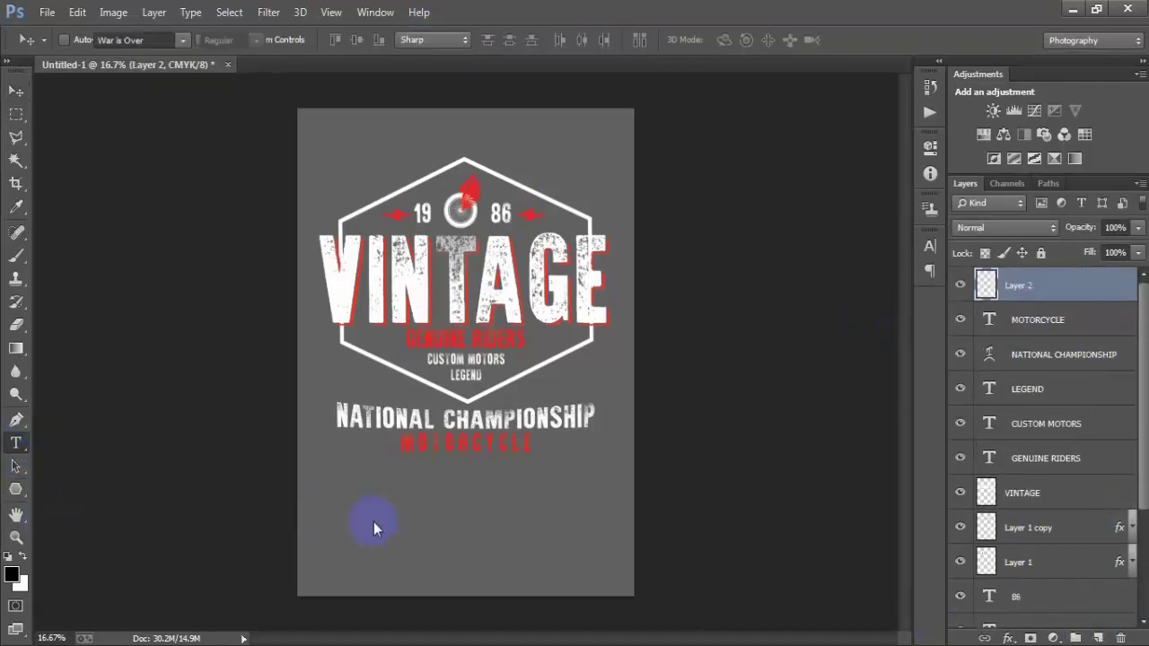
click(439, 500)
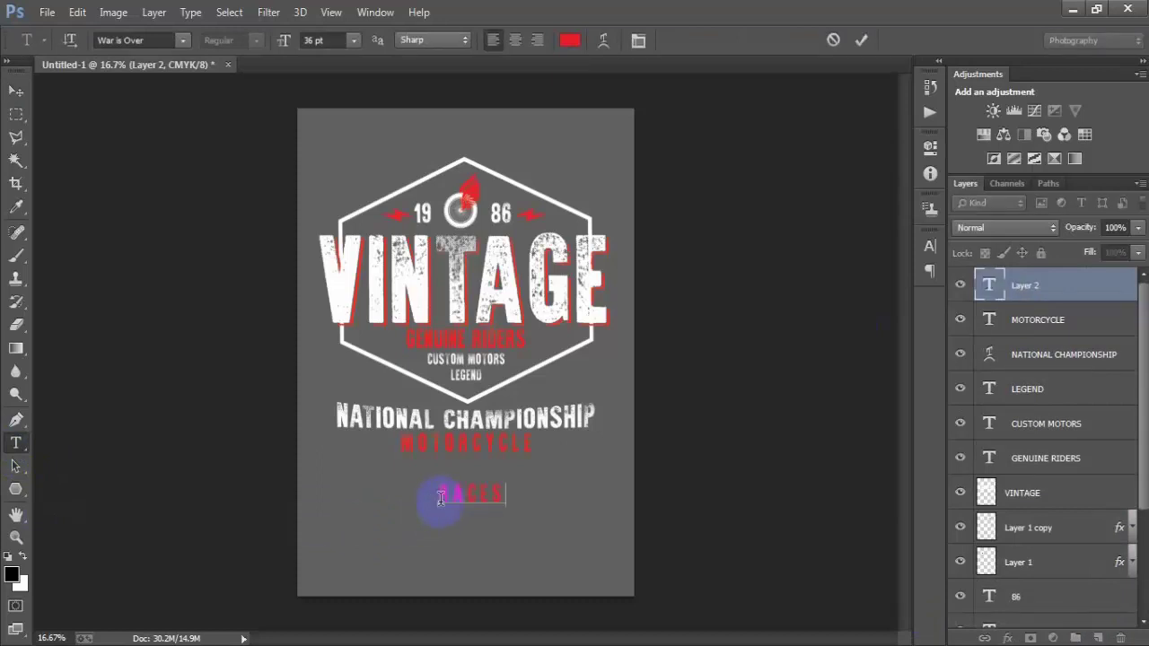
click(16, 92)
- Change the "RACES" text colour to white (ffffff) and set its tracking to 20
click(930, 250)
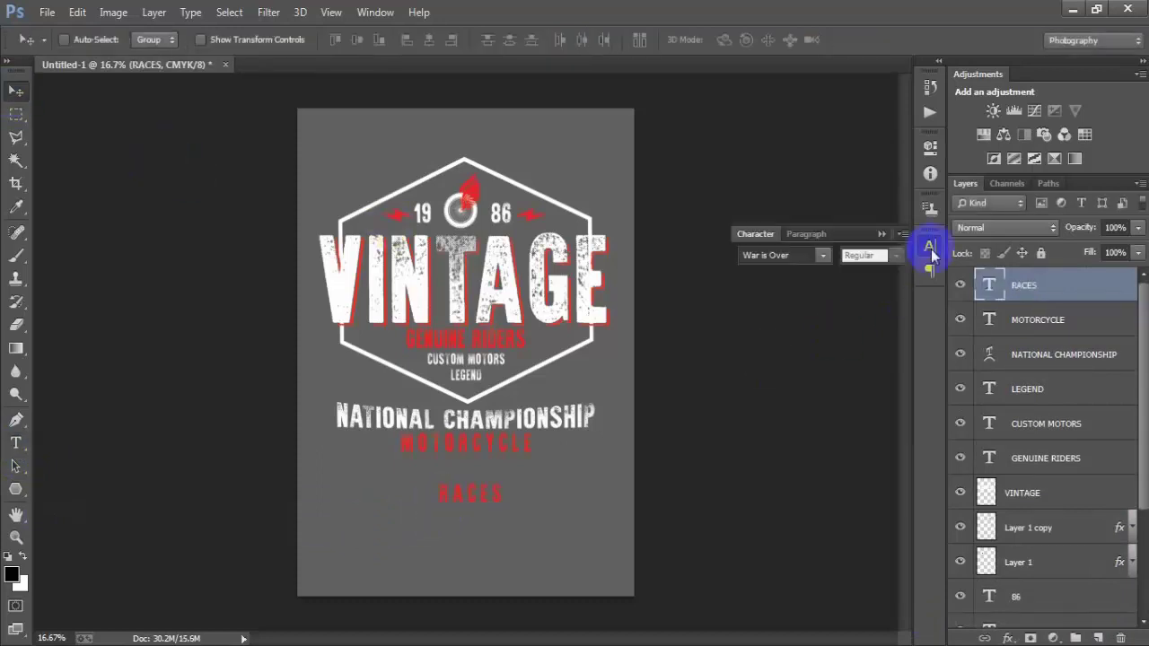
click(885, 351)
drag(770, 264, 569, 72)
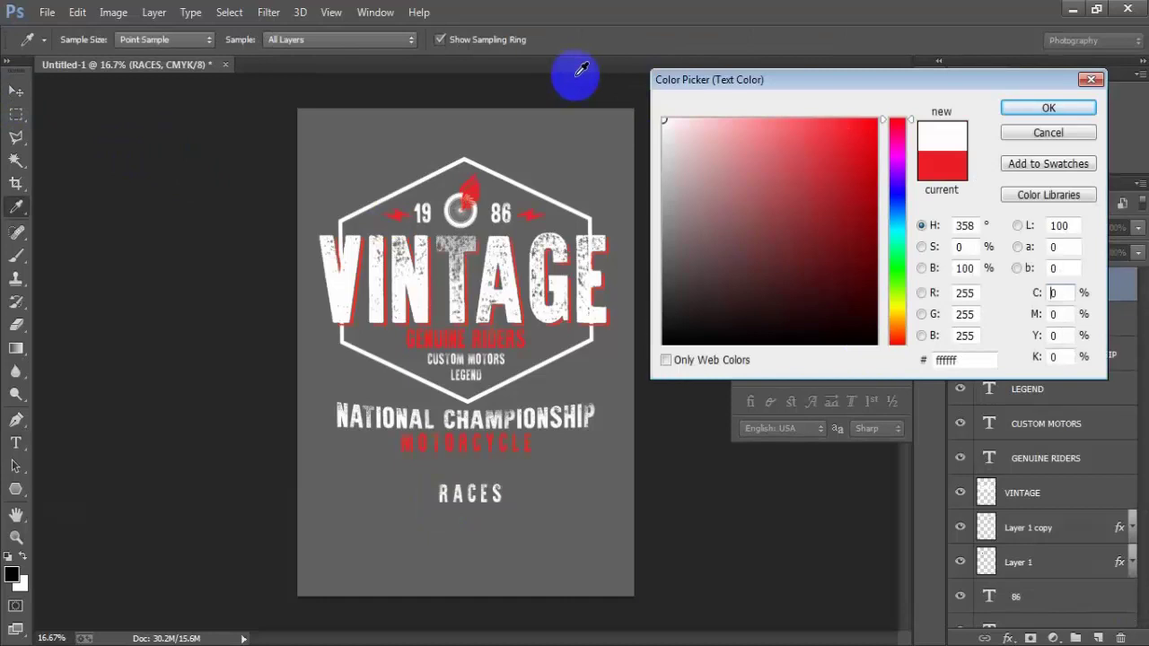
click(1015, 115)
click(872, 300)
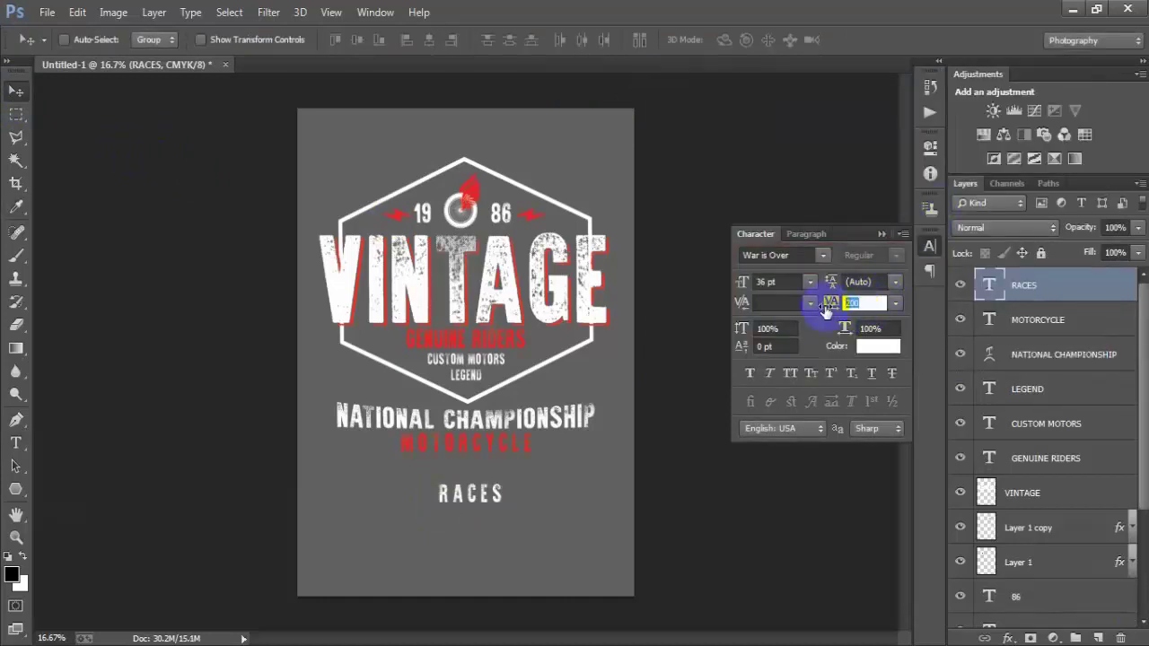
text(20)
key(Return)
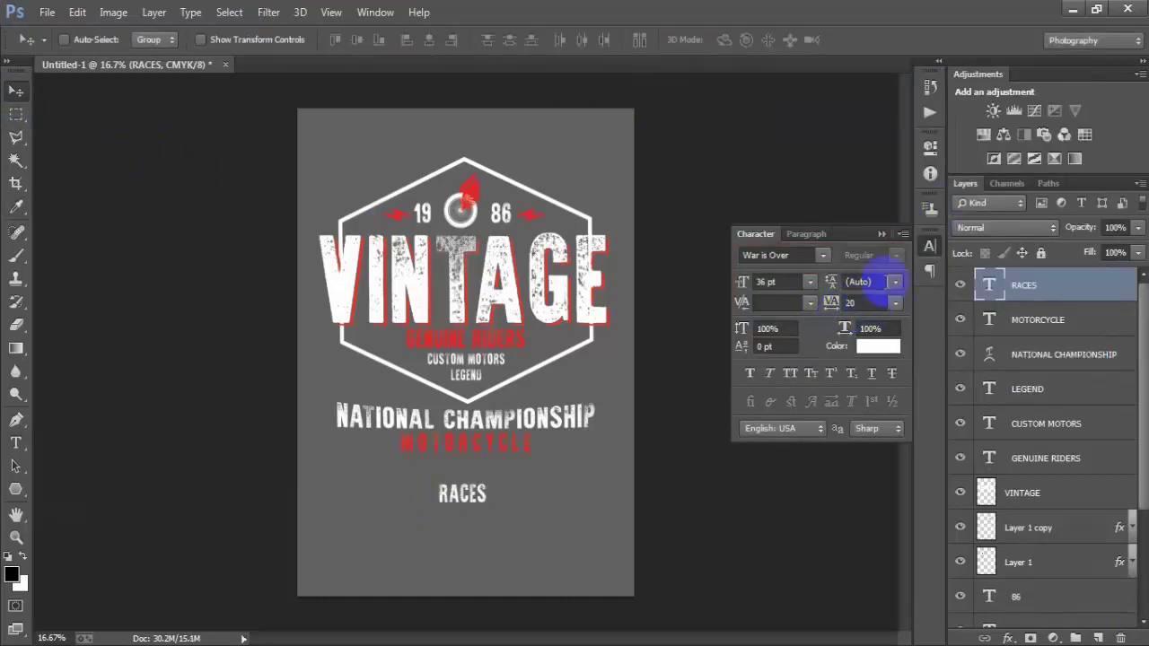
click(882, 233)
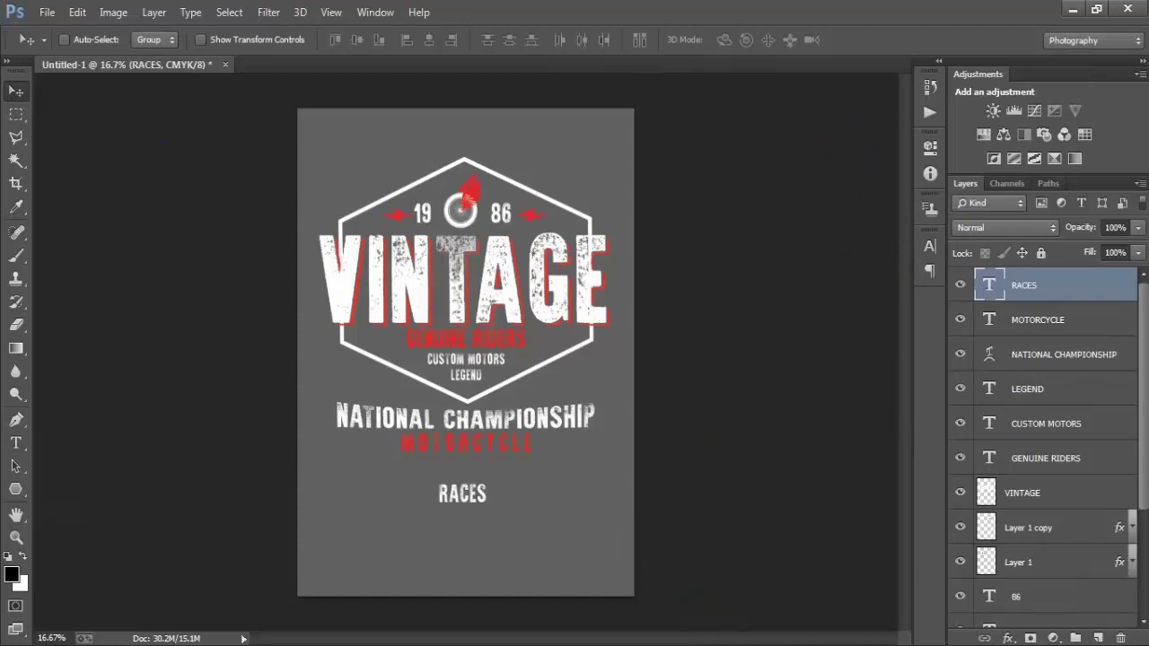
- Move the "RACES" text up until it sits directly beneath "MOTORCYCLE"
key(shift+Up)
key(shift+Up)
key(shift+Up)
key(shift+Up)
key(shift+Up)
key(shift+Up)
key(shift+Up)
key(shift+Up)
key(shift+Up)
key(shift+Up)
key(shift+Up)
key(shift+Up)
key(shift+Up)
key(shift+Up)
key(shift+Up)
key(shift+Up)
key(shift+Up)
key(shift+Up)
key(shift+Up)
key(shift+Up)
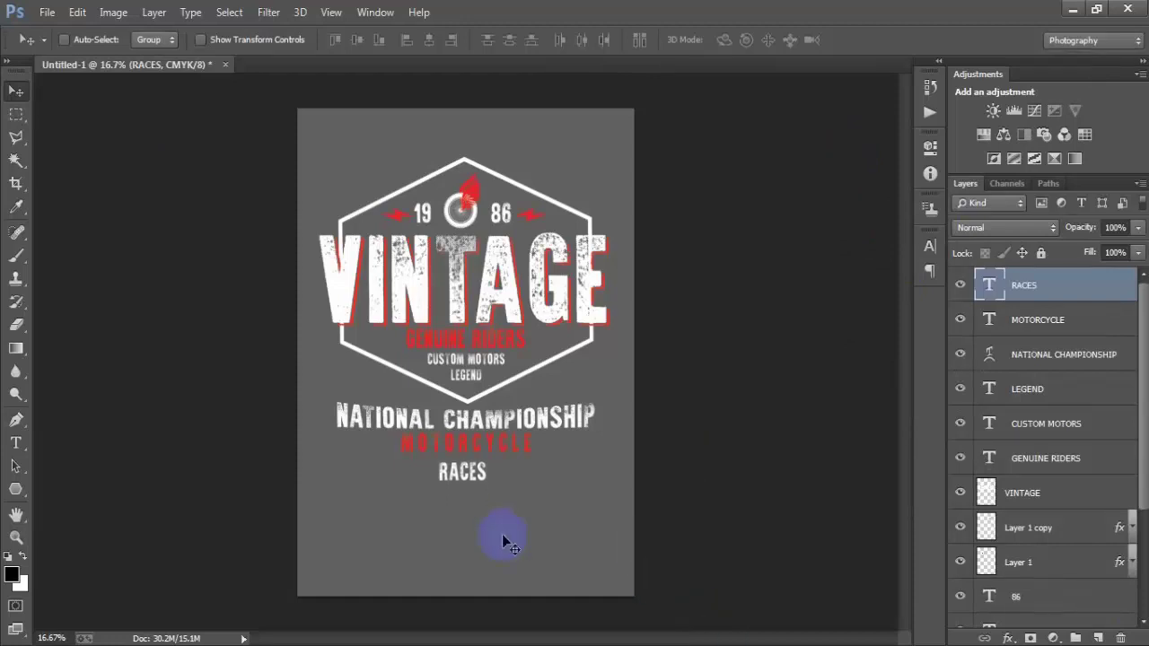
key(shift+Down)
key(shift+Down)
key(shift+Down)
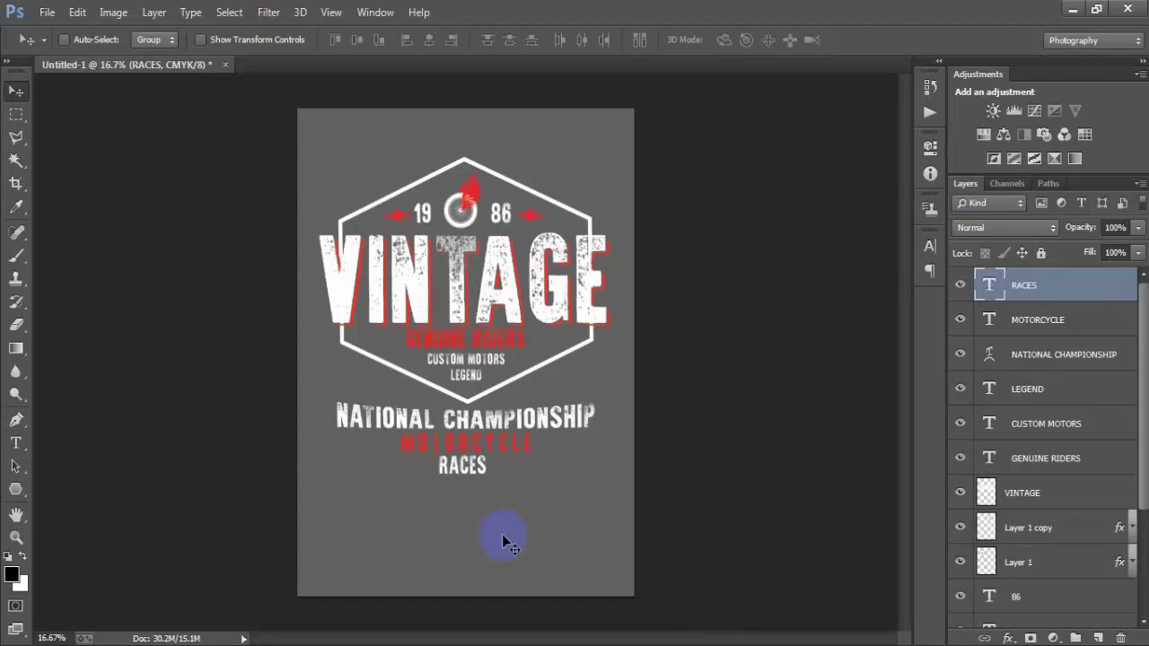
- Duplicate the "RACES" text layer and move the copy down directly below the original
key(ctrl+j)
key(shift+Down)
key(shift+Down)
key(shift+Down)
key(shift+Down)
key(shift+Down)
key(shift+Down)
key(shift+Down)
key(shift+Down)
key(shift+Down)
key(shift+Down)
key(shift+Down)
key(shift+Down)
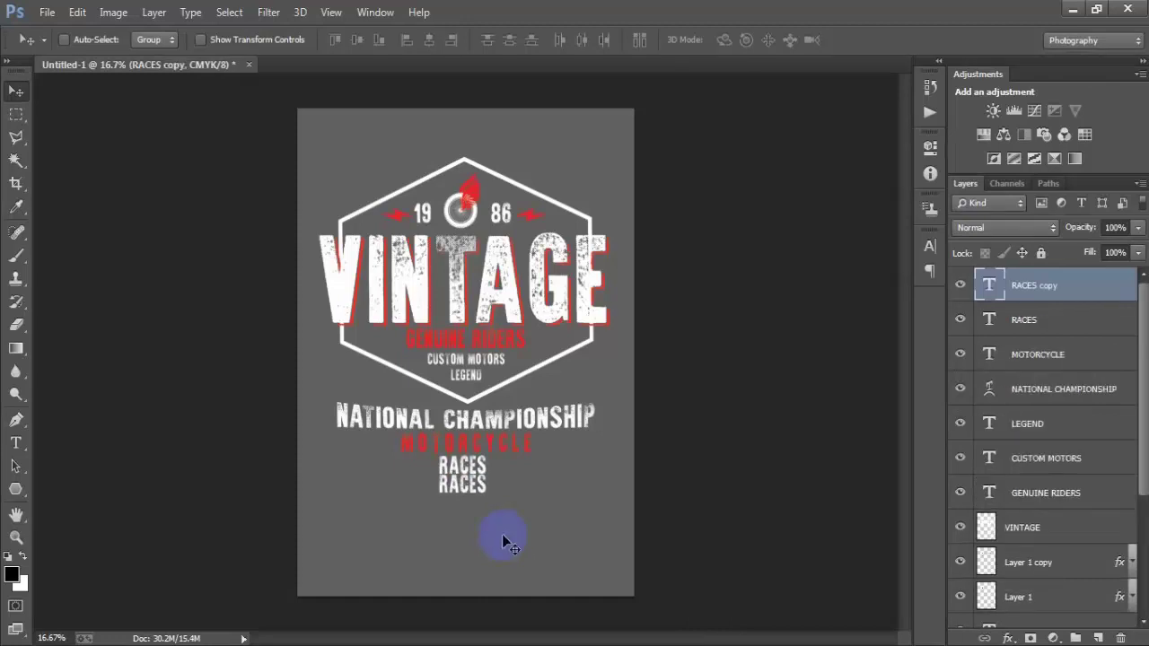
- Nudge the lower RACES copy down to widen the gap below the original RACES text
key(shift+Down)
key(shift+Down)
key(shift+Down)
key(shift+Down)
key(shift+Down)
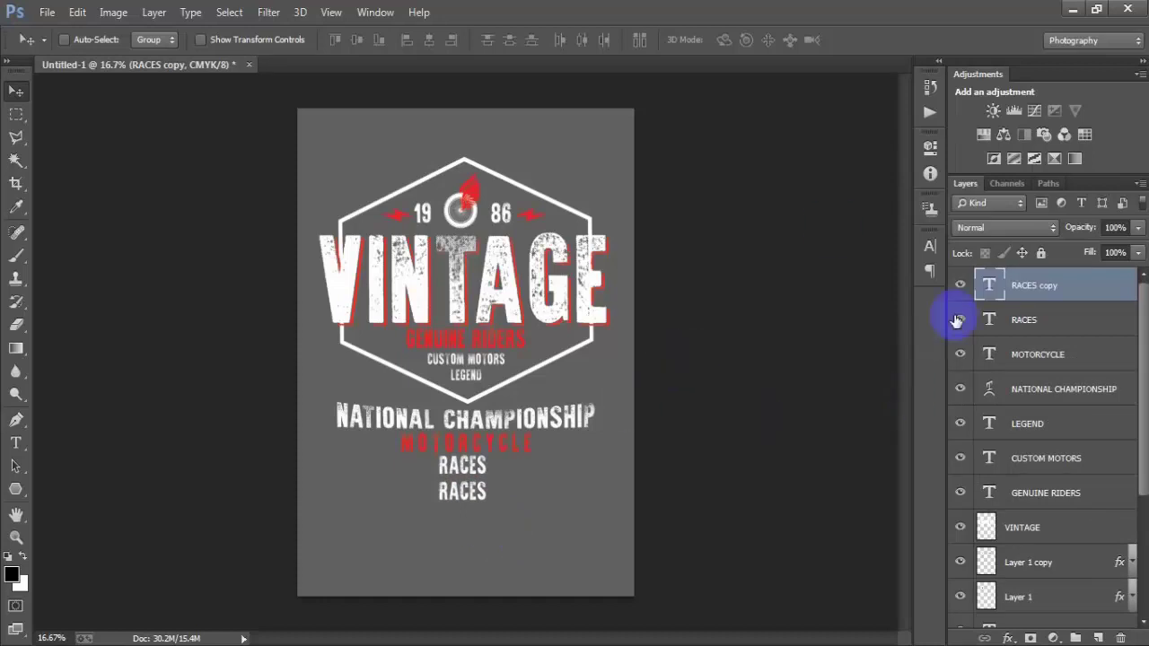
- Replace the lower RACES copy's text with "NEW YORK SPEEDWAY" and shift it left beneath RACES
double_click(990, 286)
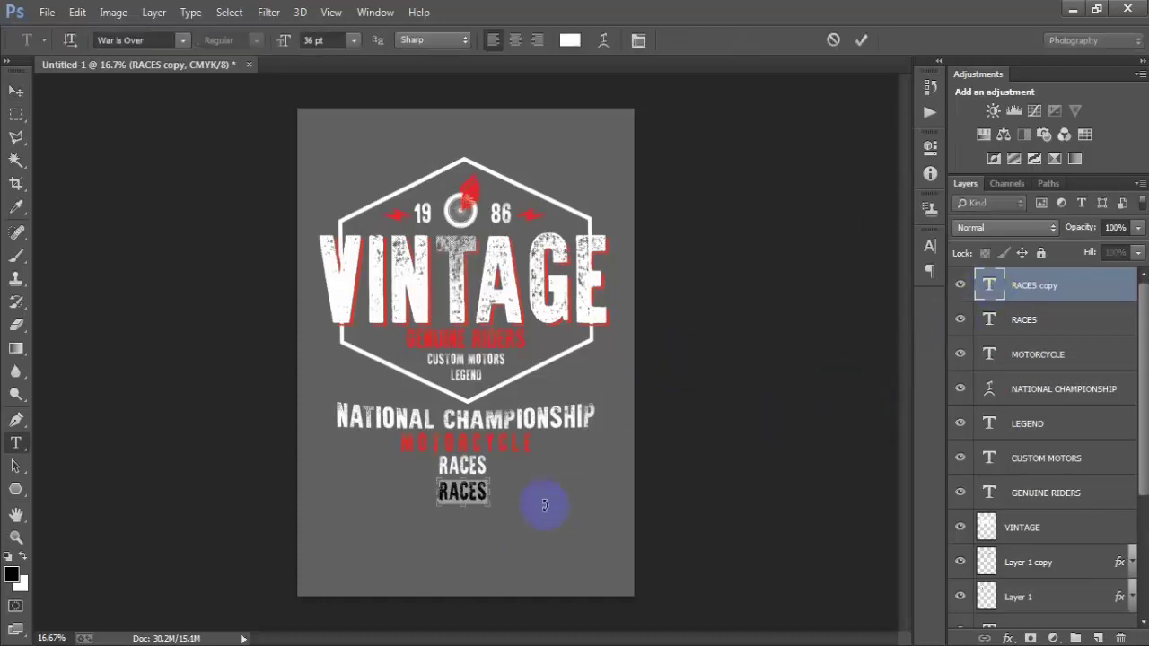
text(NEW YORK SPEEDWAY)
click(16, 90)
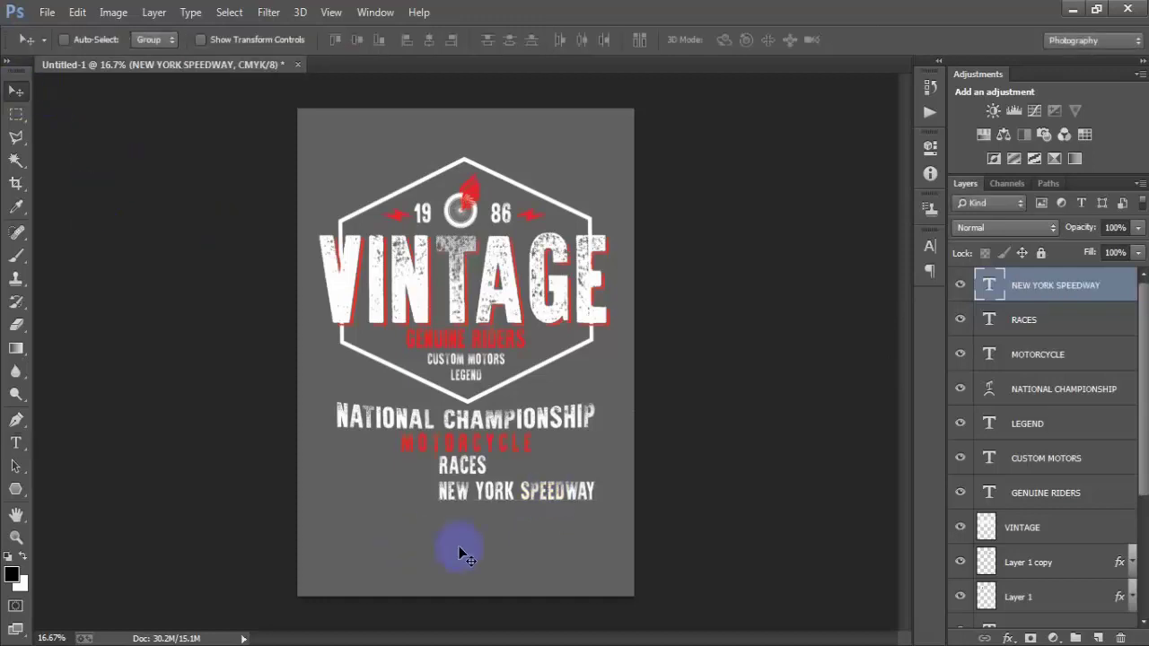
drag(519, 499, 481, 501)
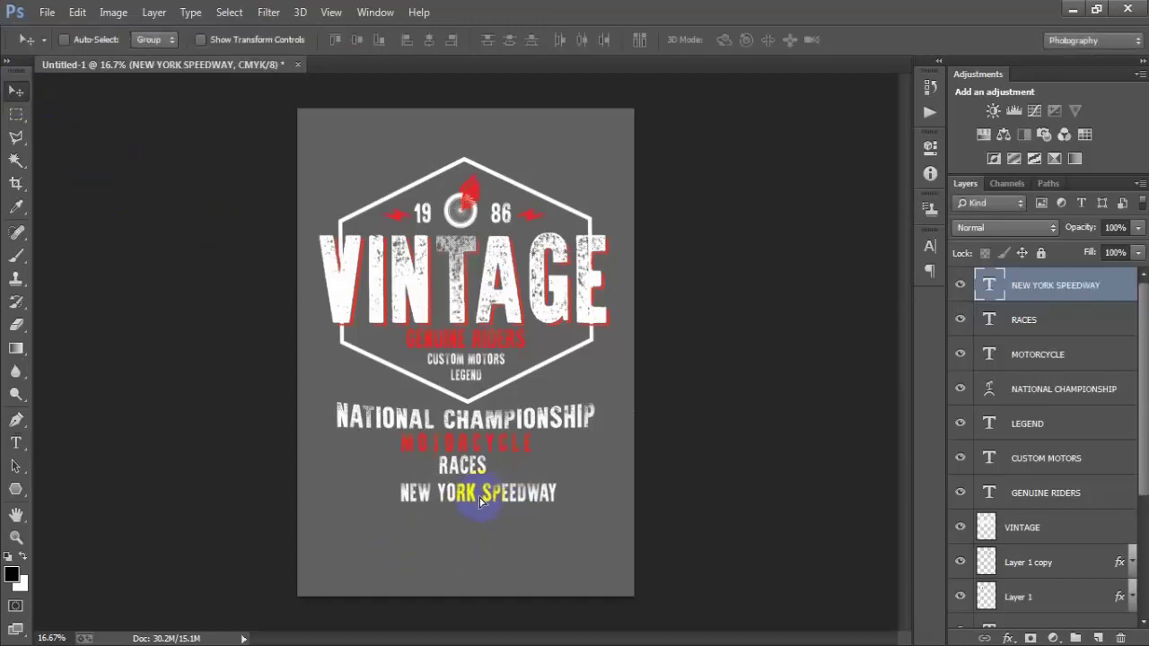
- Change the "NEW YORK SPEEDWAY" text colour to red (ff0000)
click(930, 245)
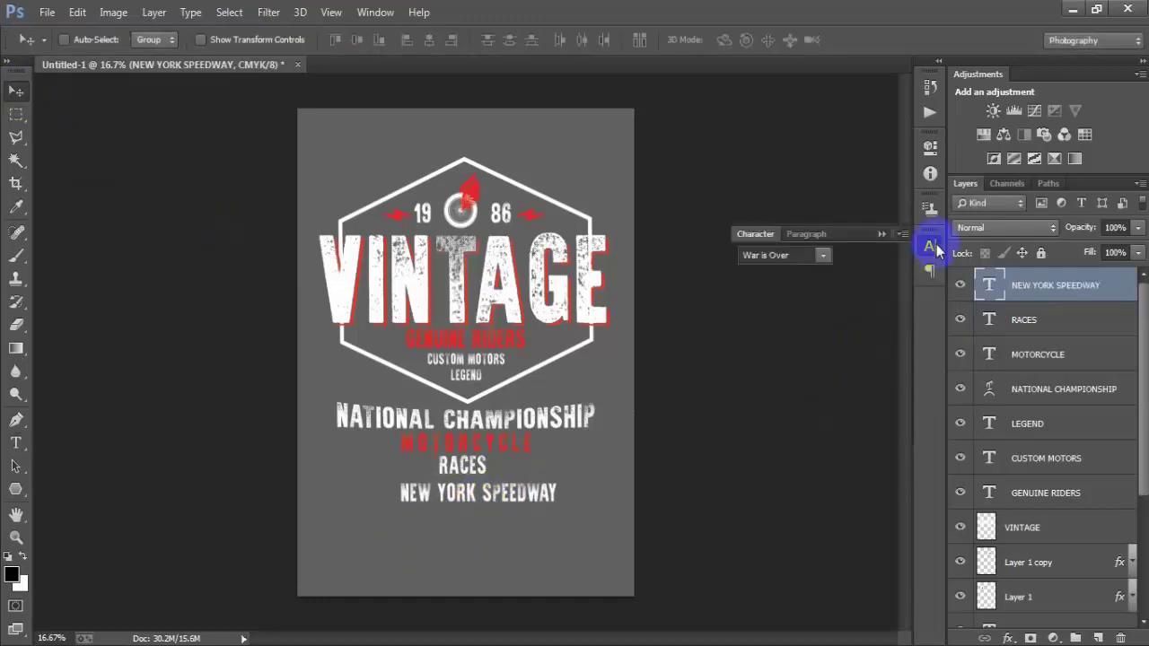
click(880, 350)
drag(774, 266, 893, 108)
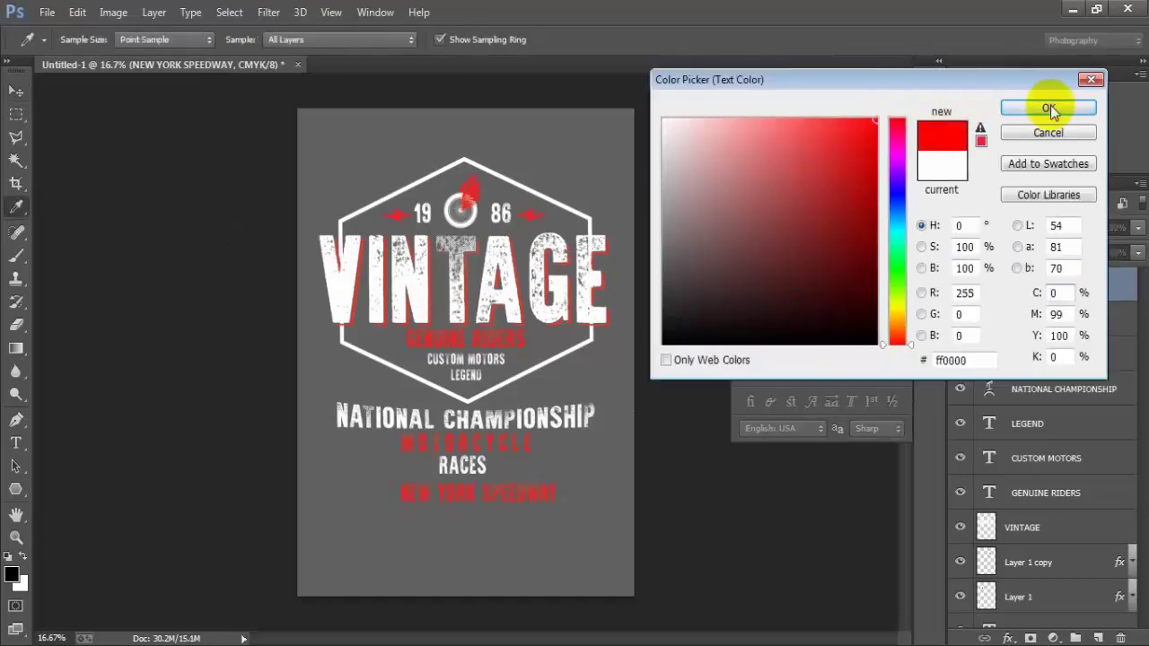
click(1048, 107)
click(881, 235)
- Centre the "NEW YORK SPEEDWAY" text horizontally on the Background layer
scroll(1057, 539, down, 5)
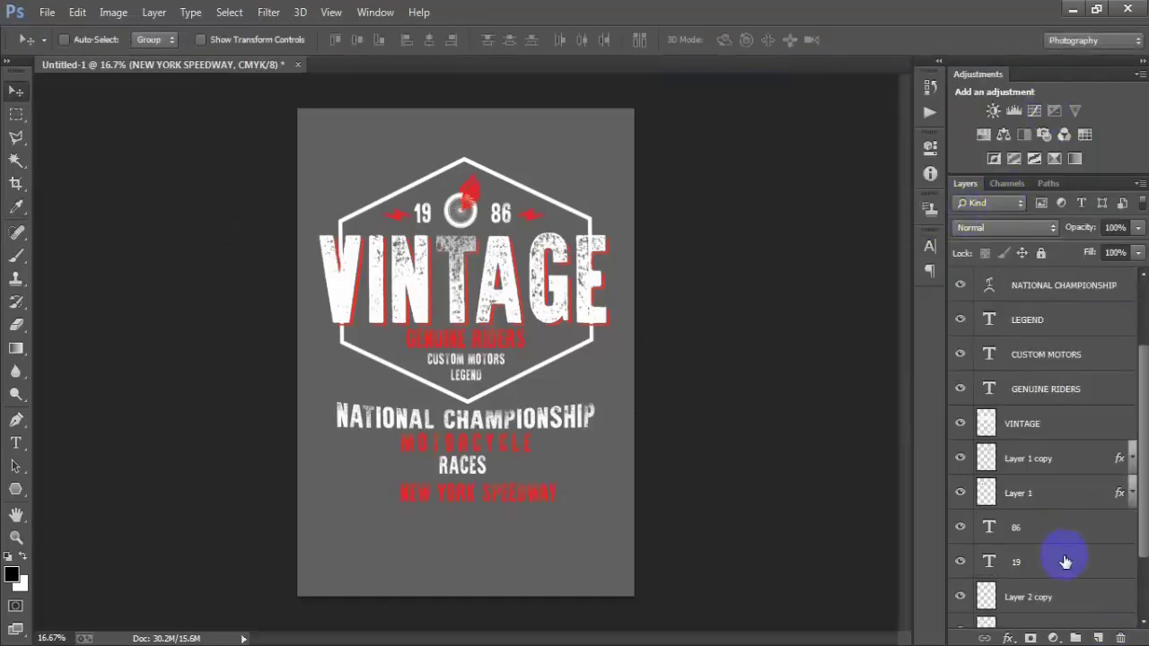
ctrl+click(1038, 612)
click(429, 40)
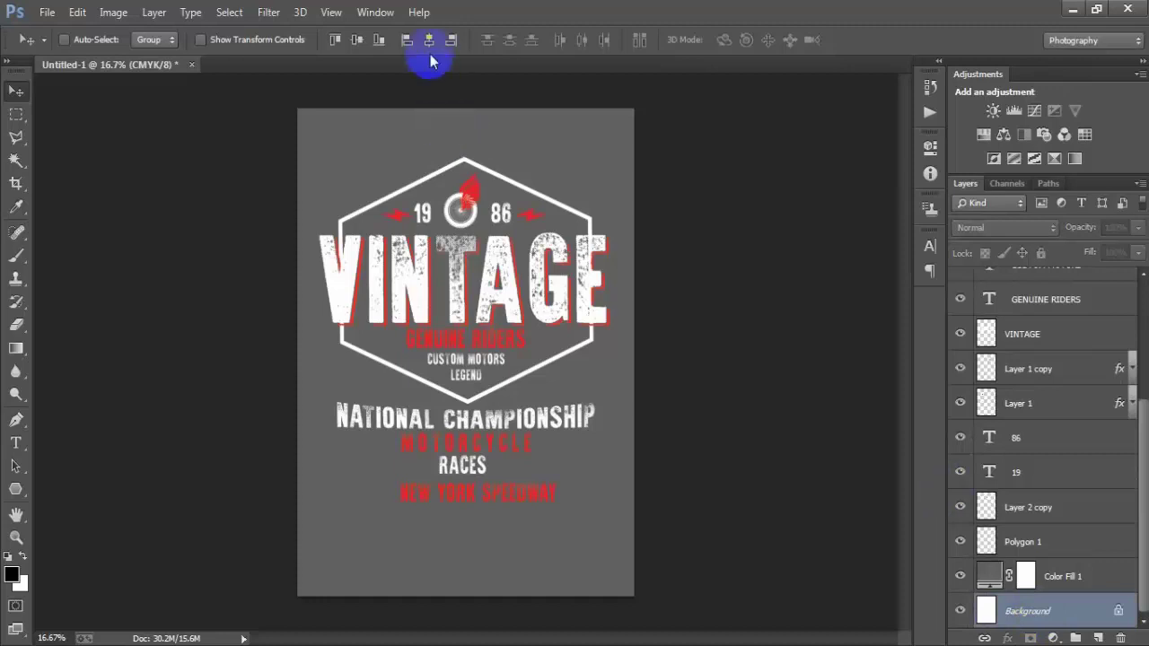
scroll(1047, 513, up, 5)
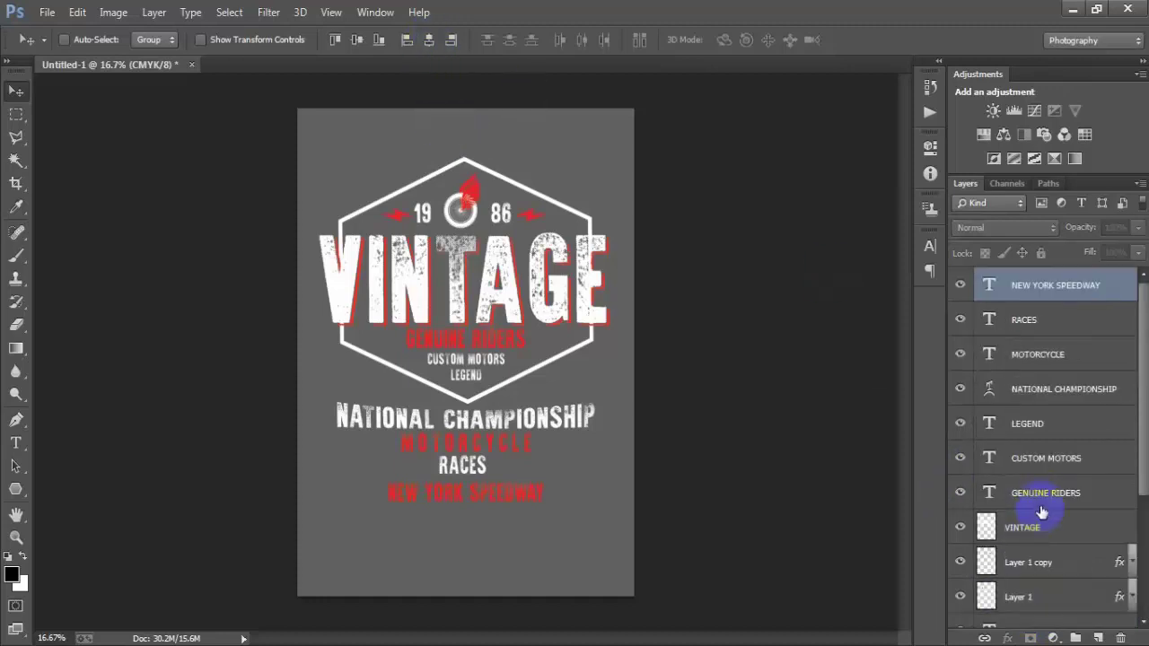
- Warp the "NEW YORK SPEEDWAY" text with the horizontal Arc style at a bend of -44%
click(990, 289)
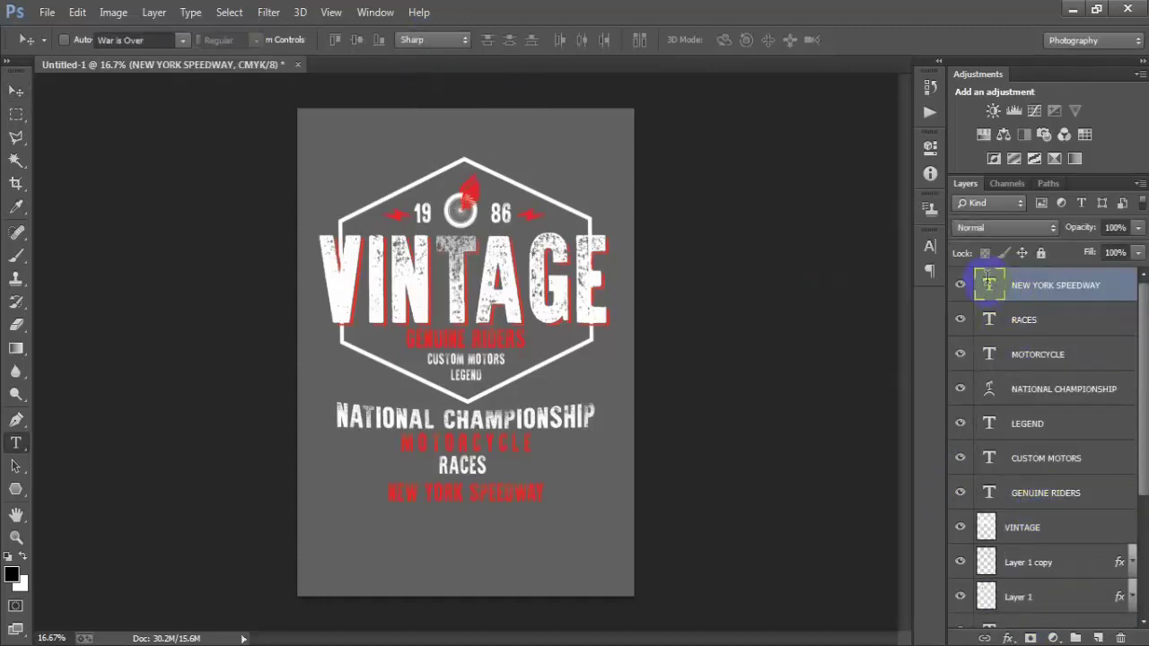
double_click(990, 286)
click(603, 41)
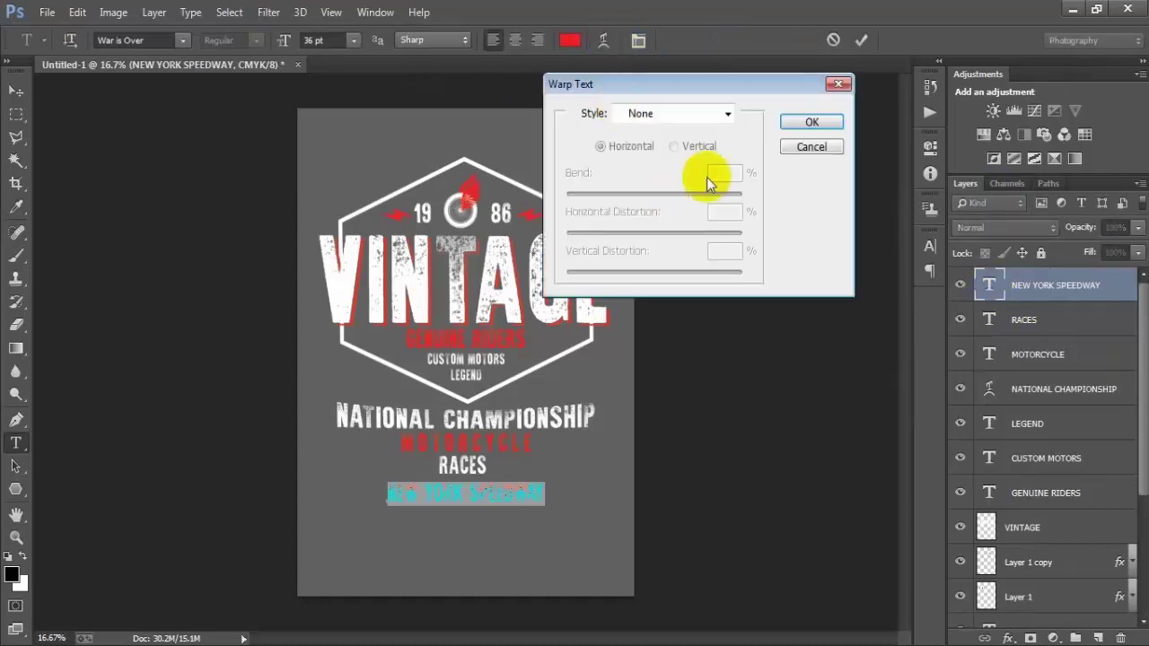
click(727, 114)
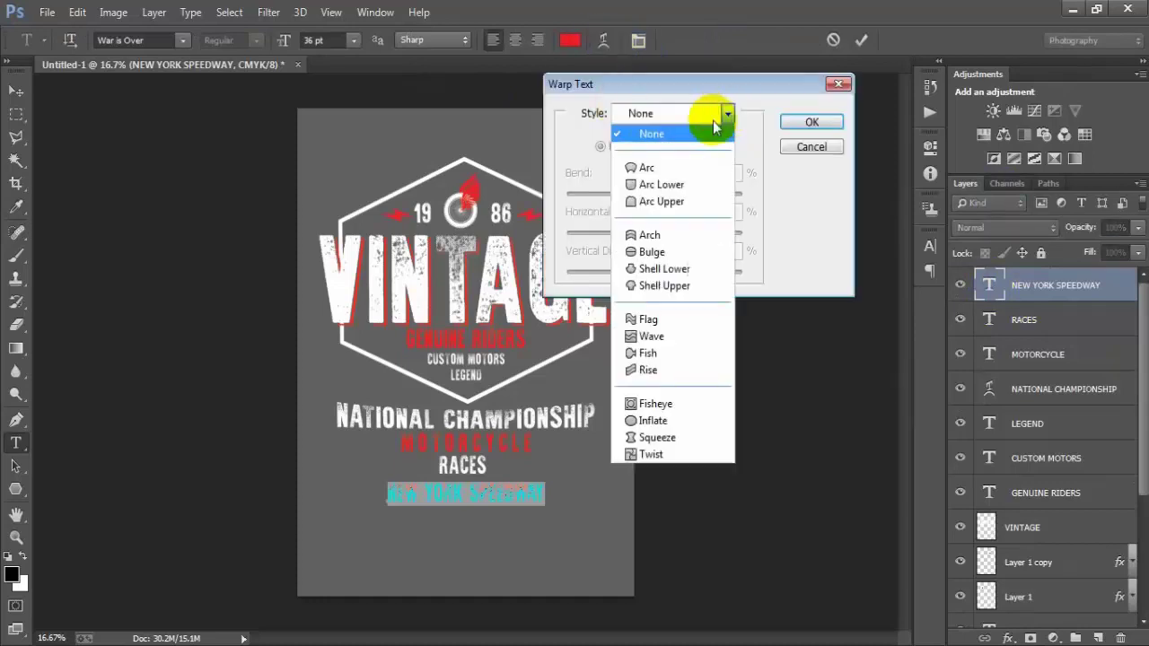
click(653, 169)
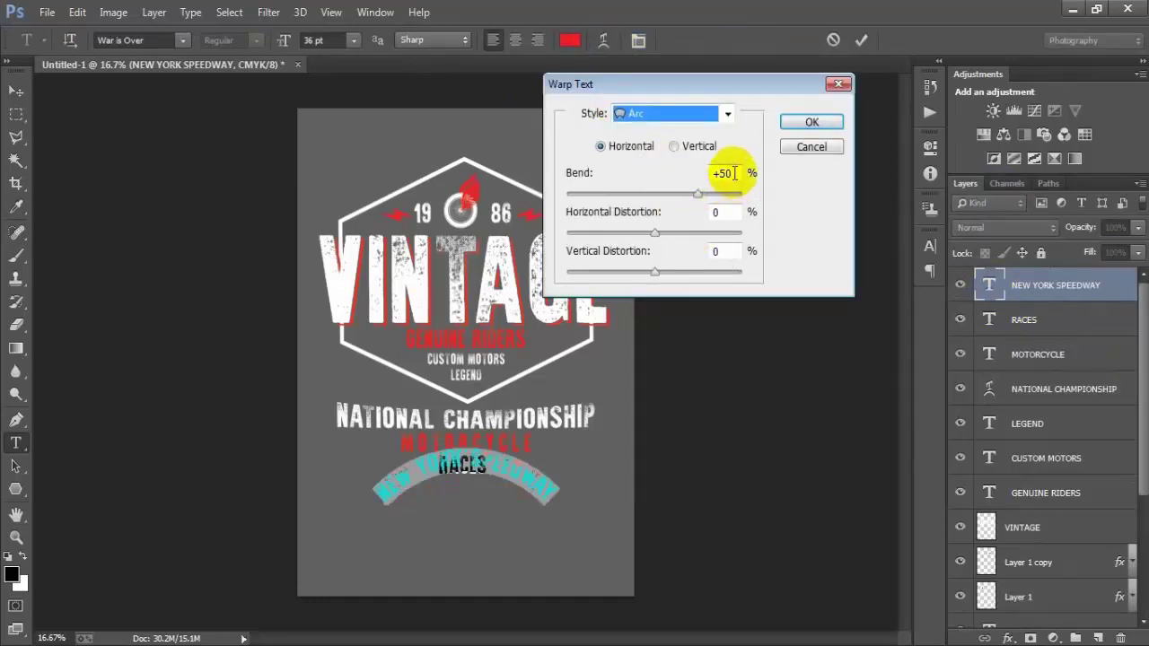
drag(735, 173, 715, 174)
text(-)
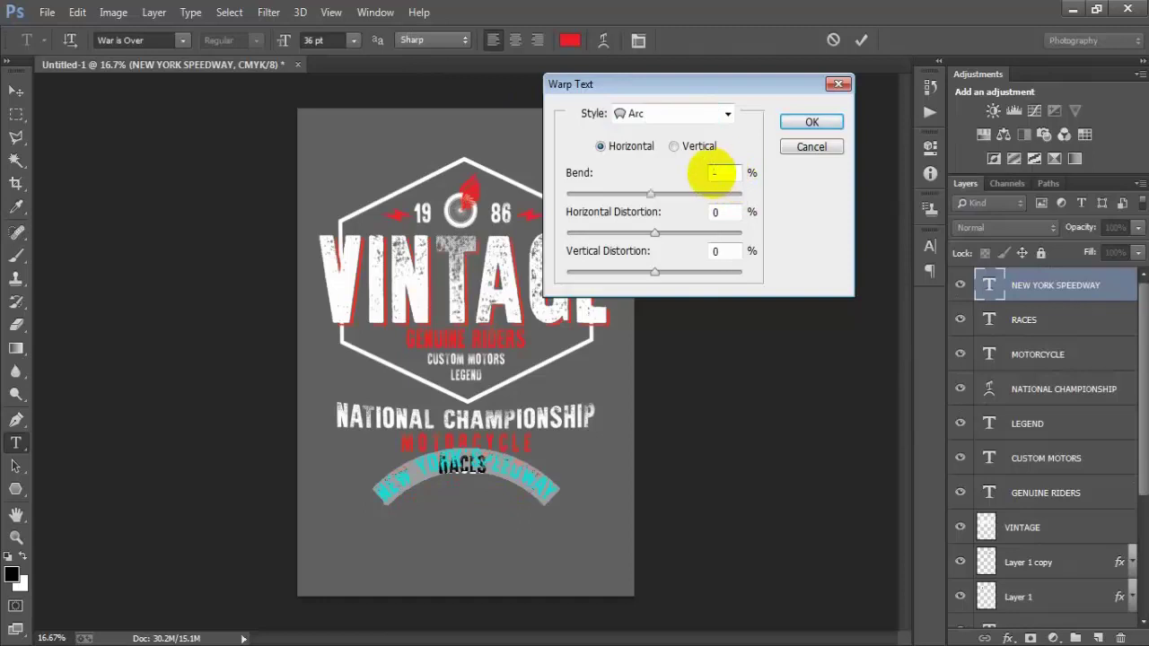
text(44)
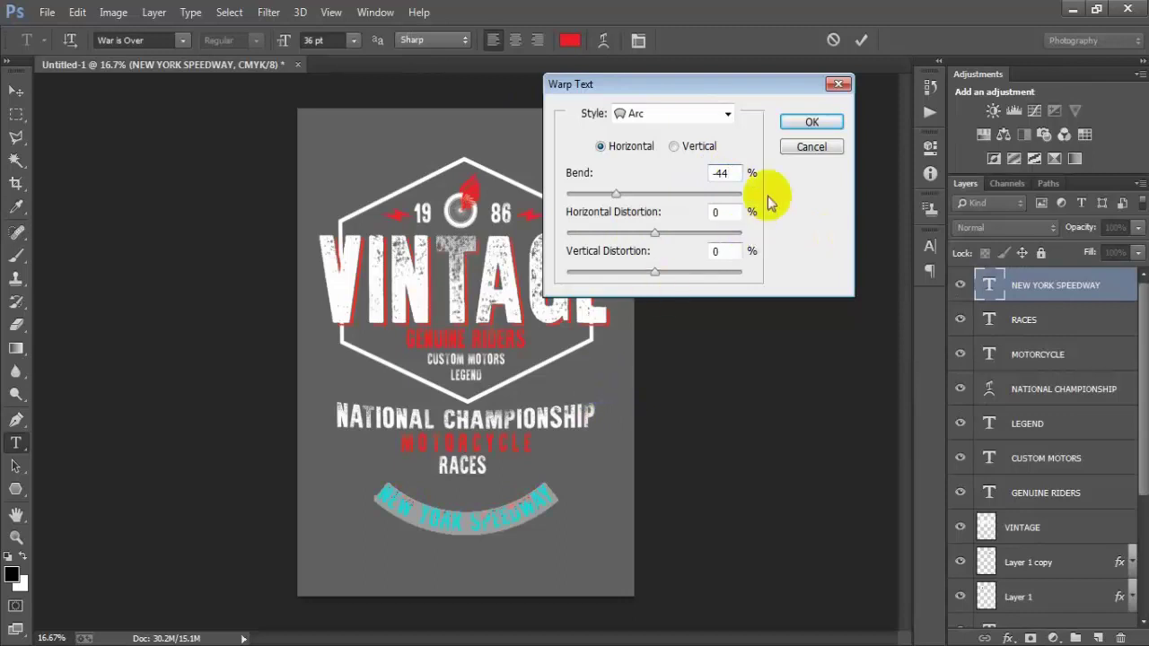
click(810, 121)
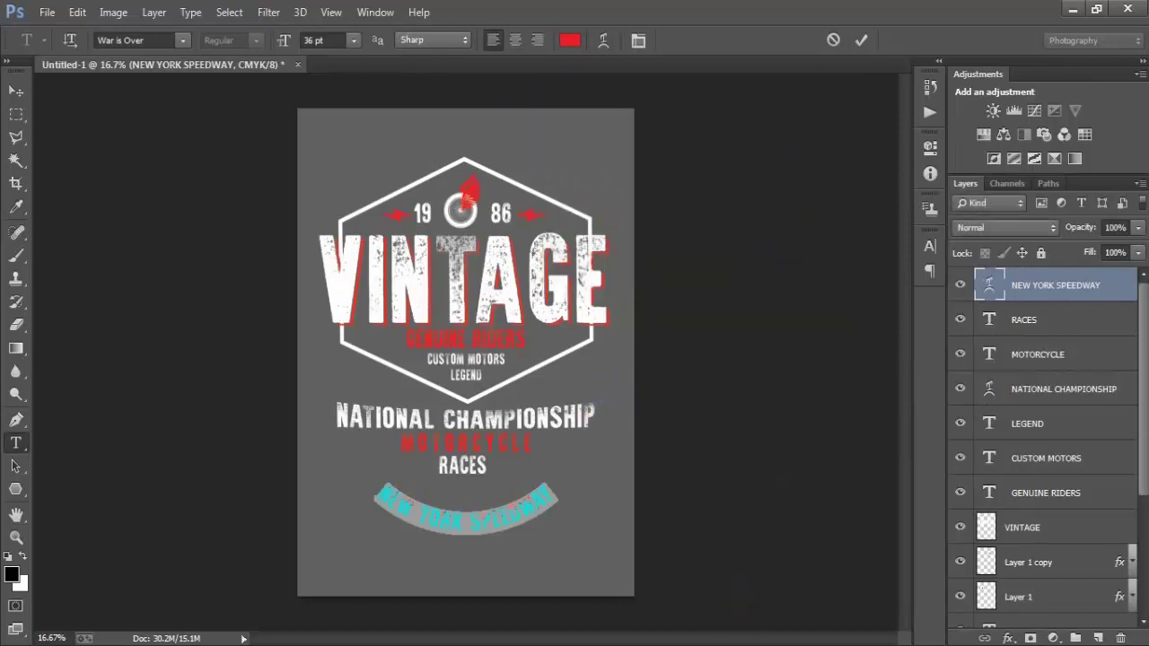
click(861, 40)
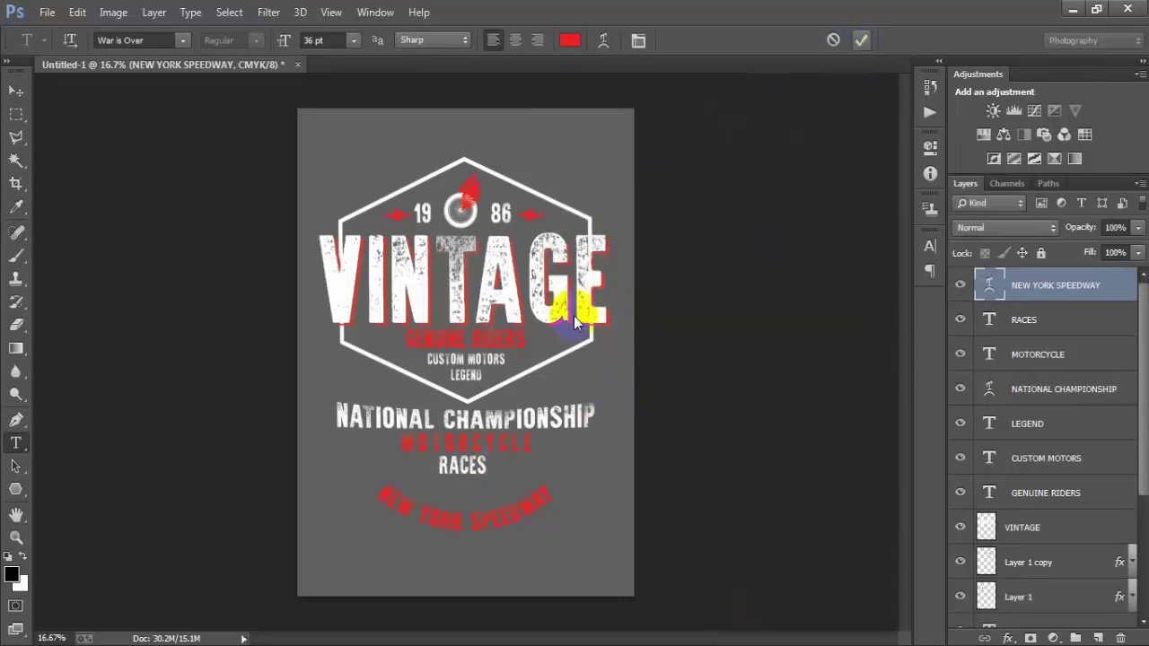
- Move the curved "NEW YORK SPEEDWAY" text up so it wraps closely around the underside of RACES
key(v)
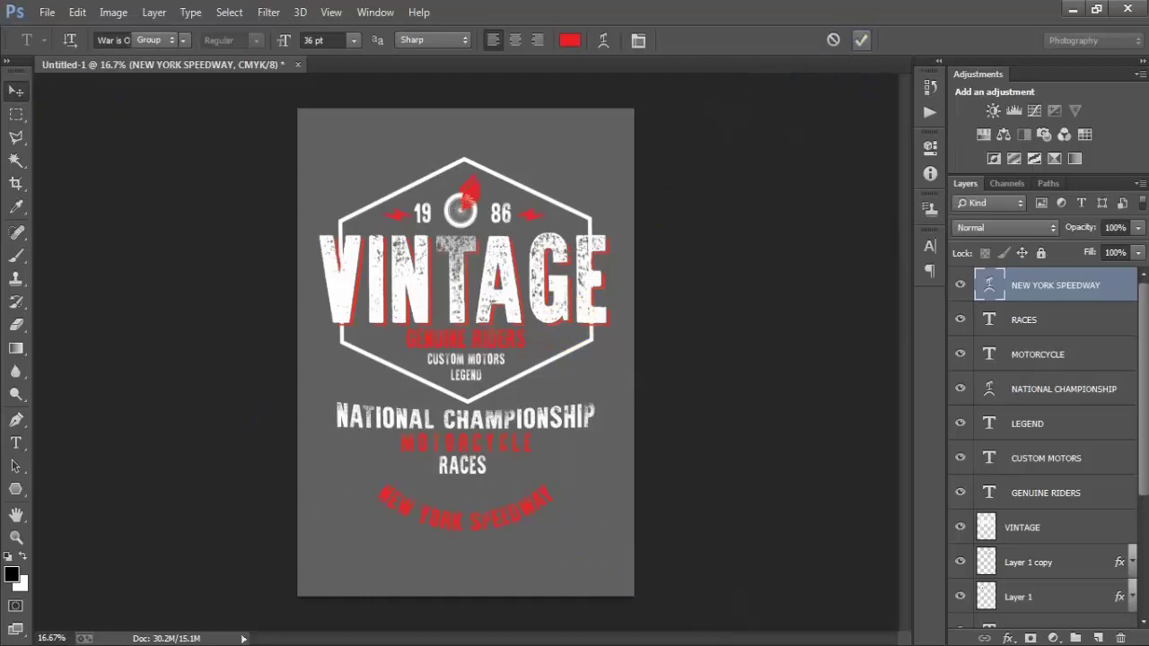
click(489, 492)
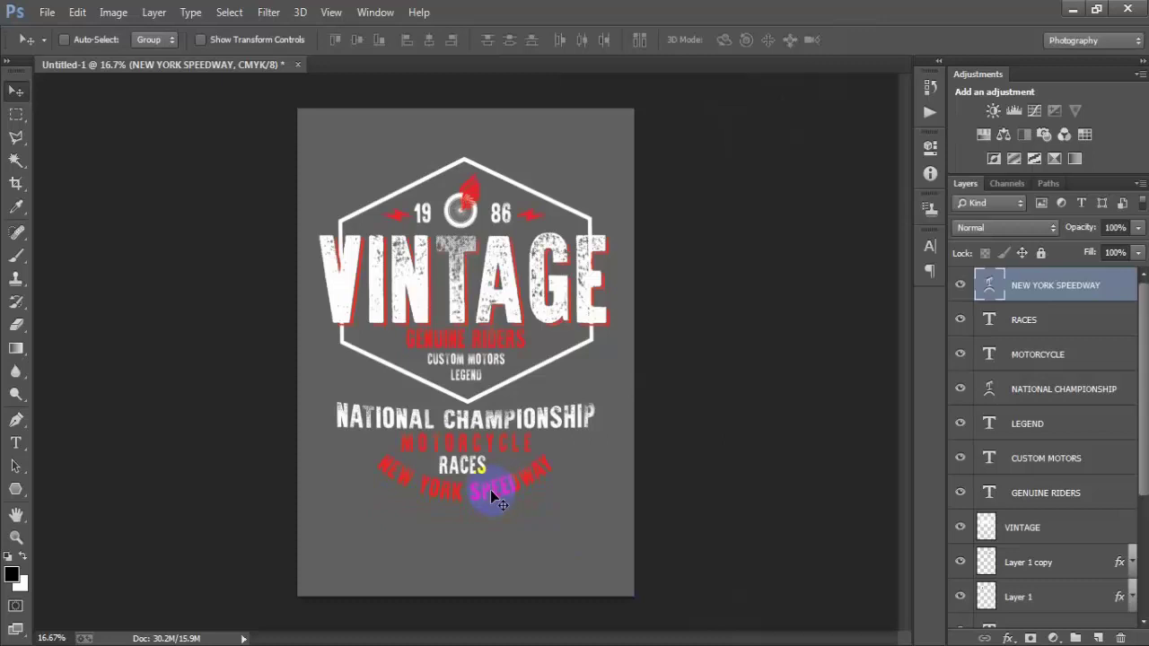
click(1041, 322)
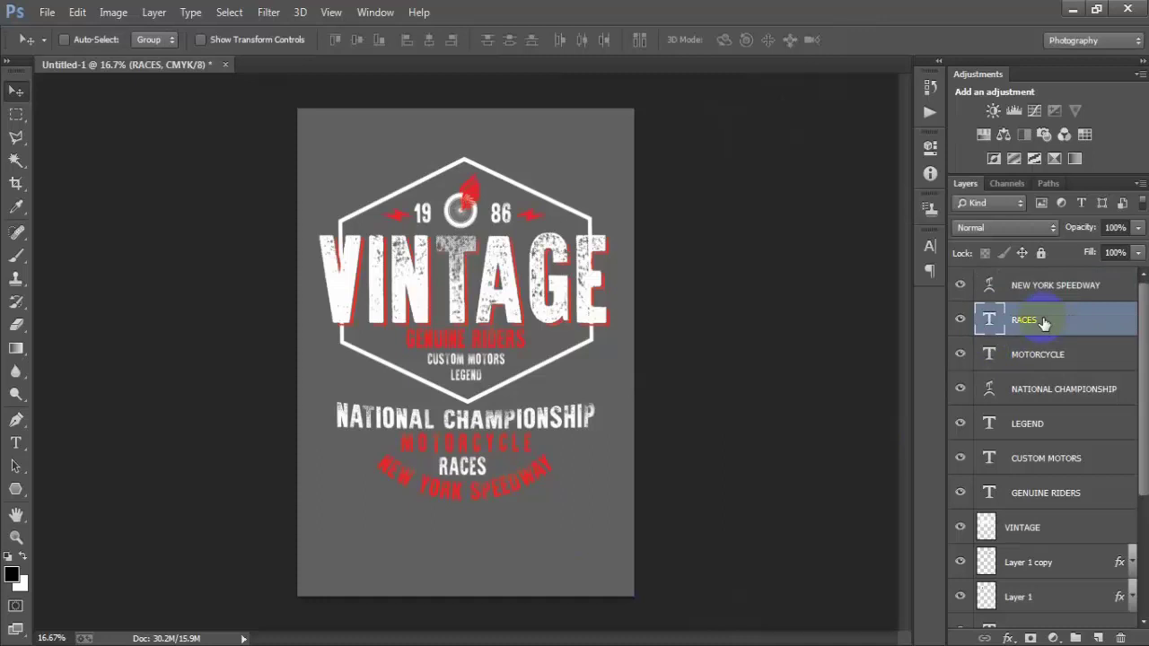
- Align the curved "NEW YORK SPEEDWAY" text with the horizontal centre of the Background layer, leaving only the text layer selected
click(1053, 286)
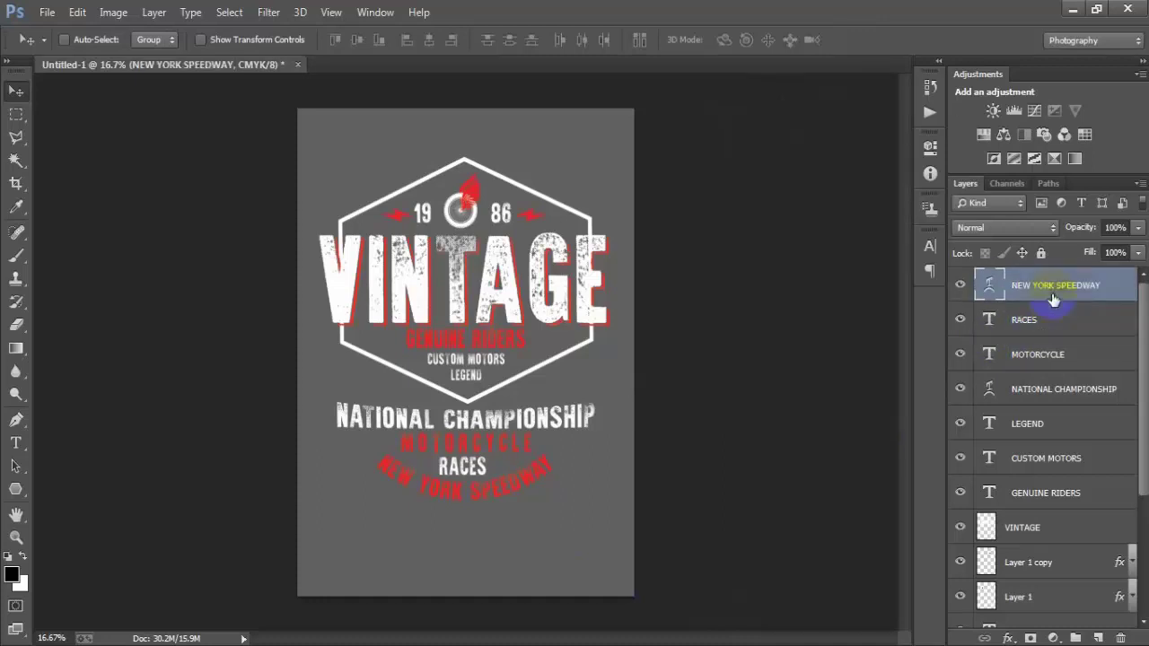
scroll(1052, 390, down, 4)
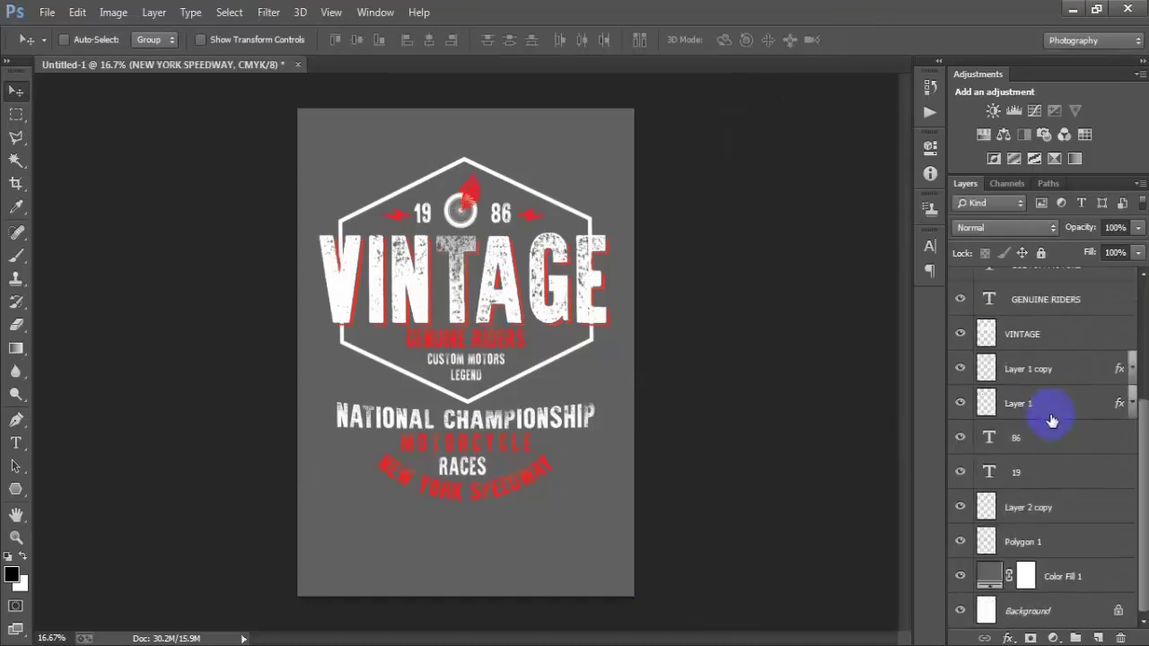
click(1029, 613)
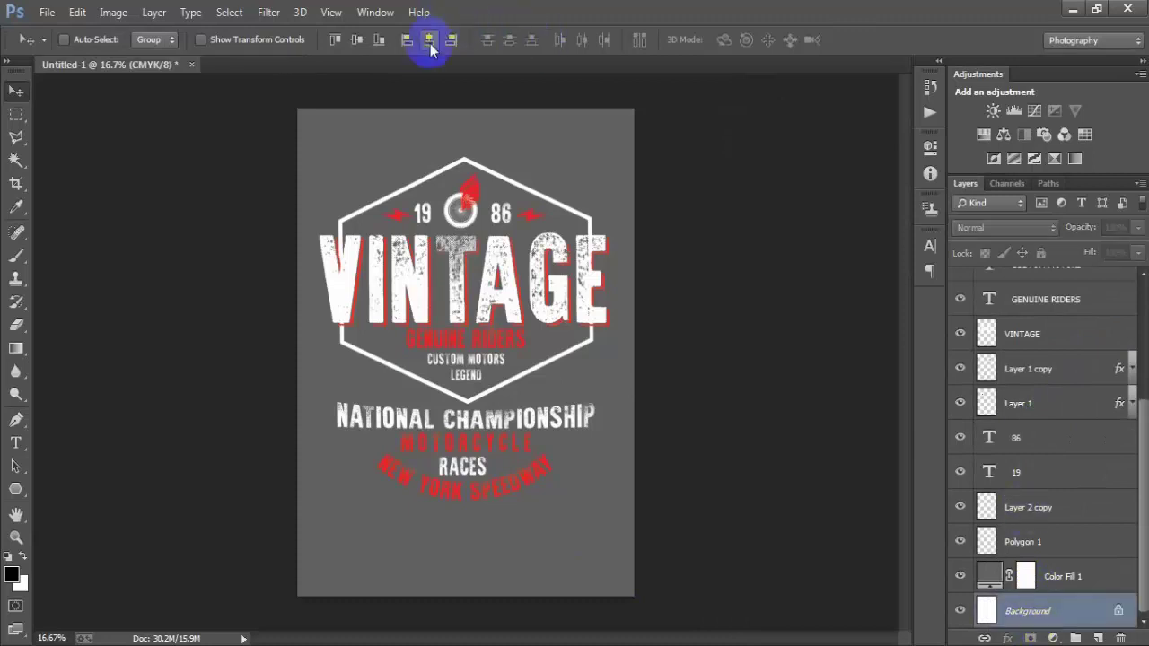
scroll(1003, 305, up, 5)
click(1042, 285)
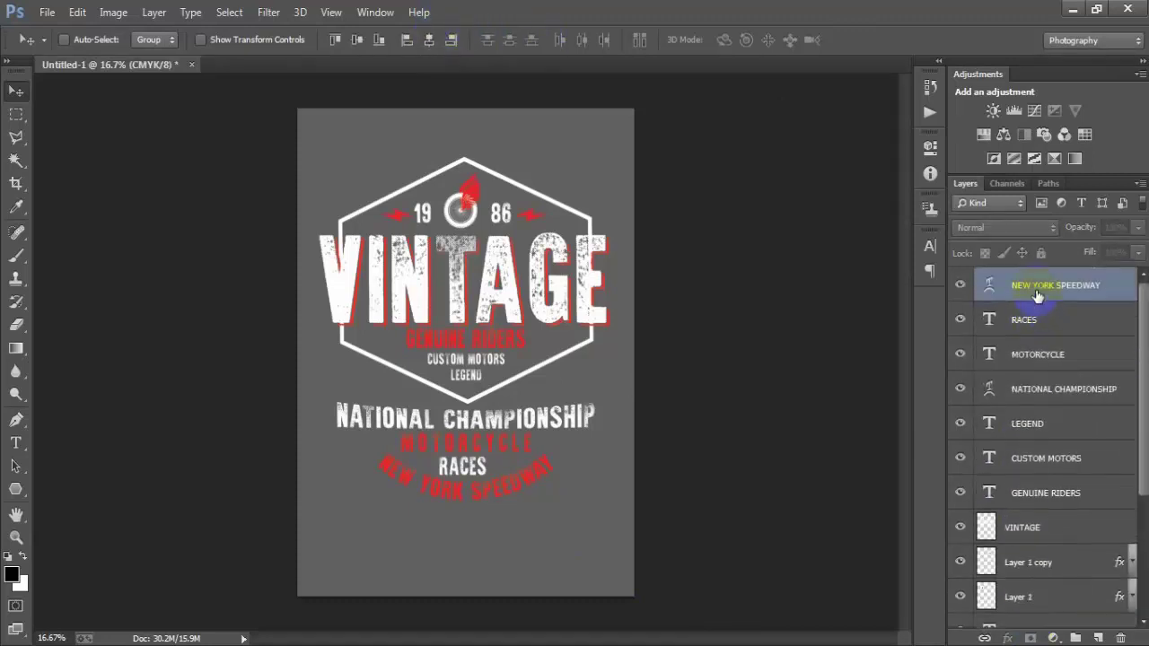
click(1099, 639)
click(15, 489)
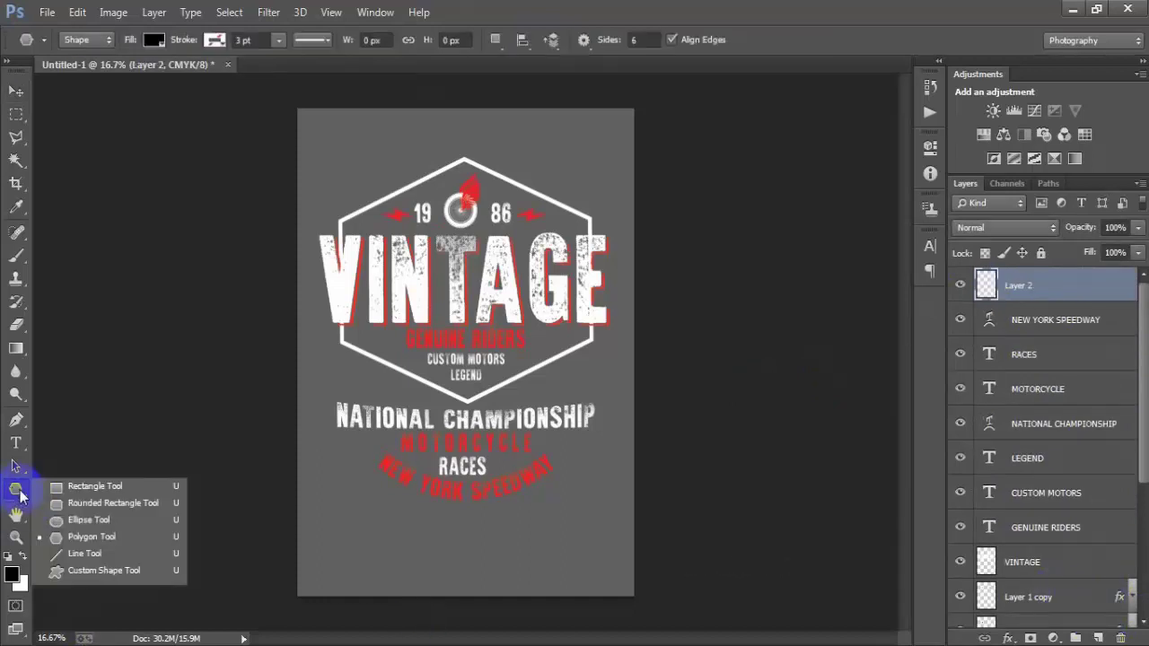
click(85, 537)
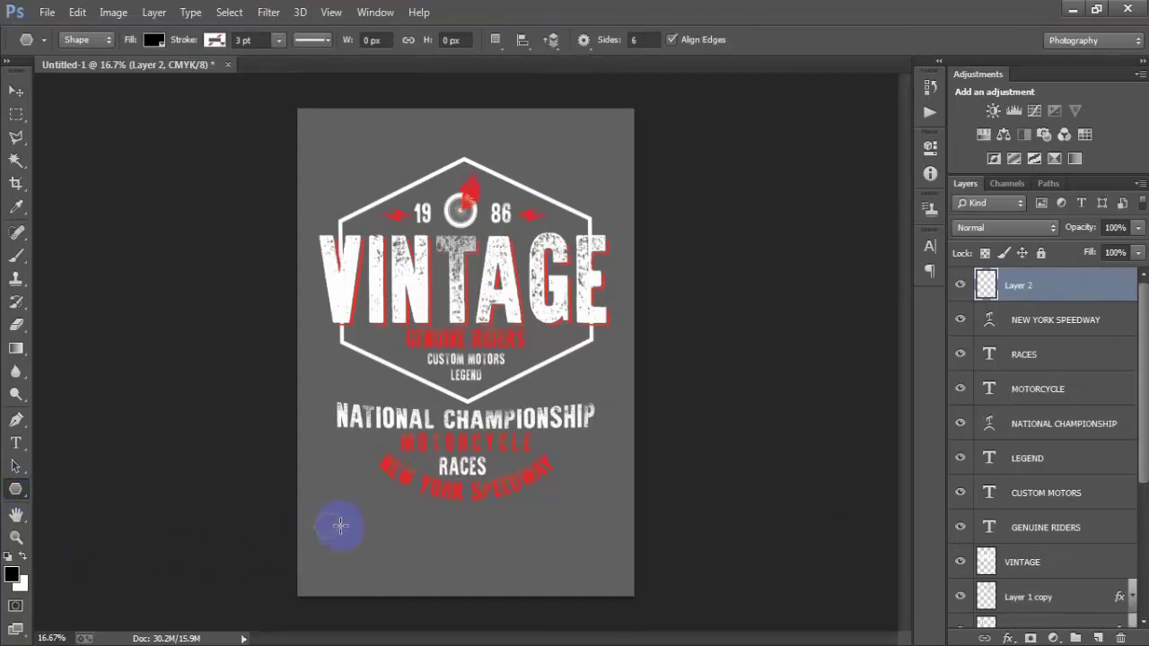
drag(328, 526, 341, 526)
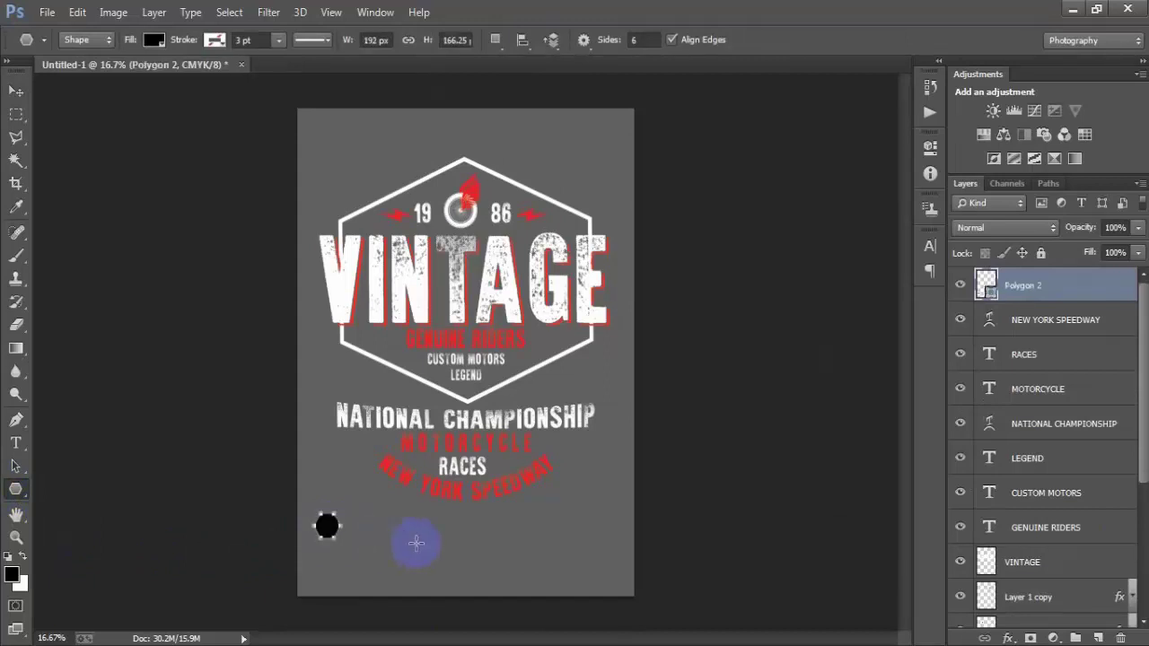
key(ctrl+z)
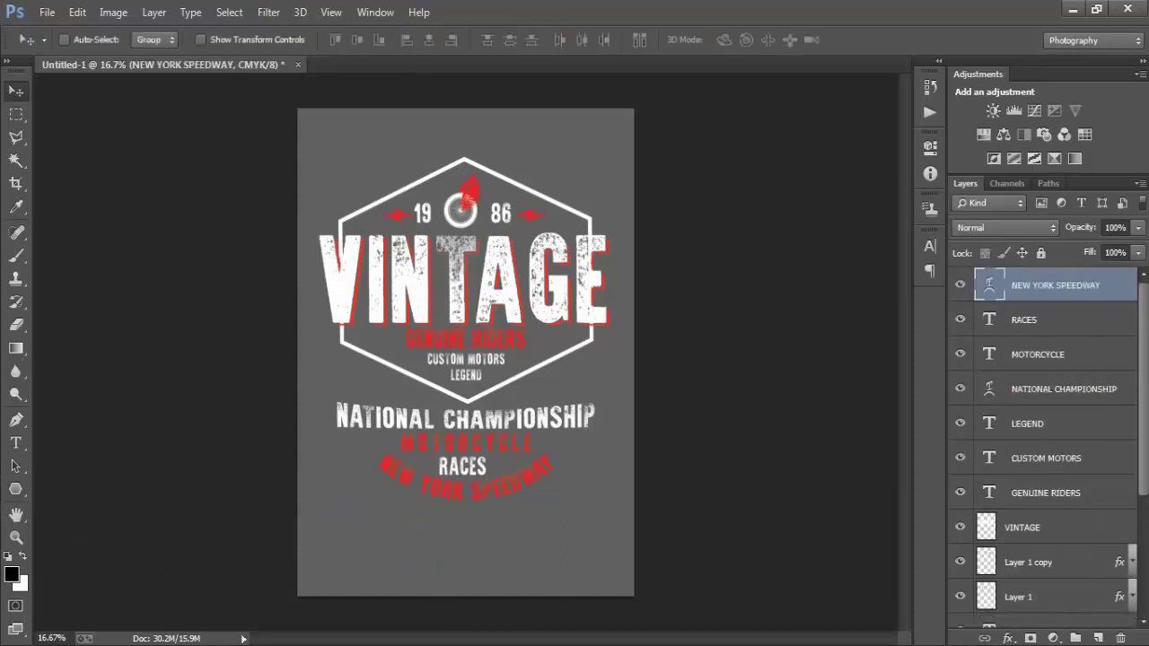
- Draw a black diamond with the Polygon tool set to 4 sides on a new layer, at the lower left below the lettering
click(1099, 638)
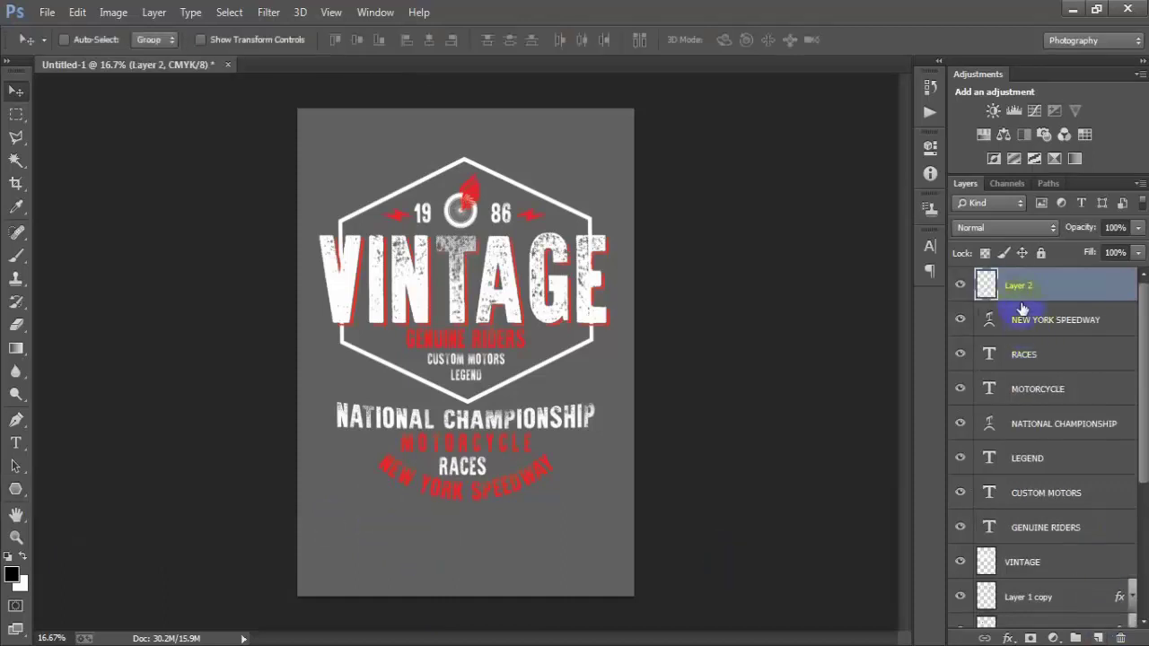
click(1051, 290)
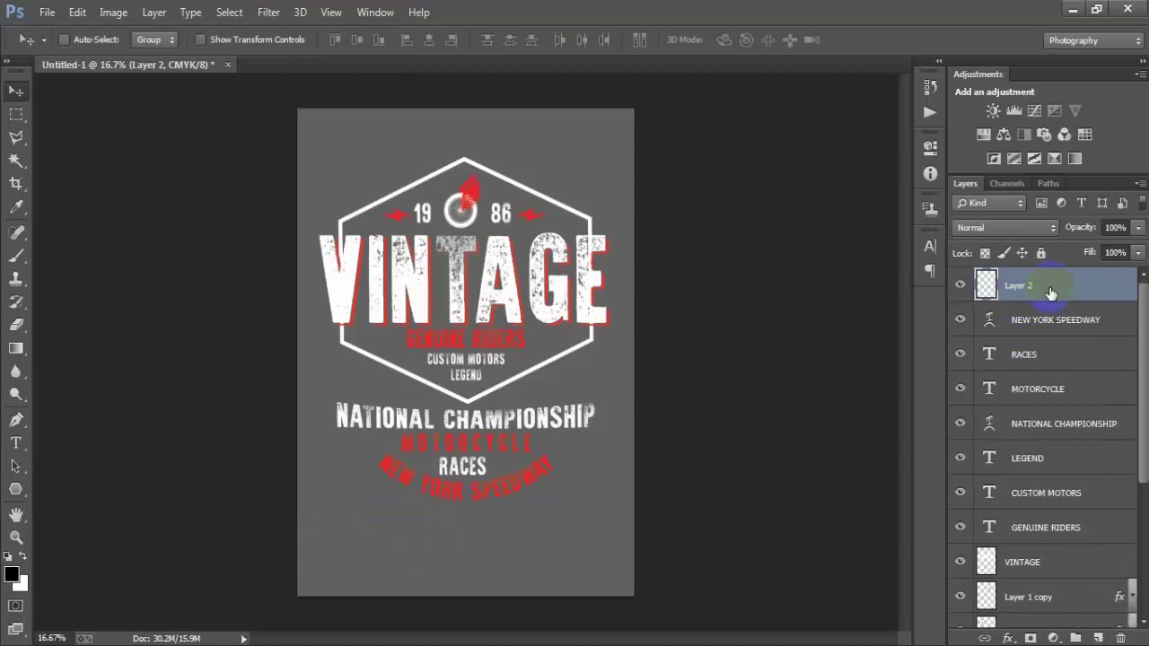
click(15, 489)
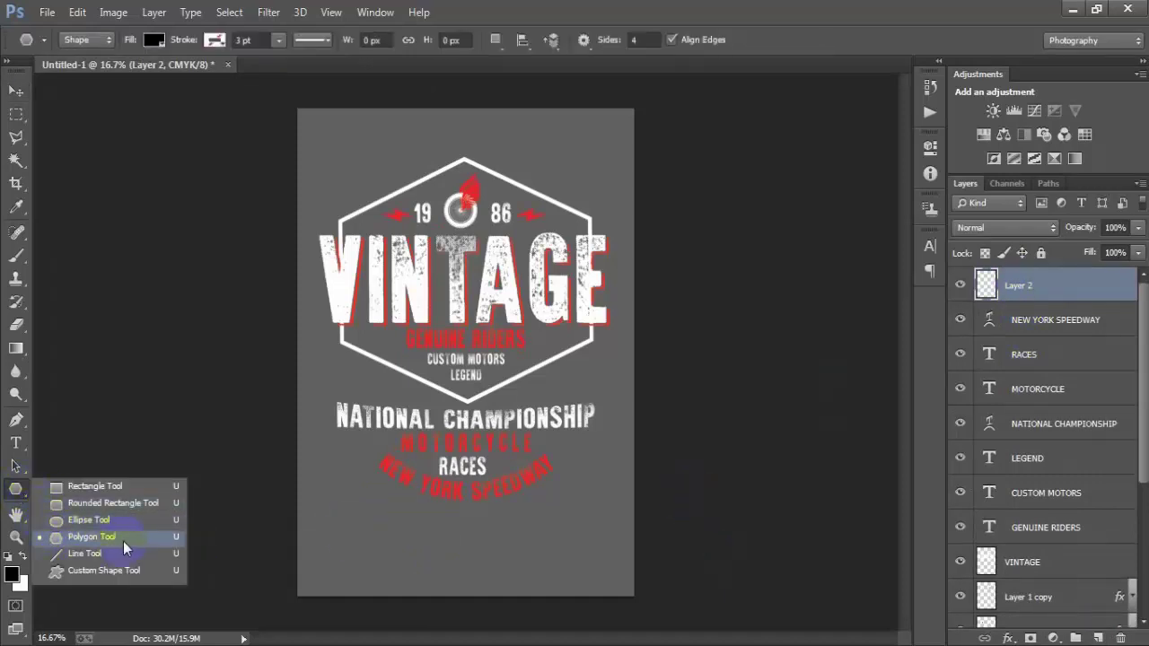
click(120, 541)
double_click(639, 40)
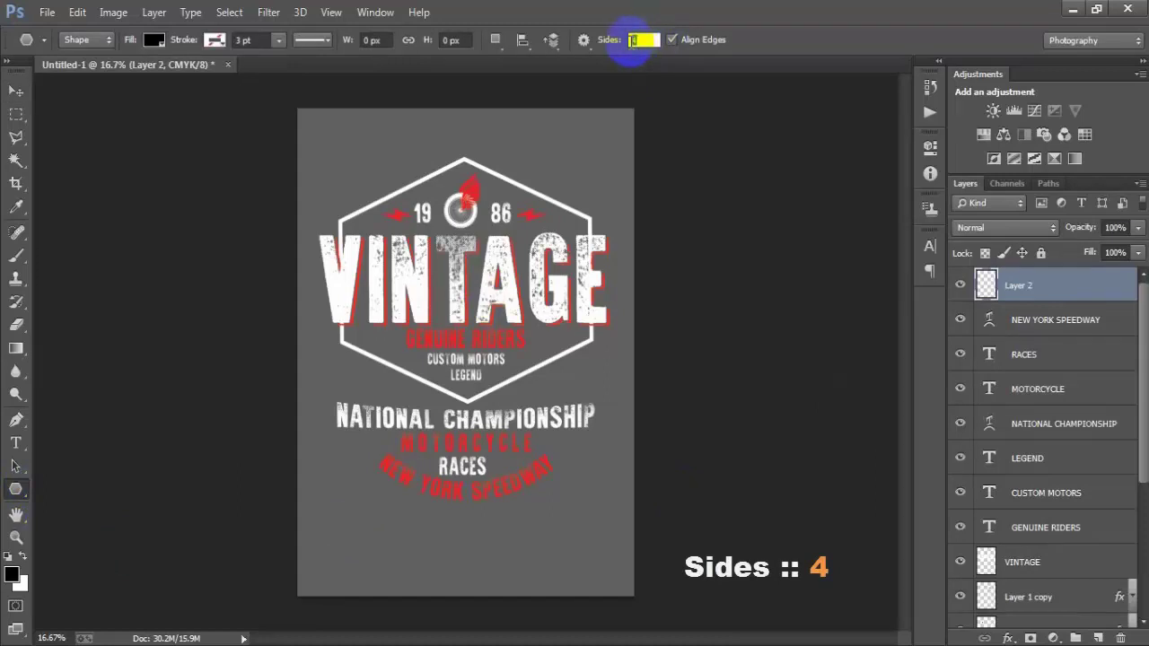
text(4)
click(777, 42)
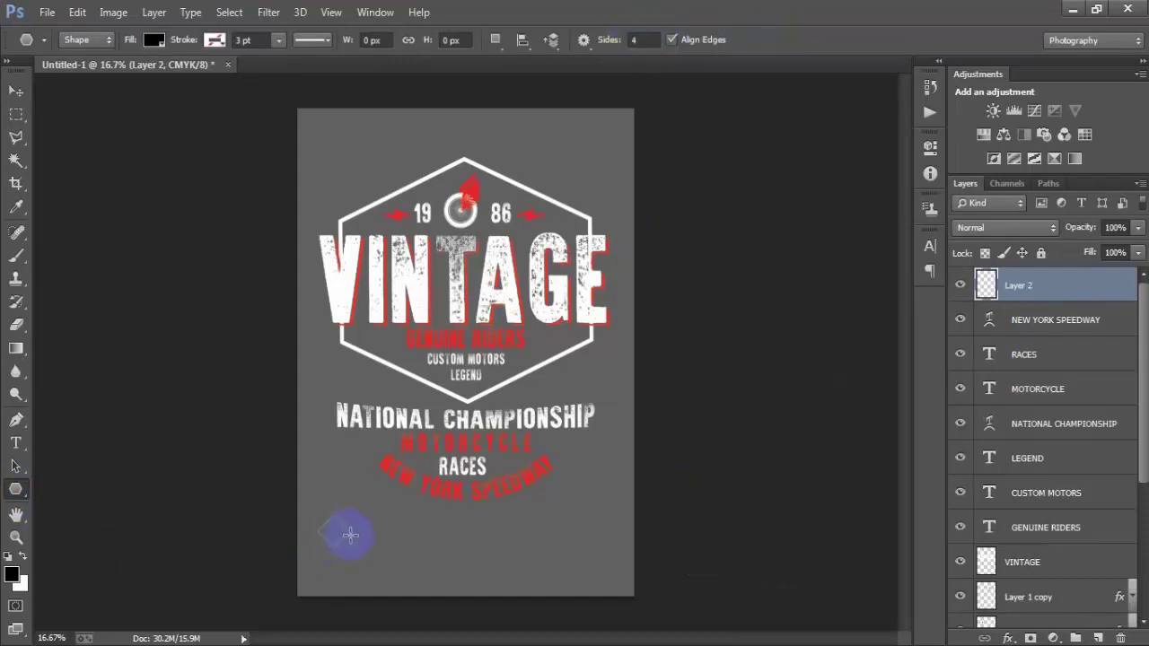
drag(358, 537, 339, 522)
click(16, 91)
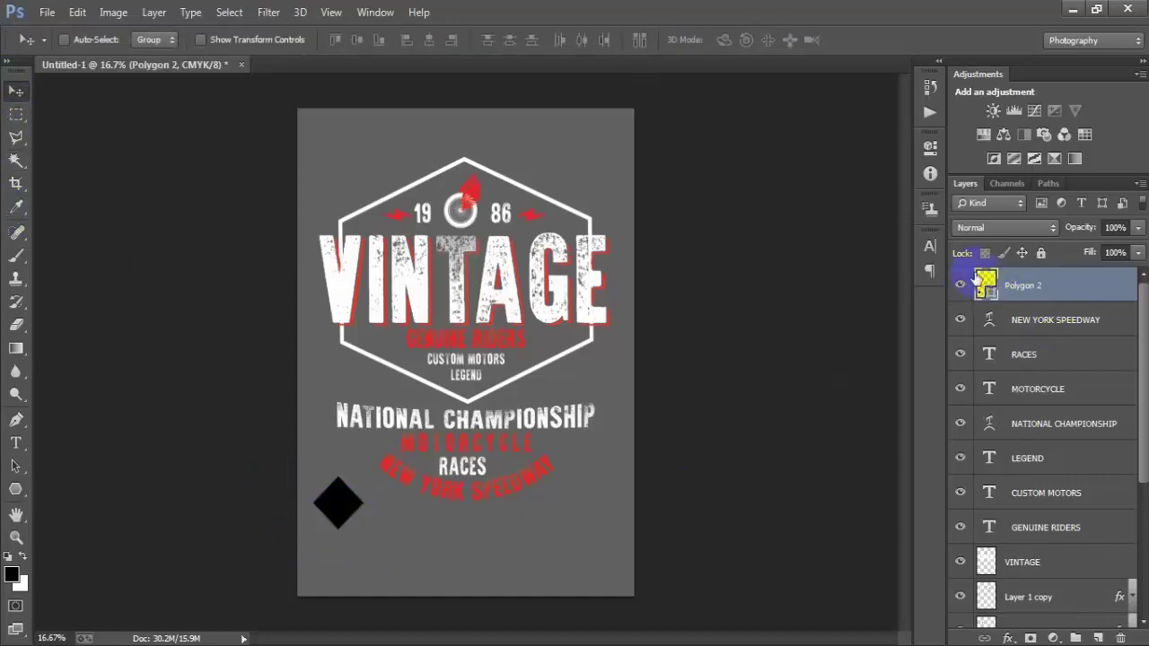
- Change the fill colour of the black diamond shape to white (ffffff)
double_click(987, 283)
click(662, 134)
click(665, 120)
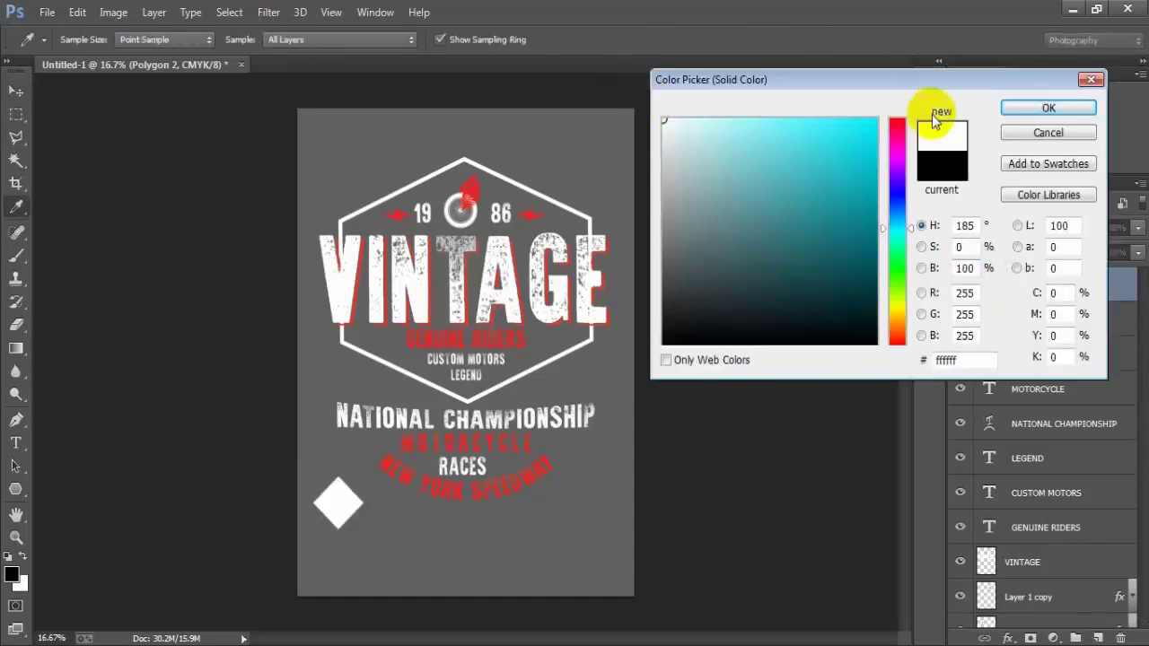
click(1048, 108)
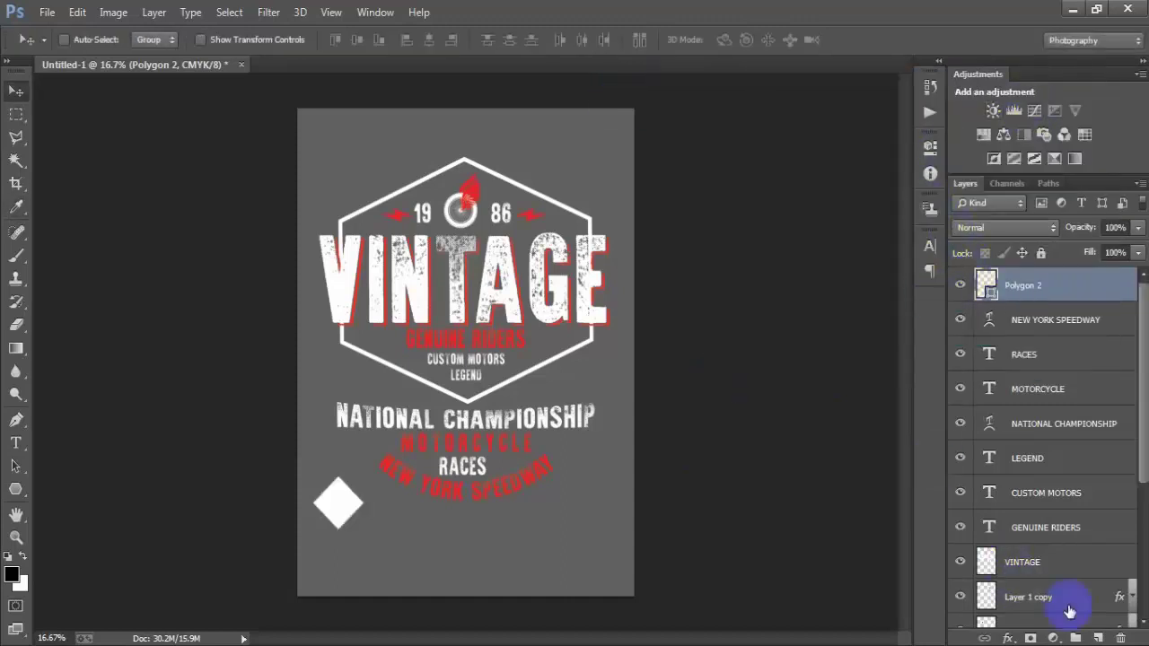
- Add the number "5" on a new layer below the lettering, in War is Over at 36 pt
click(1098, 639)
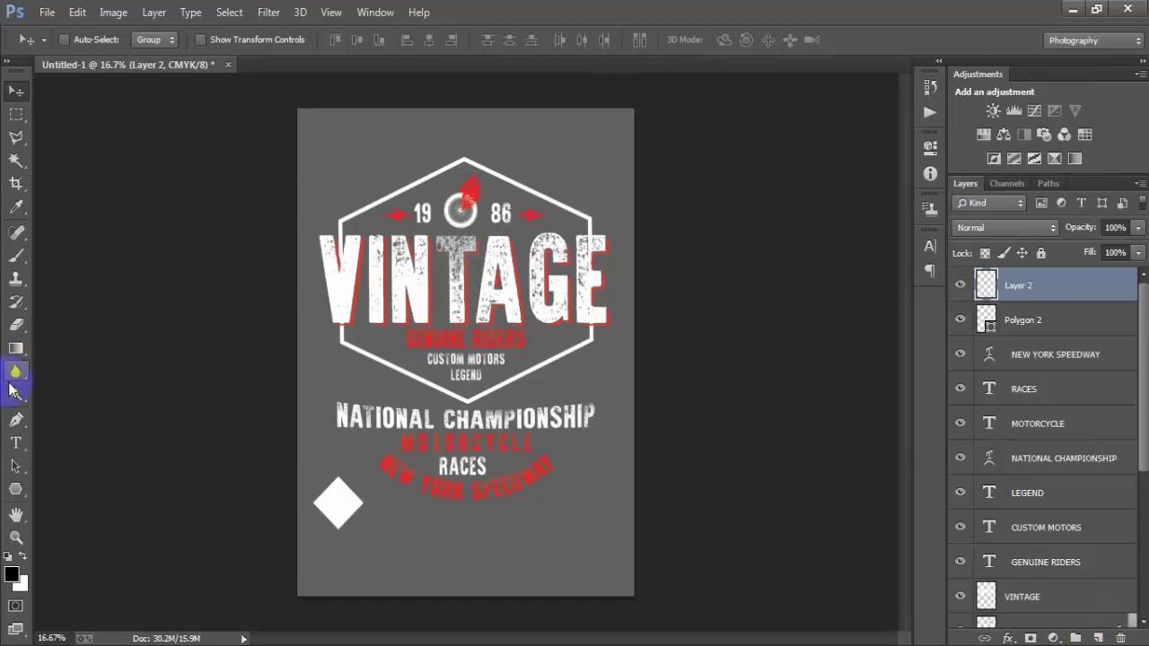
click(15, 443)
click(493, 590)
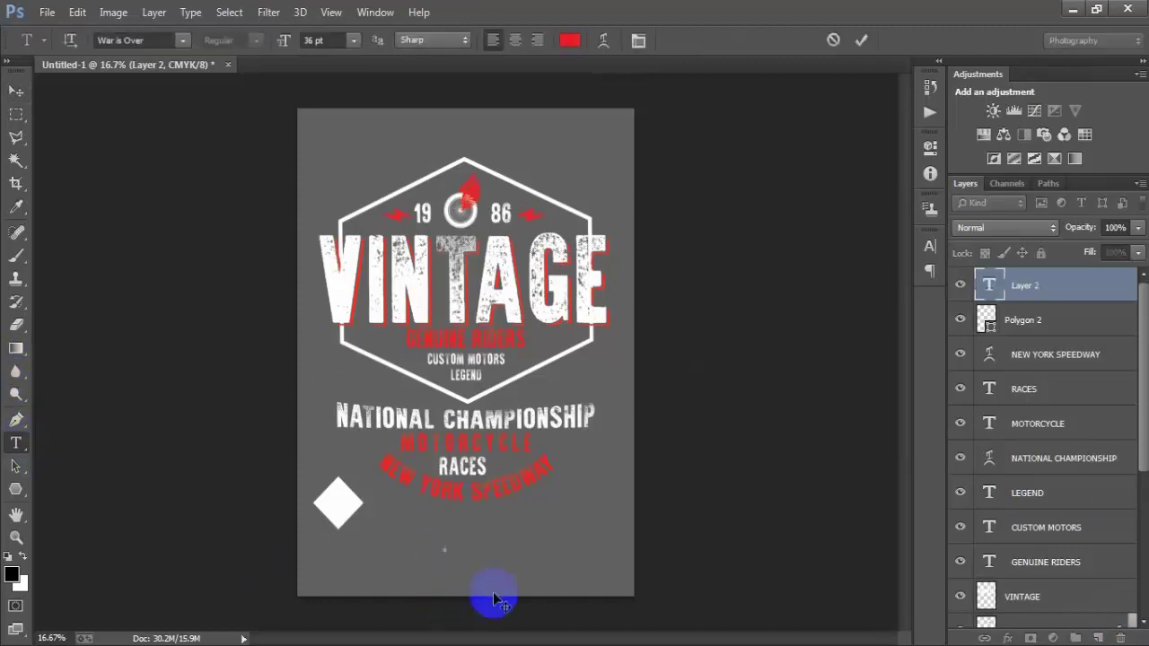
text(5)
click(15, 90)
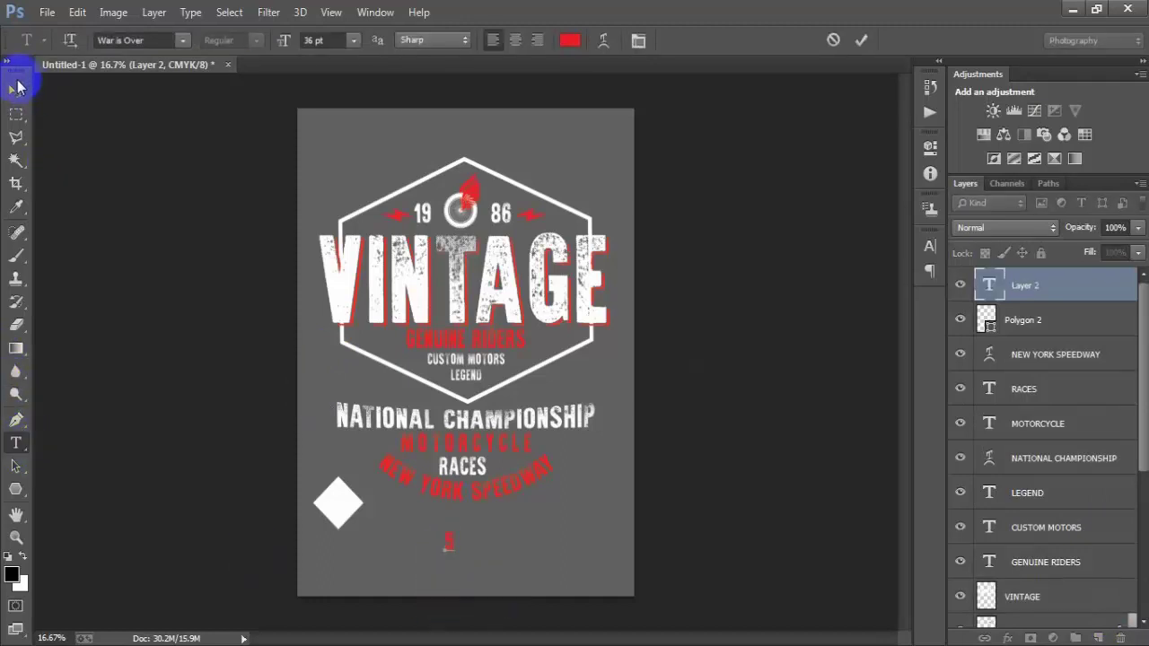
- Recolour the "5" black and move it onto the centre of the white diamond
click(930, 245)
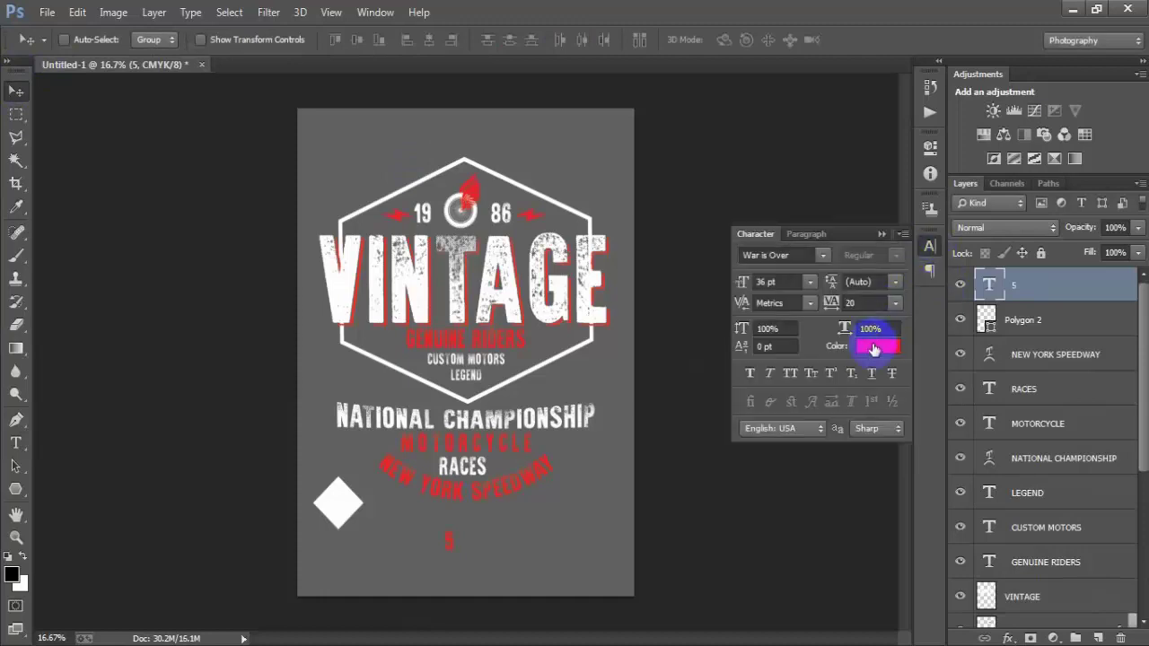
click(876, 350)
drag(794, 265, 599, 337)
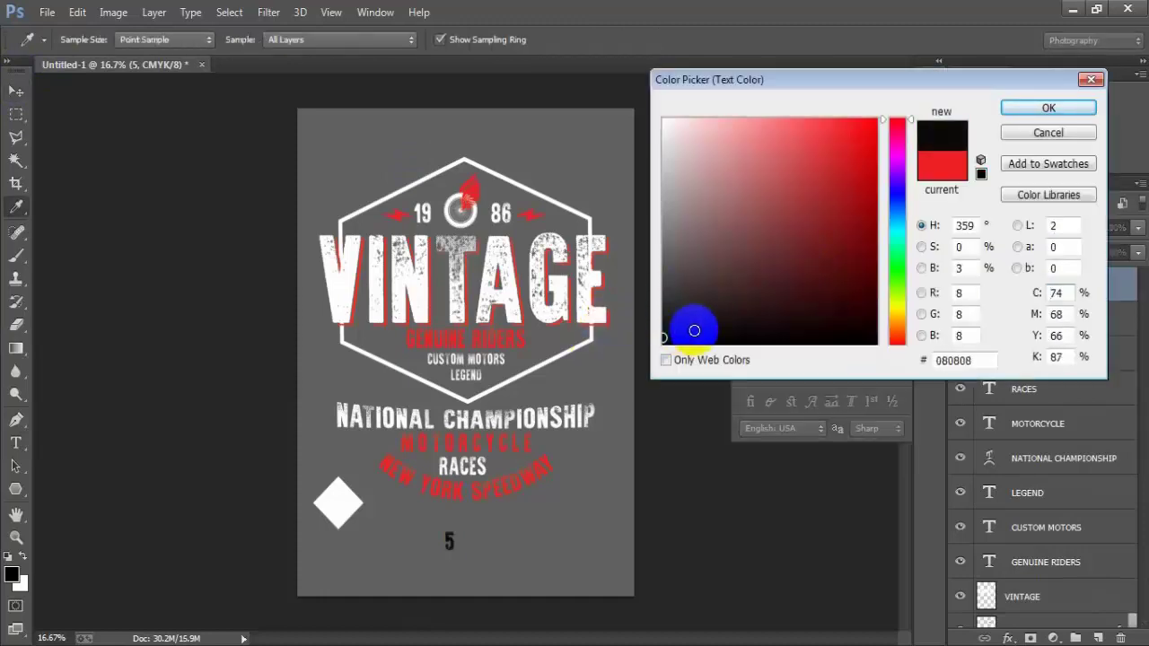
click(1024, 110)
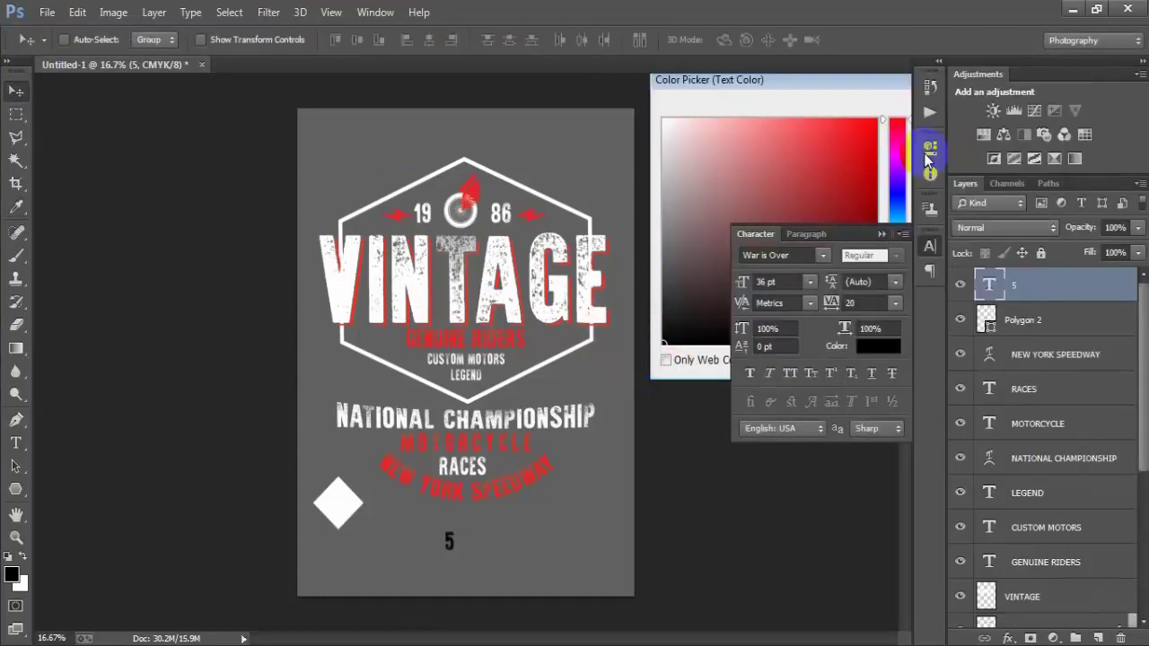
click(881, 234)
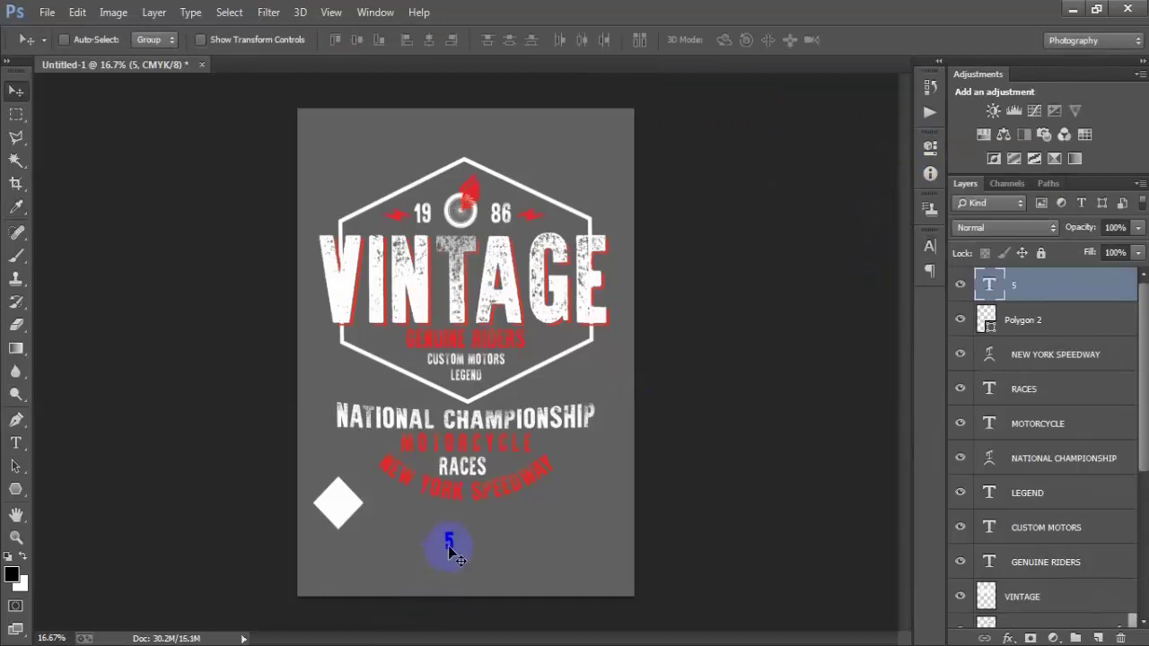
drag(449, 544, 339, 510)
click(517, 580)
- Scale the diamond and its "5" together to about 62% width and 46% height
shift+click(1032, 321)
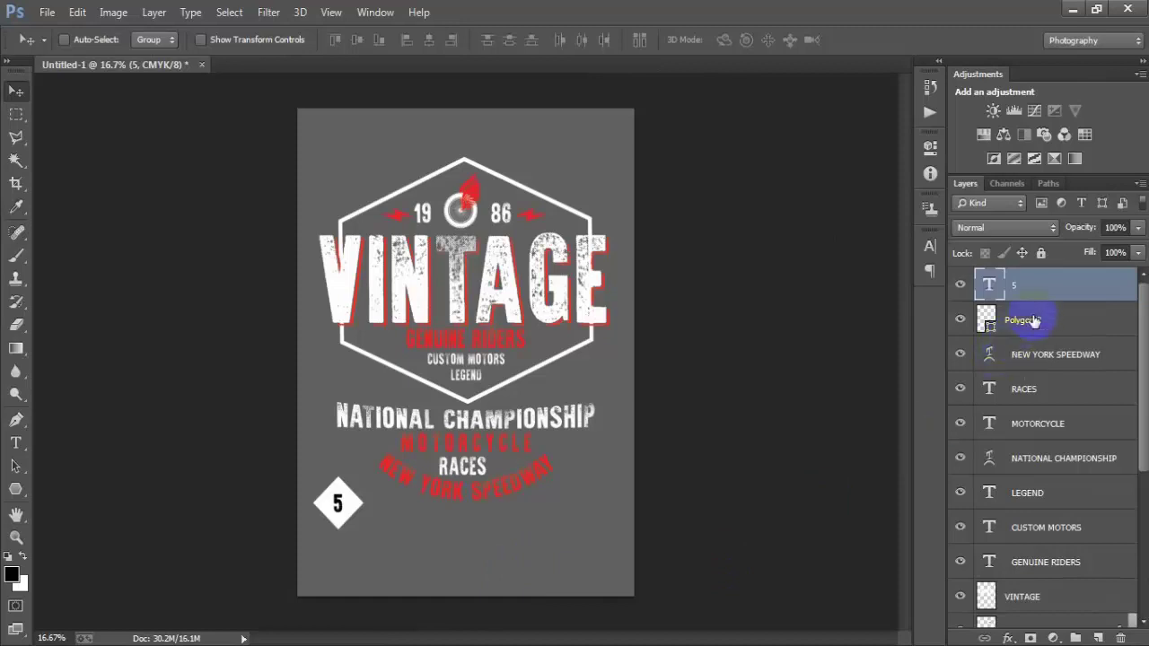
key(ctrl+t)
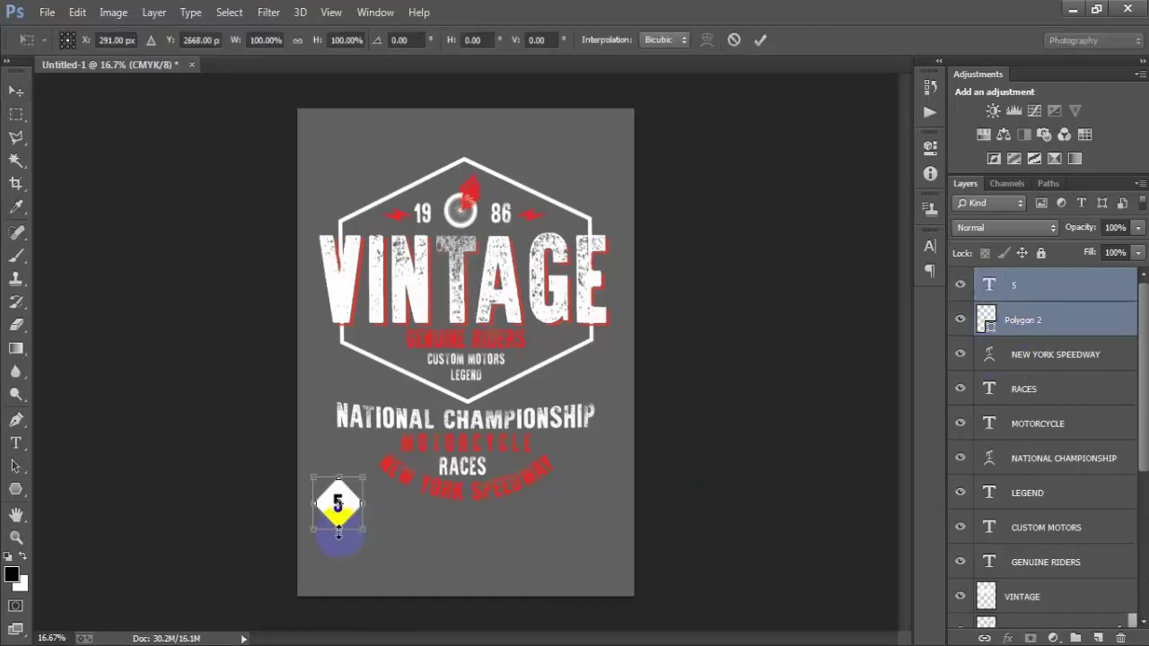
drag(339, 531, 339, 528)
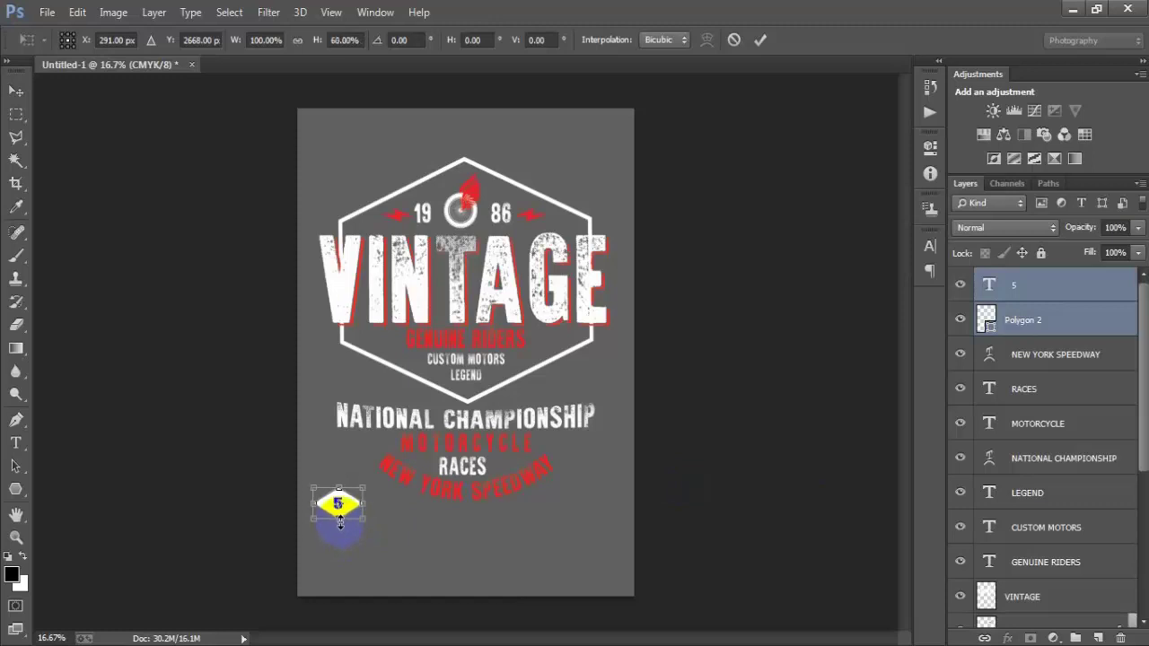
drag(358, 526, 351, 524)
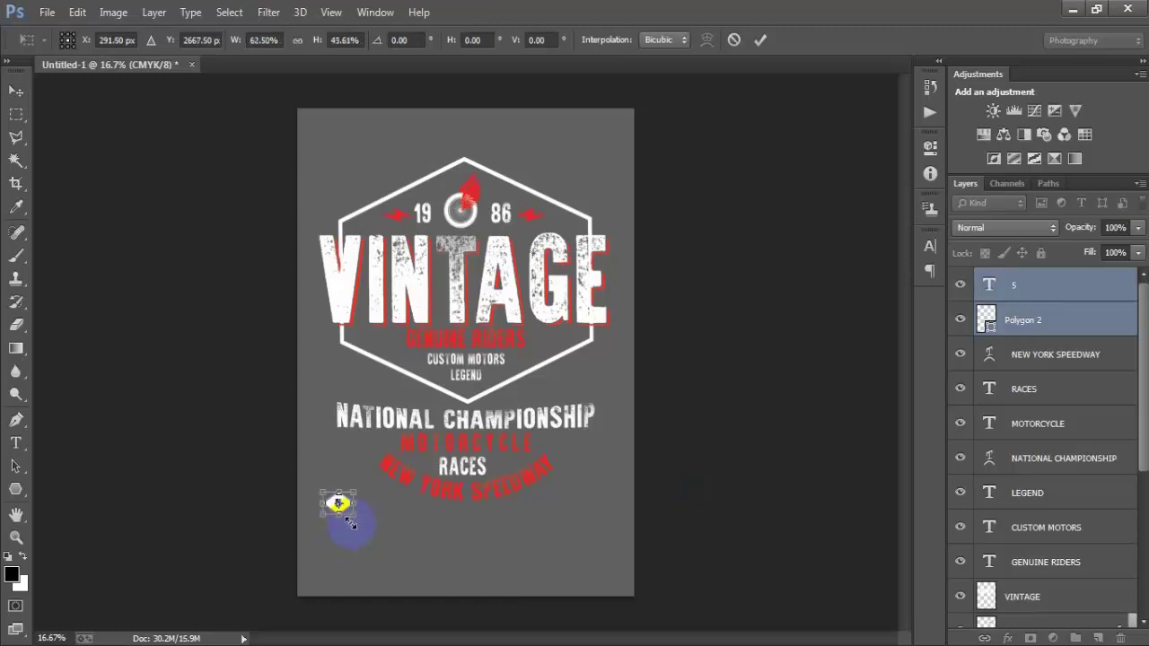
click(760, 40)
- Place the diamond with its "5" just left of MOTORCYCLE and scale both to about 86% width and 85% height
drag(328, 513, 357, 471)
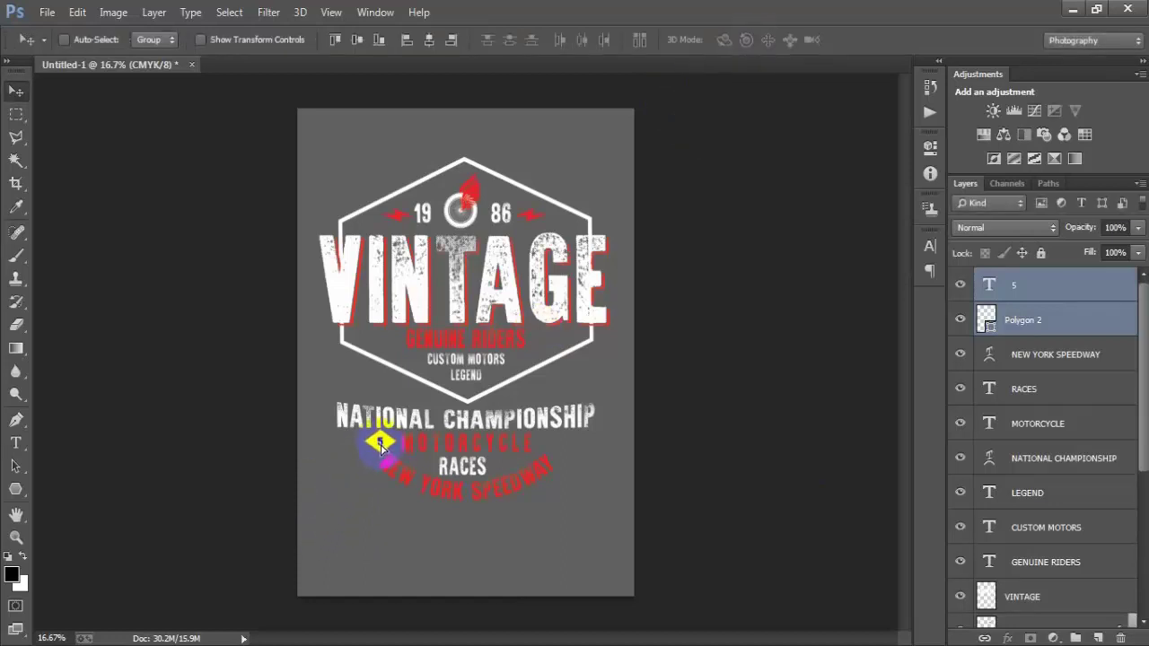
key(ctrl+t)
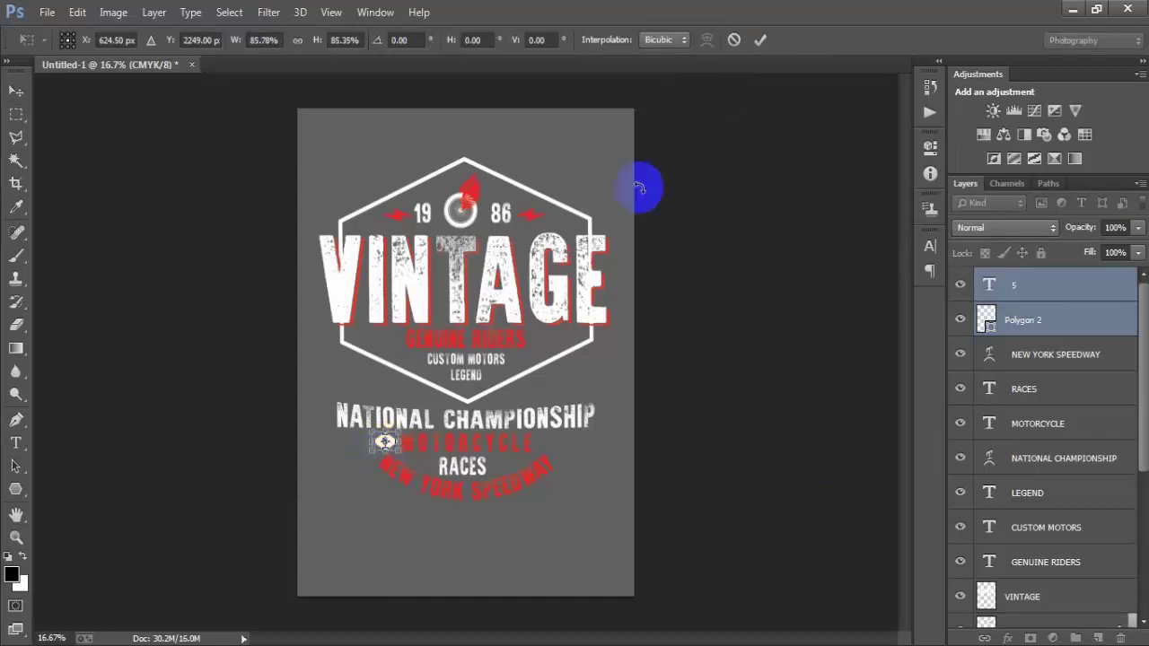
click(760, 39)
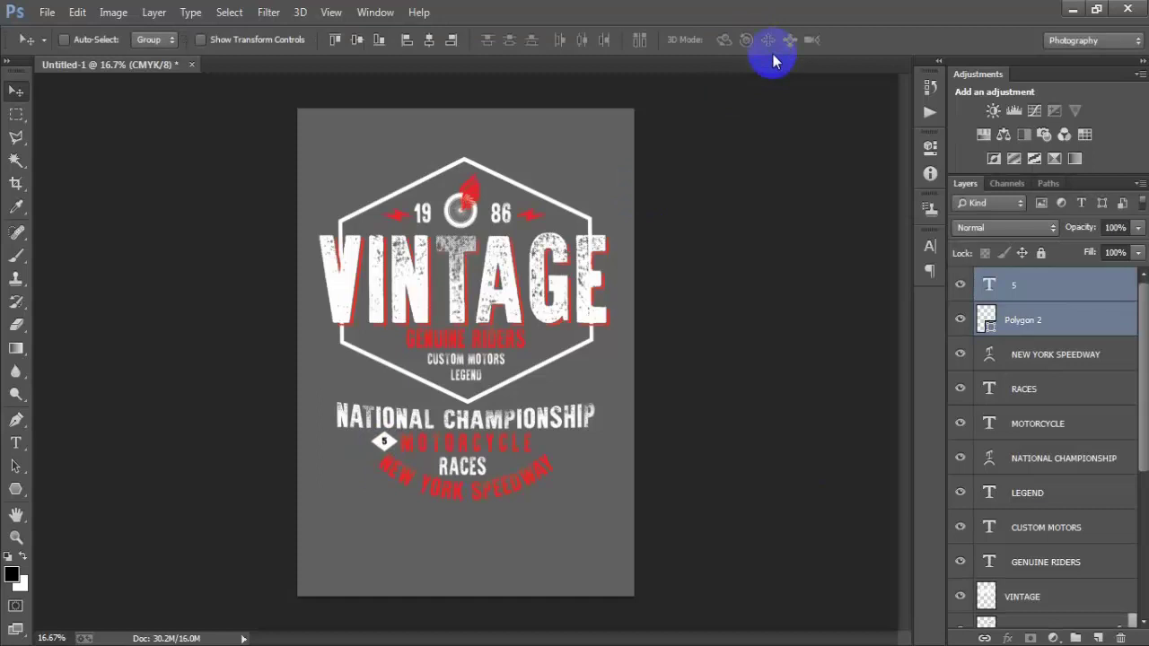
- Nudge the NATIONAL CHAMPIONSHIP text up slightly, leaving the MOTORCYCLE layer selected
click(1029, 287)
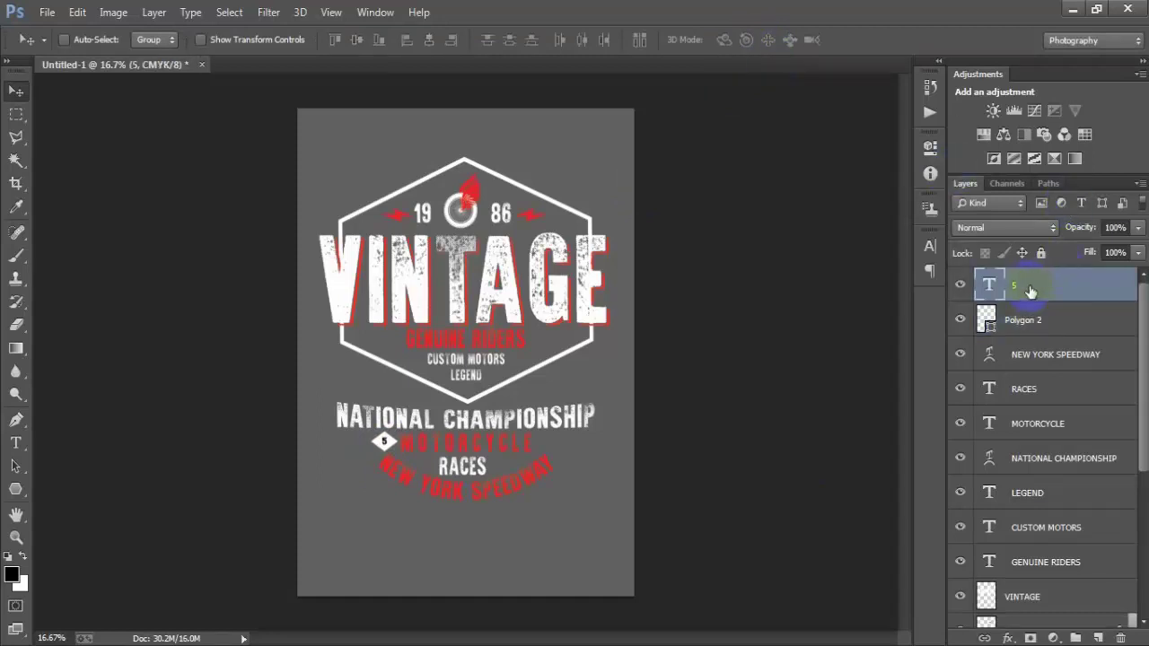
click(1075, 466)
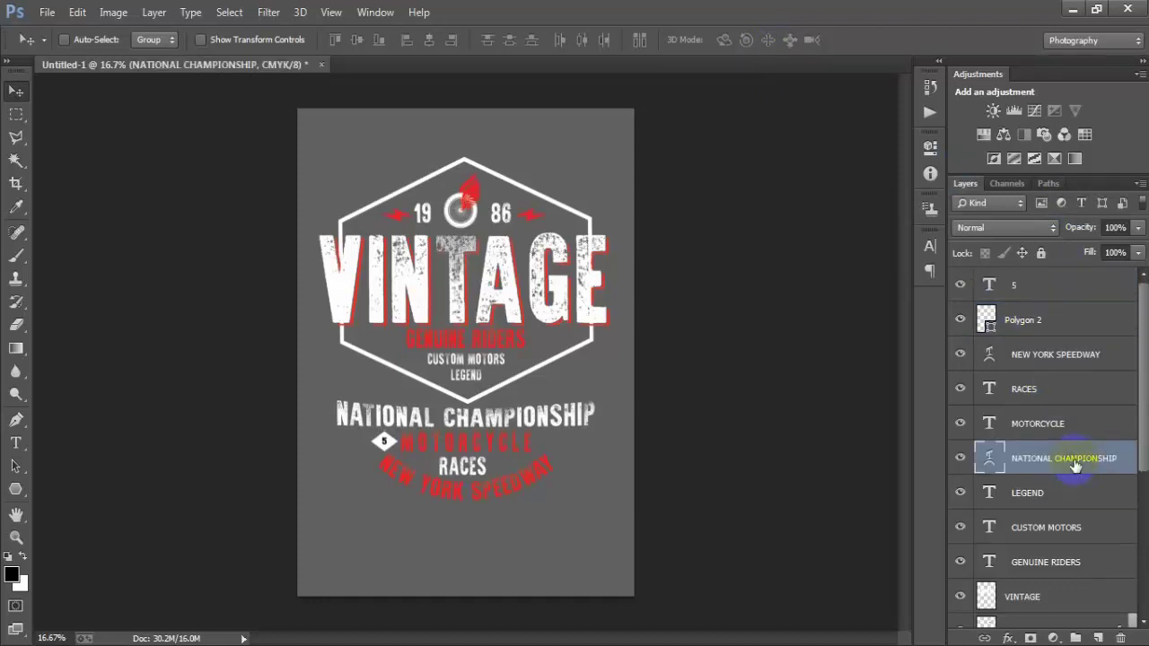
click(1062, 430)
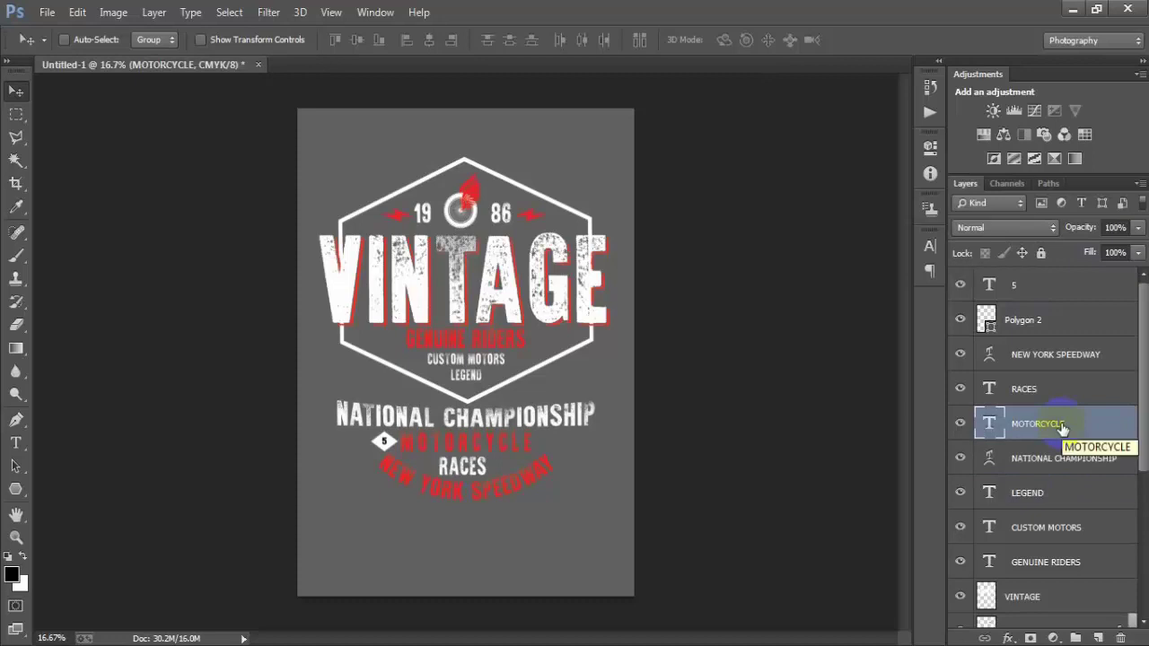
- Enlarge only the "5" inside the diamond to about 138% in width and height
click(1024, 285)
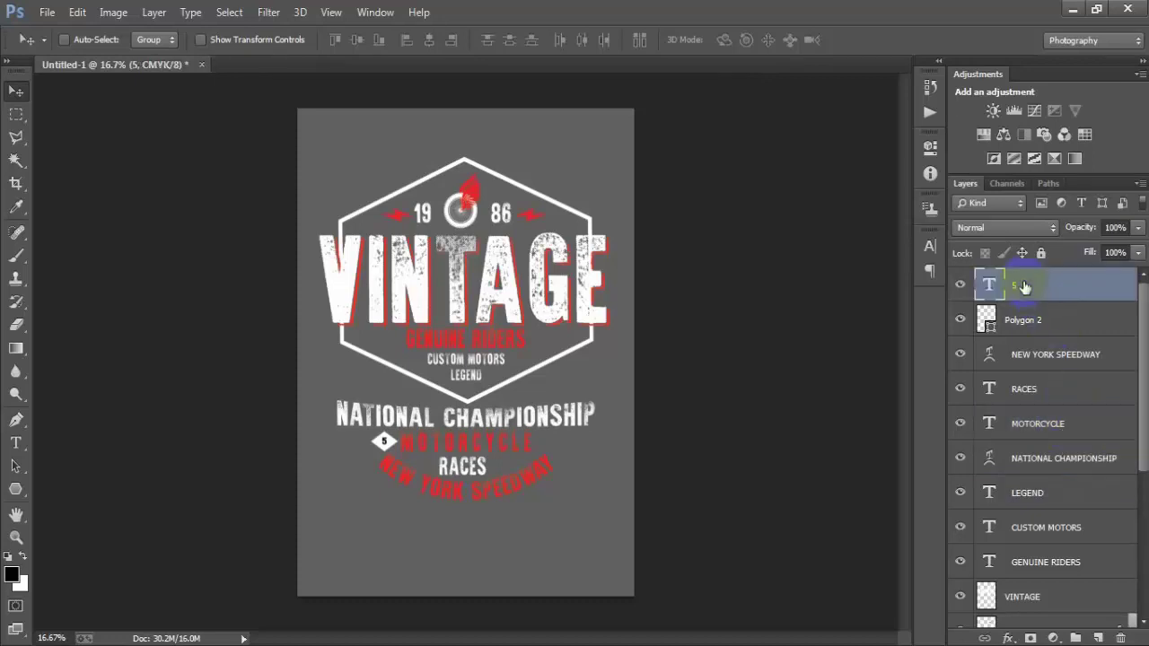
key(ctrl+t)
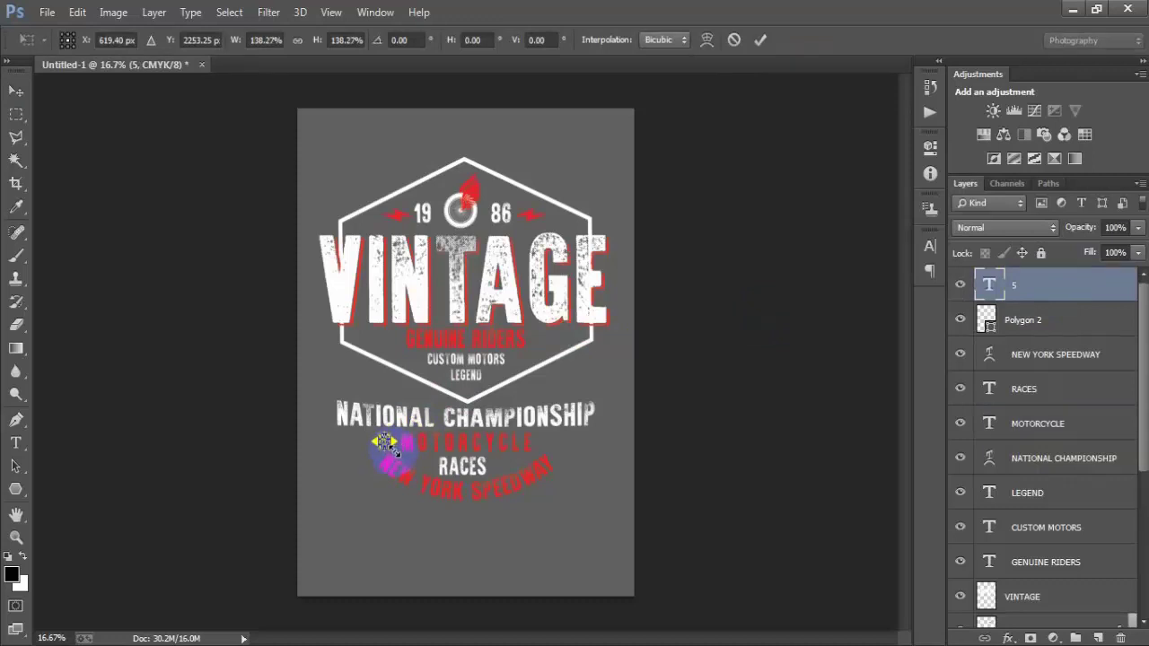
click(760, 41)
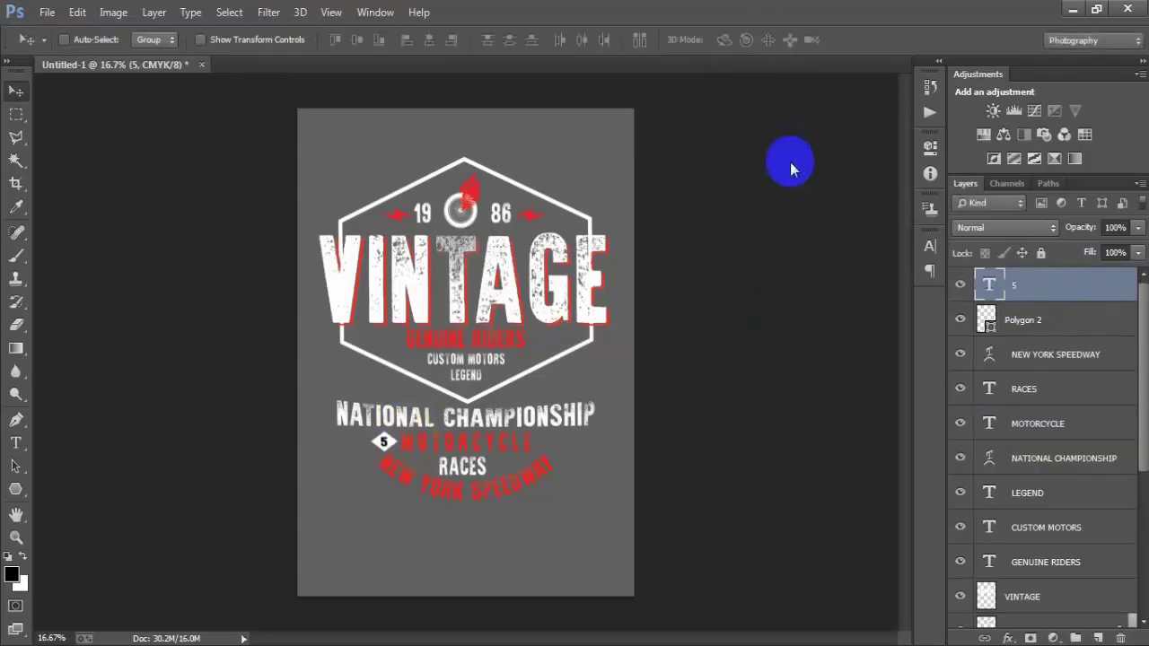
- Duplicate the diamond and its "5" and place the copies just right of MOTORCYCLE, level with the originals
shift+click(985, 321)
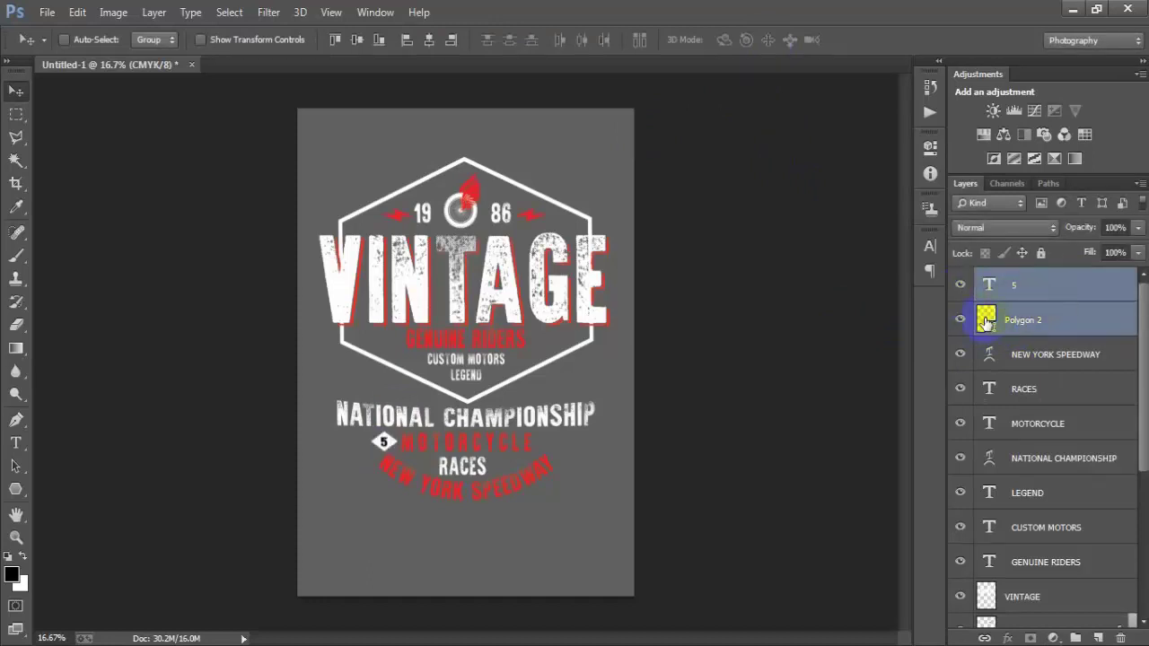
key(ctrl+j)
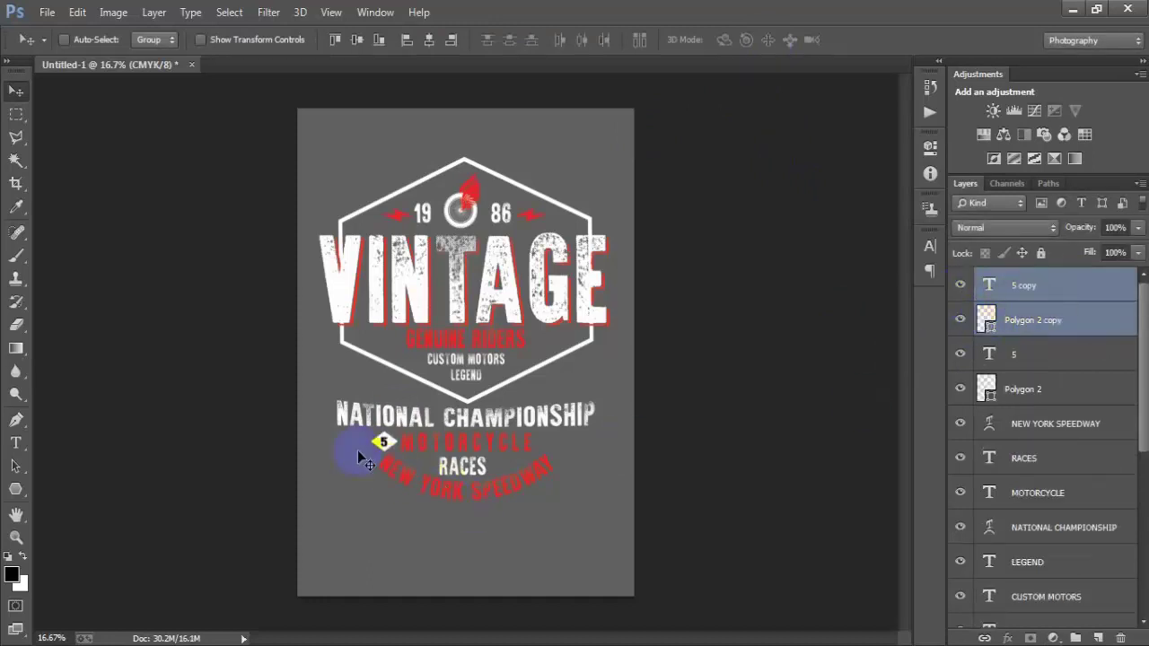
drag(381, 443, 536, 443)
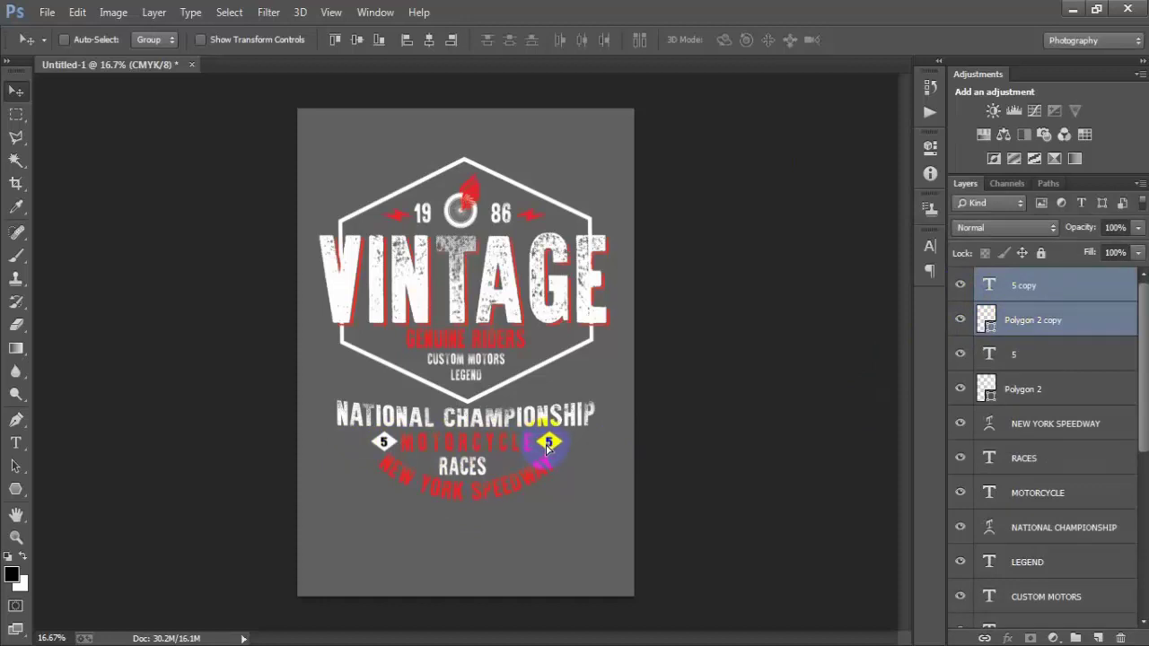
- Change the number in the duplicated diamond right of MOTORCYCLE to "6"
click(1012, 287)
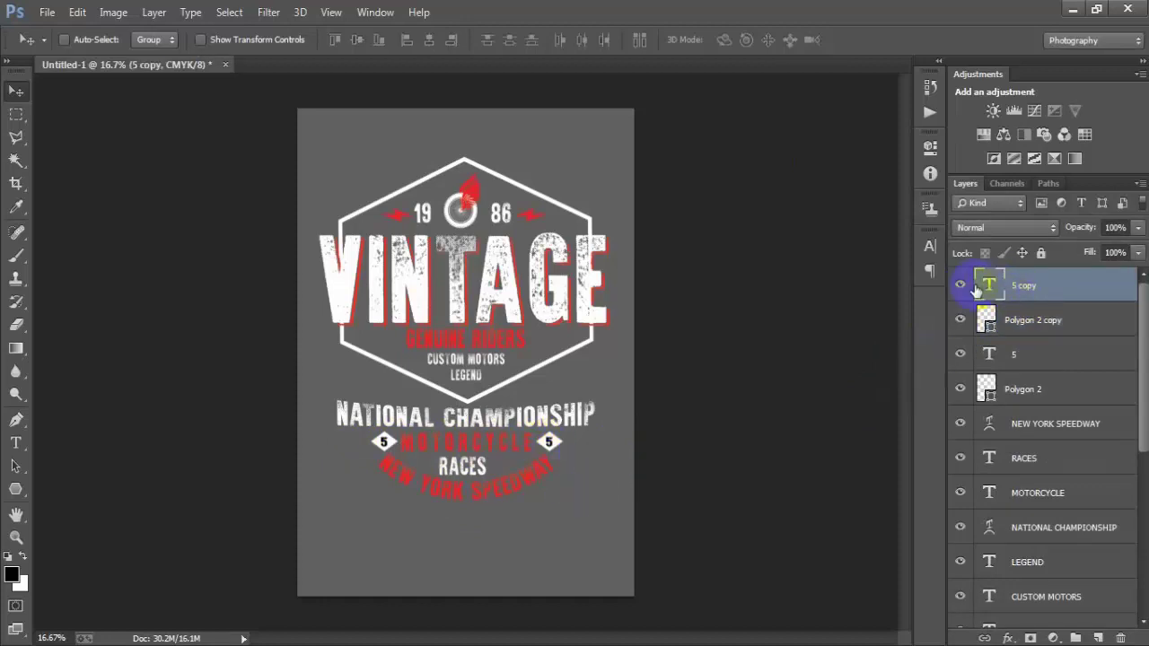
click(961, 286)
click(961, 286)
double_click(989, 286)
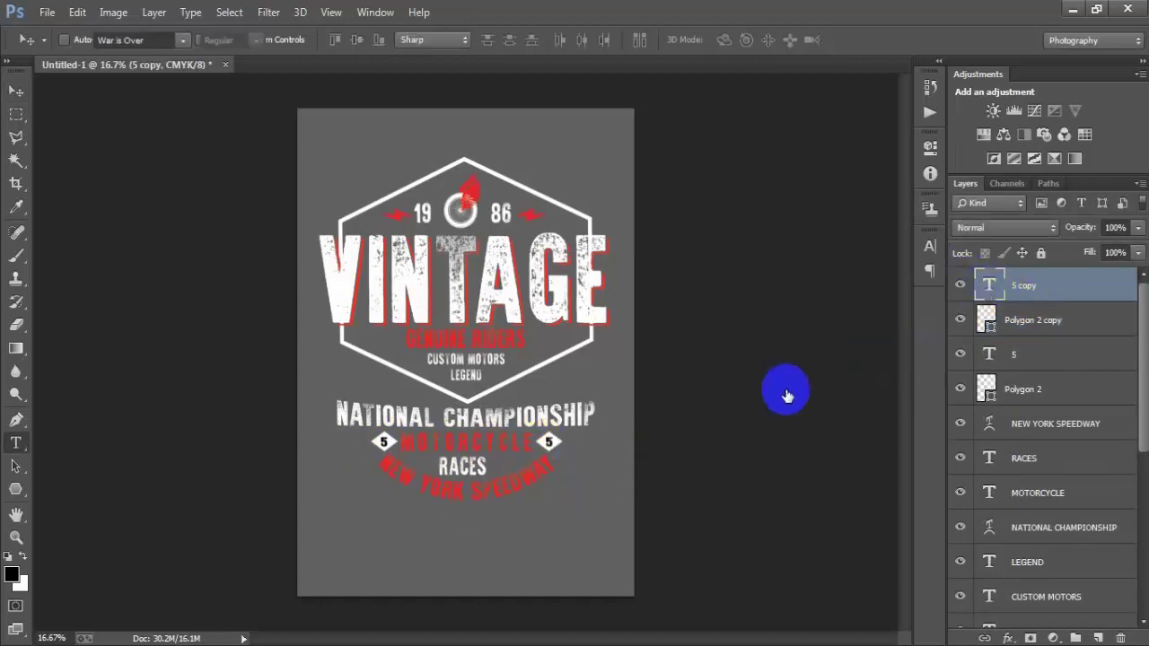
text(6)
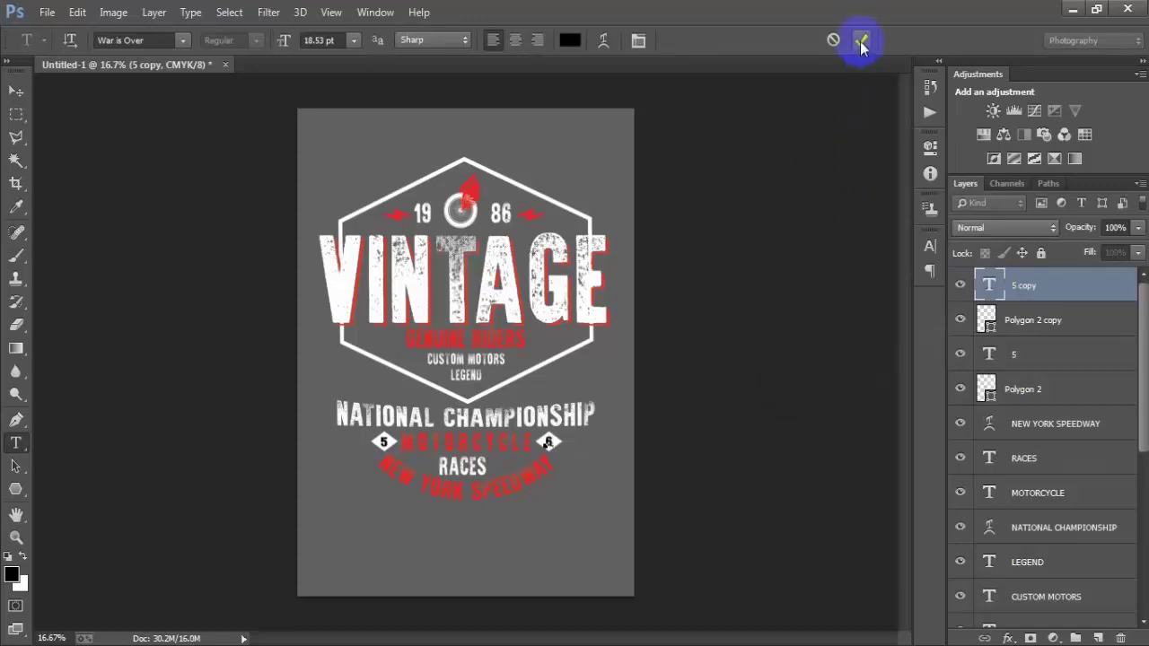
click(861, 40)
key(v)
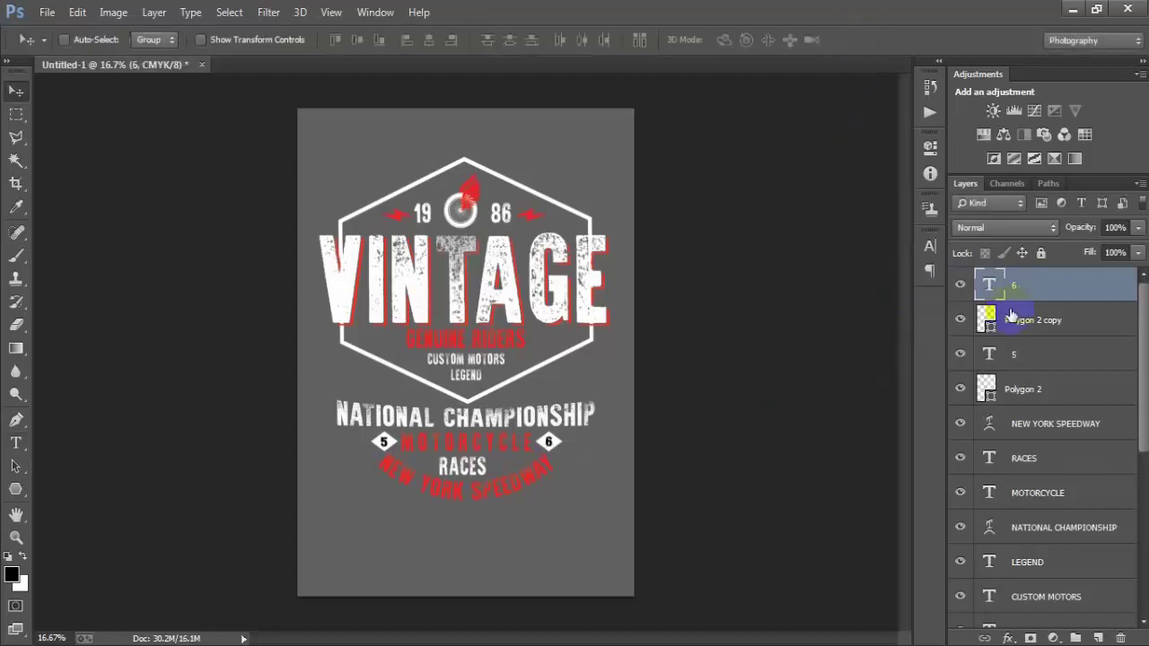
- Group all design layers from "6" down to Polygon 1 and move the group up slightly on the canvas
click(1033, 359)
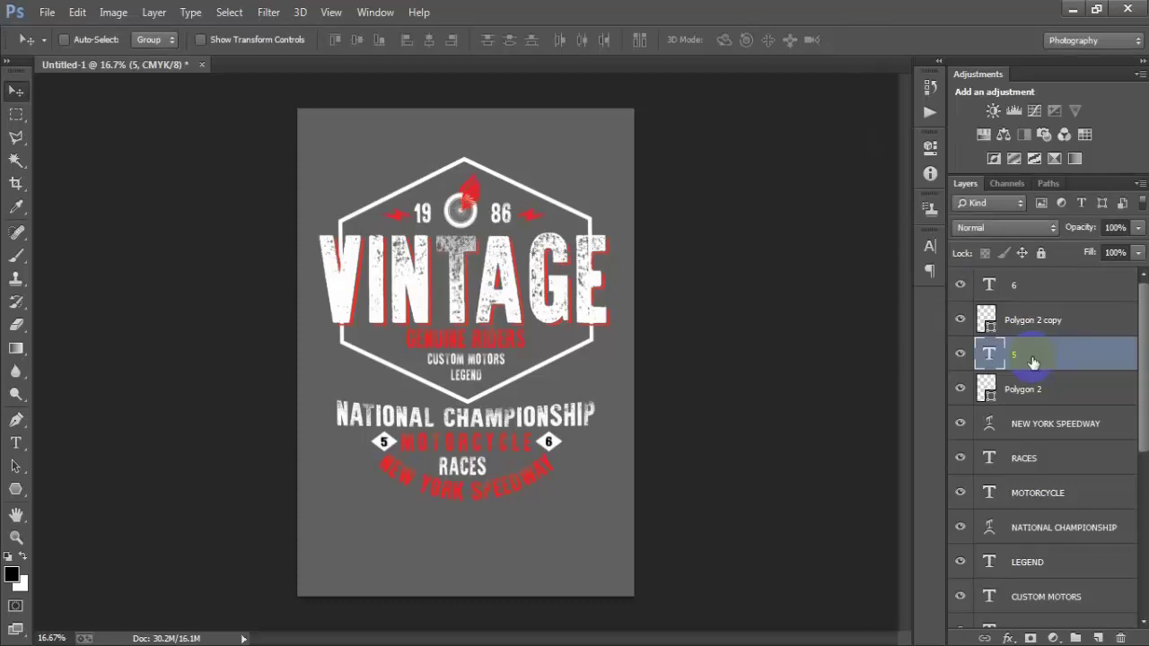
click(1018, 285)
scroll(1018, 414, down, 5)
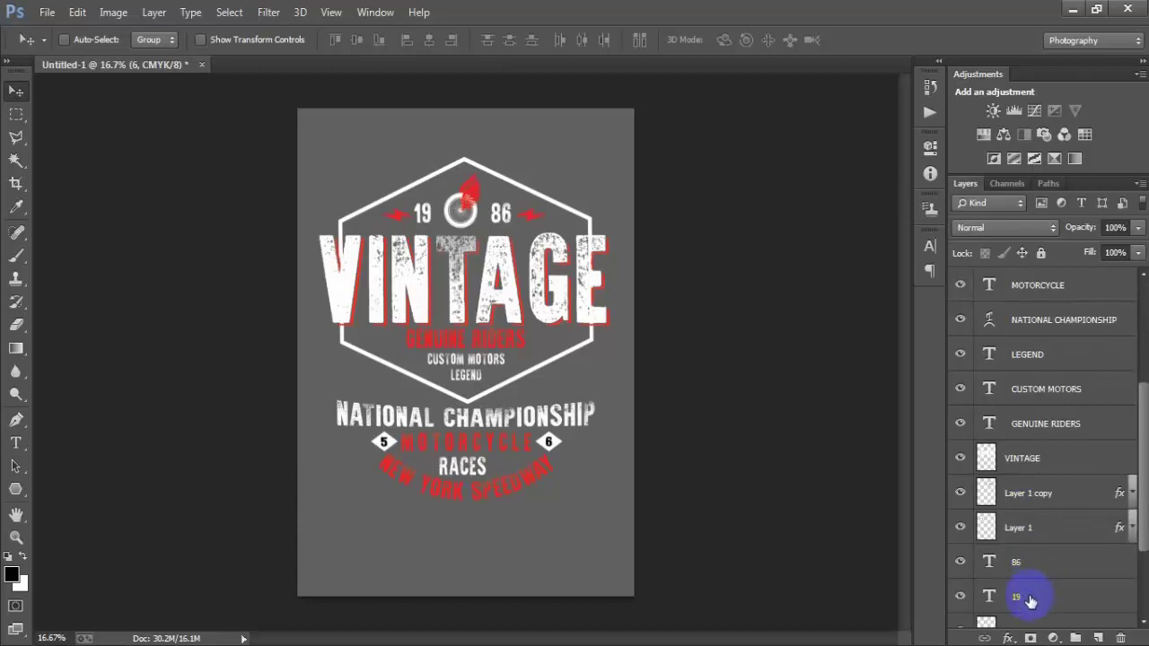
scroll(1030, 601, down, 4)
shift+click(1059, 542)
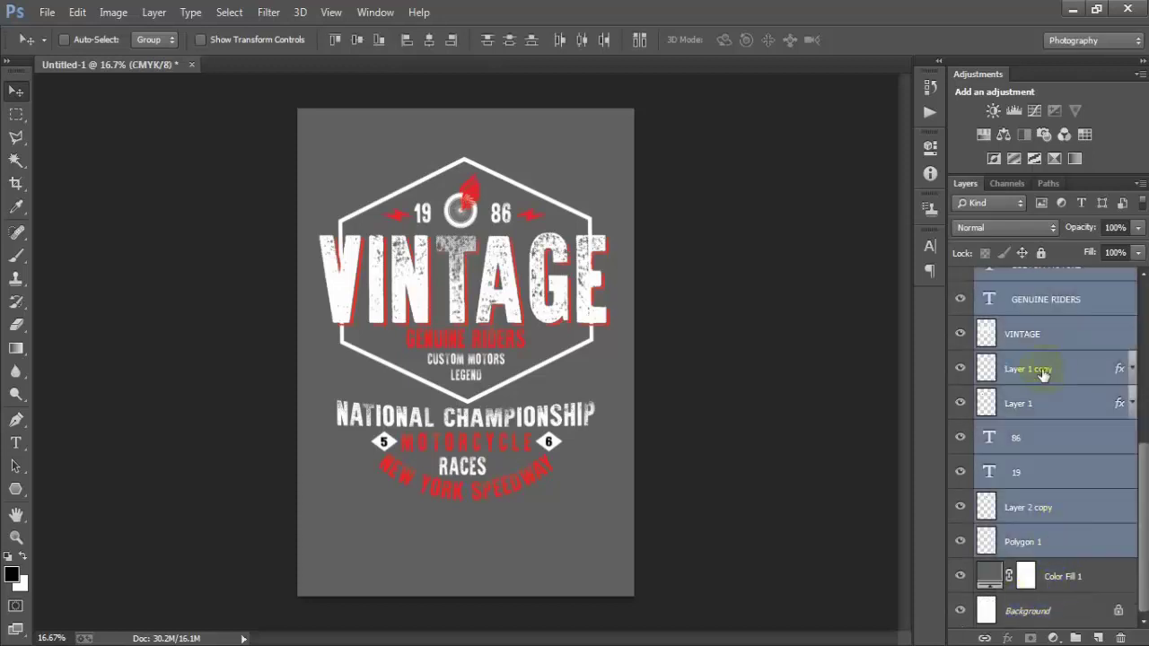
key(ctrl+g)
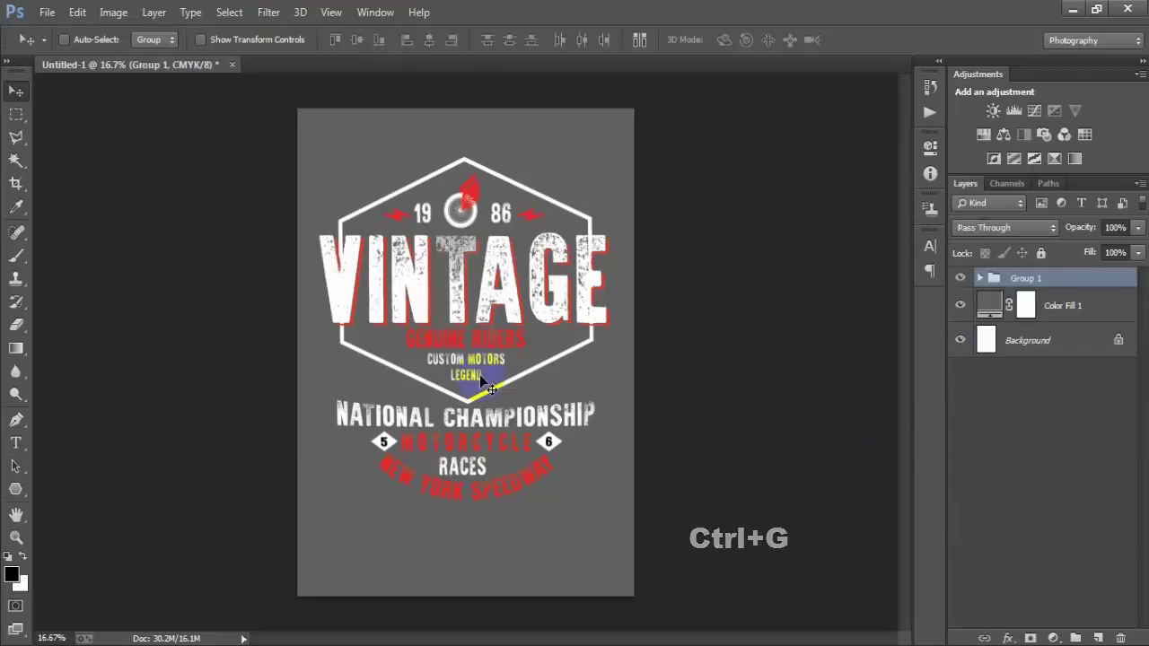
drag(485, 387, 485, 379)
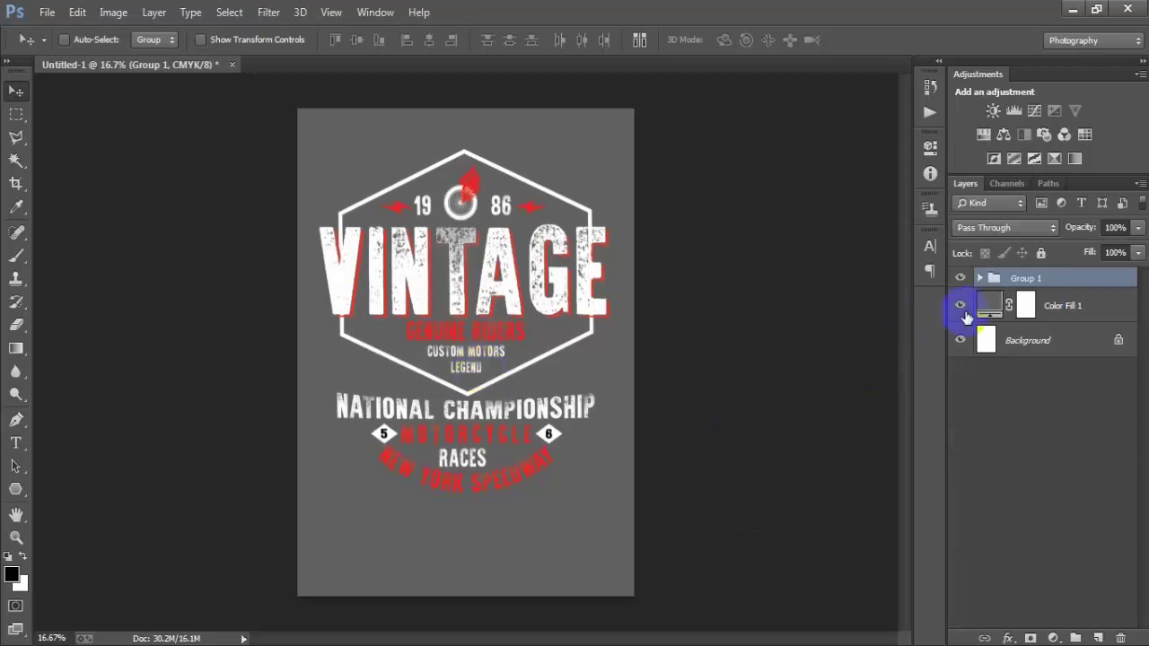
- Change the Color Fill 1 layer's color to black, 000000
double_click(986, 308)
drag(795, 295, 261, 484)
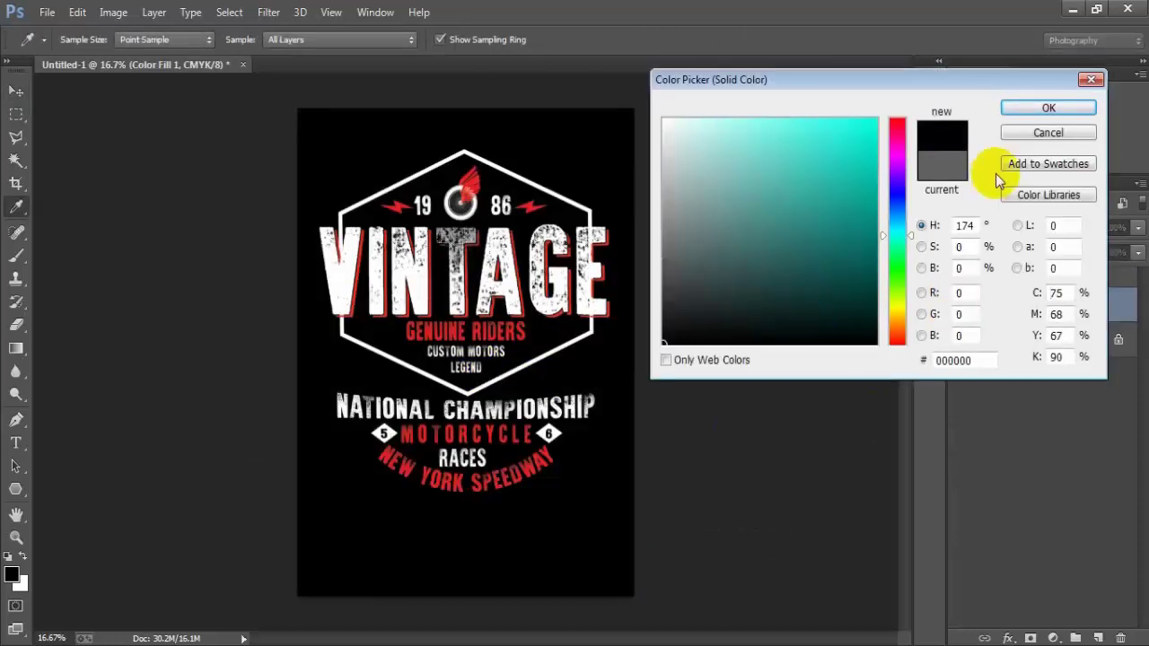
click(1049, 110)
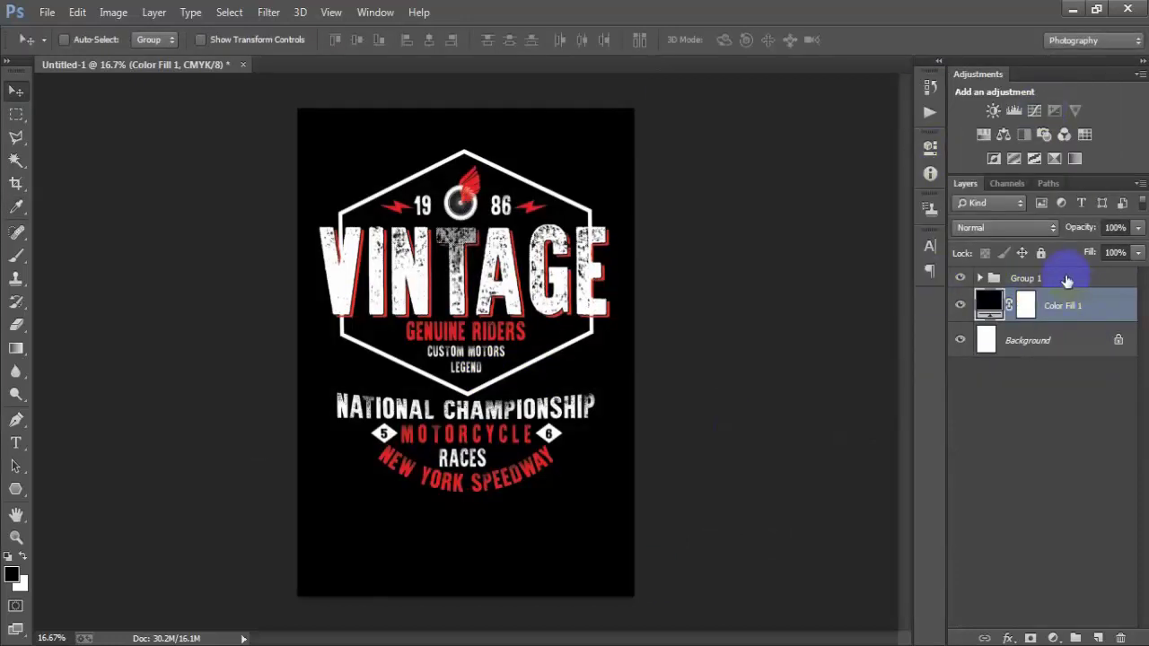
- Enlarge the whole design group proportionally from its center to about 109%
click(1067, 281)
key(ctrl+t)
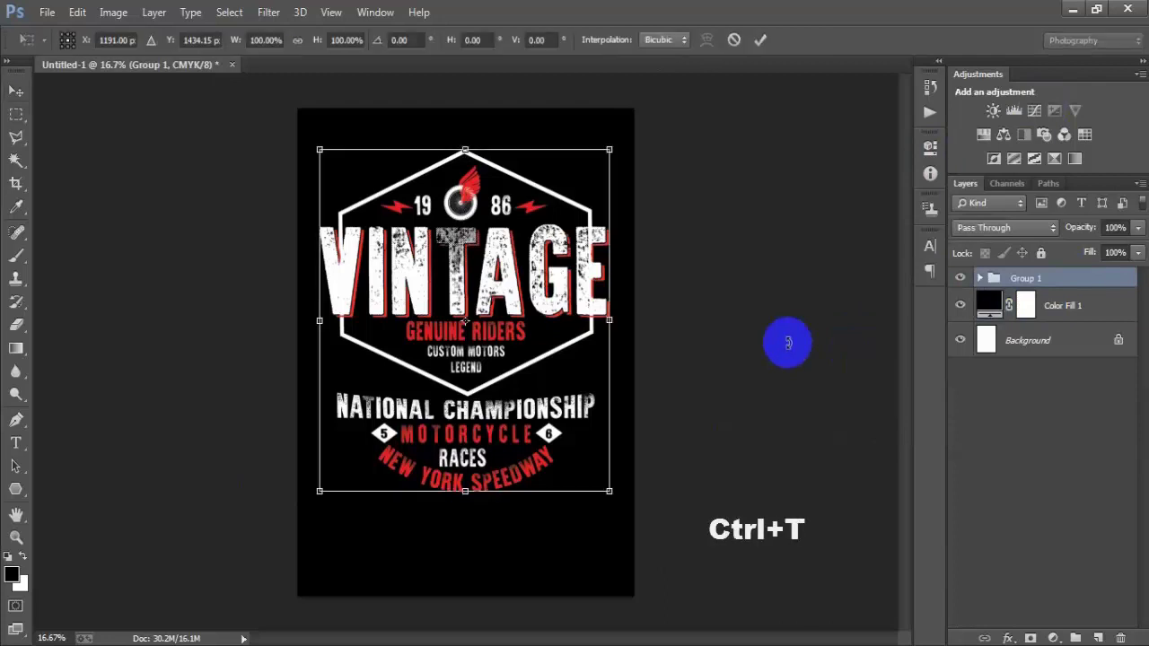
drag(609, 492, 622, 508)
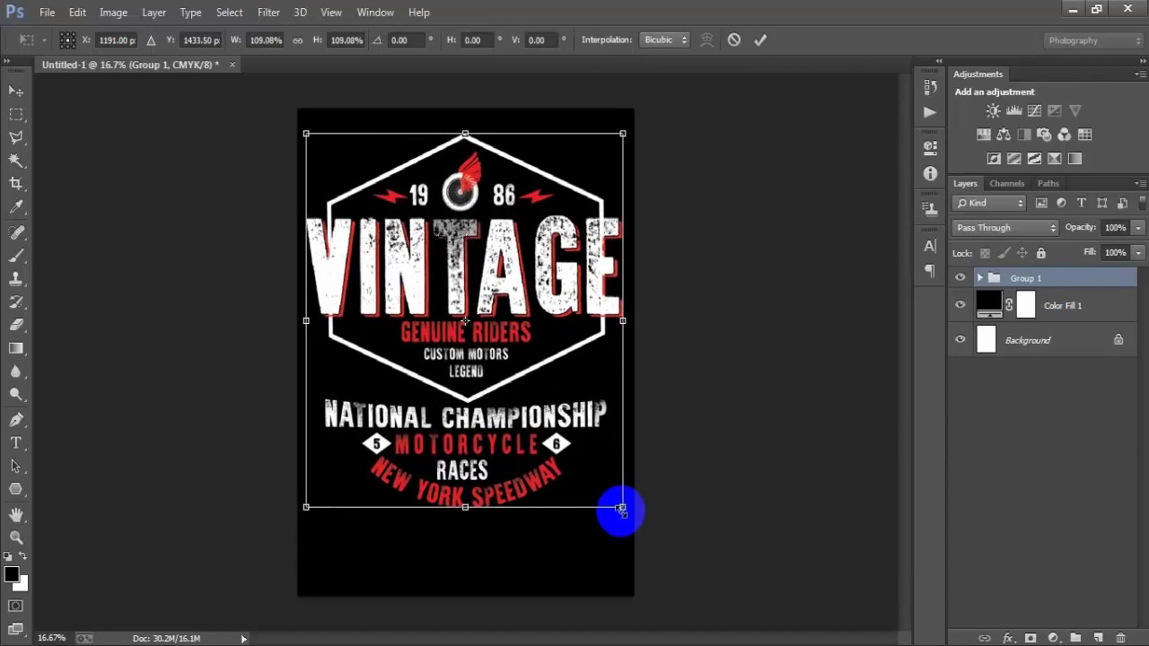
click(761, 39)
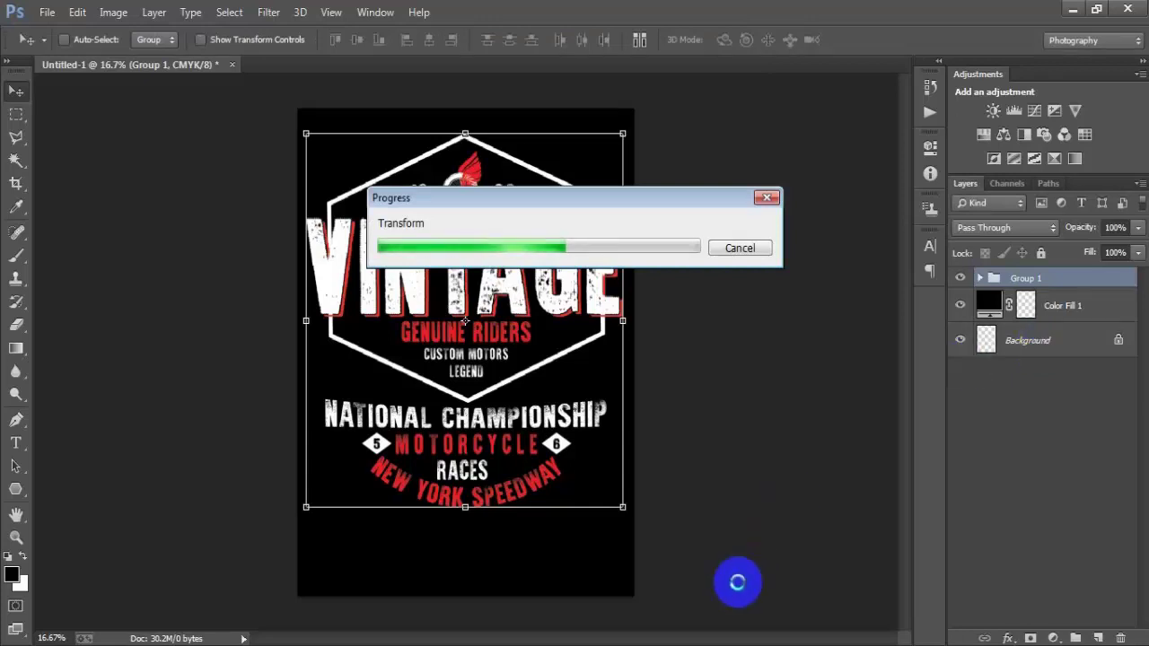
- Erase the parts of the hexagon outline on the Polygon 1 layer that run behind the VINTAGE lettering, using a rectangular selection
click(980, 278)
scroll(1027, 458, down, 5)
scroll(1046, 554, down, 3)
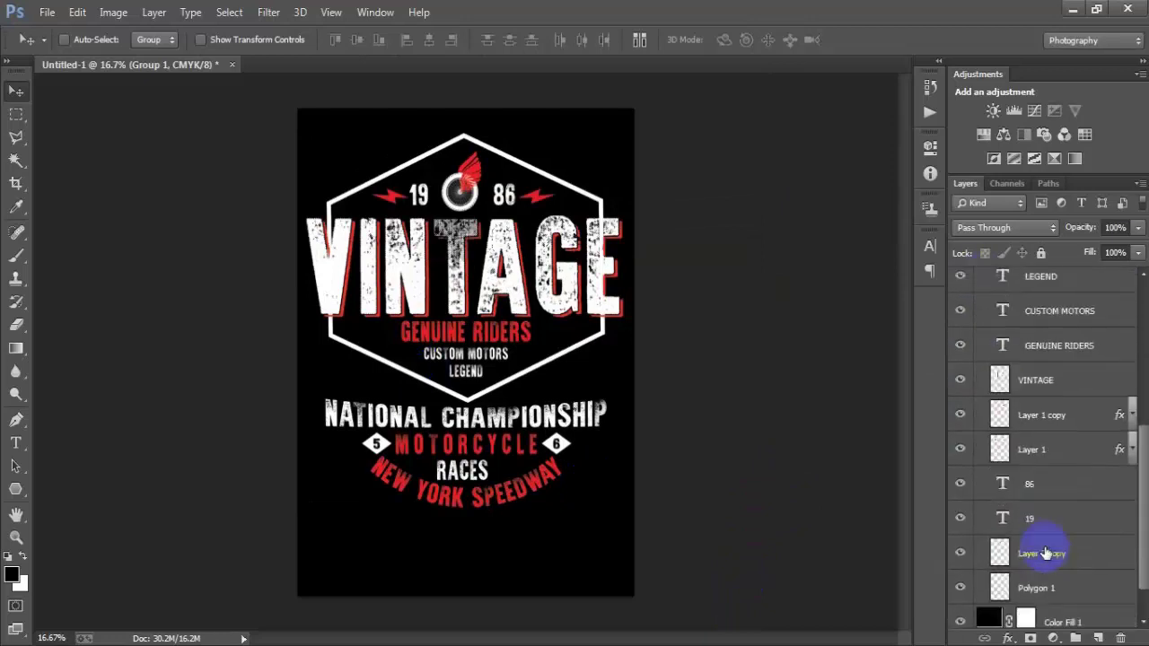
click(1047, 544)
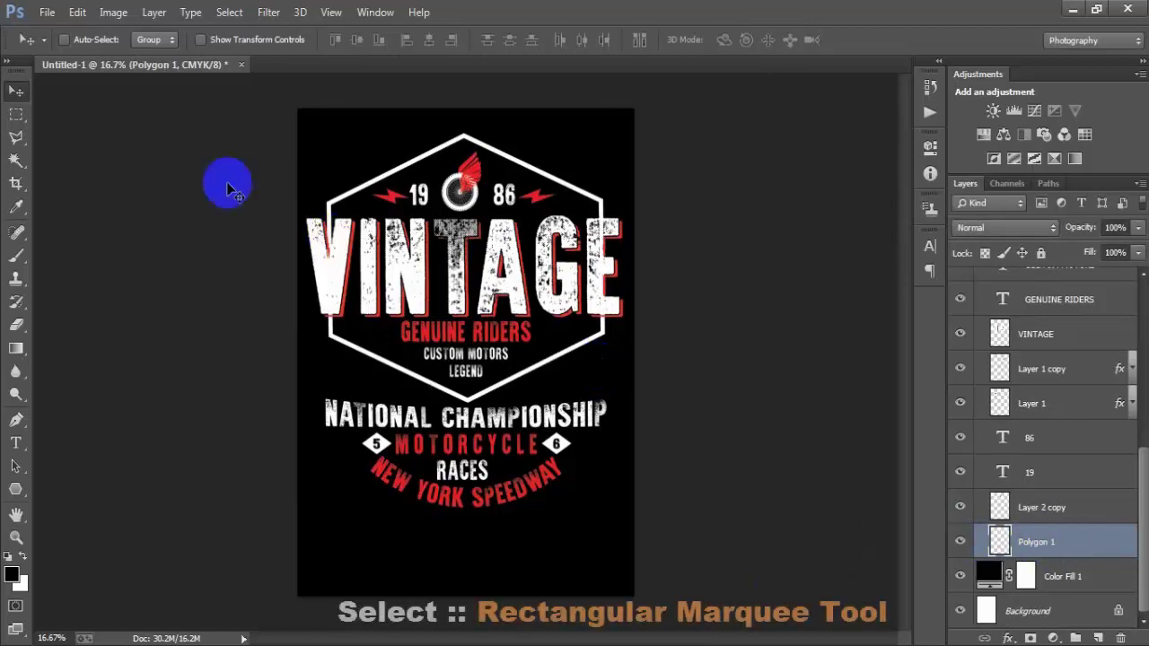
click(16, 115)
click(75, 117)
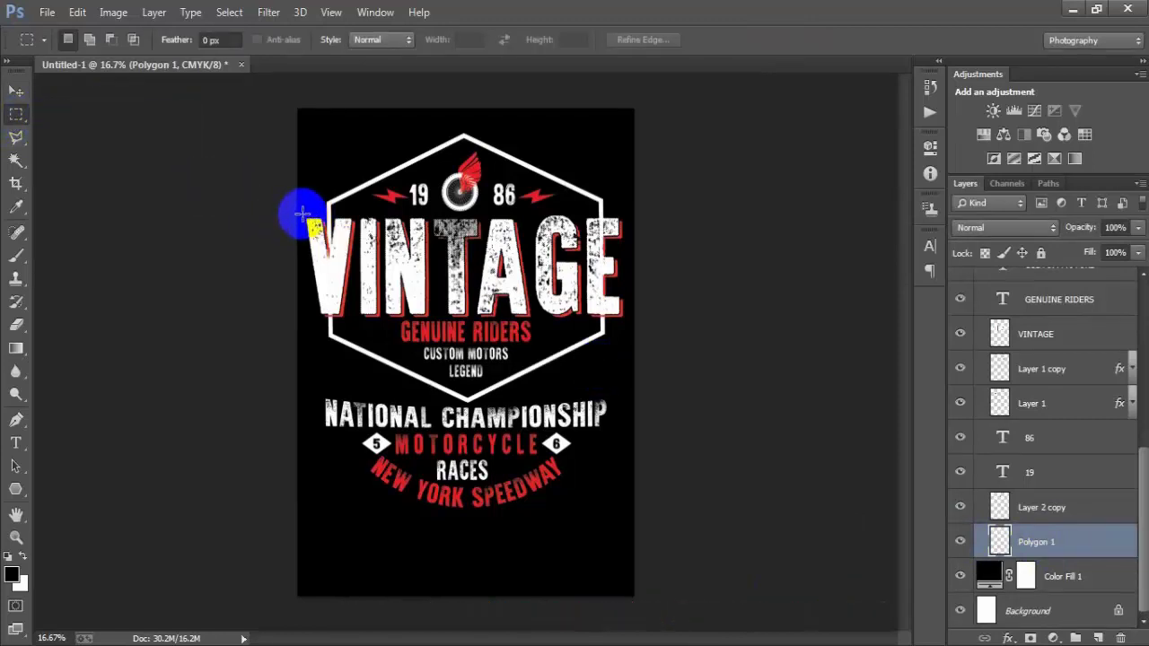
drag(304, 213, 639, 320)
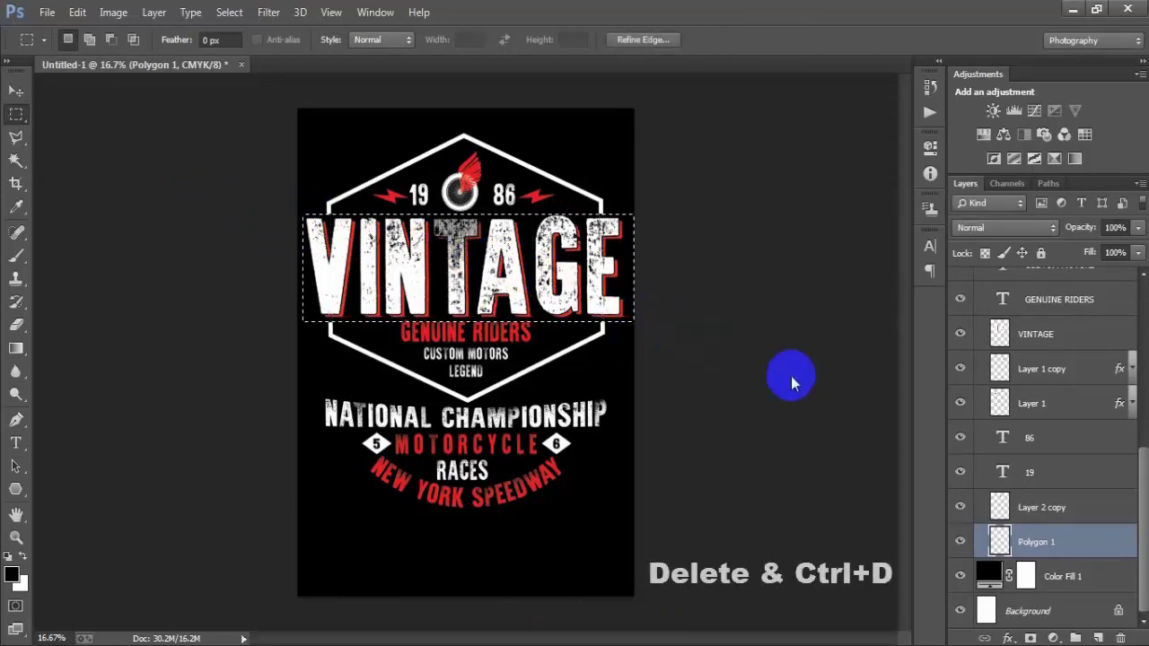
key(Delete)
key(ctrl+d)
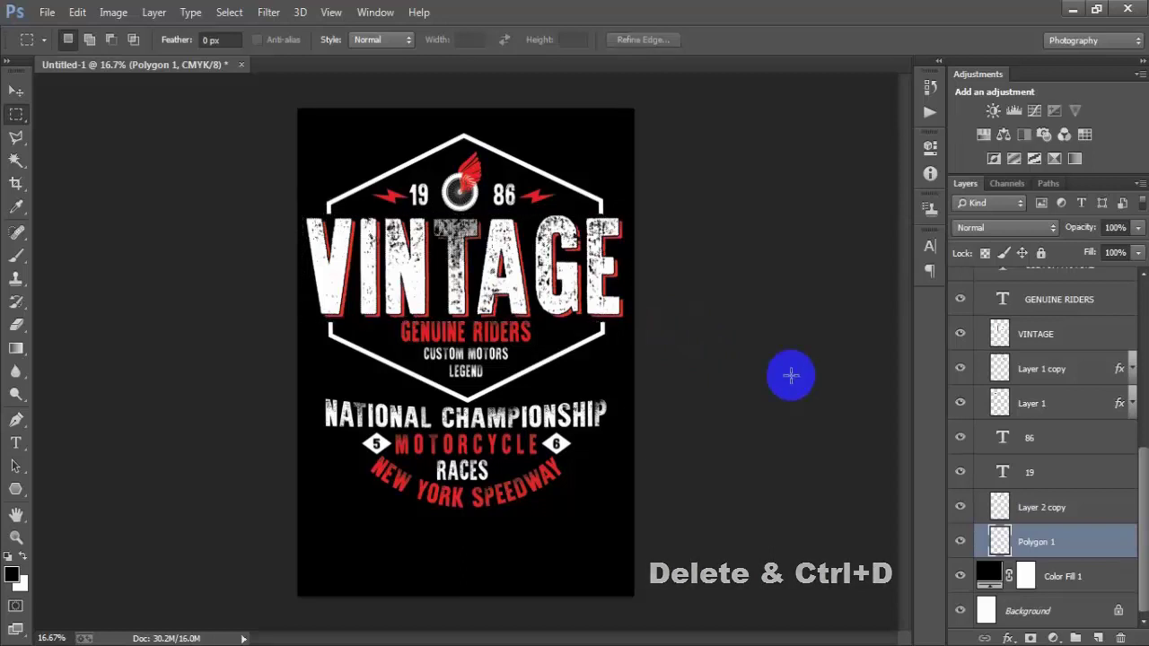
click(16, 91)
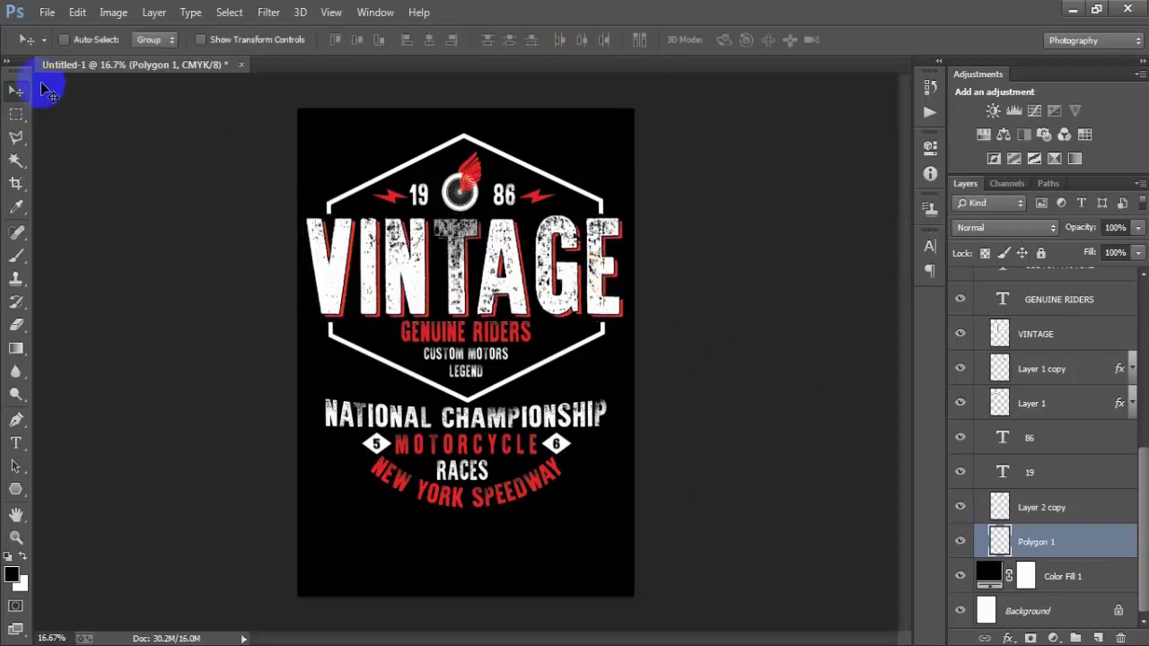
- Collapse Group 1 and hide the Color Fill 1 and Background layers to leave the design on transparency
scroll(1081, 332, up, 3)
scroll(1081, 332, up, 8)
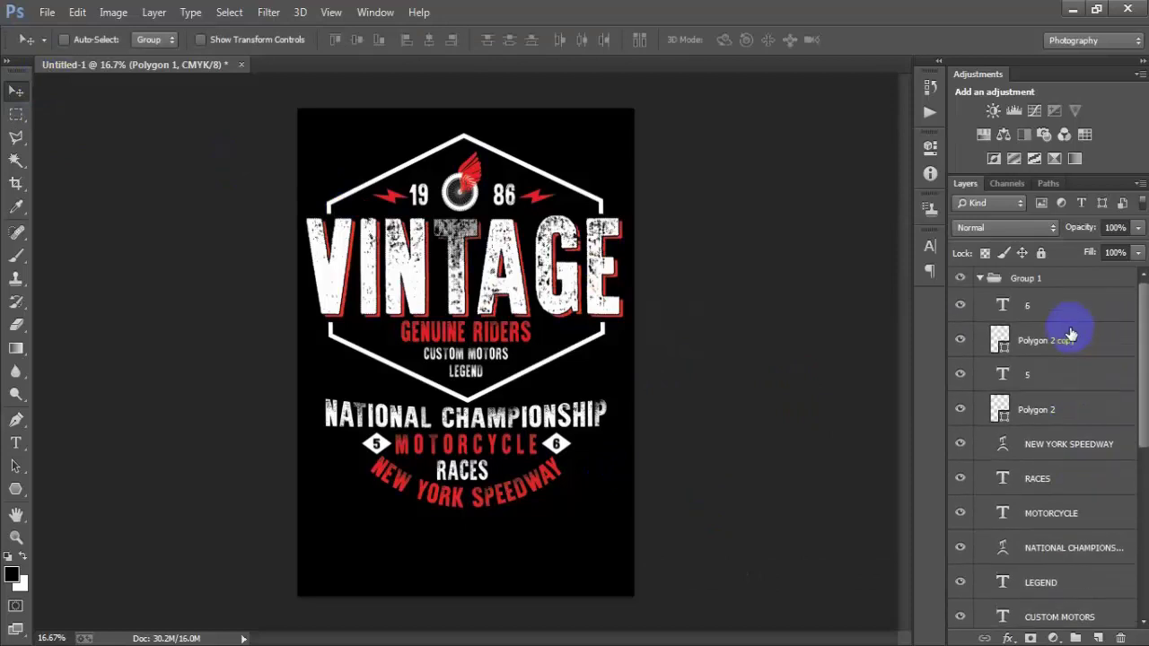
click(981, 280)
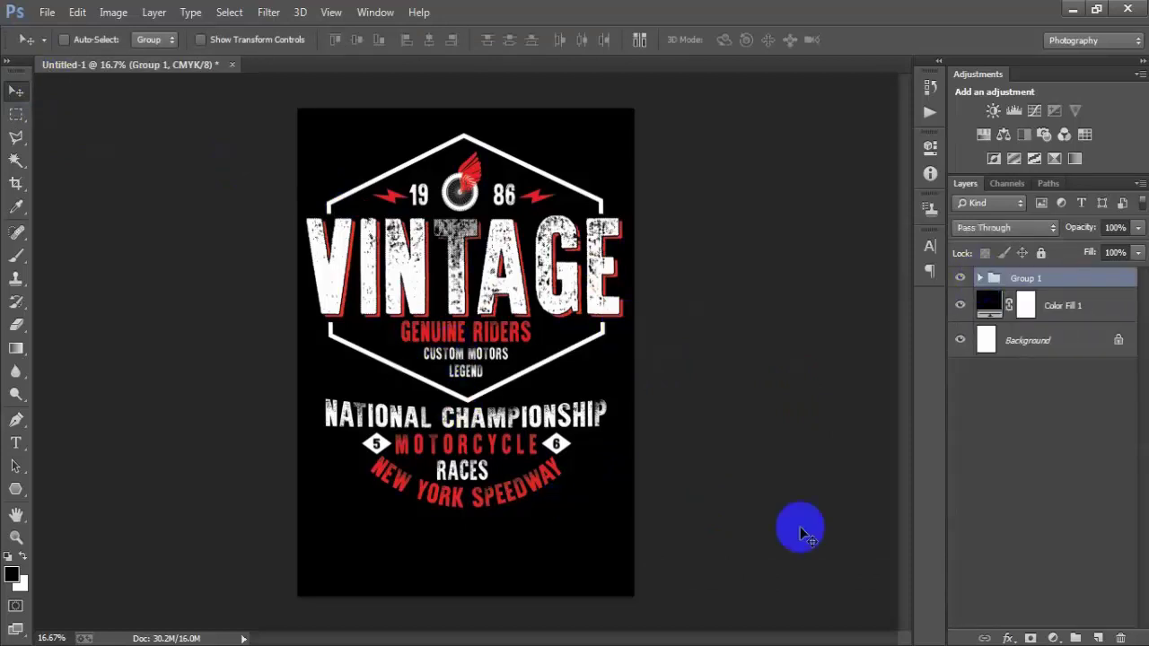
click(959, 308)
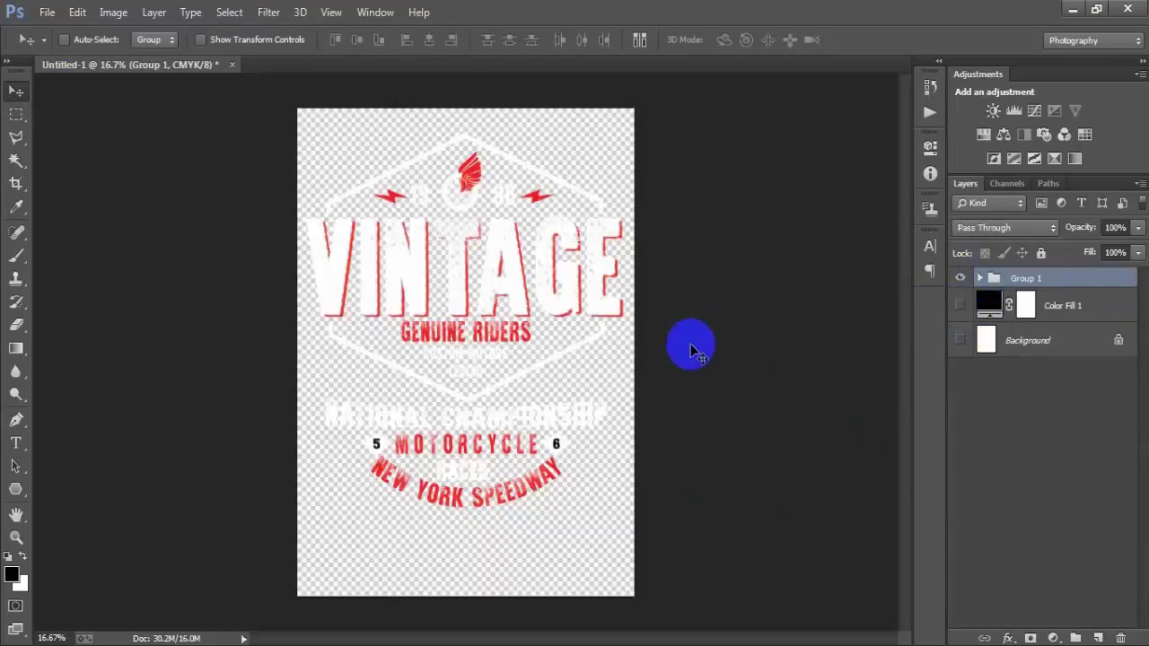
- Export the design for web as a PNG-24 with transparency, saving it on the Desktop under the name 1
key(ctrl+shift+alt+s)
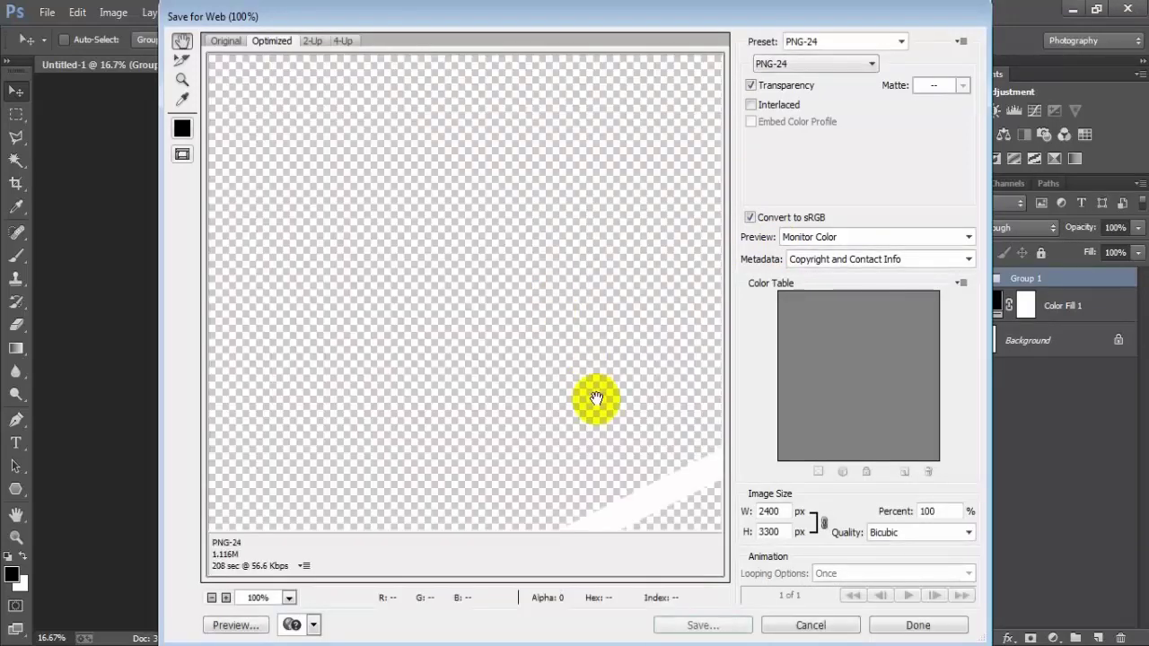
drag(595, 398, 431, 243)
drag(652, 398, 413, 300)
drag(593, 336, 311, 275)
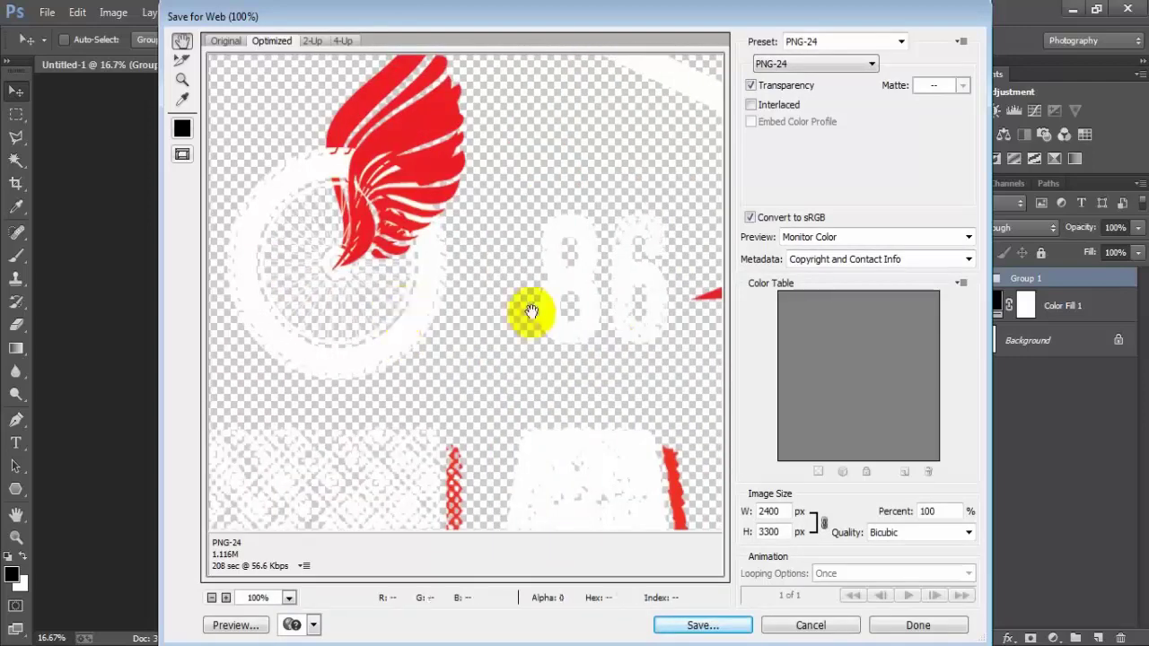
drag(529, 310, 452, 257)
drag(512, 362, 483, 355)
drag(476, 456, 452, 341)
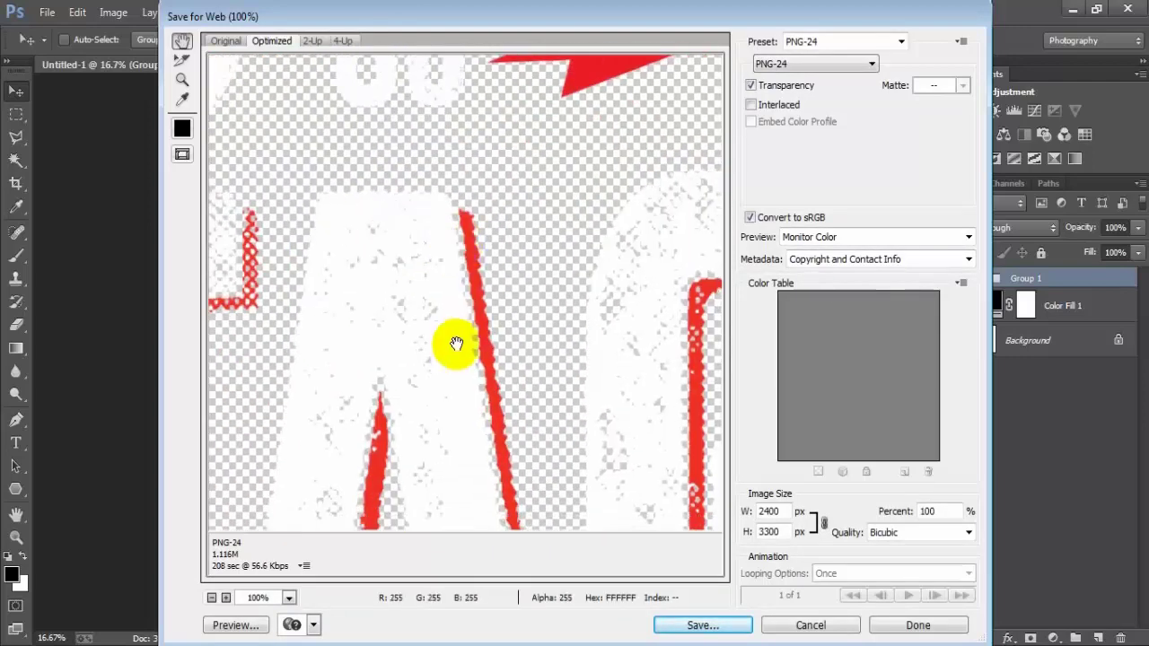
click(806, 67)
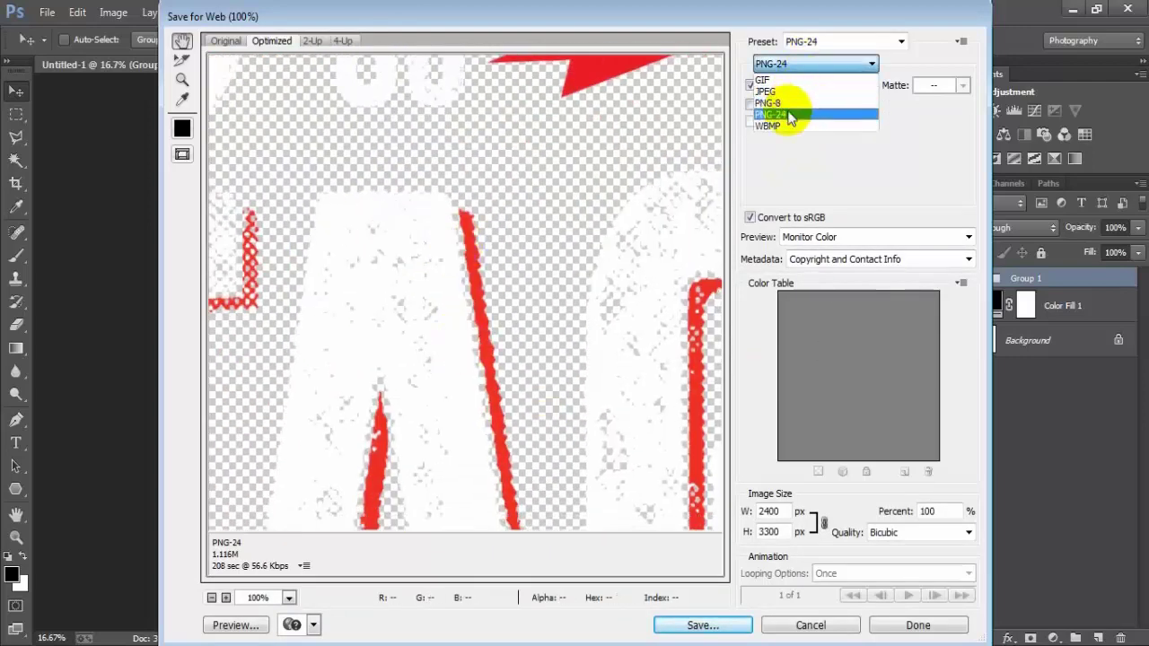
click(792, 114)
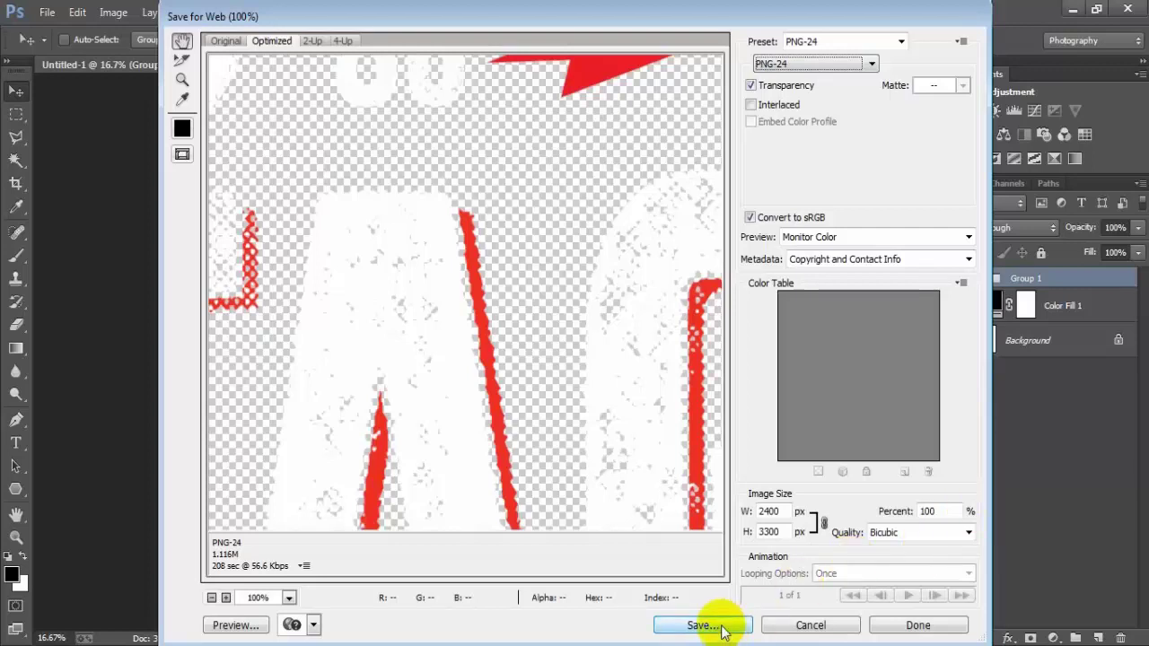
click(702, 626)
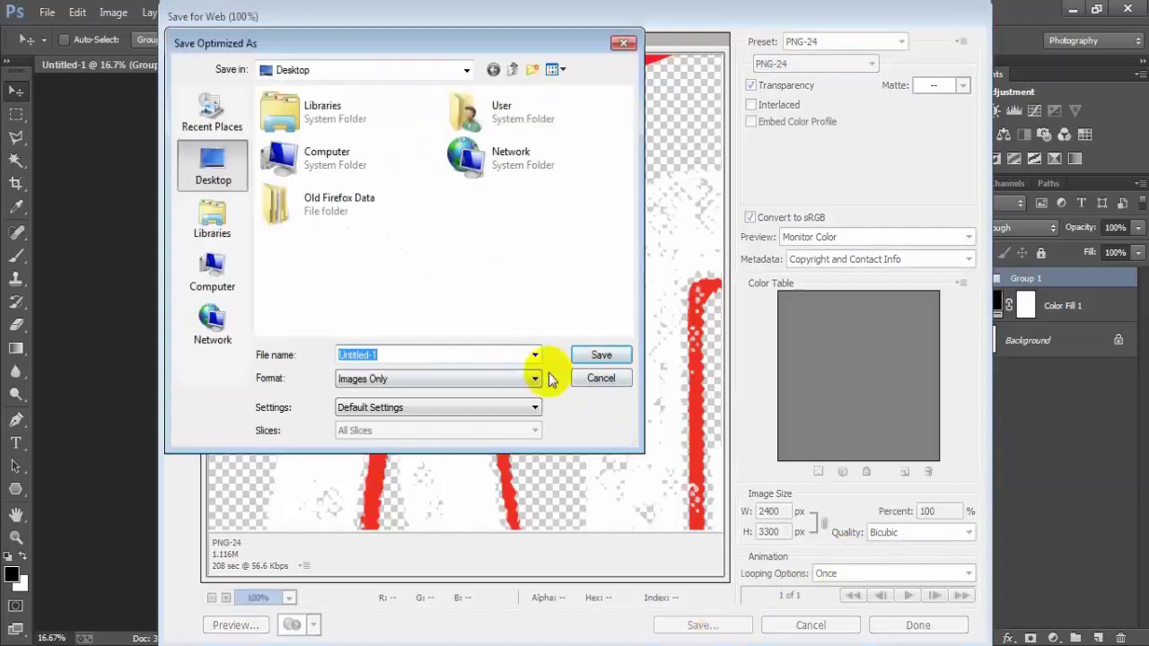
text(1)
click(602, 356)
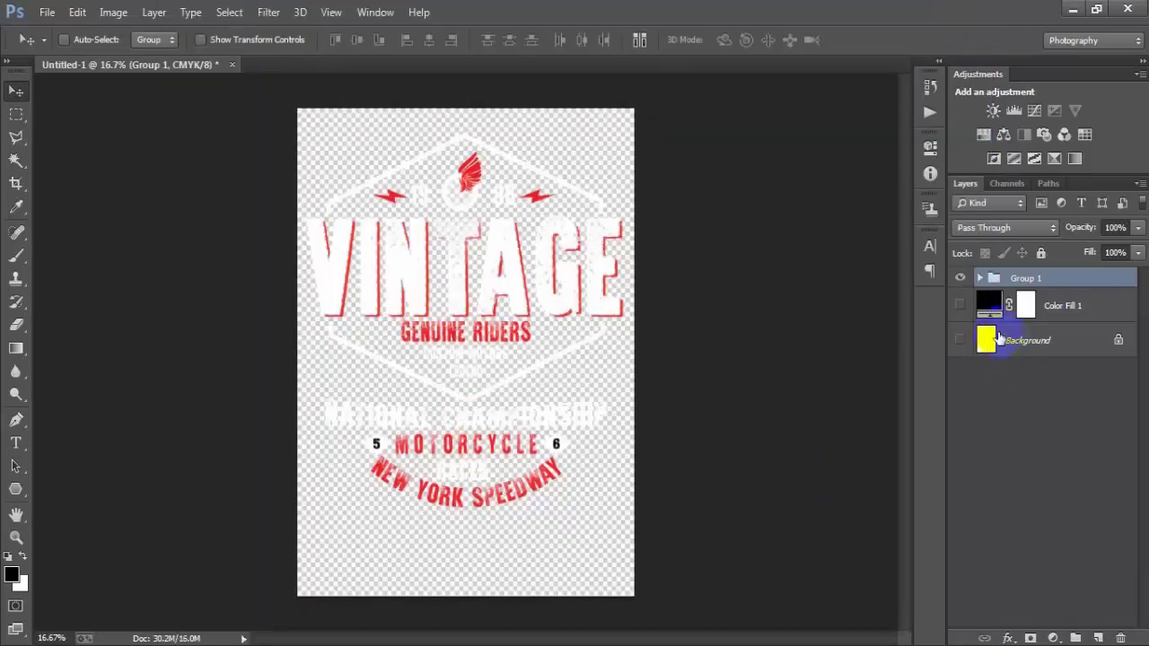
- Show the Background and Color Fill 1 layers again and set the fill color to 0b1516
click(960, 340)
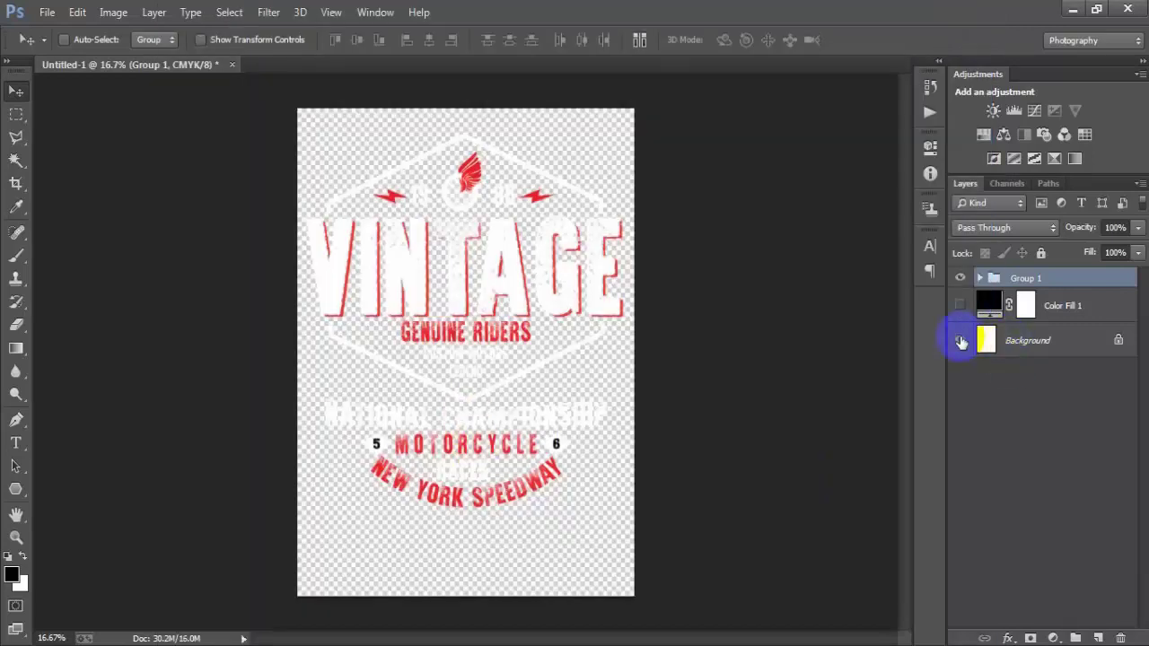
click(960, 306)
double_click(982, 302)
mouse_move(831, 236)
mouse_down()
mouse_move(836, 195)
mouse_move(772, 248)
mouse_move(744, 303)
mouse_move(640, 379)
mouse_move(724, 359)
mouse_move(760, 311)
mouse_move(767, 325)
mouse_up()
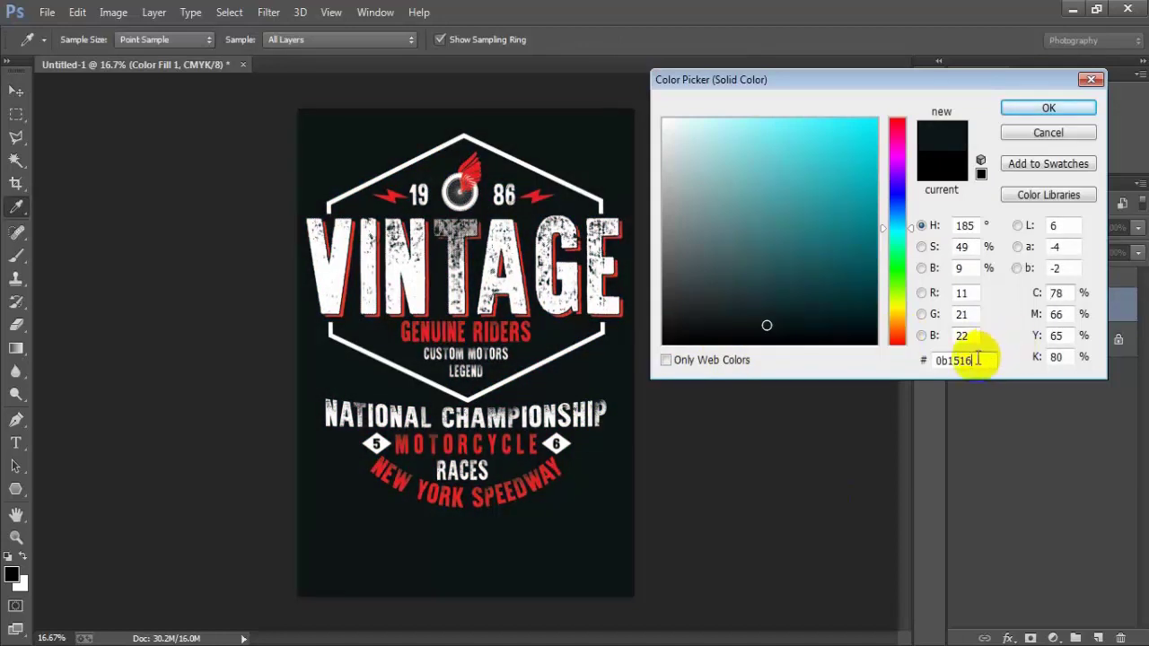
drag(978, 359, 889, 368)
click(1048, 106)
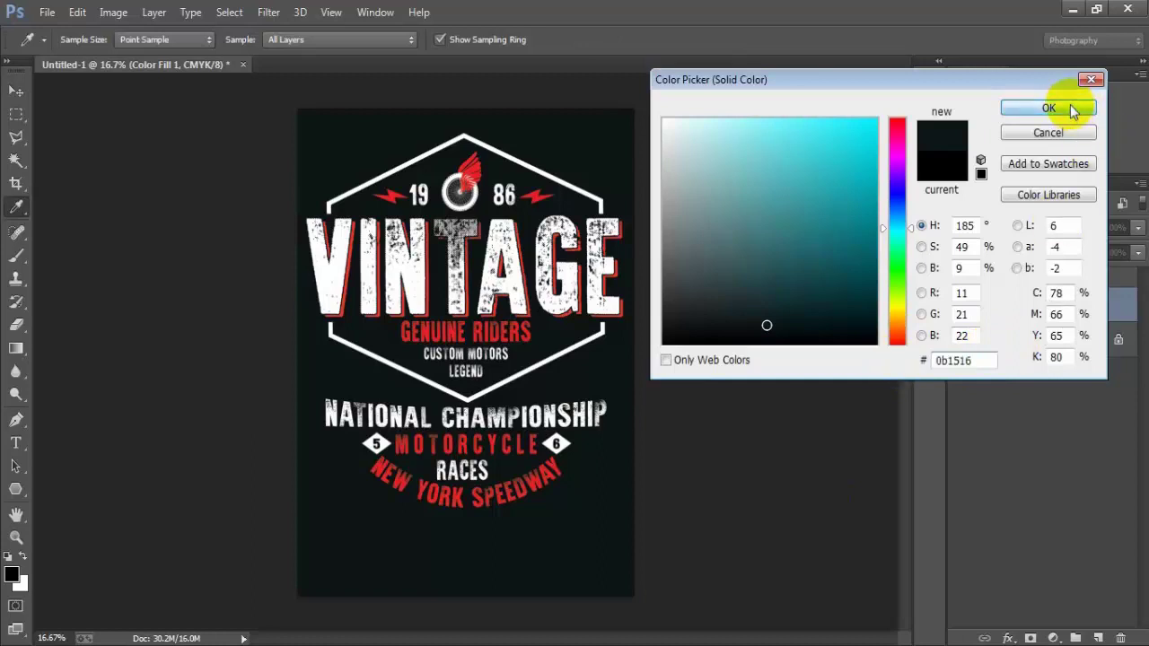